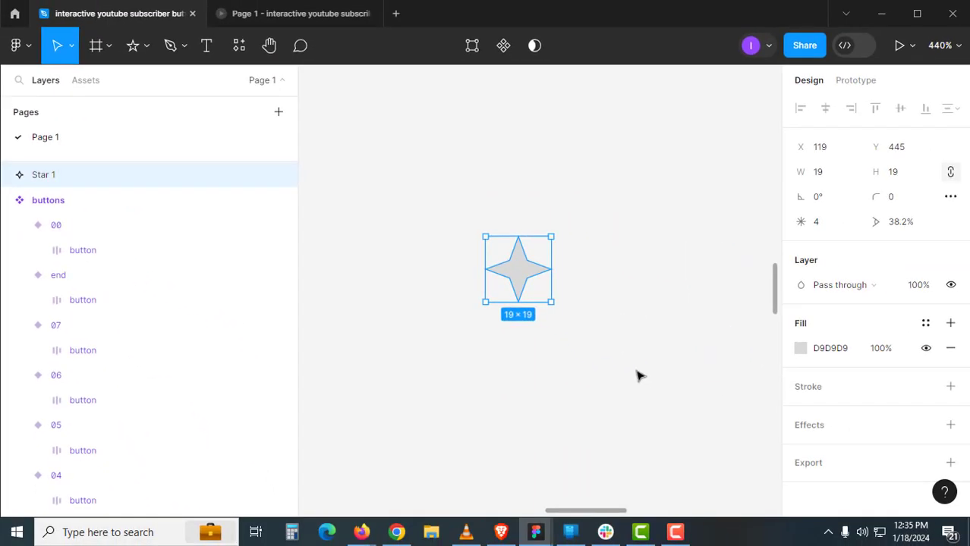
Wrap the four-pointed star in its own frame and name the frame star
key("ctrl+alt+g")
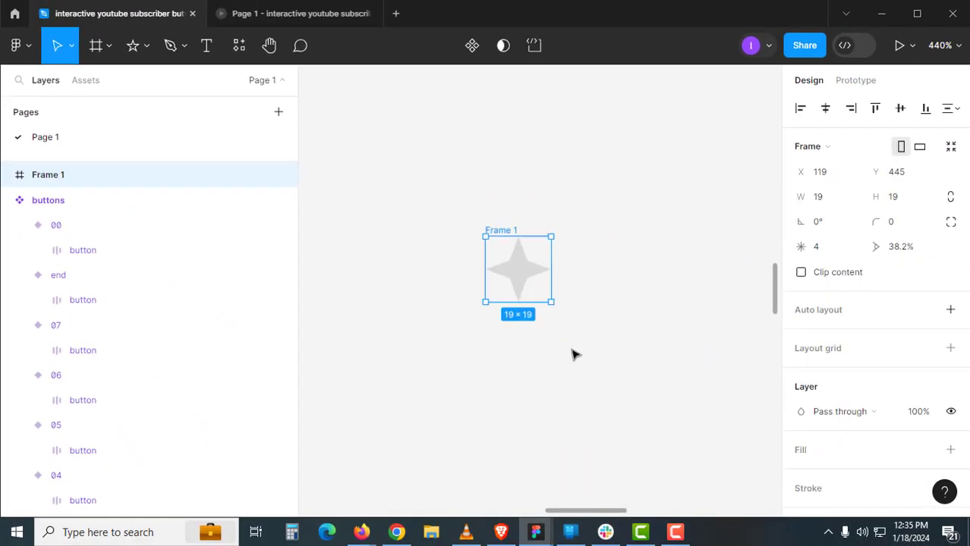
left_click(572, 350)
double_click(510, 230)
type("star")
left_click(535, 193)
Turn on Clip content for the star frame
left_click(493, 231)
left_click(837, 273)
left_click(646, 277)
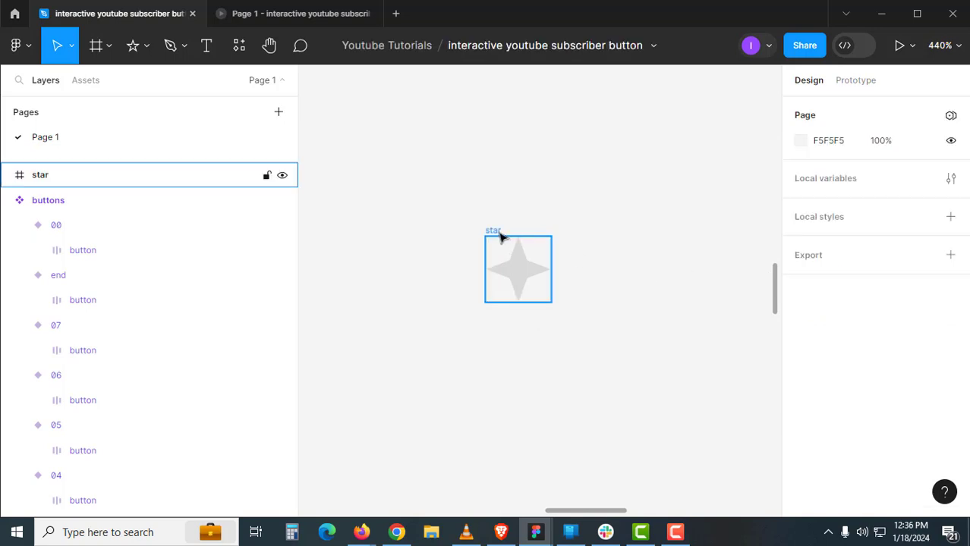
Set both the horizontal and vertical constraints of the star shape inside the frame to Scale
left_click(499, 232)
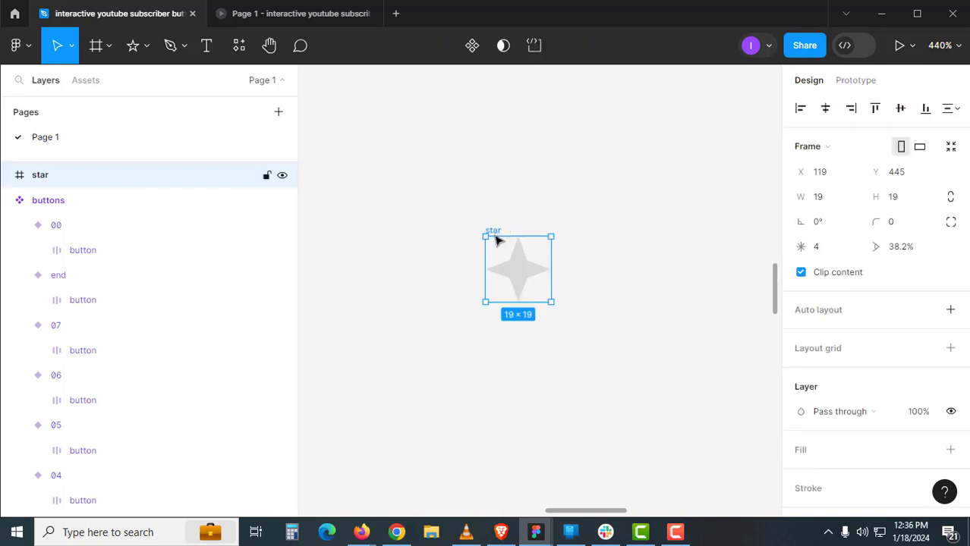
left_click(516, 284)
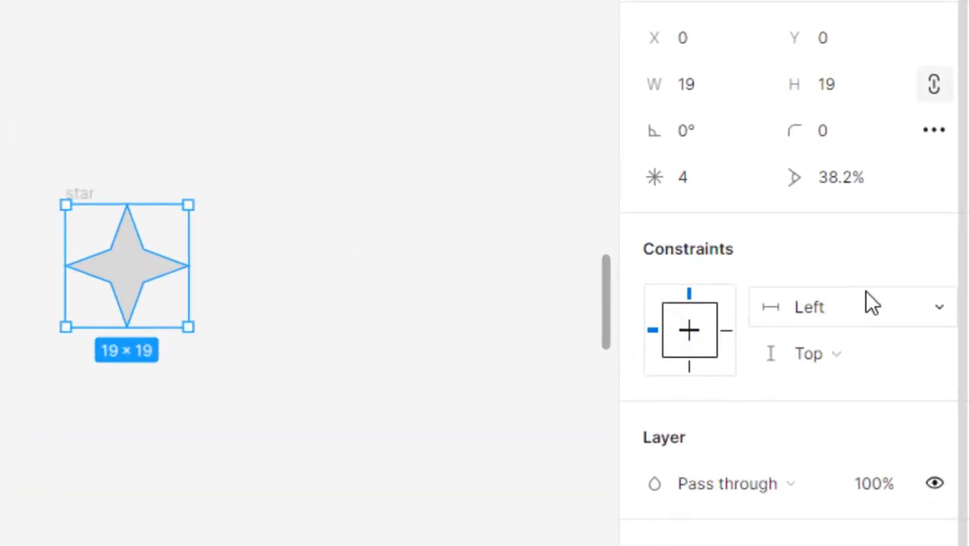
left_click(871, 303)
left_click(849, 449)
left_click(831, 355)
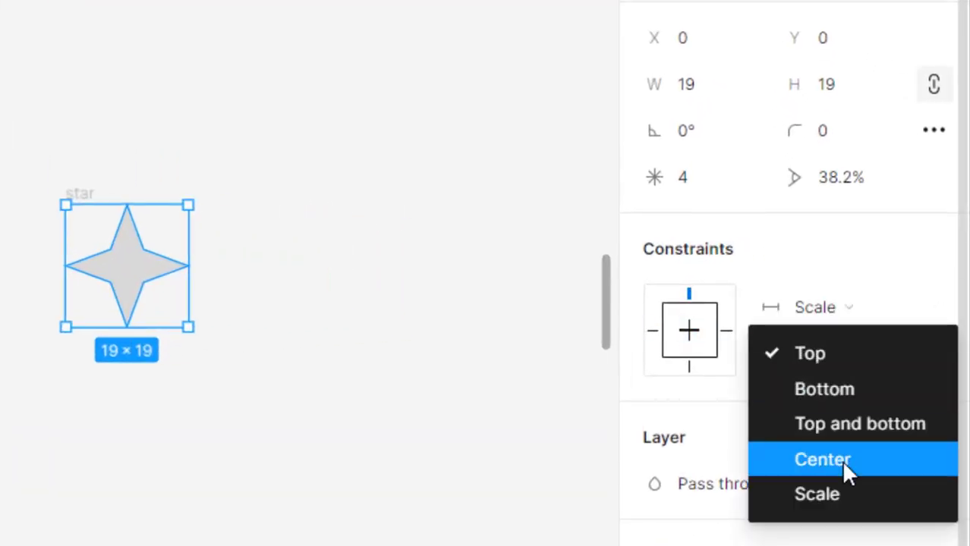
left_click(846, 494)
left_click(227, 318)
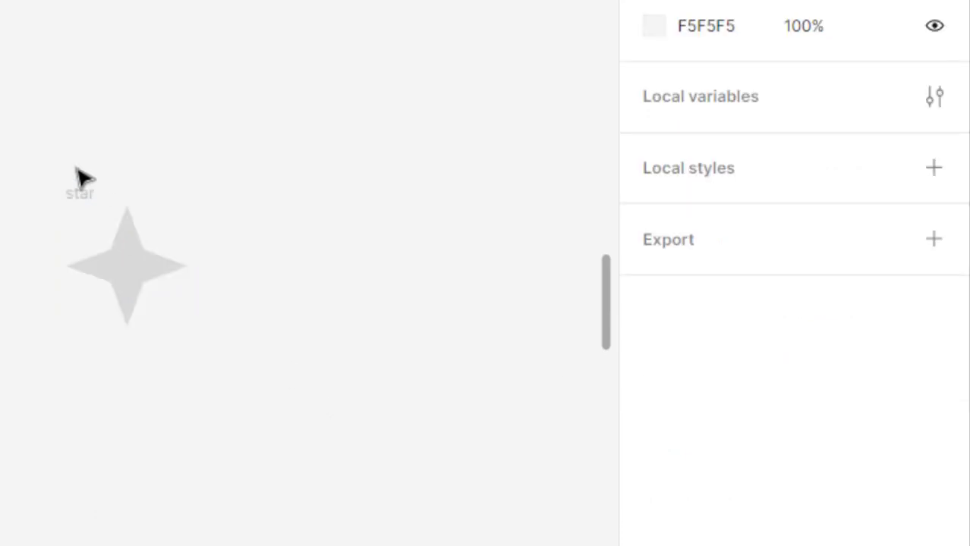
Change the fill of the star shape inside the frame to red D51F1F
left_click(80, 194)
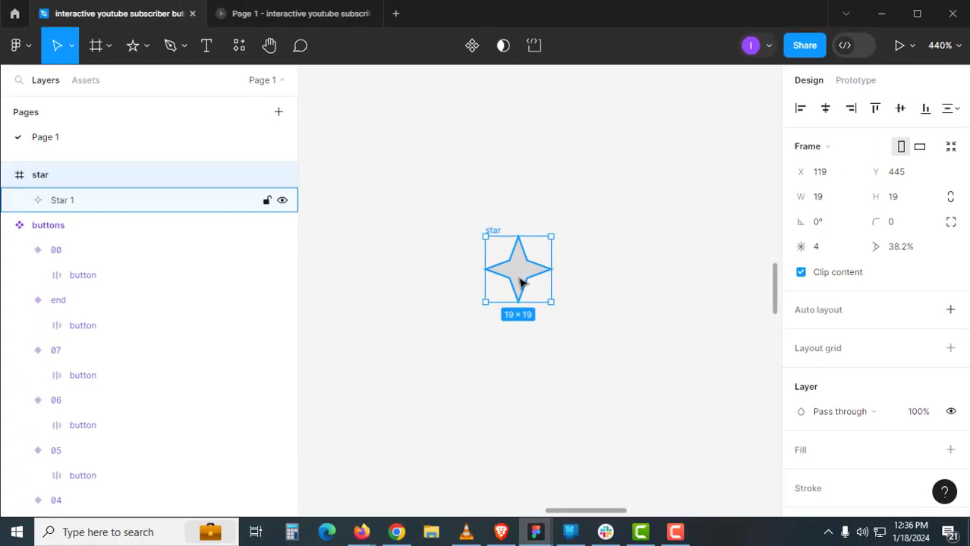
left_click(521, 282)
scroll(800, 353, "down", 3)
left_click(801, 344)
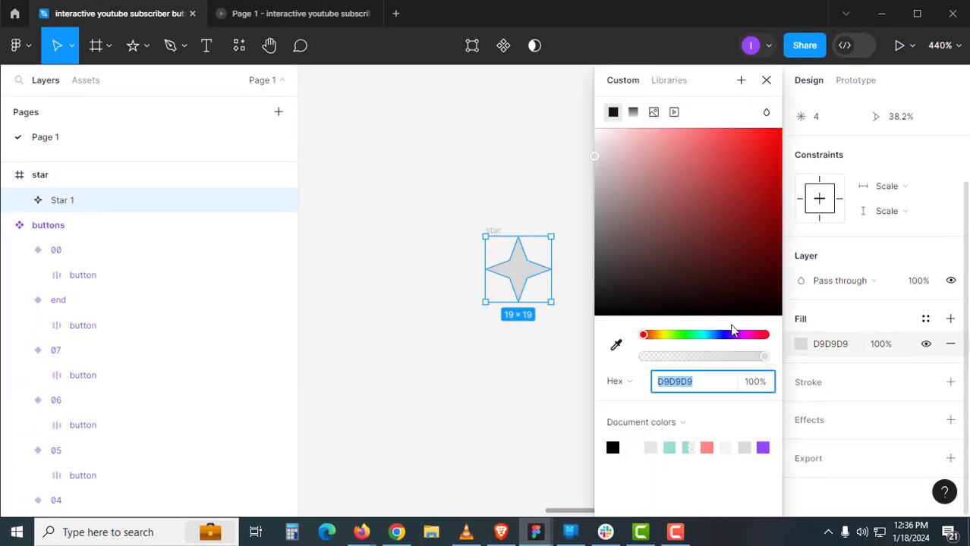
left_click(753, 176)
left_click(461, 325)
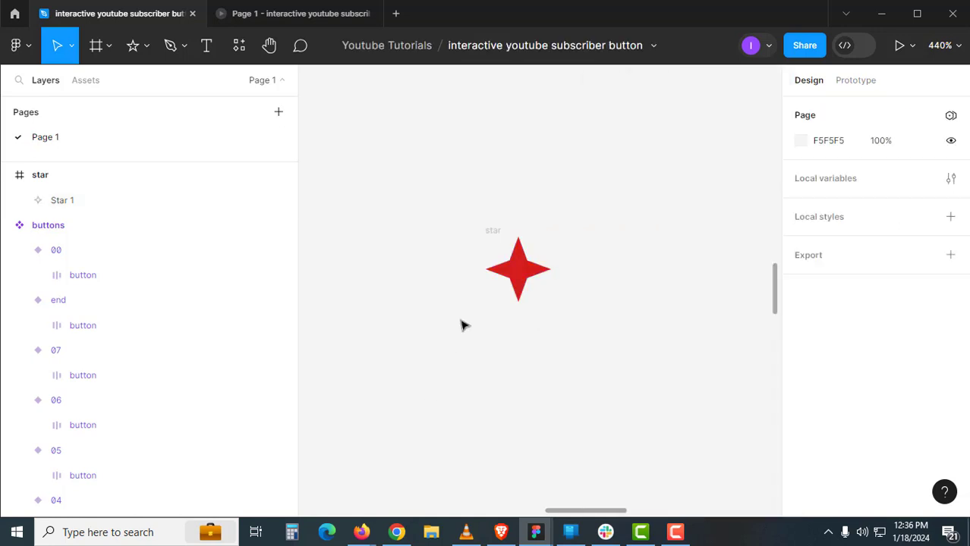
Duplicate the star frame downward into an evenly spaced vertical column of nine star frames, spaced about 22 px apart
left_click(498, 232)
left_click_drag(498, 231, 497, 308)
key("ctrl+d")
key("ctrl+d")
key("ctrl+d")
key("ctrl+d")
key("ctrl+d")
key("ctrl+d")
key("ctrl+d")
left_click(596, 380)
left_click_drag(599, 369, 613, 350)
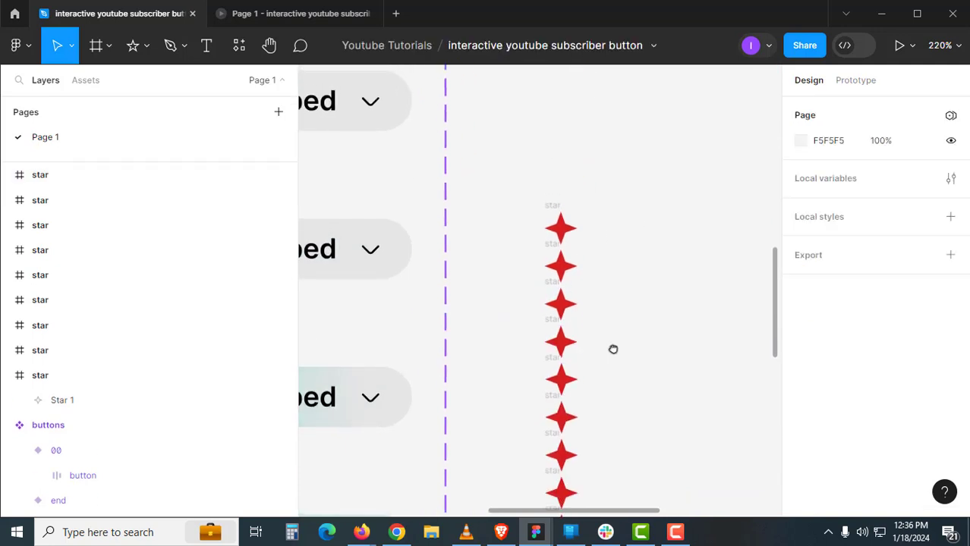
Rename the two uppermost star frames in the column 01 and 02
left_click(570, 242)
left_click(501, 218)
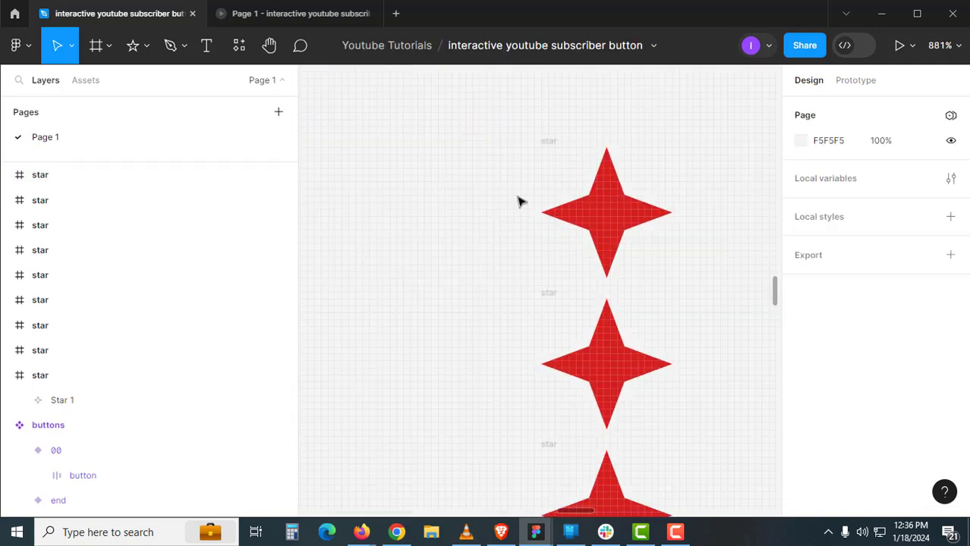
left_click(553, 143)
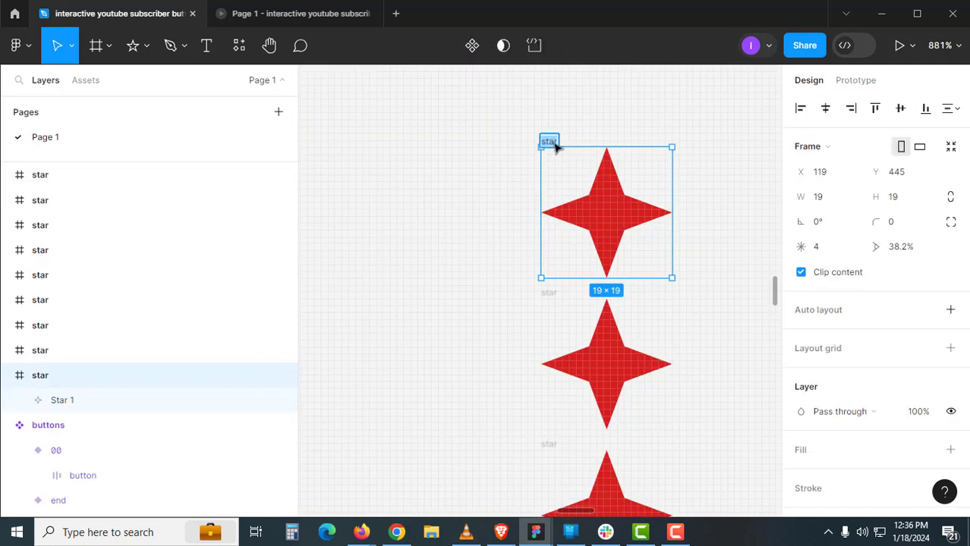
type("01")
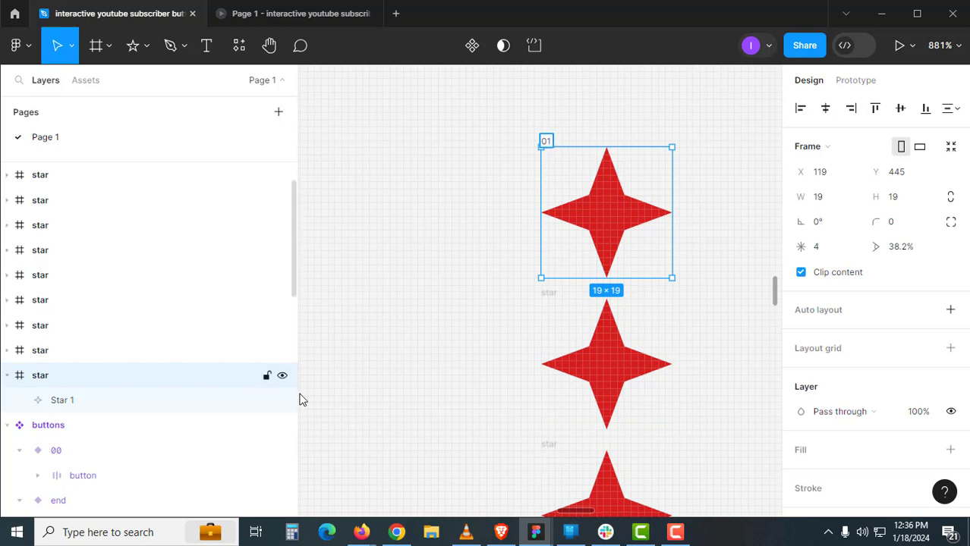
double_click(549, 293)
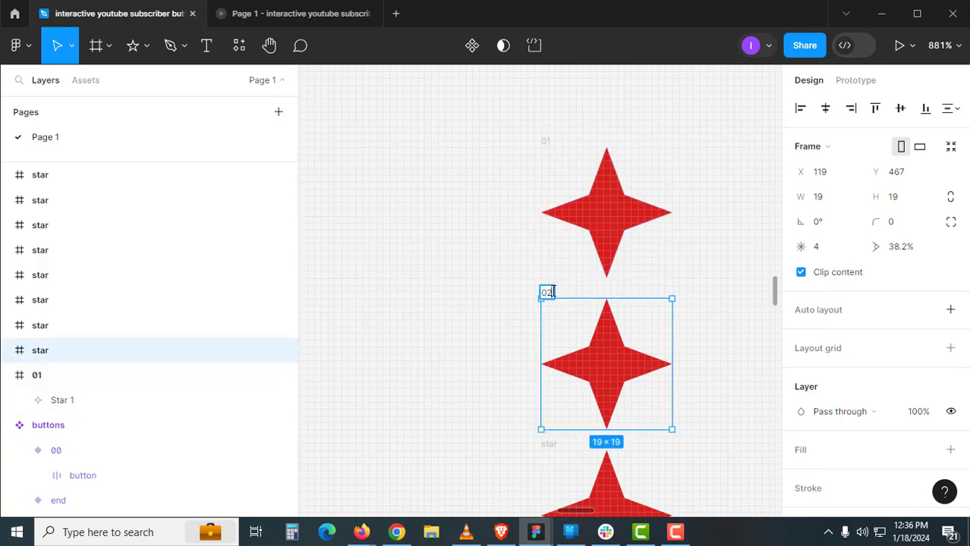
left_click(699, 362)
left_click_drag(699, 362, 701, 202)
Rename the next four star frames down the column 03, 04, 05 and 06
double_click(553, 287)
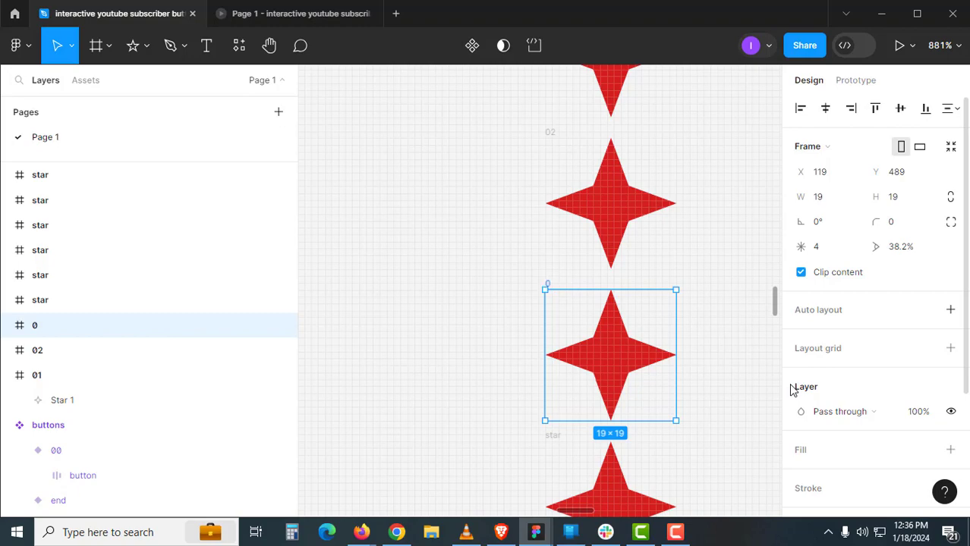
type("3")
key("Tab")
type("04")
key("Tab")
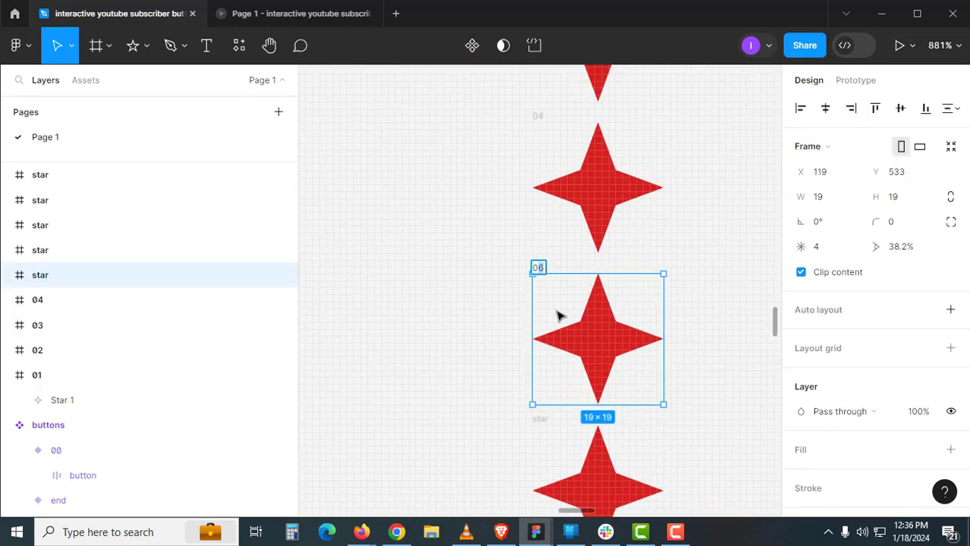
type("05")
key("Tab")
type("06")
key("Tab")
Rename the remaining star frames at the end of the column 07, 08, 09 and 10
type("07")
key("Tab")
type("08")
key("Tab")
type("09")
key("Tab")
type("10")
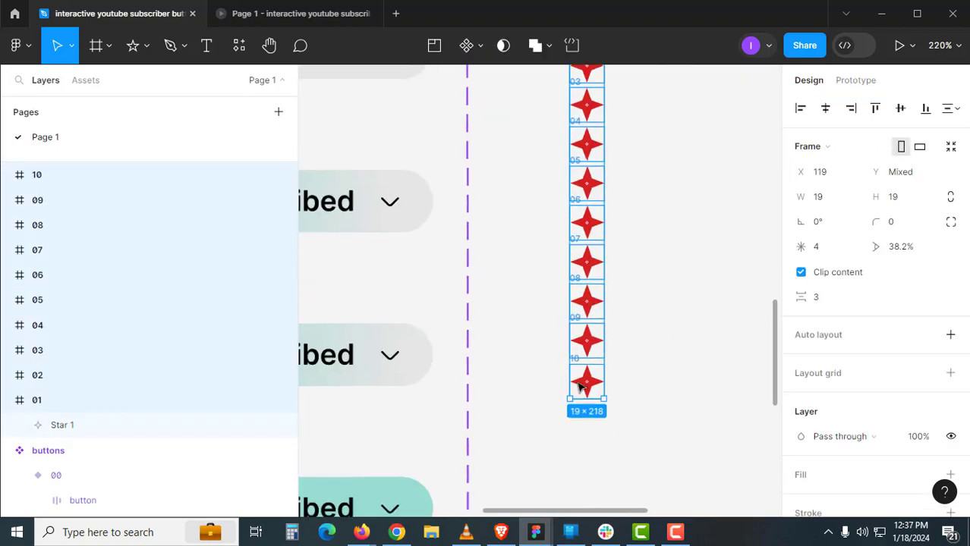
scroll(577, 266, "down", 1)
left_click(594, 280)
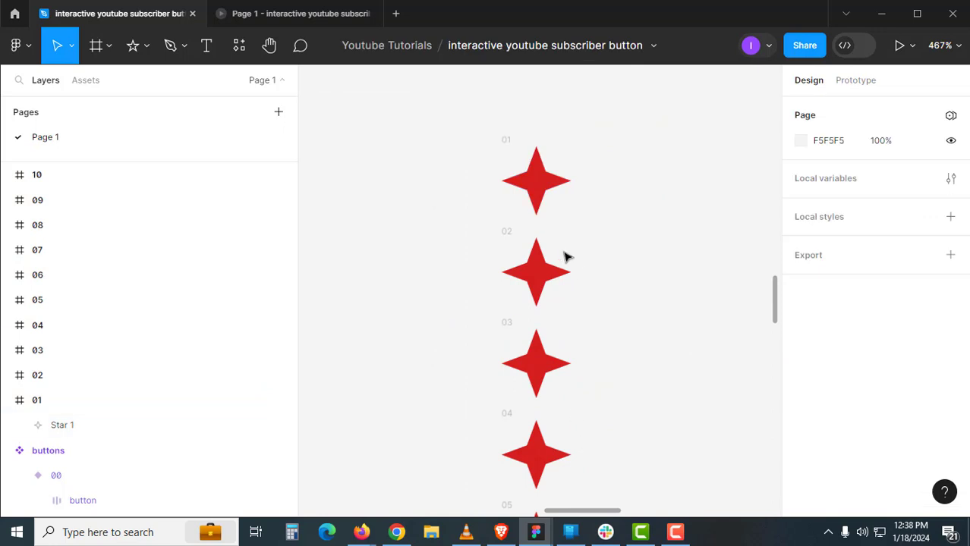
Review the column of frames 01 to 10 and compare selecting frame 01 with selecting the star shape inside it
left_click(547, 198)
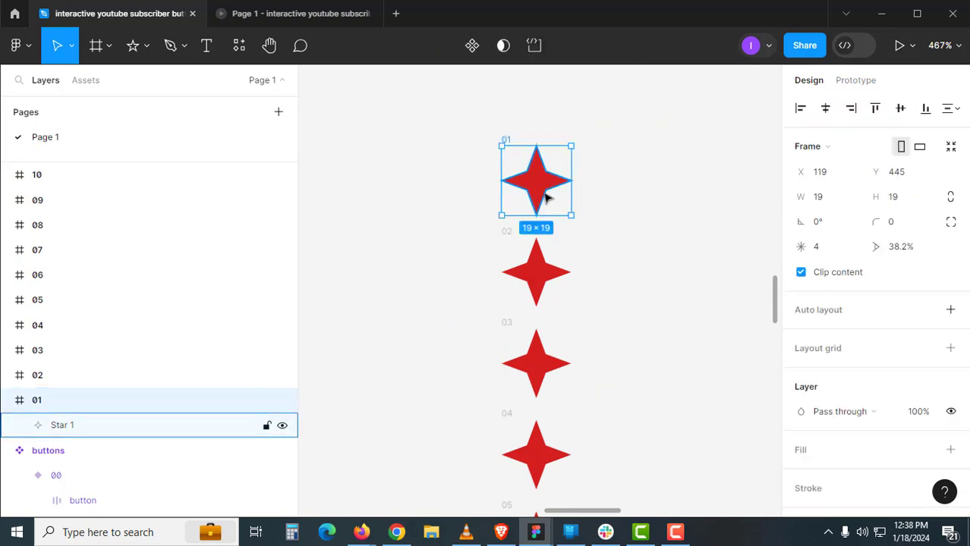
scroll(618, 341, "down", 7)
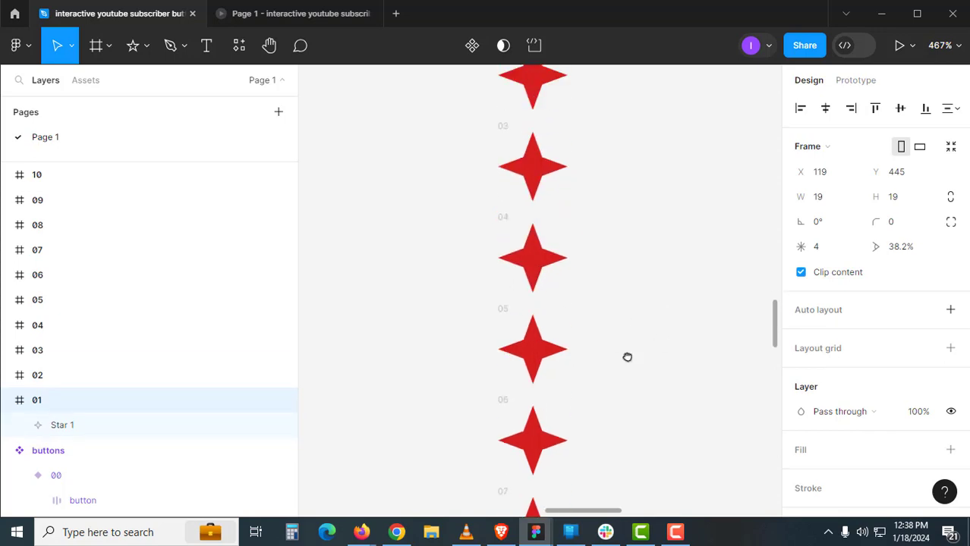
scroll(573, 379, "down", 2)
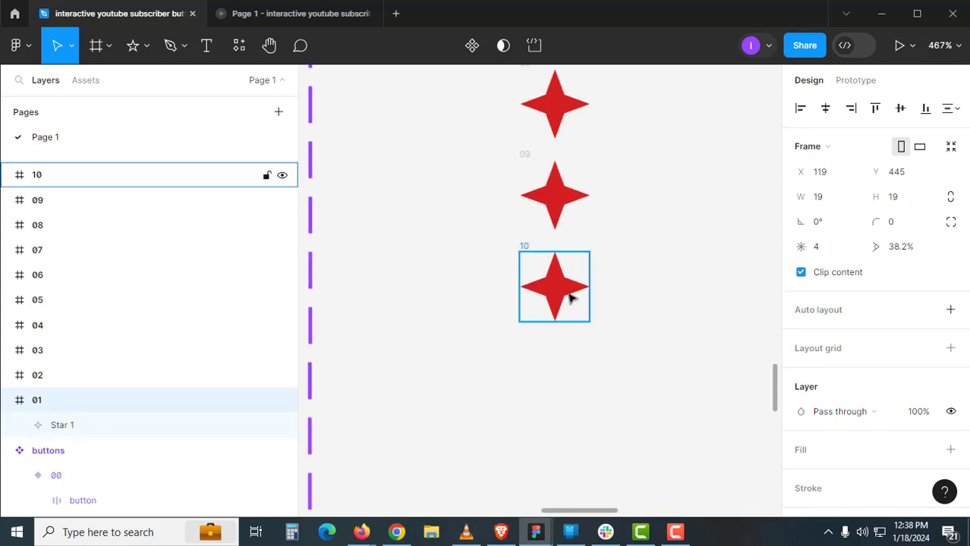
scroll(662, 411, "up", 10)
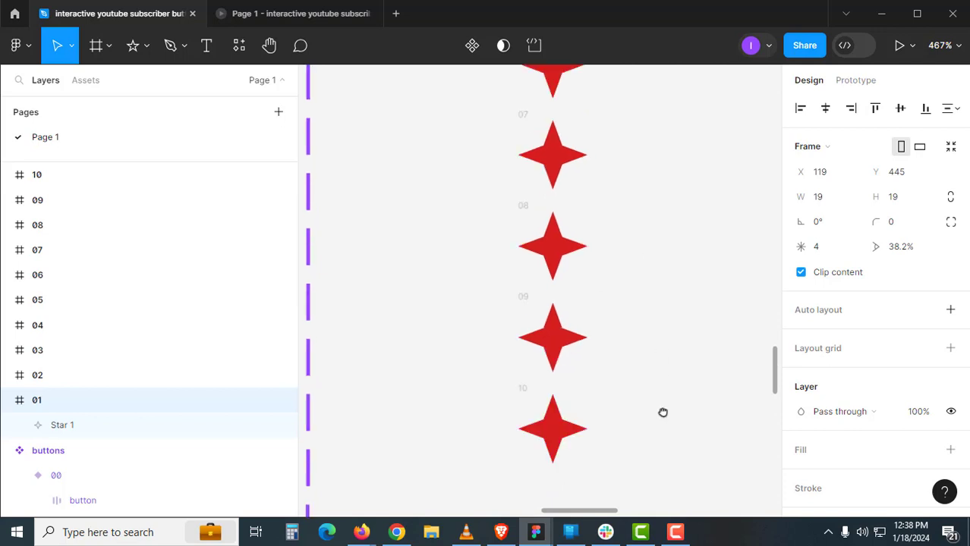
scroll(612, 435, "up", 3)
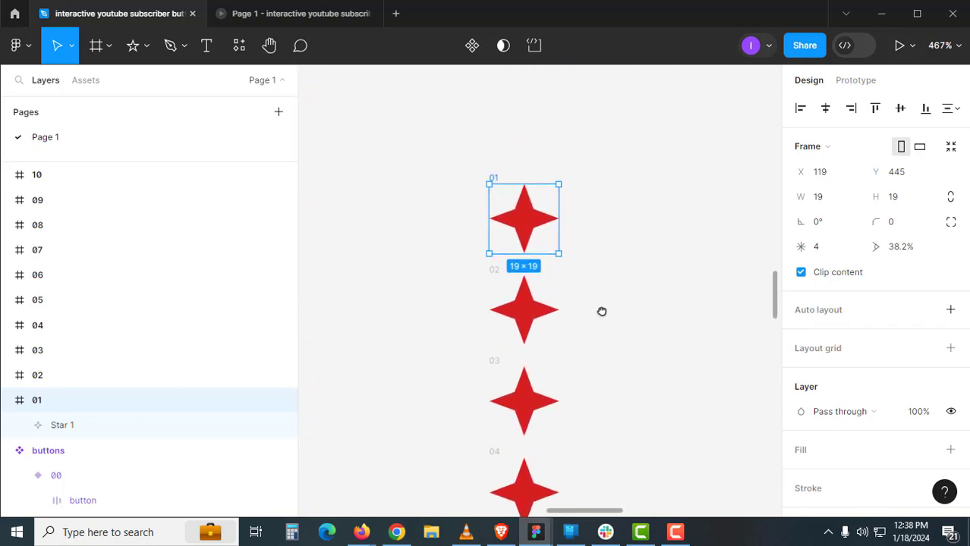
double_click(523, 249)
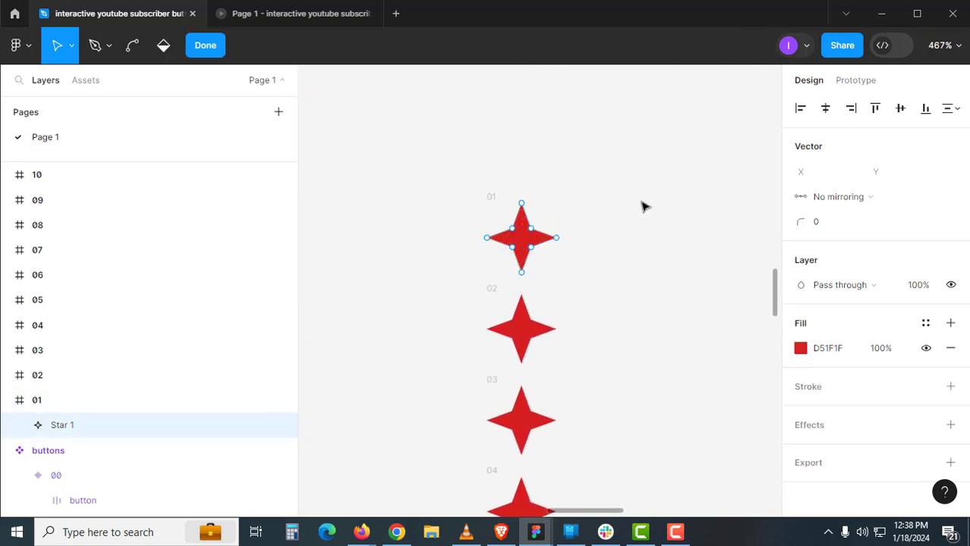
key("Escape")
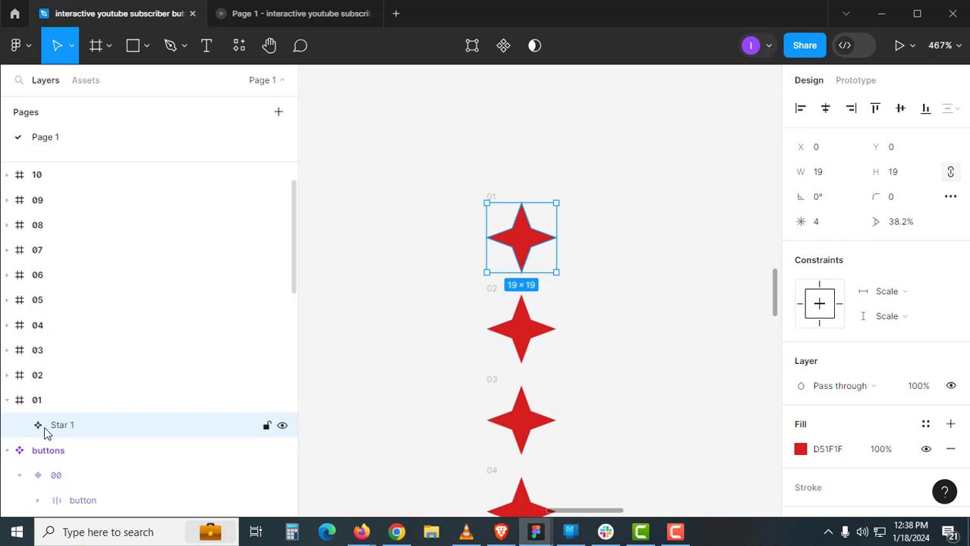
left_click(560, 255)
left_click(544, 252)
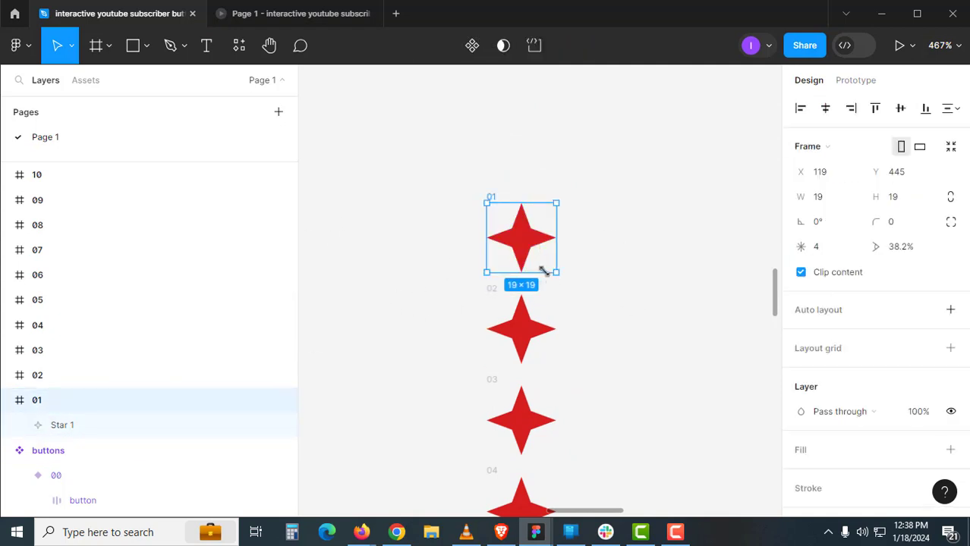
left_click(535, 205)
left_click(495, 198)
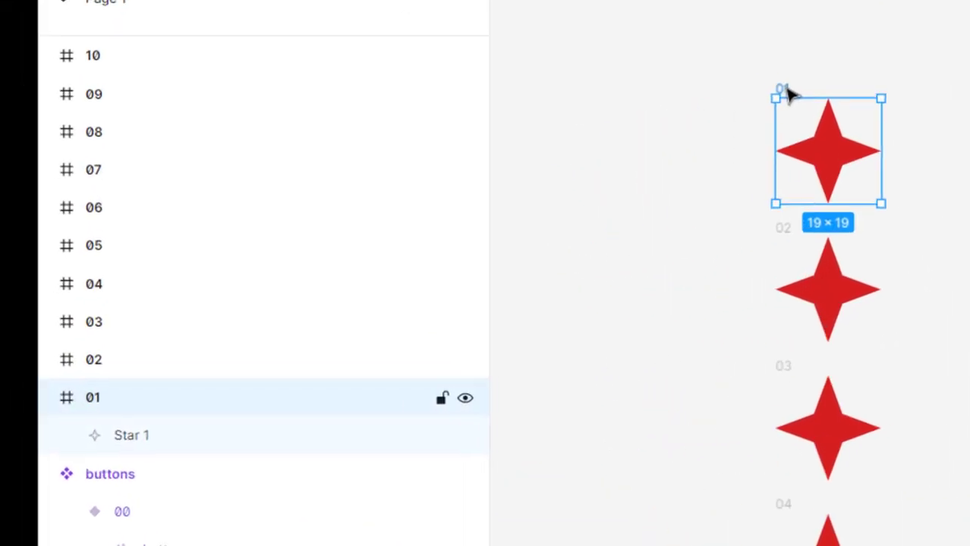
Scale the star shape inside frame 01 by a factor of 0.2 about its centre, leaving the frame's size alone
left_click(138, 451)
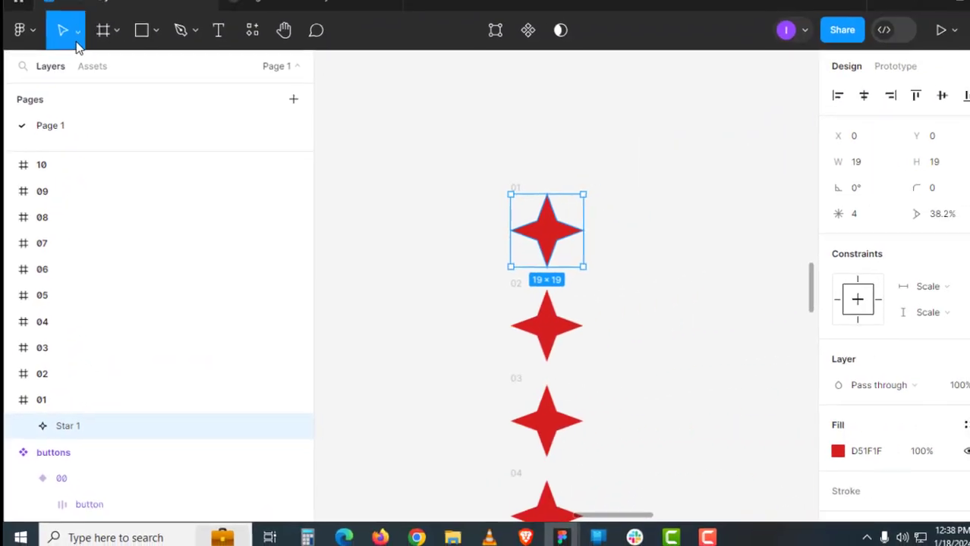
left_click(71, 46)
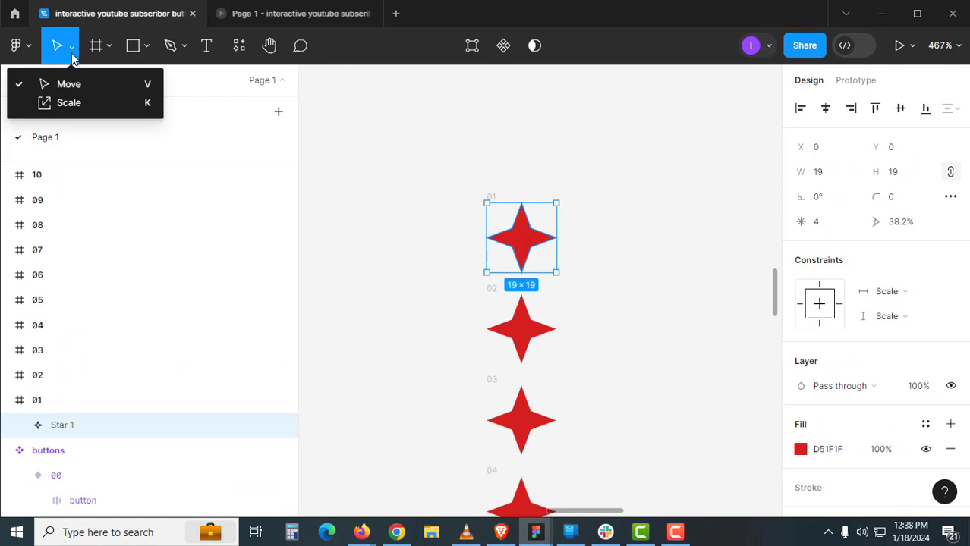
left_click(71, 101)
type(".2")
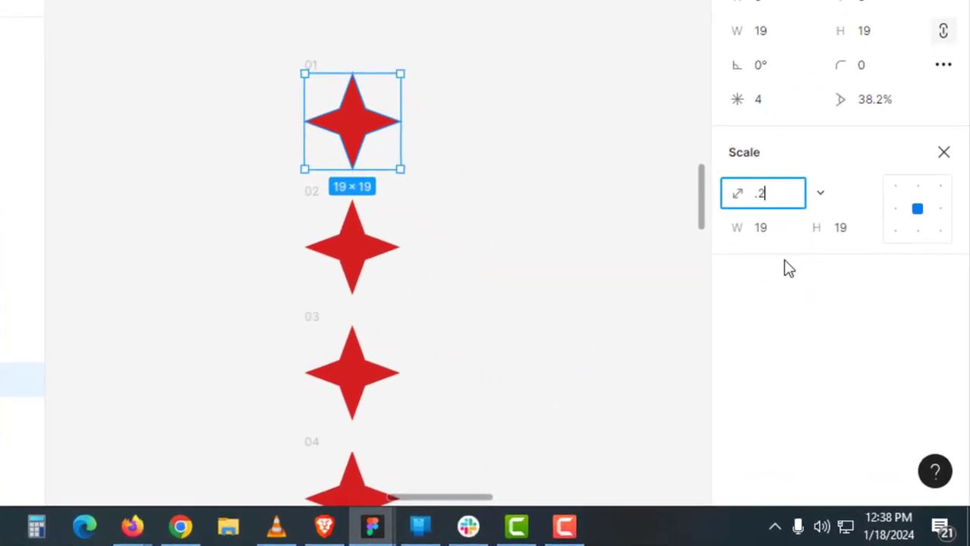
key("Return")
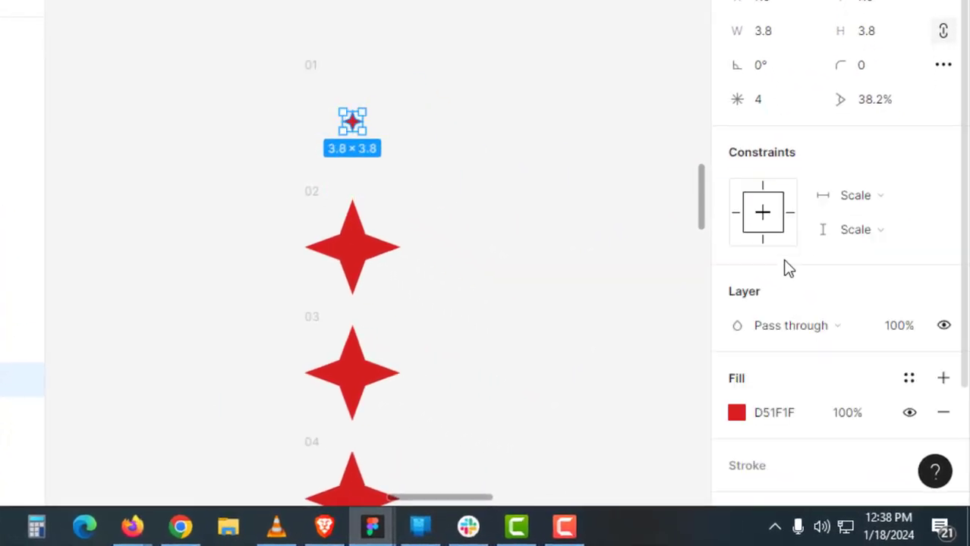
Scale the star shape inside frame 02 by a factor of 0.3 about its centre
left_click(357, 219)
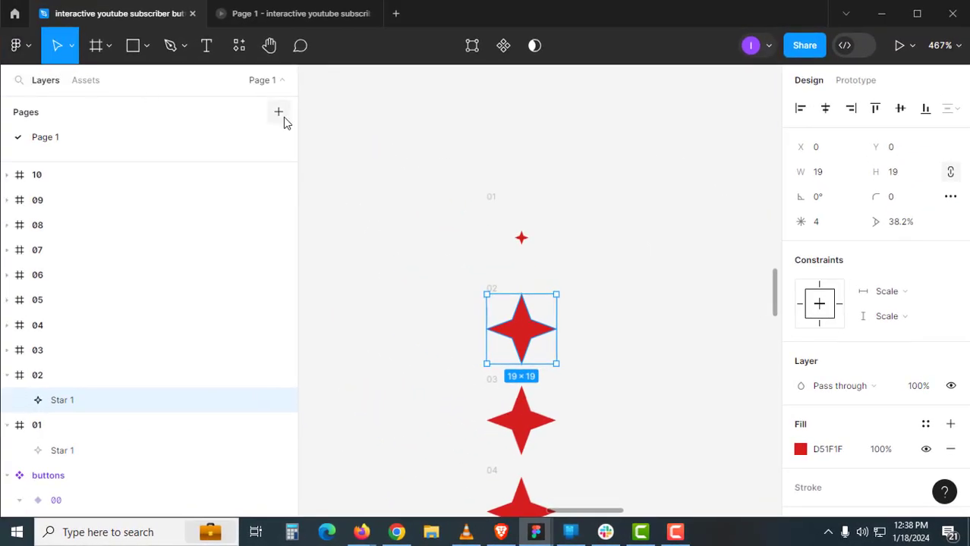
key("k")
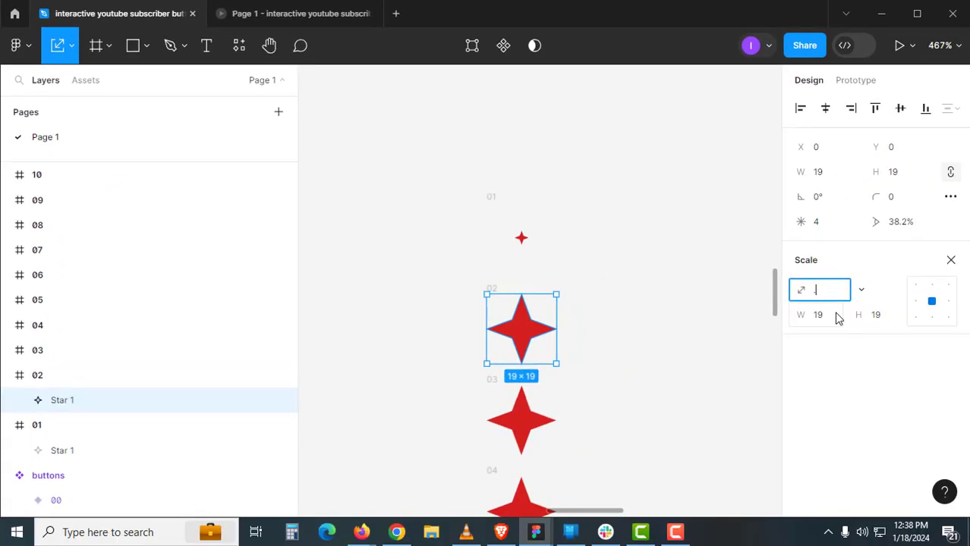
type(".3")
key("Return")
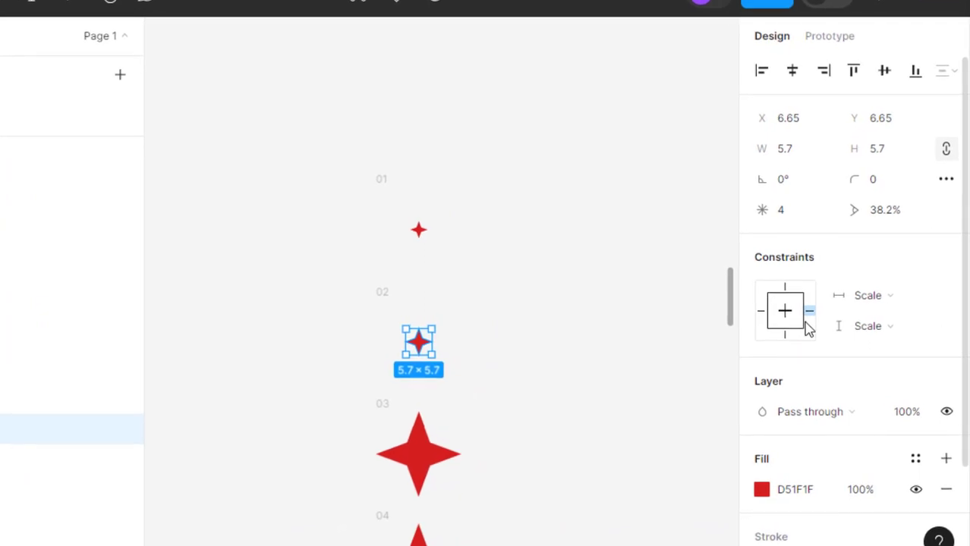
Scale the star inside frame 03 to 7.6 × 7.6 and the star inside frame 04 by 0.5, both about their centres
left_click(433, 451)
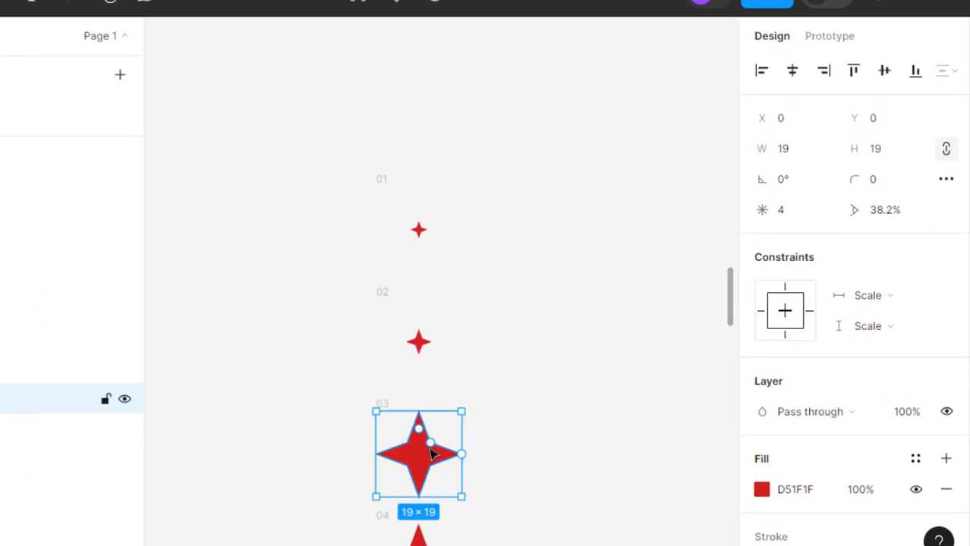
key("k")
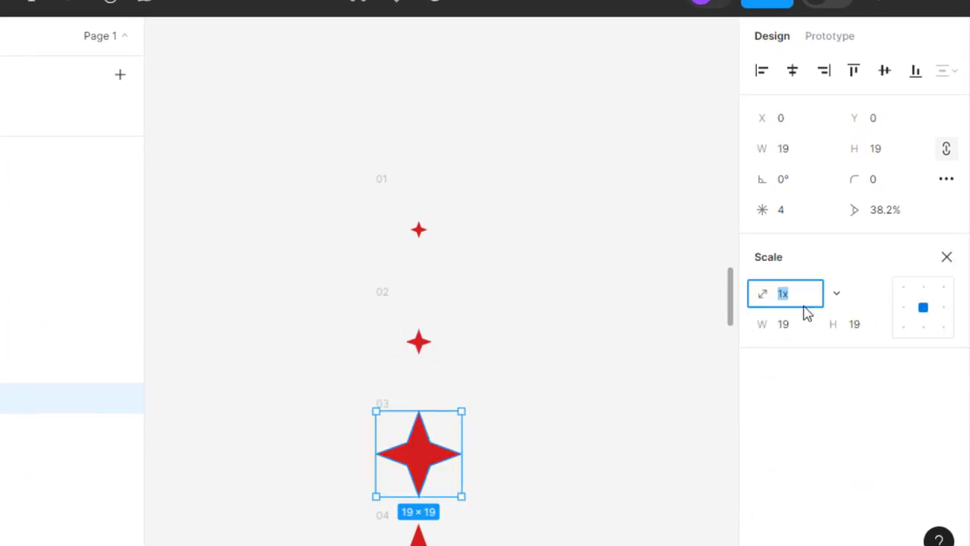
key("Return")
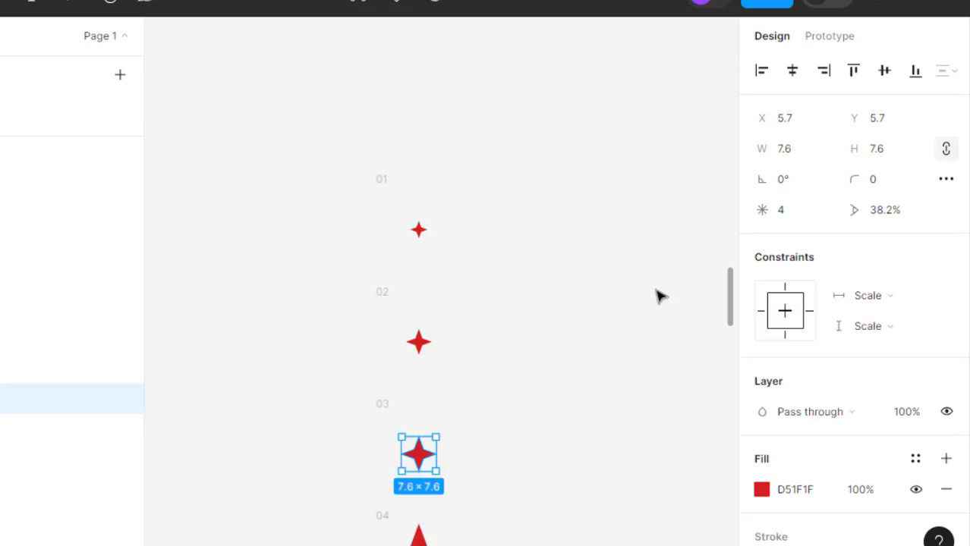
left_click_drag(626, 374, 634, 124)
left_click(447, 348)
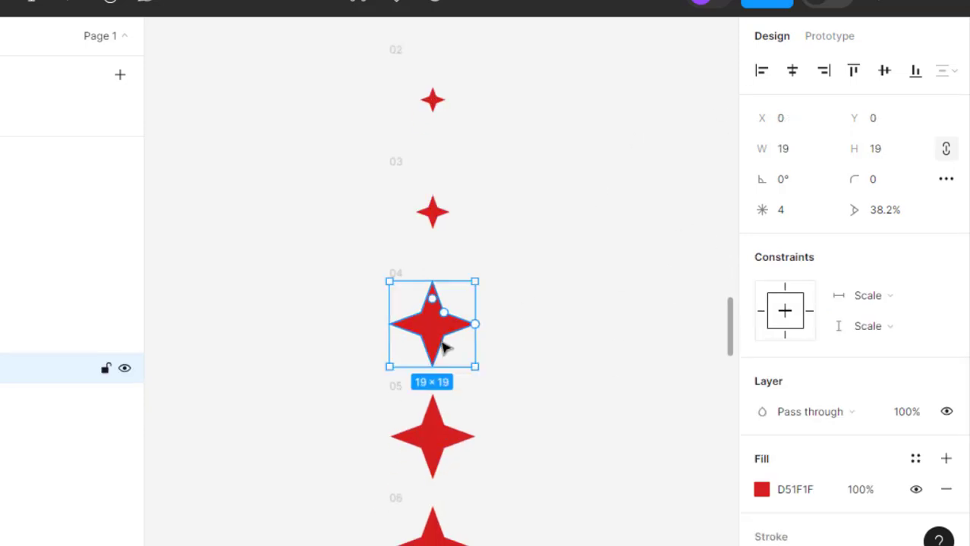
key("k")
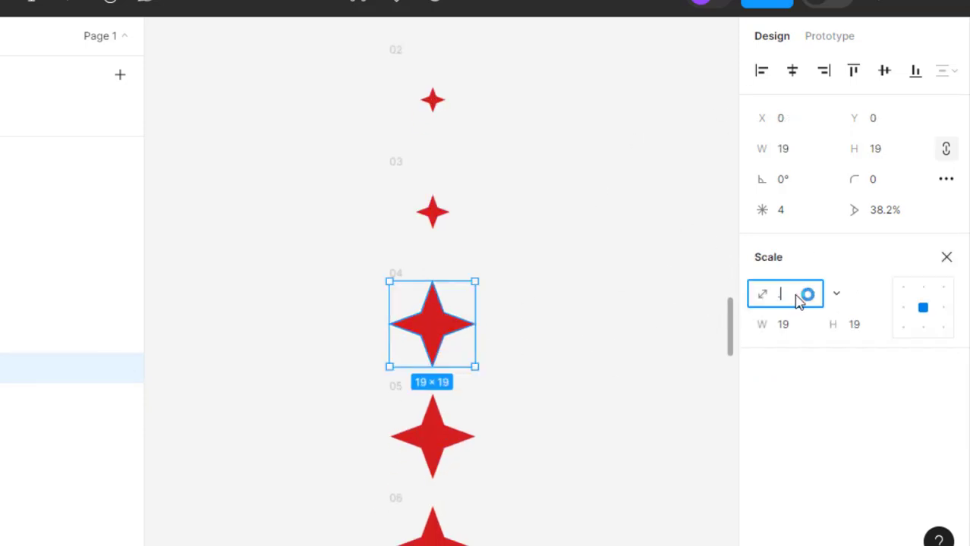
type(".5")
key("Return")
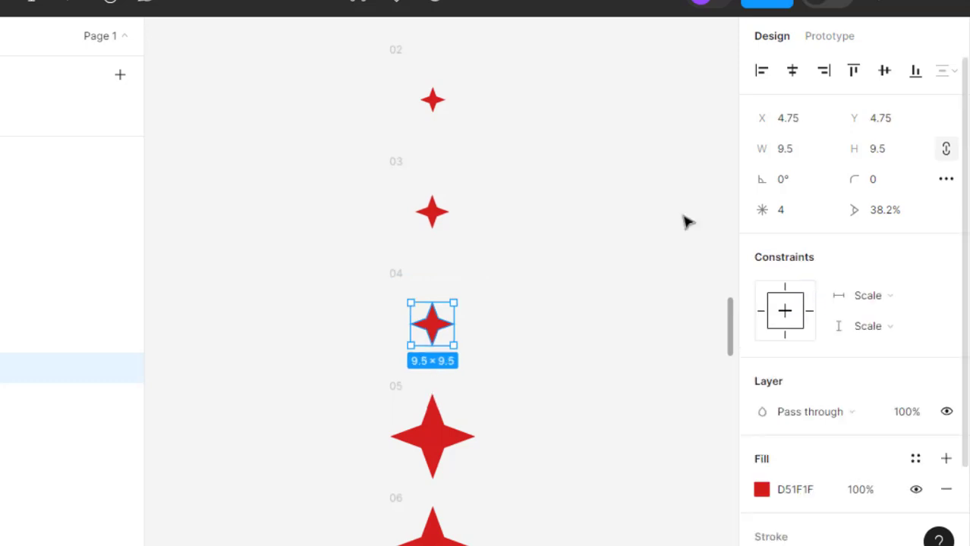
Scale the star inside frame 05 by a factor of 0.6 and the star inside frame 06 by 0.7 about their centres
left_click(433, 435)
type("k.6")
key("Return")
scroll(506, 324, "down", 2)
left_click(424, 375)
type("k.7")
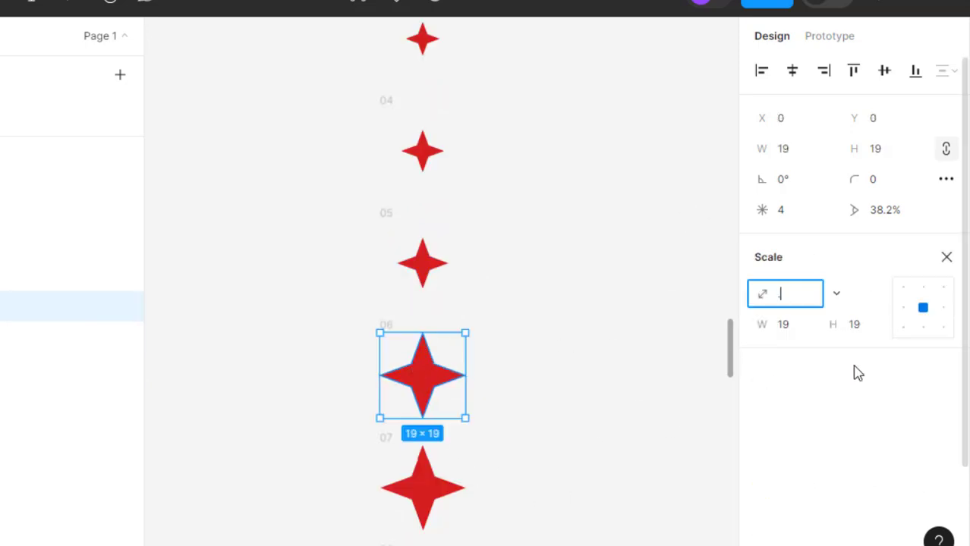
key("Return")
Scale the star inside frame 07 to 15.2 × 15.2 and the star inside frame 08 by a factor of 0.9
left_click(434, 325)
left_click(405, 284)
type("k.9")
key("Return")
scroll(454, 317, "down", 2)
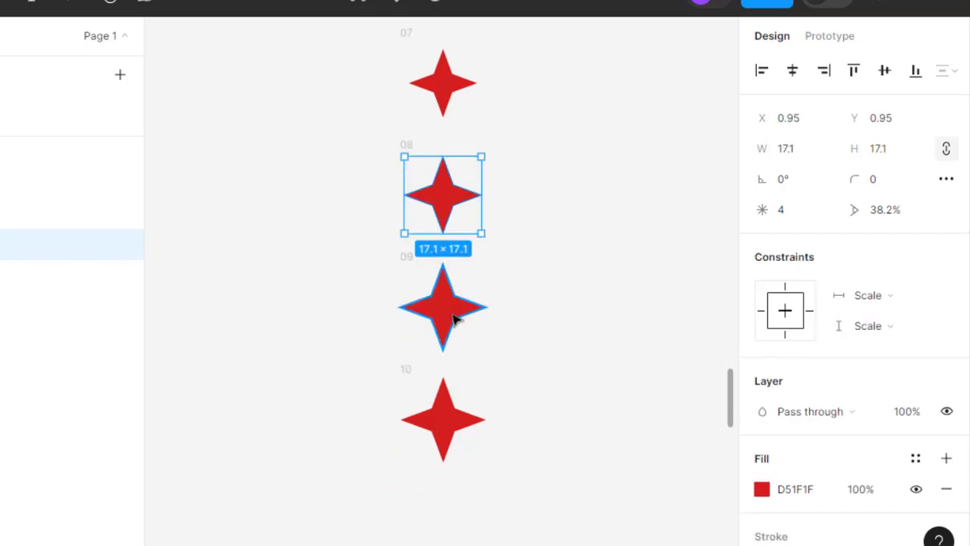
left_click(555, 338)
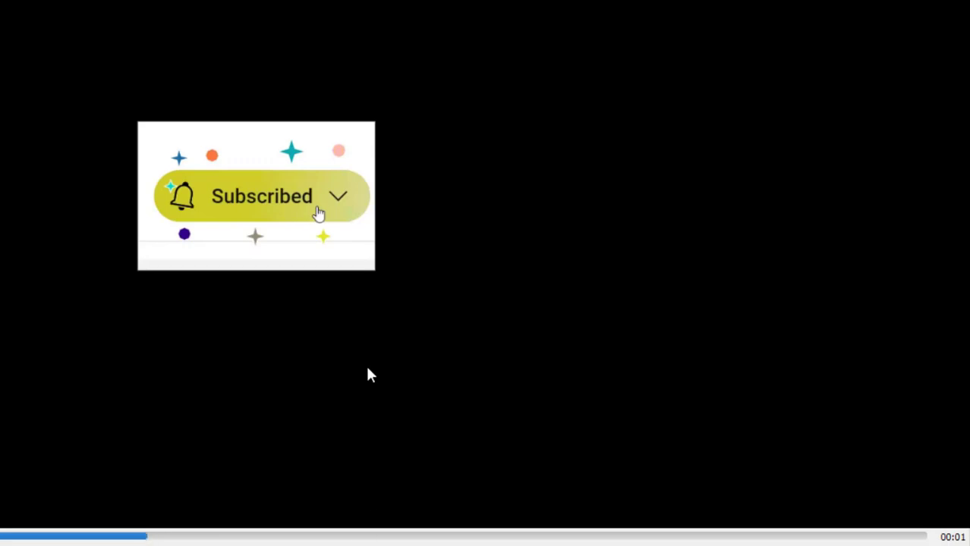
Capture the screen area around the Subscribed button in the paused reference video and copy it to the clipboard
key("Print")
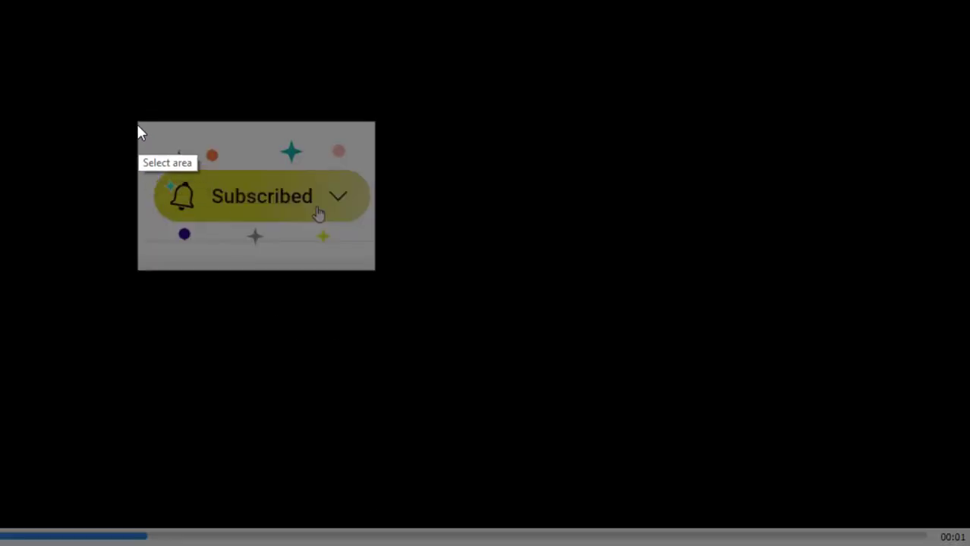
left_click_drag(121, 102, 424, 305)
right_click(353, 241)
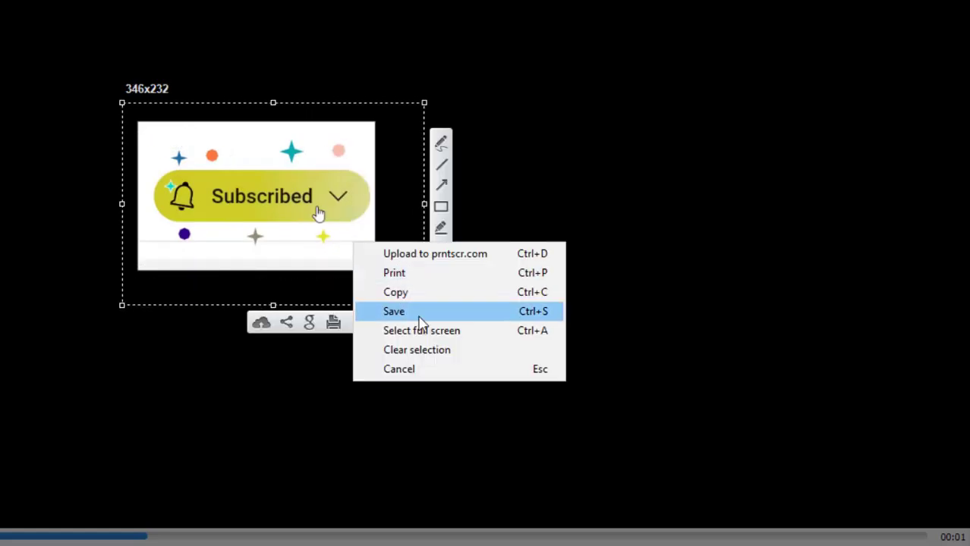
left_click(427, 303)
Switch to the interactive YouTube subscribe file in Figma and paste the captured reference image near the star column
mouse_move(489, 520)
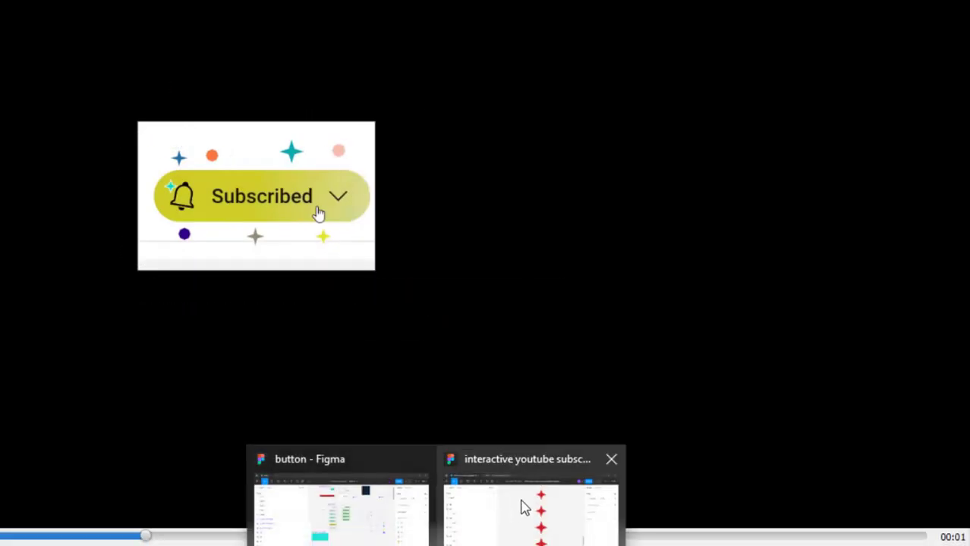
left_click(522, 505)
scroll(548, 236, "down", 3)
left_click_drag(562, 196, 438, 305)
key("ctrl+v")
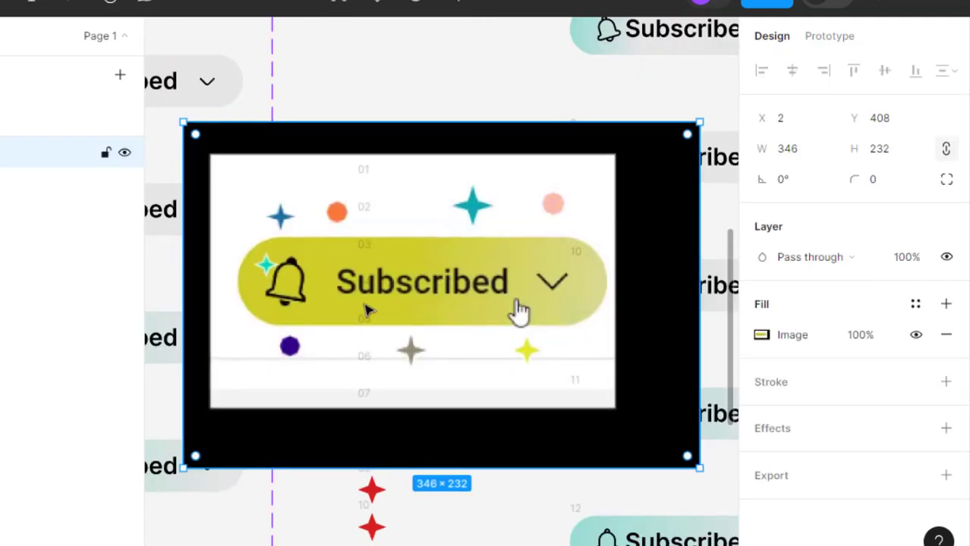
Shrink the pasted reference image to 117 × 78 and place it beside the column of star frames
left_click_drag(698, 468, 354, 221)
left_click_drag(215, 191, 480, 310)
scroll(427, 188, "up", 5)
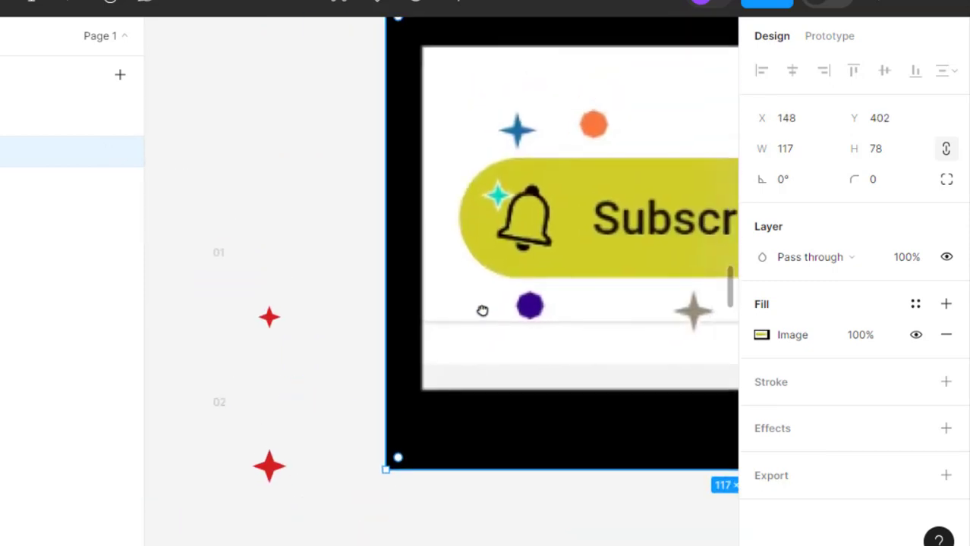
Recolour the star inside frame 01 with the teal sampled from the large star in the reference image
left_click(271, 322)
left_click(433, 331, "alt")
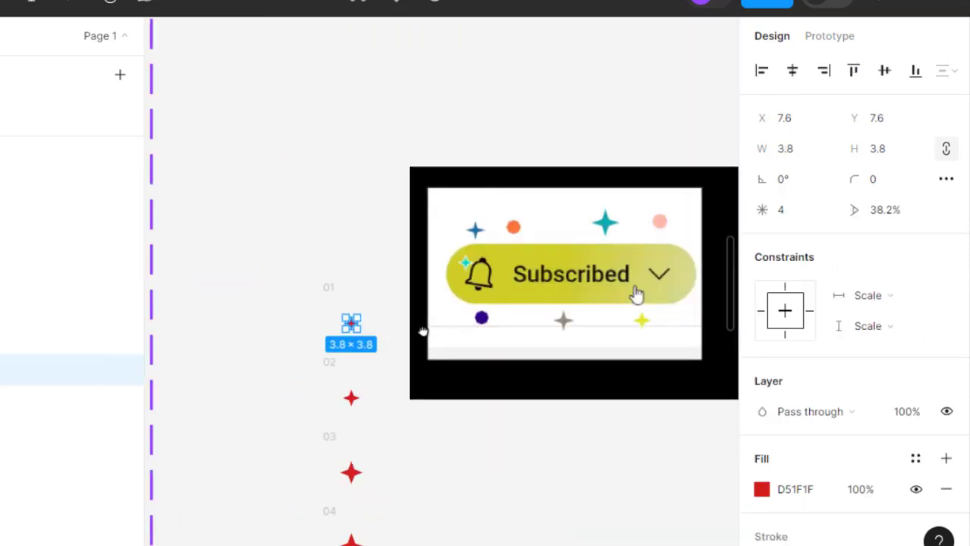
left_click_drag(422, 331, 330, 298)
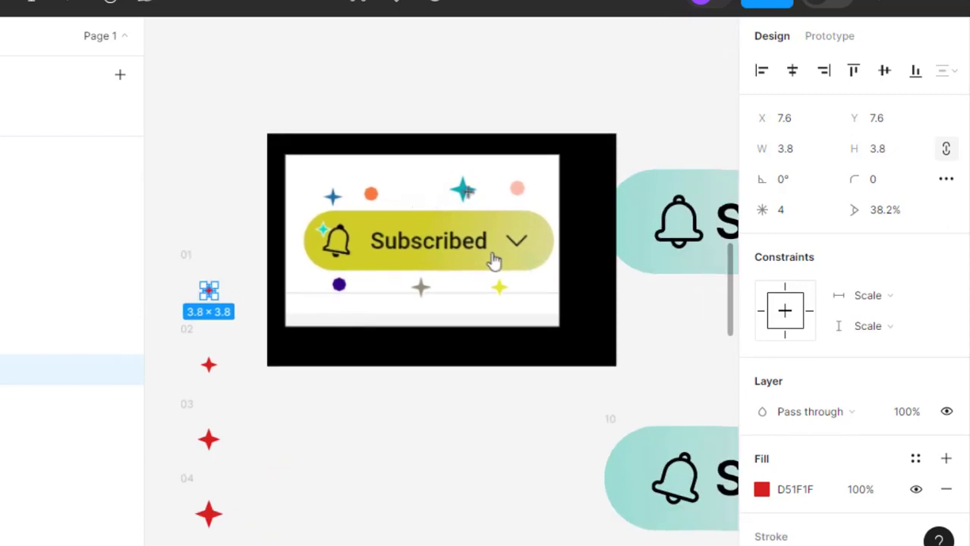
key("p")
key("i")
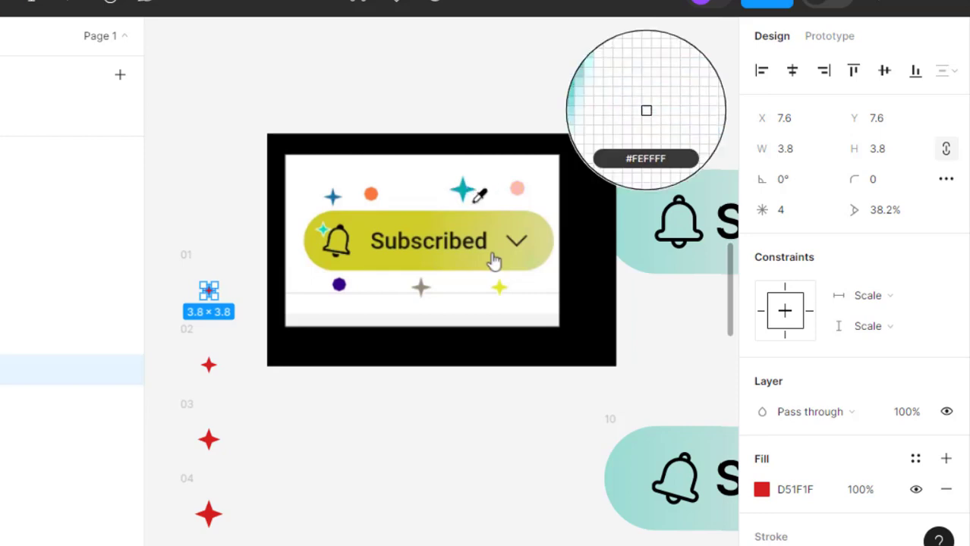
left_click(465, 189)
left_click(355, 467)
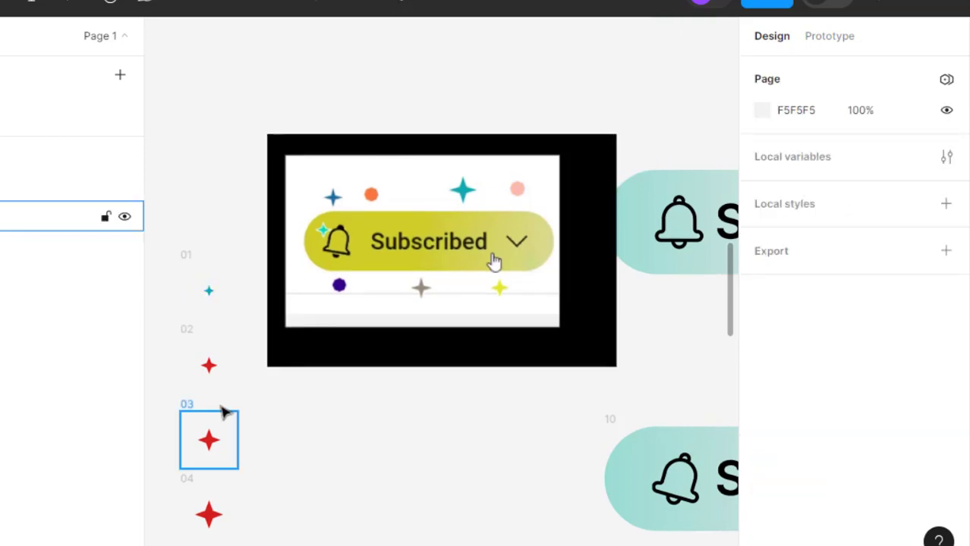
Recolour the star inside frame 02 with the grey sampled from the grey star in the reference image
left_click(206, 368)
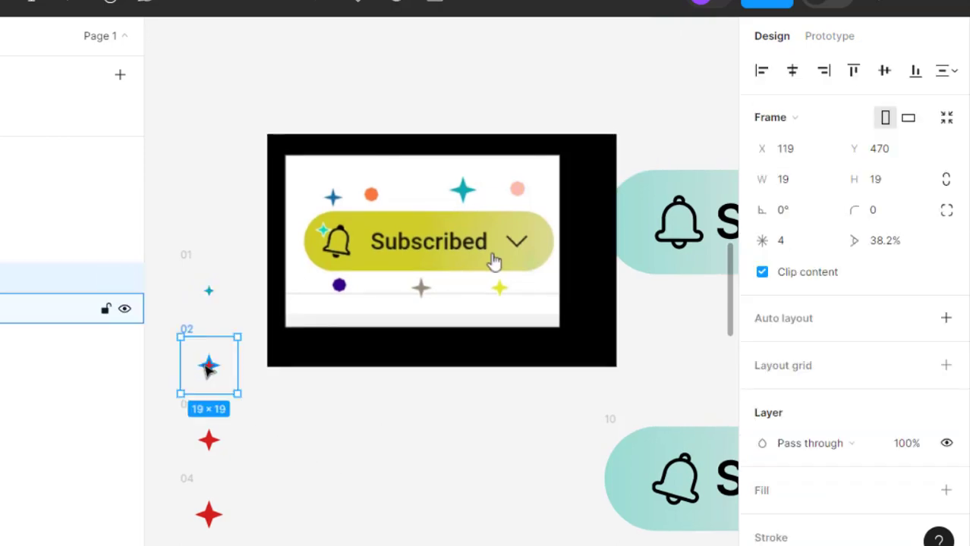
left_click(208, 369)
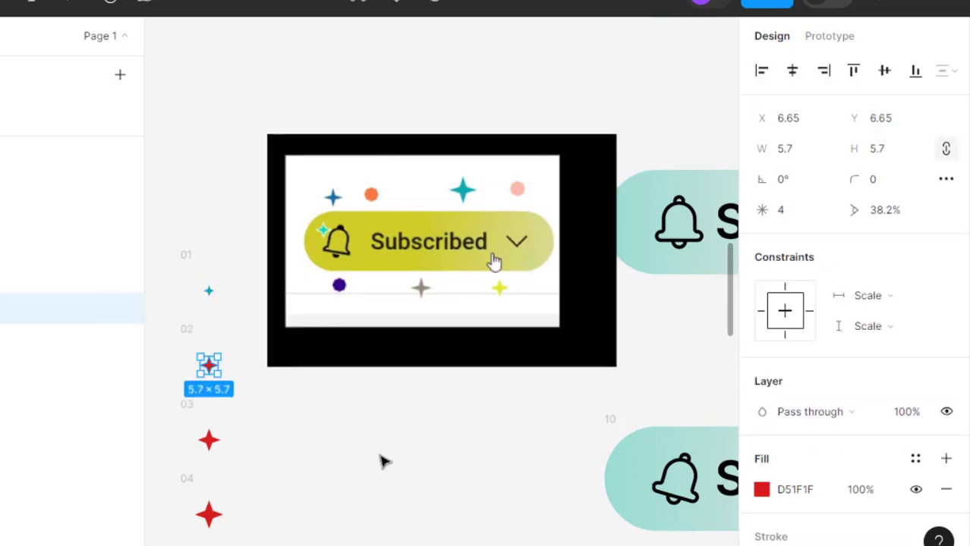
key("i")
left_click(421, 288)
Change the fill hue of the star in frame 04 to blue and the star in frame 05 to magenta, using the HSL colour model
left_click_drag(357, 465, 397, 345)
left_click(249, 396)
left_click(762, 490)
left_click(655, 349)
left_click(249, 475)
left_click(526, 408)
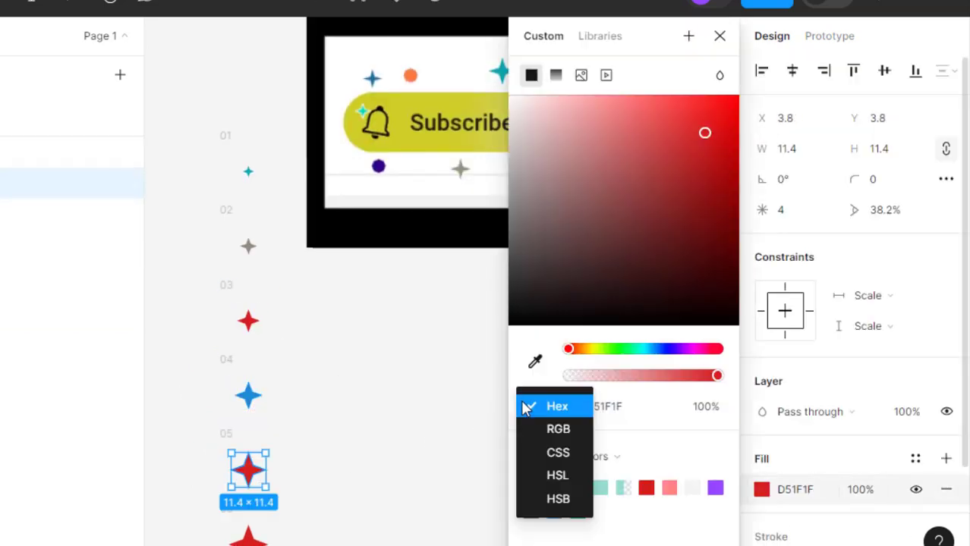
left_click(558, 476)
left_click(698, 351)
Change the fill hue of the star in frame 06 to green and the star in frame 07 to blue, 1F9ED5
left_click(248, 455)
left_click(762, 490)
left_click(632, 349)
left_click(292, 358)
left_click(762, 491)
left_click(651, 351)
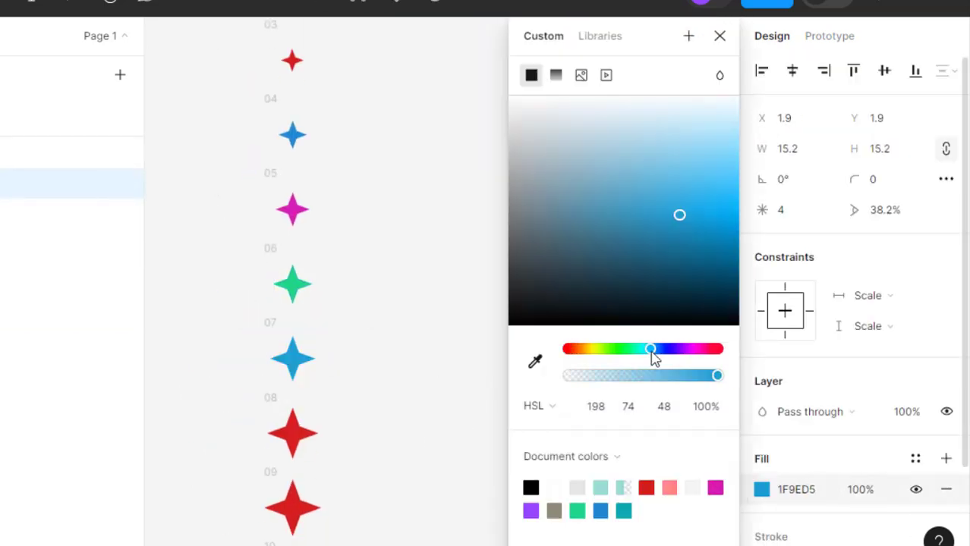
Change the fill hue of the star in frame 08 to cyan and the star in frame 09 to purple
left_click(288, 333)
left_click(761, 490)
left_click(645, 350)
left_click(288, 408)
scroll(784, 522, "down", 3)
left_click(761, 411)
left_click(682, 349)
left_click(339, 474)
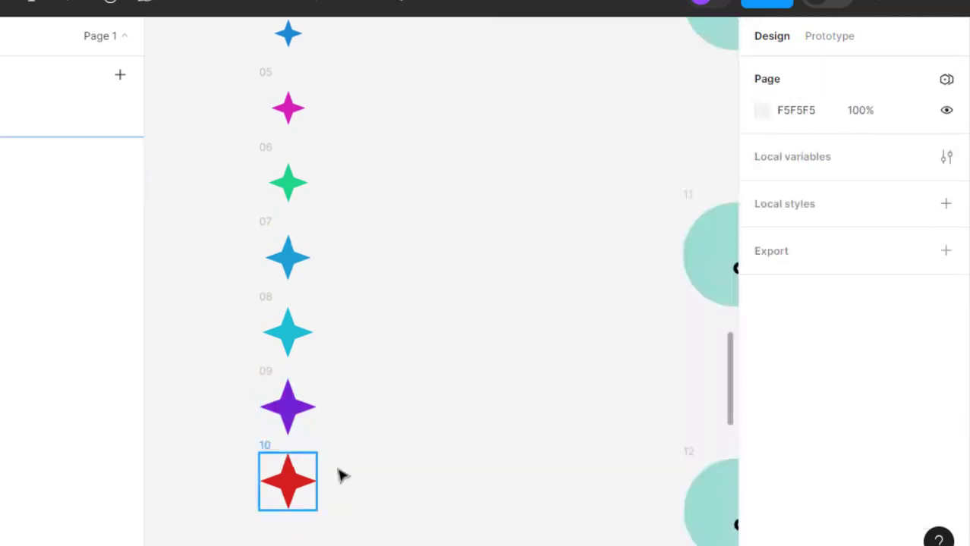
left_click(339, 474)
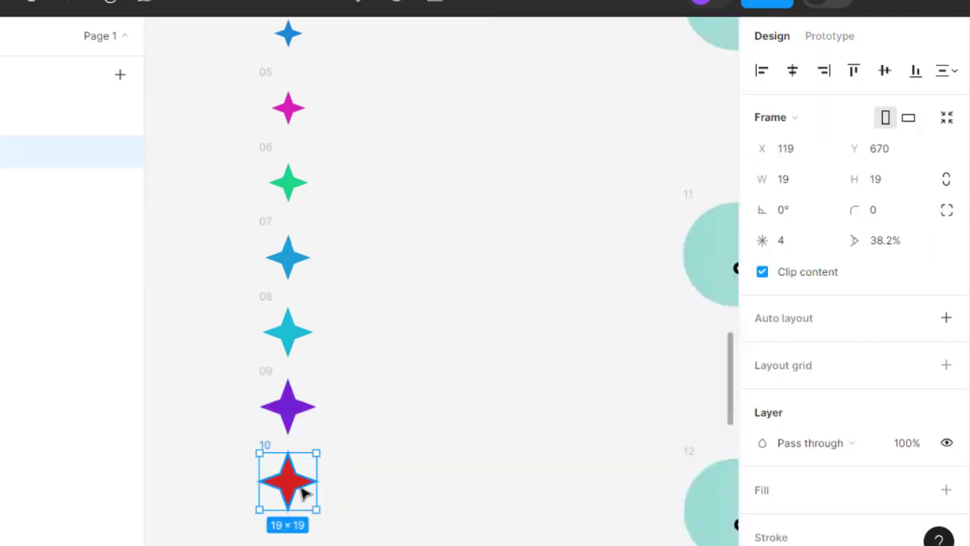
left_click(408, 450)
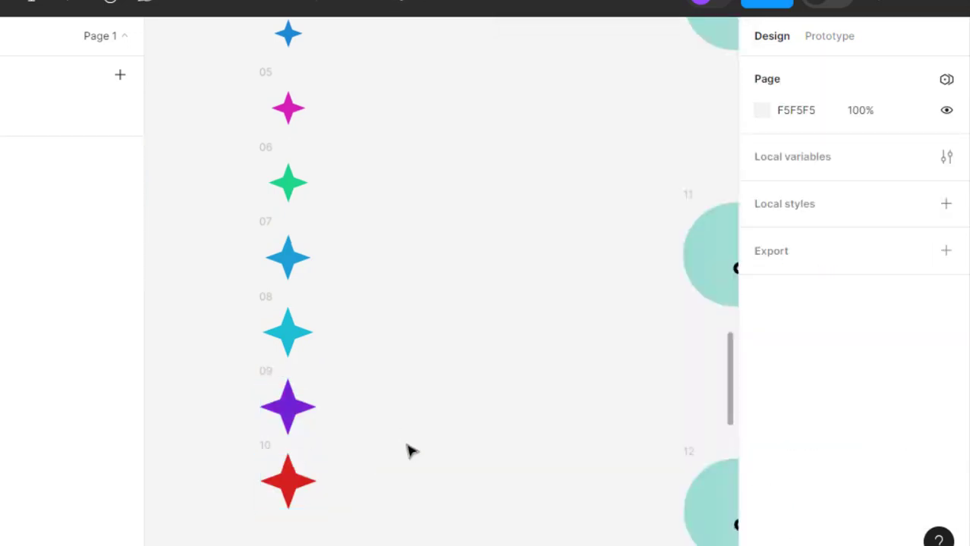
left_click(332, 478)
Move the reference image up to X 166, Y 358, clear of the star frames
scroll(375, 442, "down", 5)
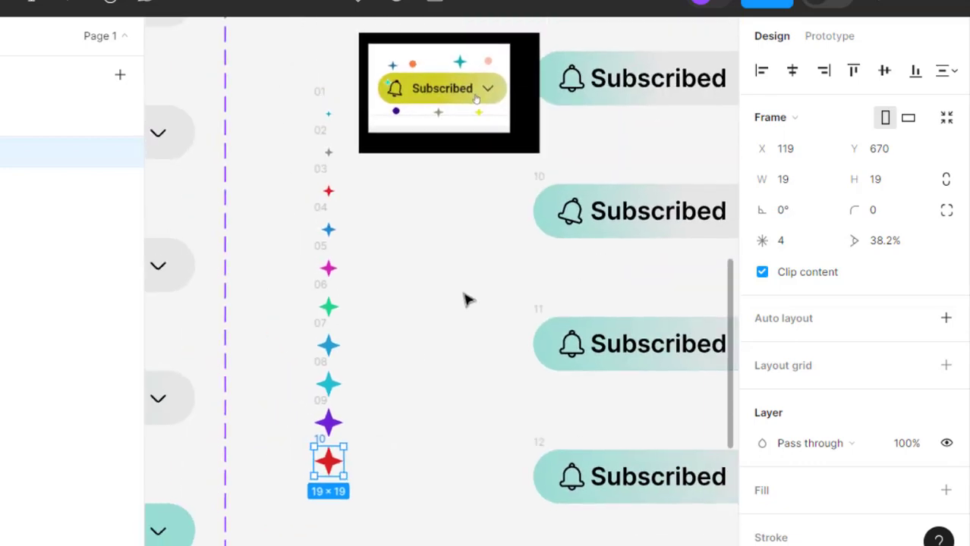
scroll(434, 218, "up", 1)
left_click_drag(440, 163, 467, 90)
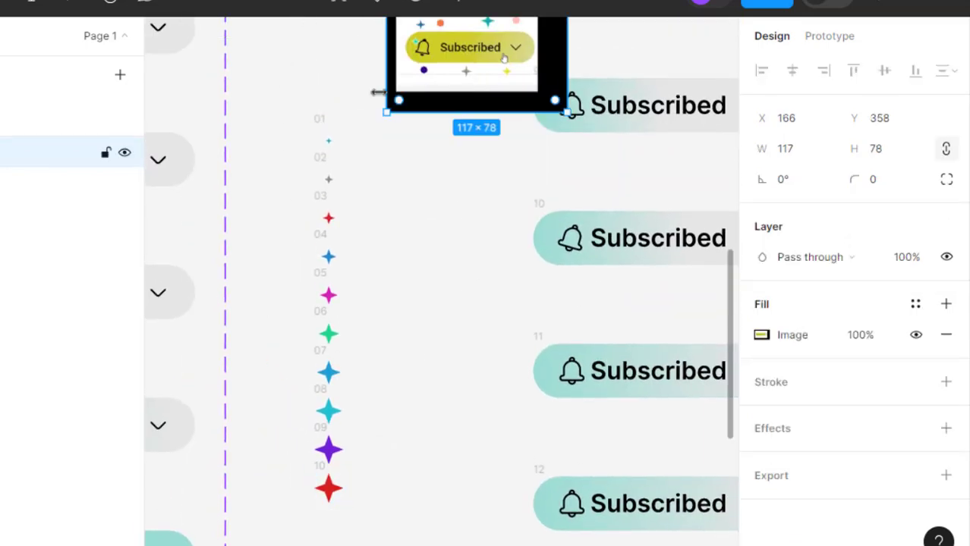
Group star frames 01 to 10, leaving the reference image out of the selection
left_click_drag(266, 89, 372, 519)
left_click_drag(381, 485, 318, 345)
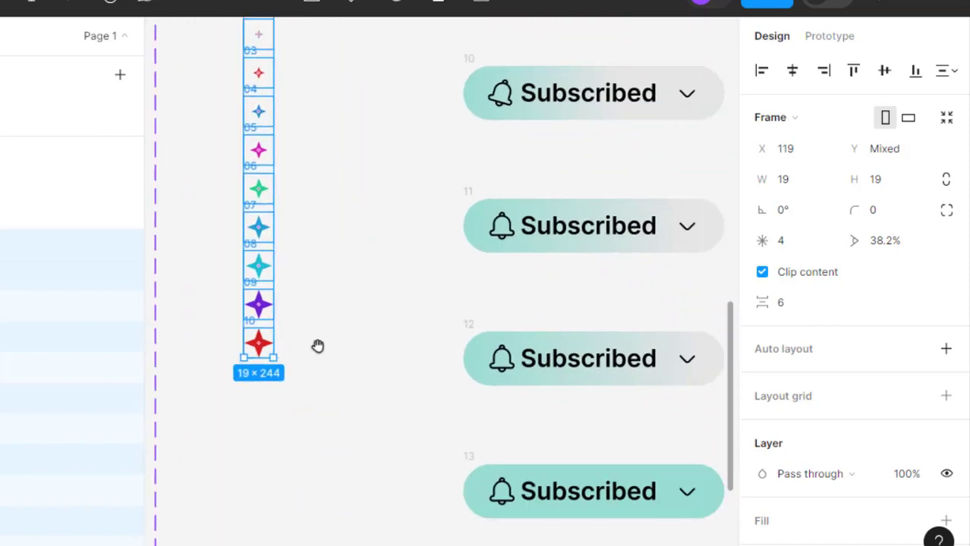
scroll(322, 339, "down", 3)
scroll(321, 337, "up", 1)
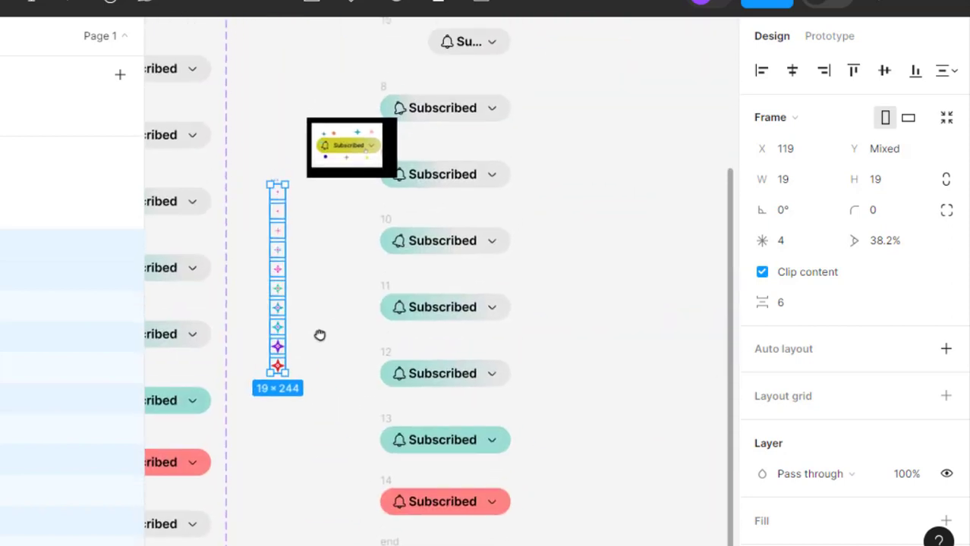
left_click_drag(245, 162, 327, 448)
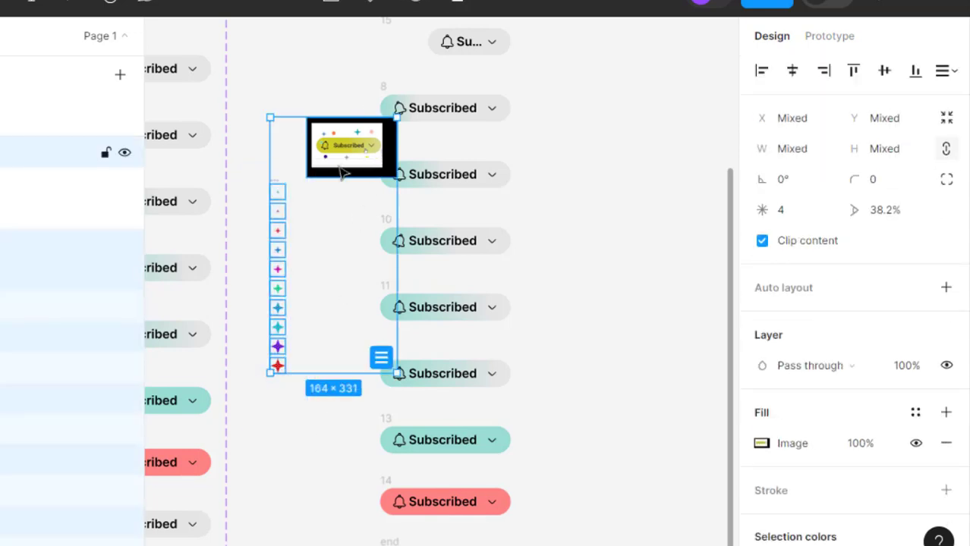
left_click(346, 168, "shift")
key("Escape")
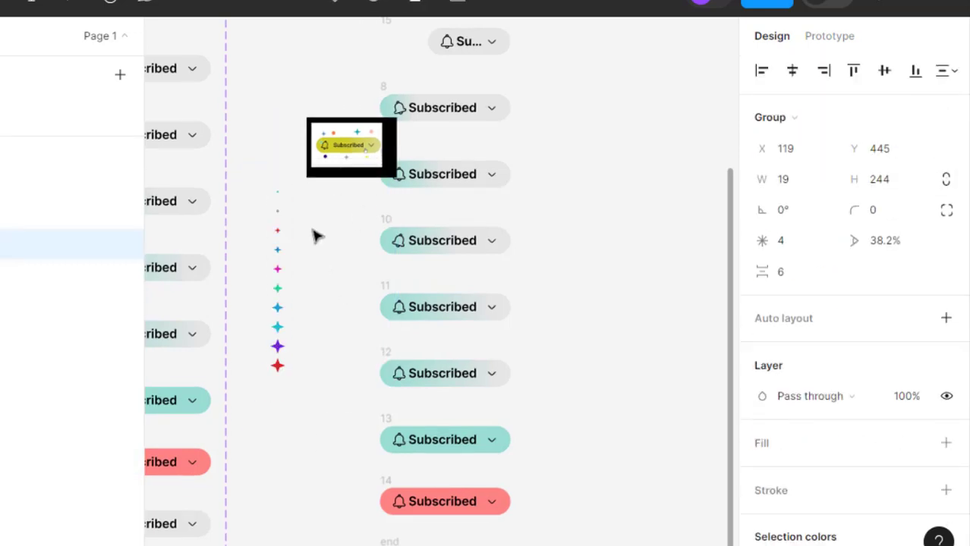
Duplicate the star group on the far side of the Subscribed button column, at X 503, Y 517
key("Escape")
left_click(288, 240)
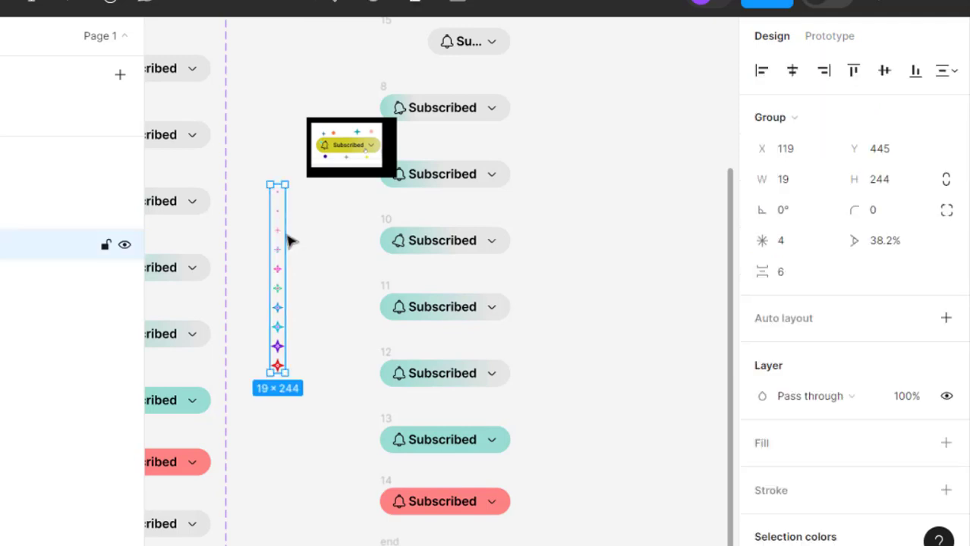
left_click_drag(287, 241, 584, 297)
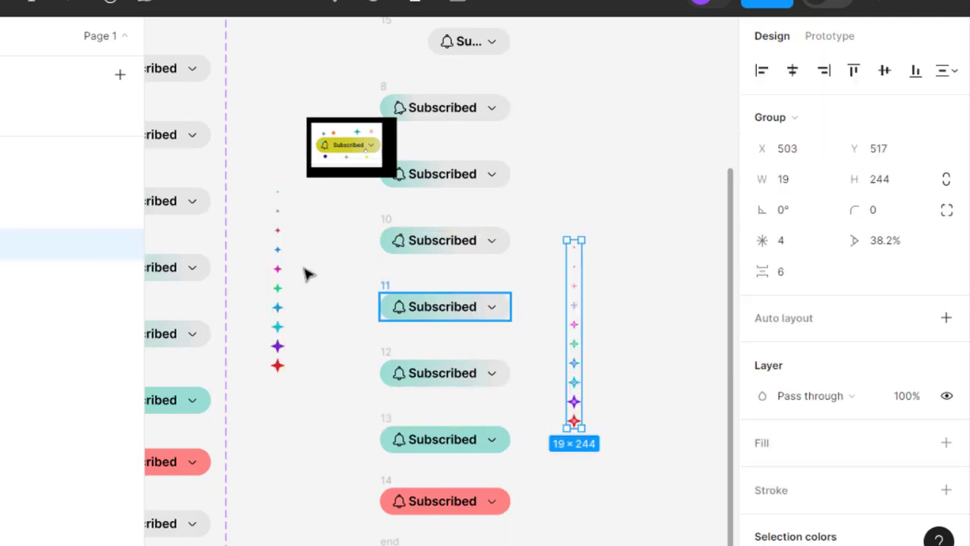
Ungroup the original column of star frames beside the reference image
left_click(283, 240)
right_click(284, 241)
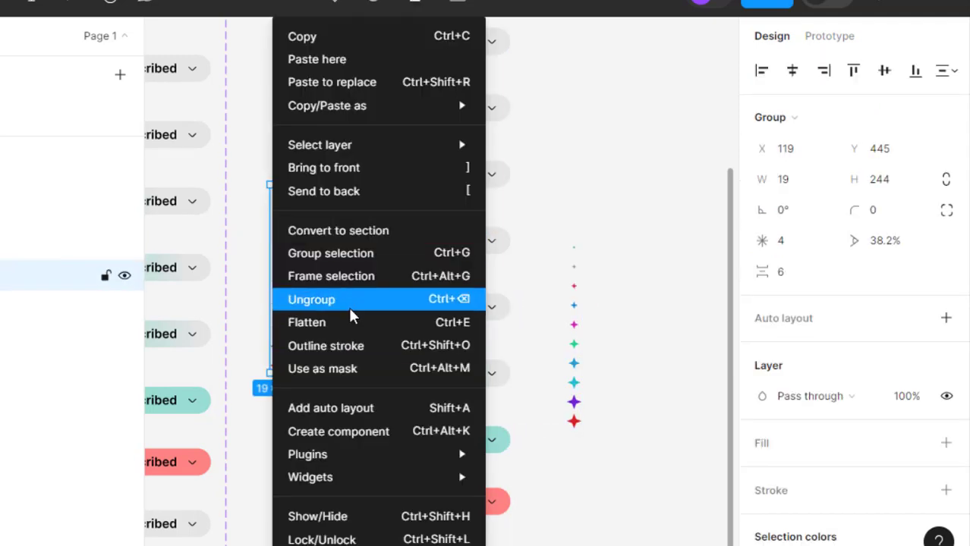
left_click(311, 299)
scroll(268, 220, "up", 5)
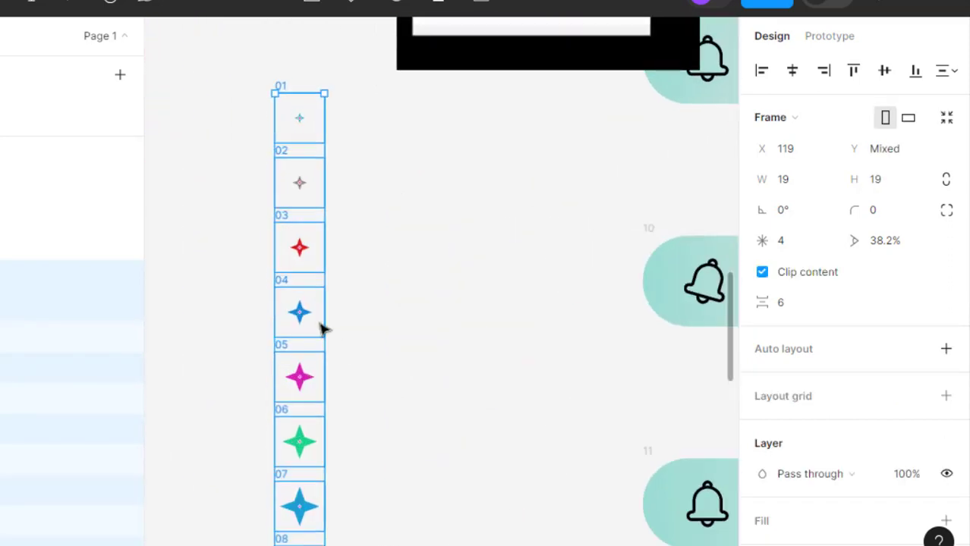
Combine the ungrouped star frames 01 to 10 beside the reference image into a component set
left_click_drag(324, 327, 384, 284)
scroll(353, 314, "up", 3)
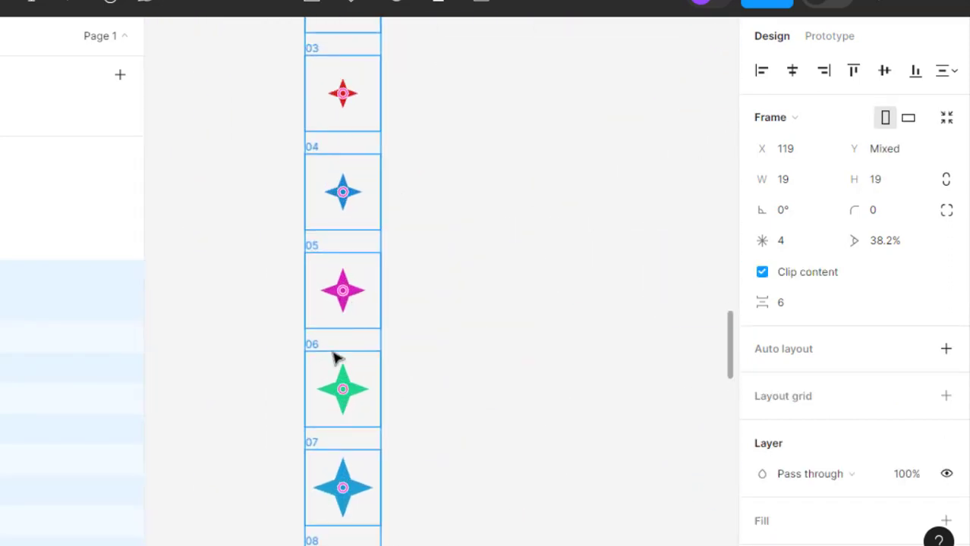
scroll(336, 370, "up", 2)
left_click_drag(348, 322, 396, 418)
left_click(463, 262)
left_click_drag(460, 185, 426, 476)
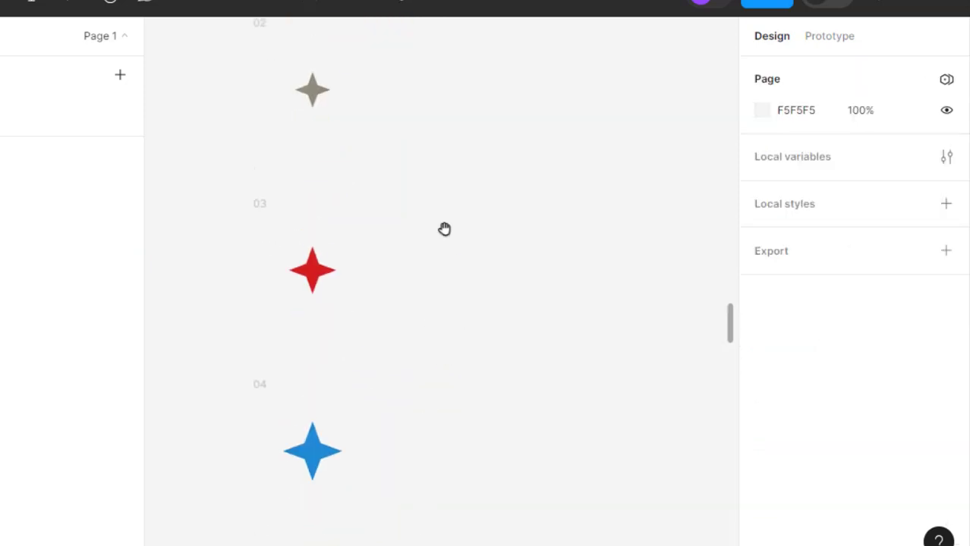
left_click_drag(446, 229, 438, 480)
scroll(388, 278, "down", 4)
left_click_drag(305, 182, 396, 527)
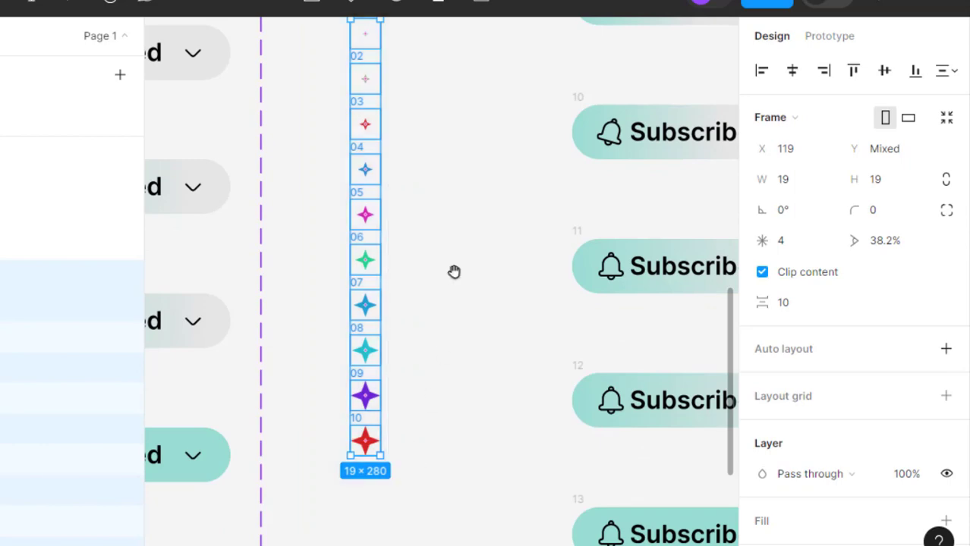
left_click_drag(455, 271, 427, 415)
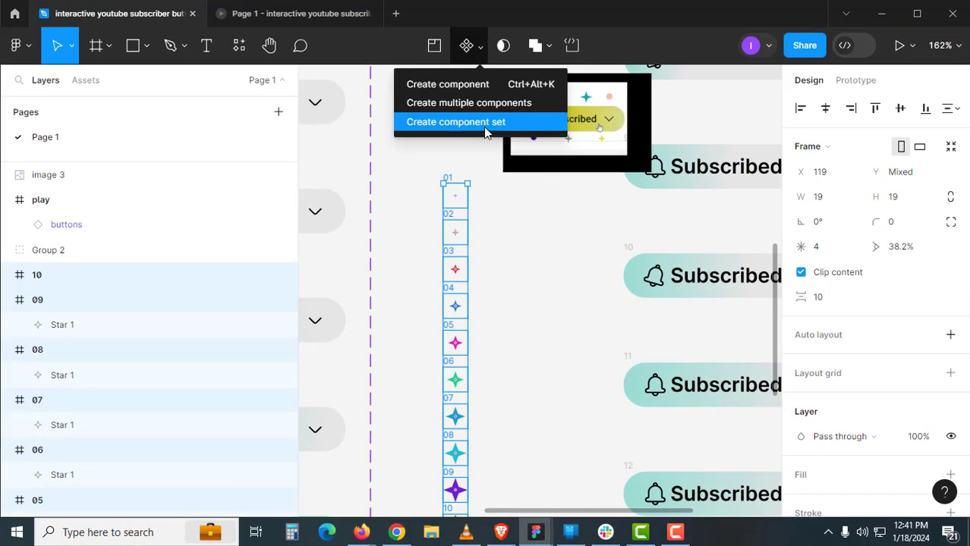
left_click(467, 122)
left_click(513, 268)
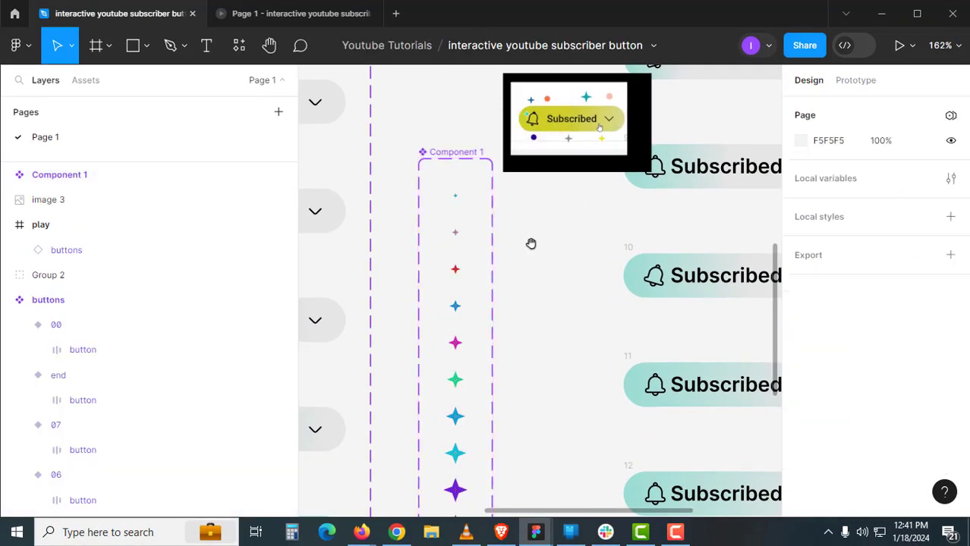
Rename the new star component set as "star 1"
left_click_drag(531, 244, 553, 375)
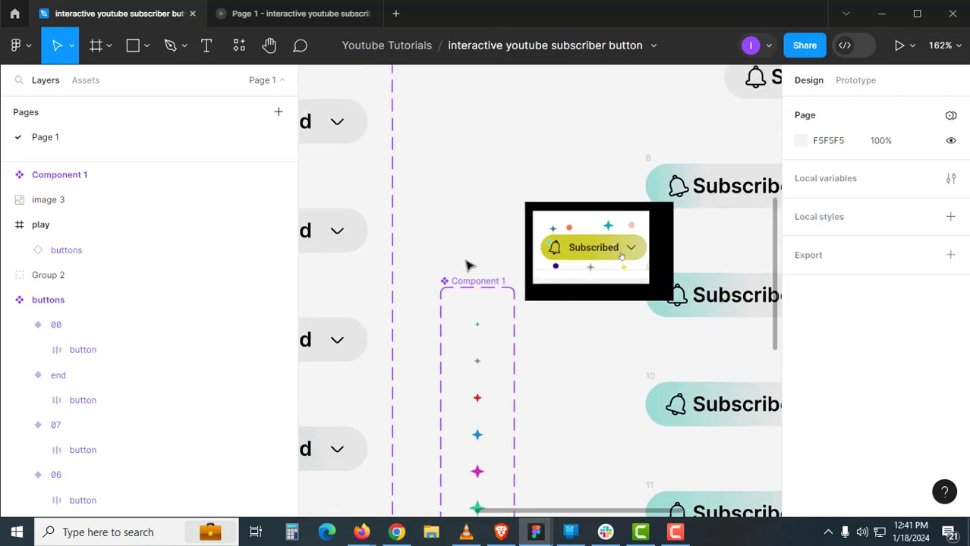
left_click_drag(504, 309, 513, 254)
double_click(470, 227)
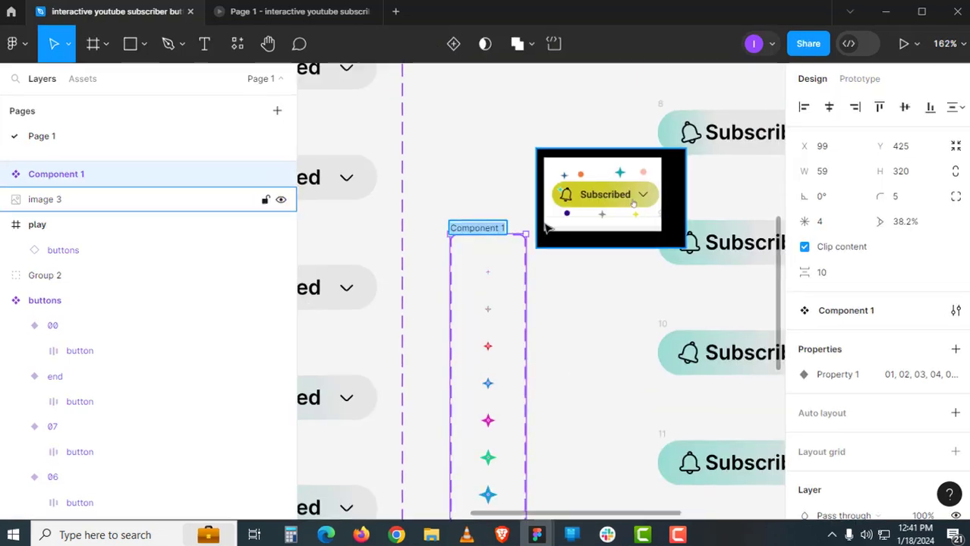
type("star 1")
key("Return")
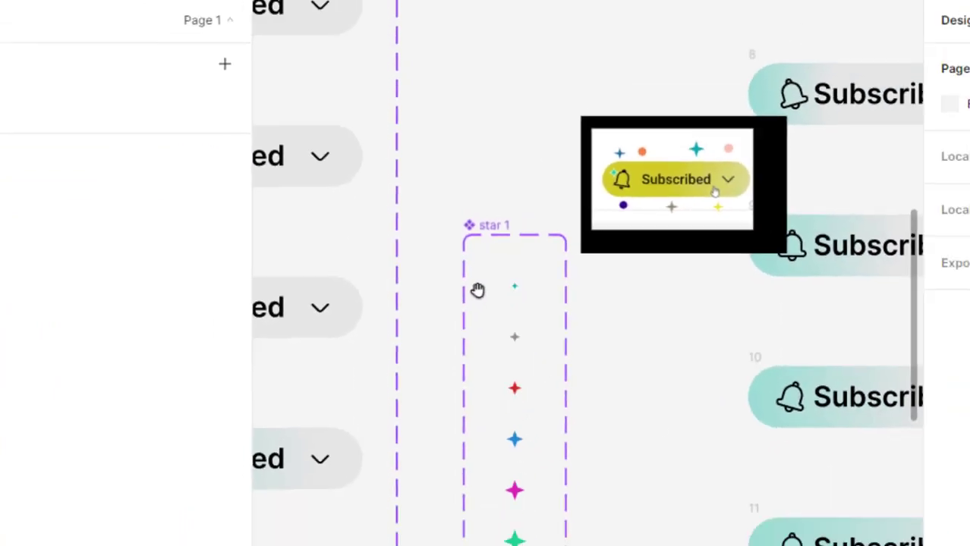
Link variant 01 of the star 1 set to variant 02 with an After delay trigger of 500 ms
scroll(477, 290, "up", 2)
left_click_drag(508, 385, 518, 256)
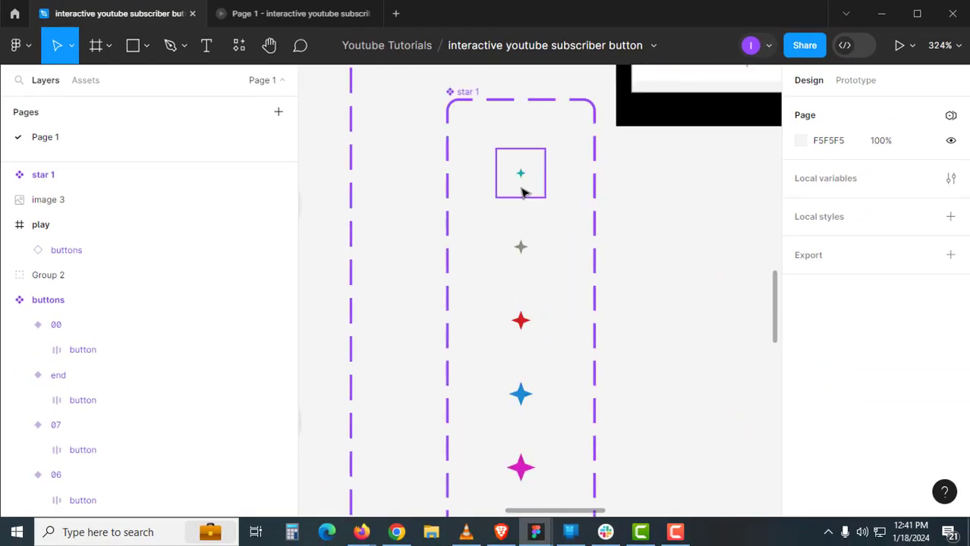
left_click(522, 193)
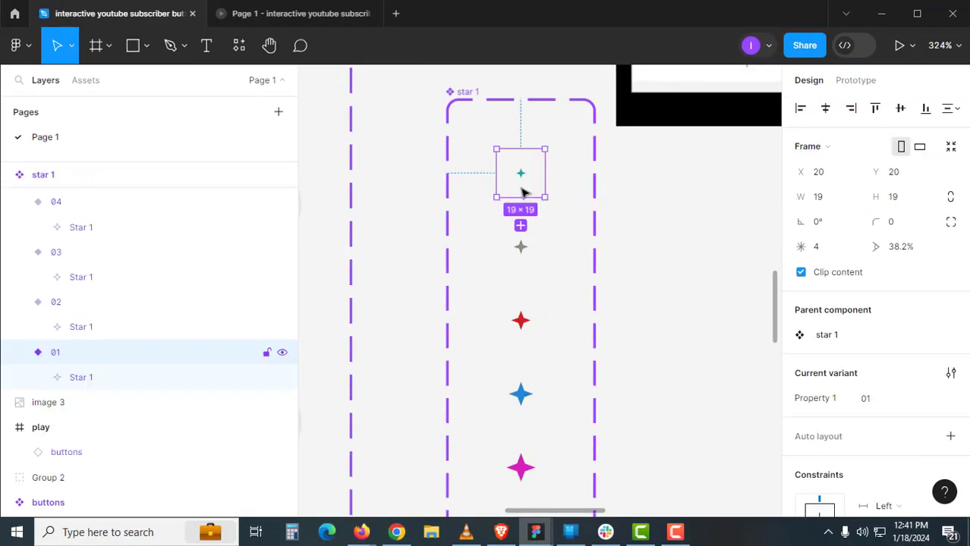
left_click(856, 80)
scroll(560, 260, "up", 4)
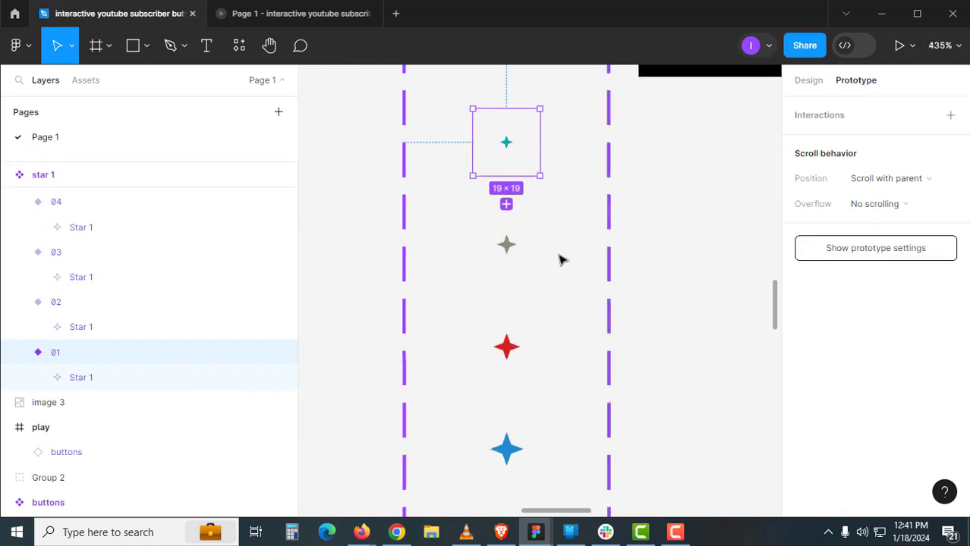
left_click_drag(500, 165, 519, 236)
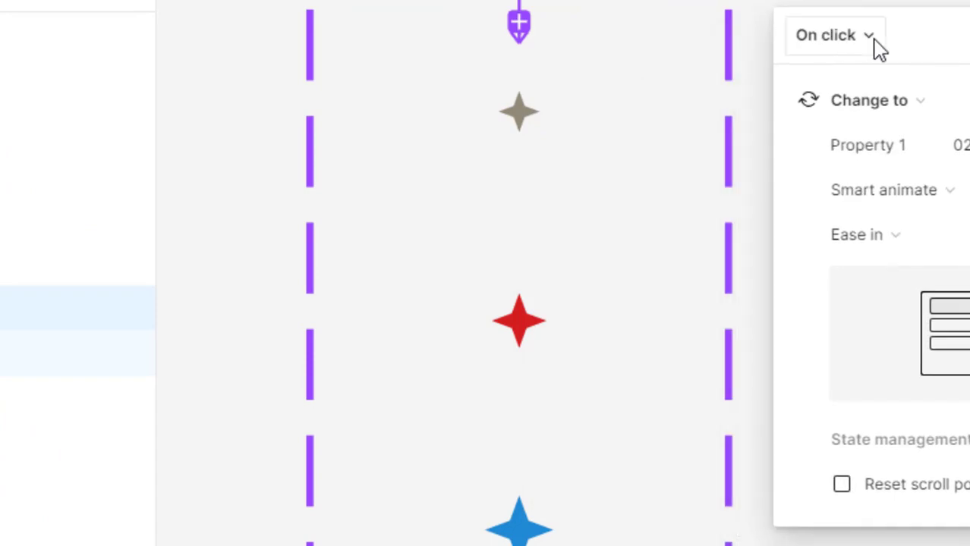
left_click(787, 124)
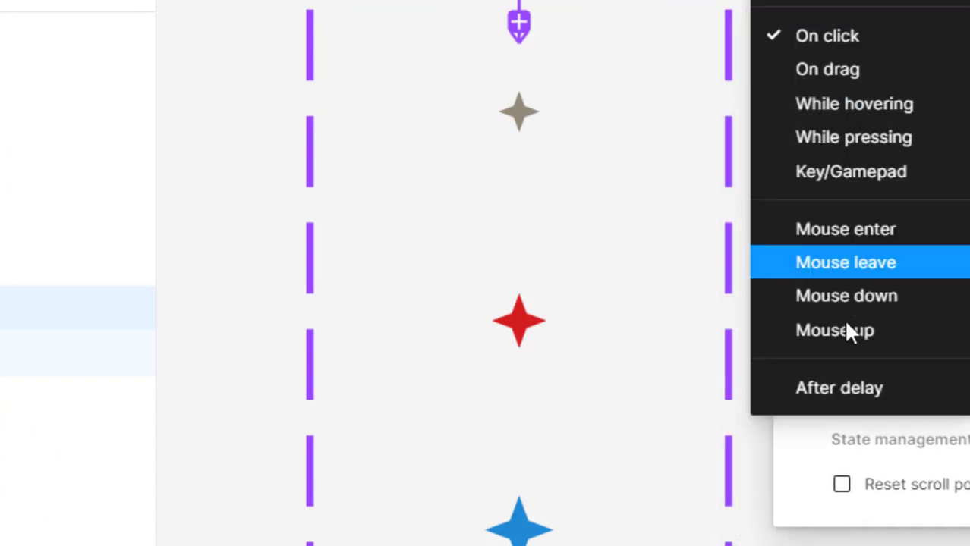
left_click(858, 388)
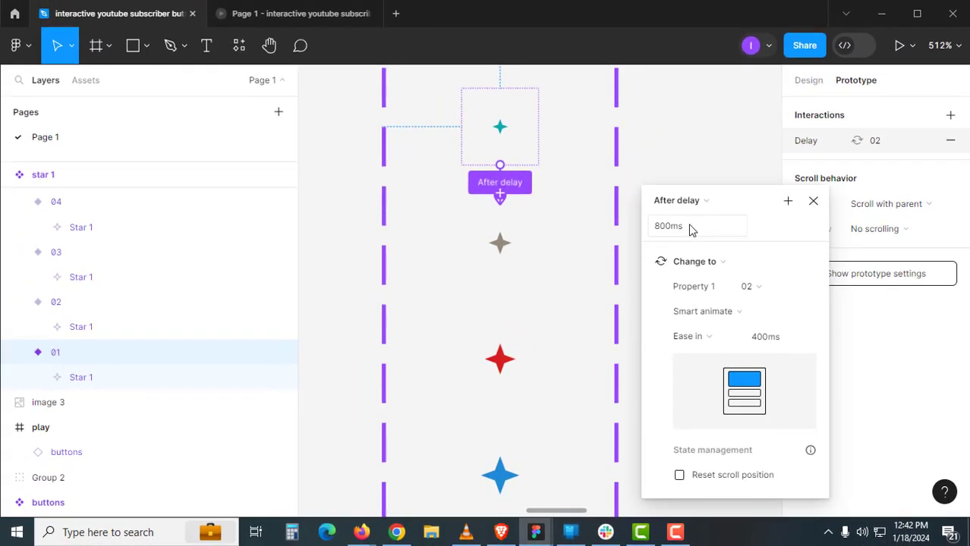
left_click(690, 229)
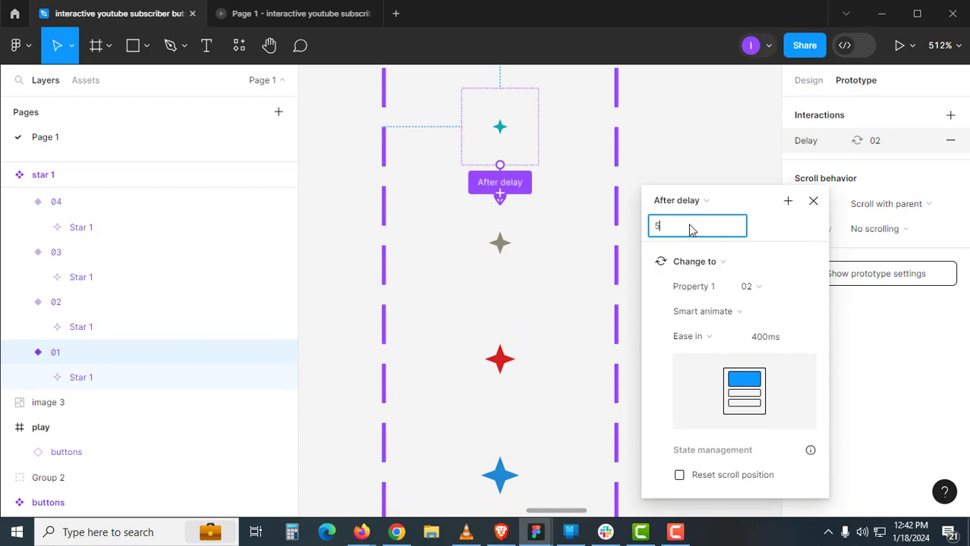
key("Return")
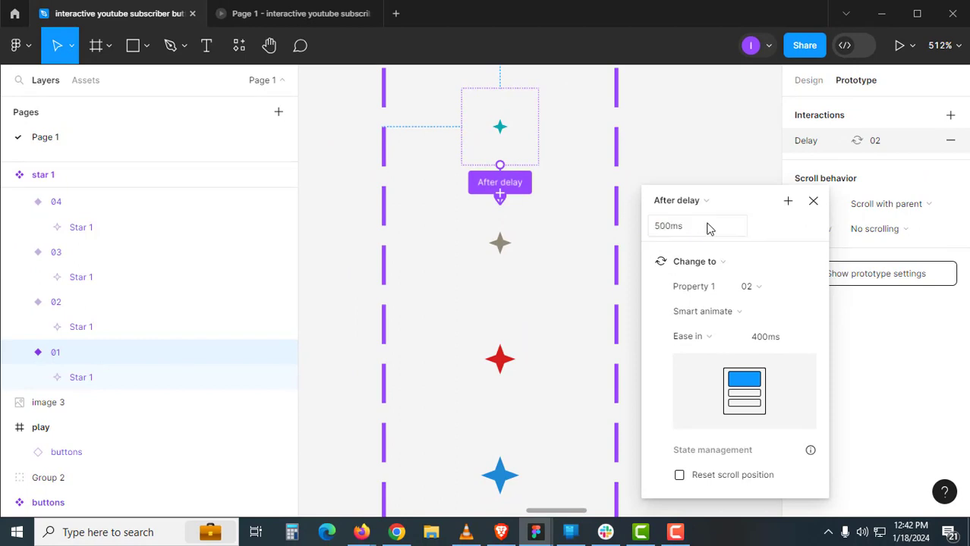
Give the 01 to 02 Smart animate transition Linear easing and a 200 ms duration
left_click(692, 336)
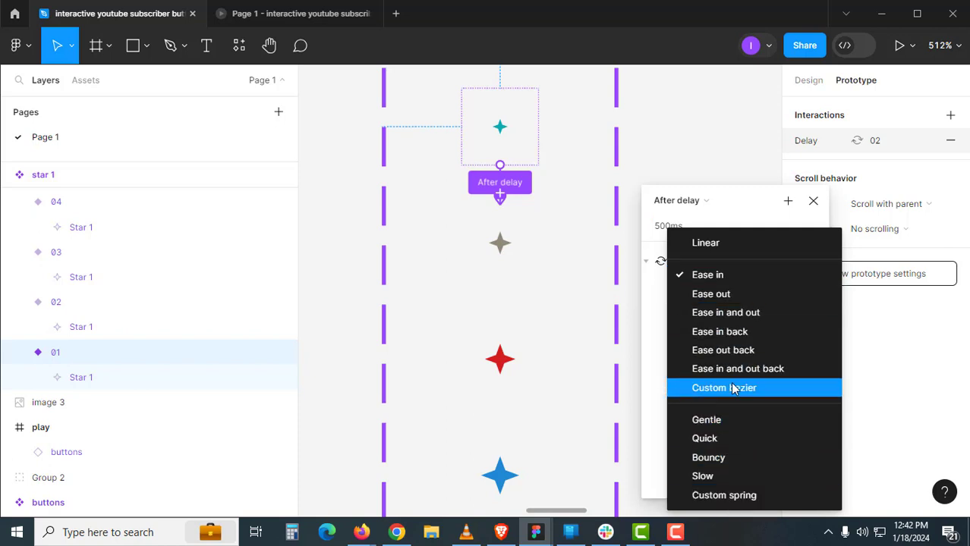
left_click(730, 244)
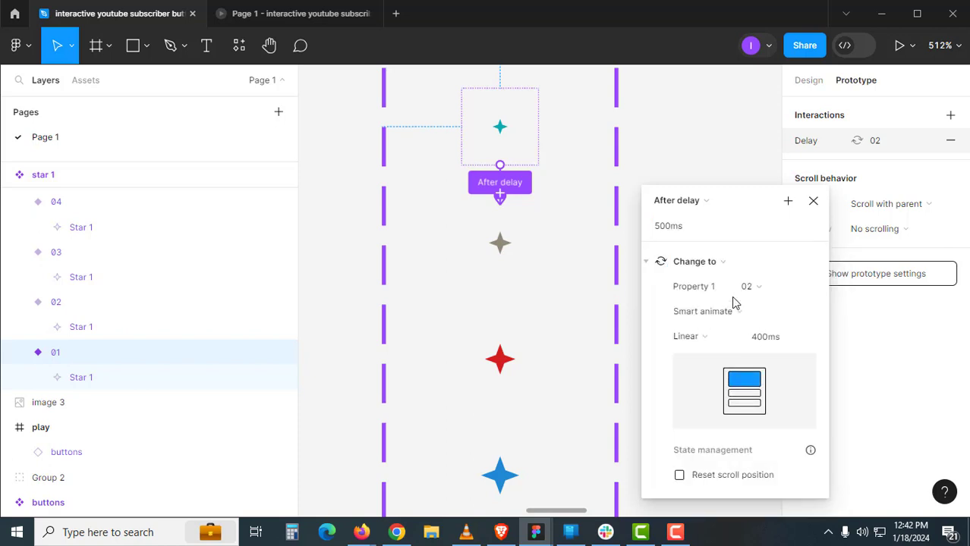
left_click(762, 345)
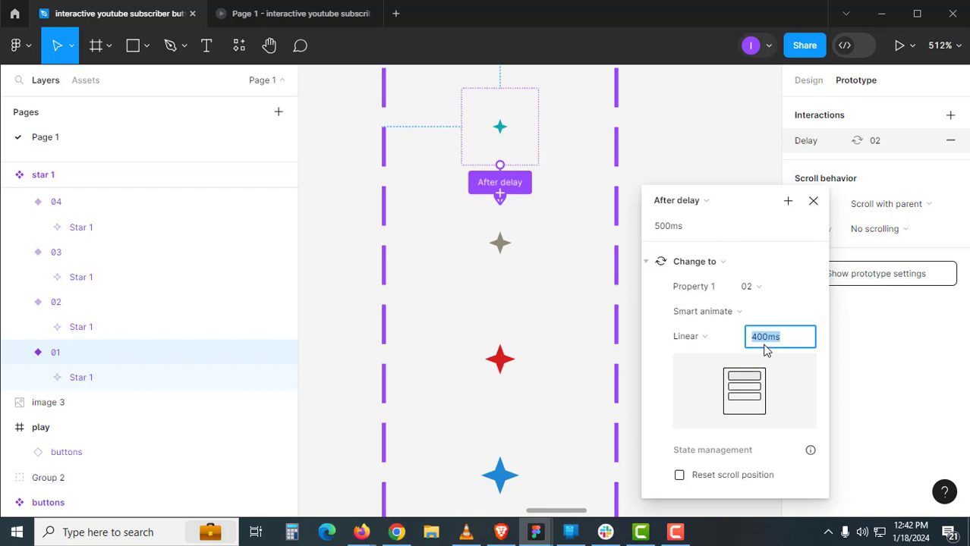
type("200")
key("Return")
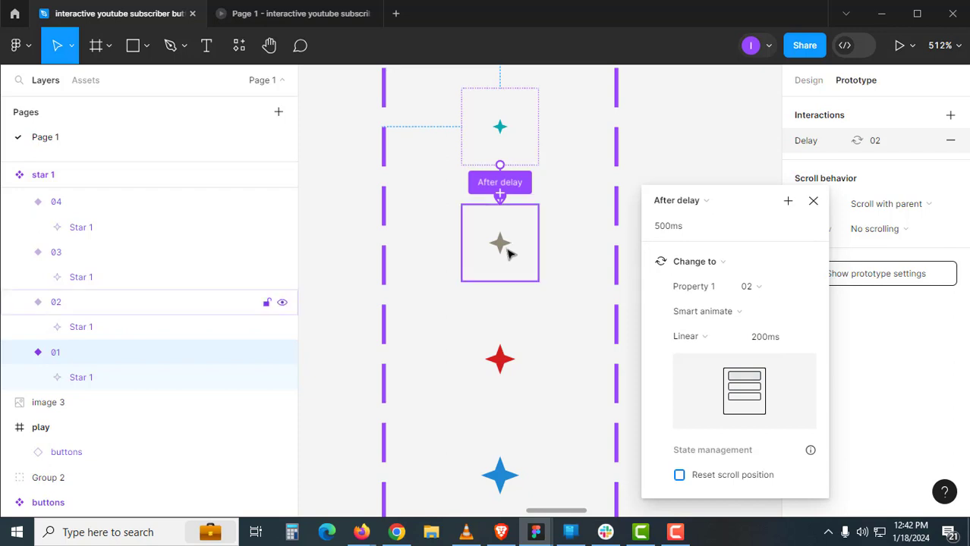
Chain the remaining star 1 variants in order from 02 through 10 with After delay interactions
left_click(508, 251)
left_click_drag(501, 285, 510, 348)
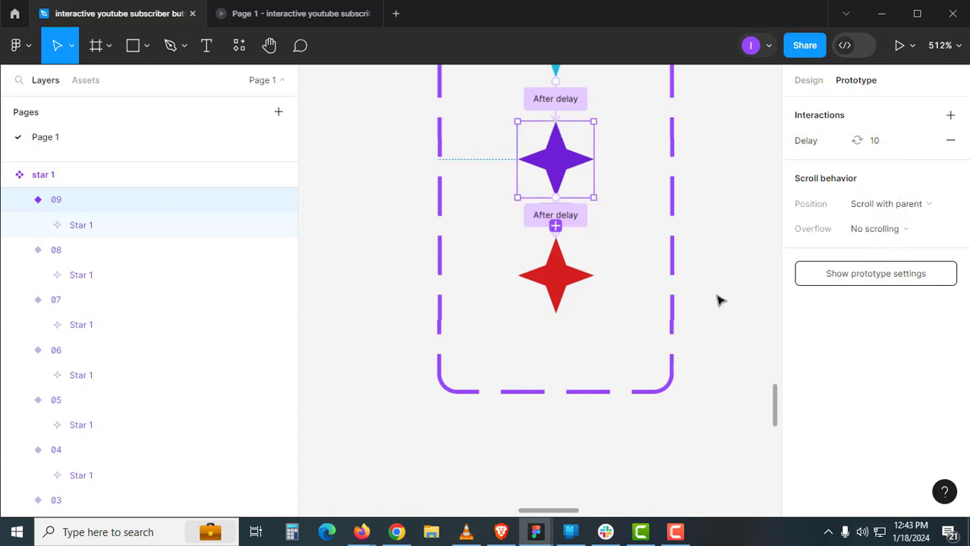
left_click(718, 300)
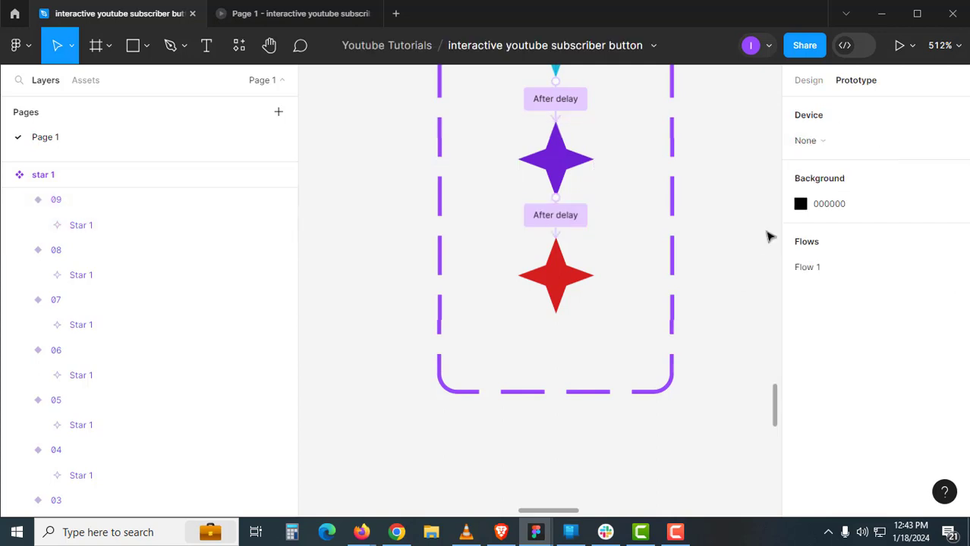
Create an instance of star variant 01 above the component set at X 130, Y 398, and cut it
left_click(811, 81)
scroll(666, 190, "up", 10)
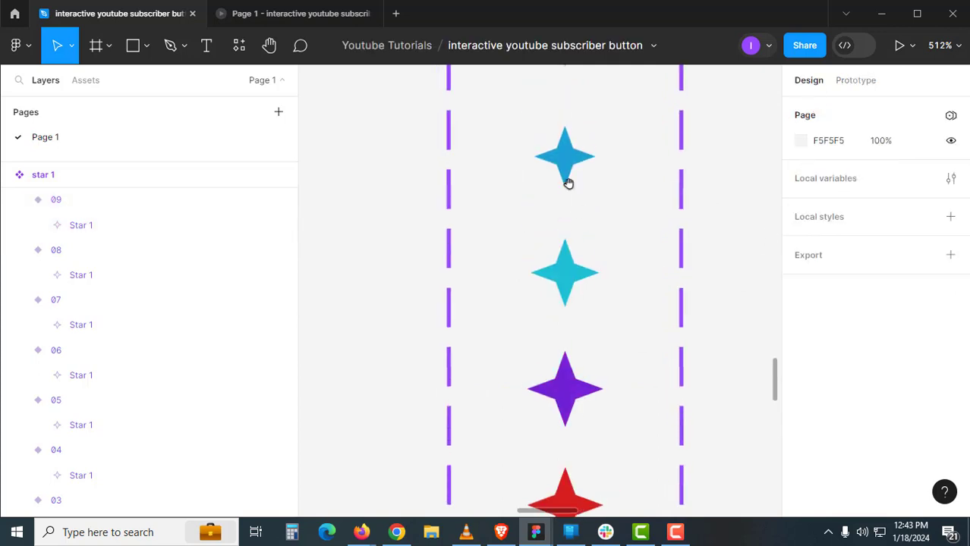
left_click_drag(624, 327, 625, 320)
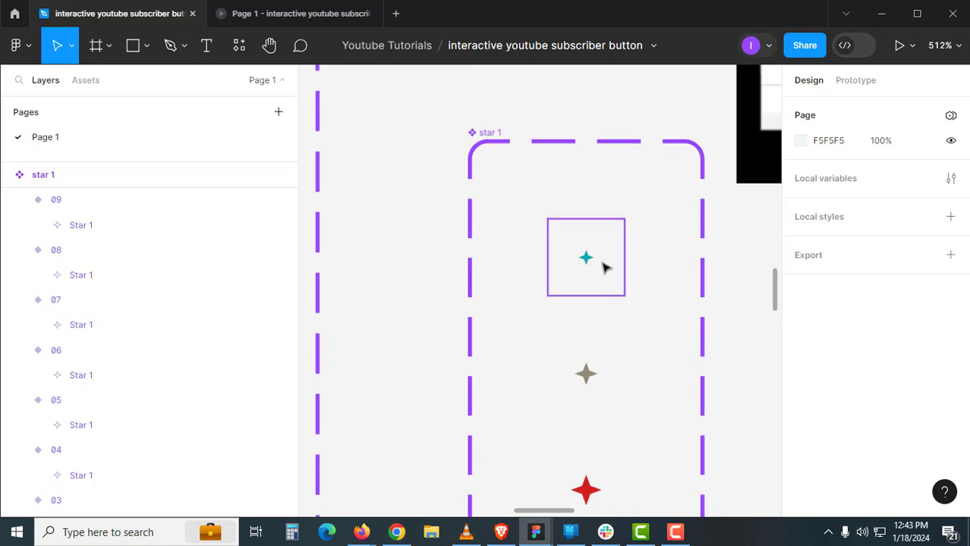
left_click(594, 267)
left_click_drag(593, 268, 635, 81)
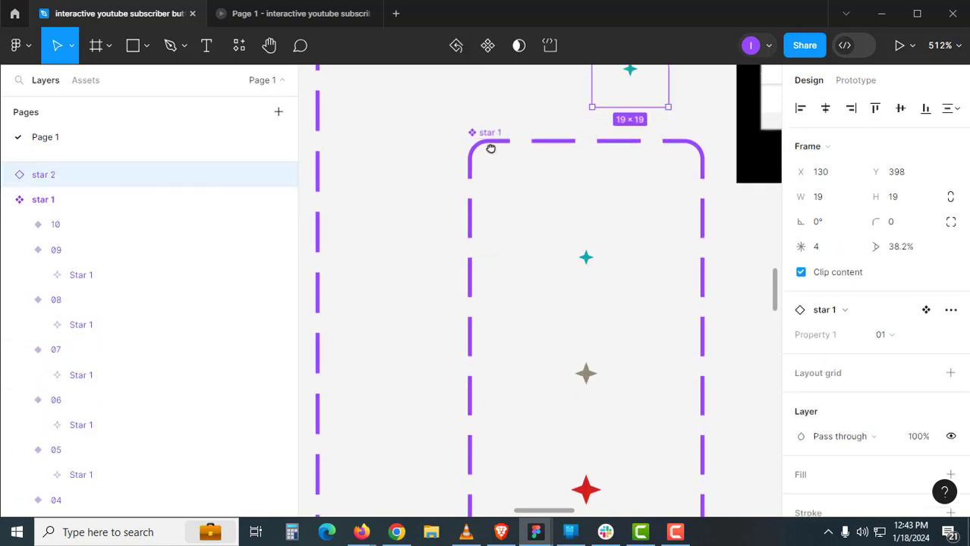
left_click_drag(492, 140, 478, 267)
key("Delete")
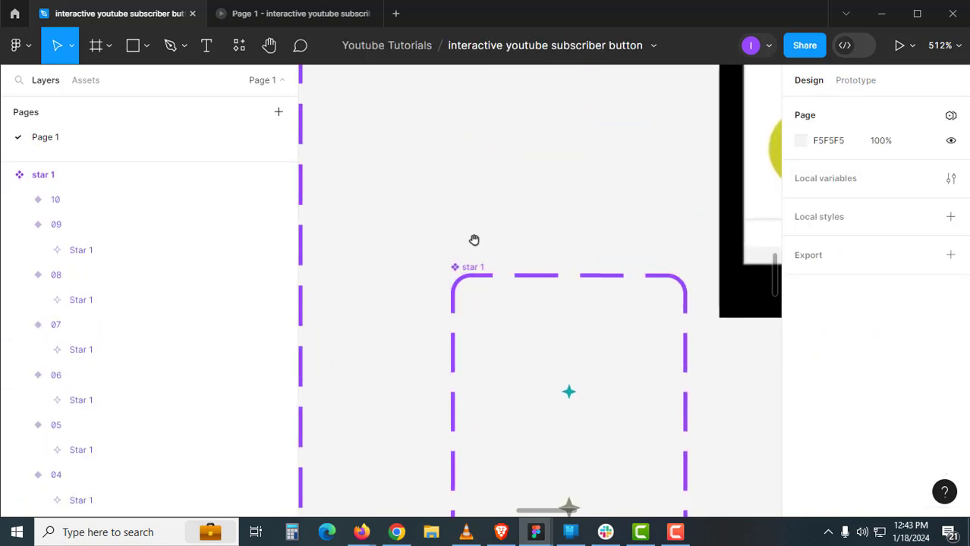
Paste the star instance into the play frame and place it below the button at X 139, Y 70
scroll(475, 241, "down", 10)
scroll(497, 269, "up", 5)
scroll(489, 262, "up", 6)
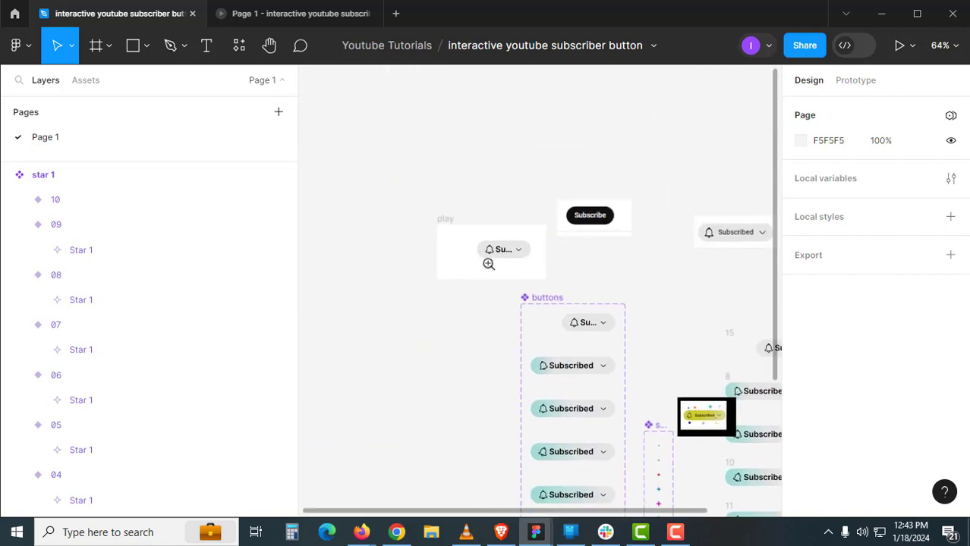
left_click_drag(565, 258, 592, 301)
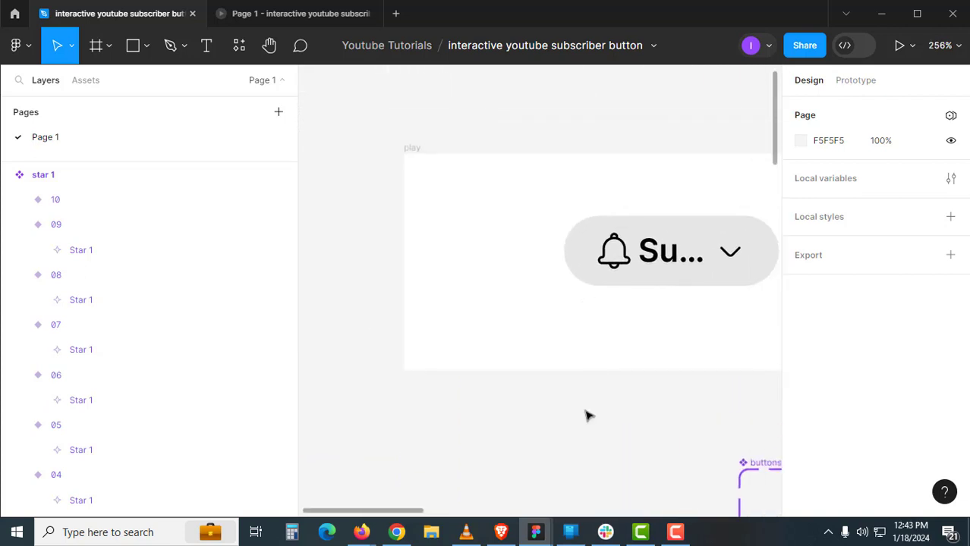
key("ctrl+v")
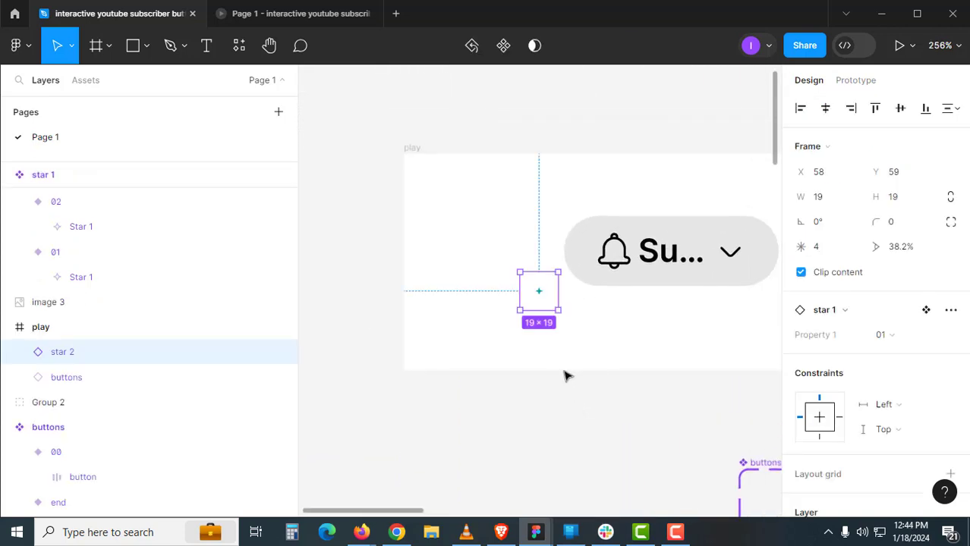
left_click_drag(545, 300, 702, 319)
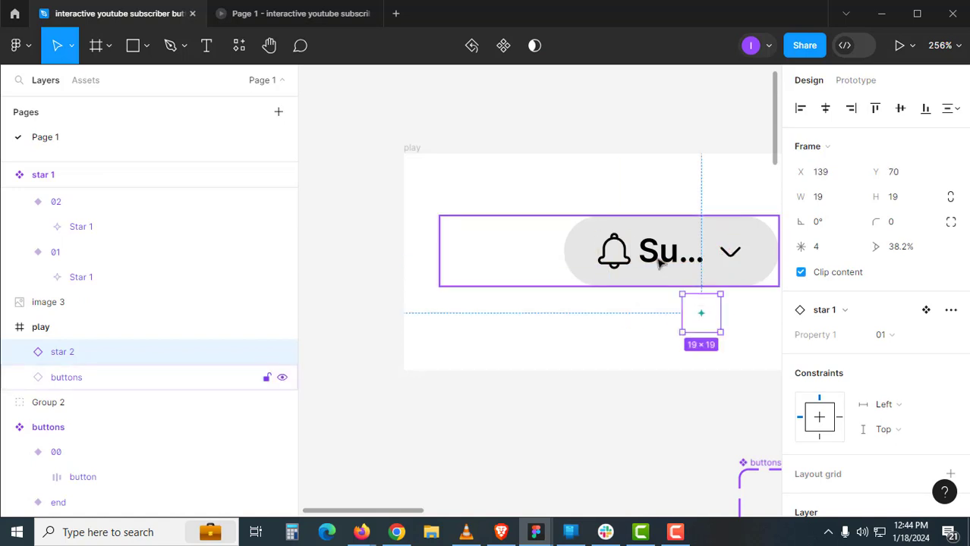
Move the star instance out of the play frame onto the canvas below it, at X -244, Y 148
left_click(639, 278)
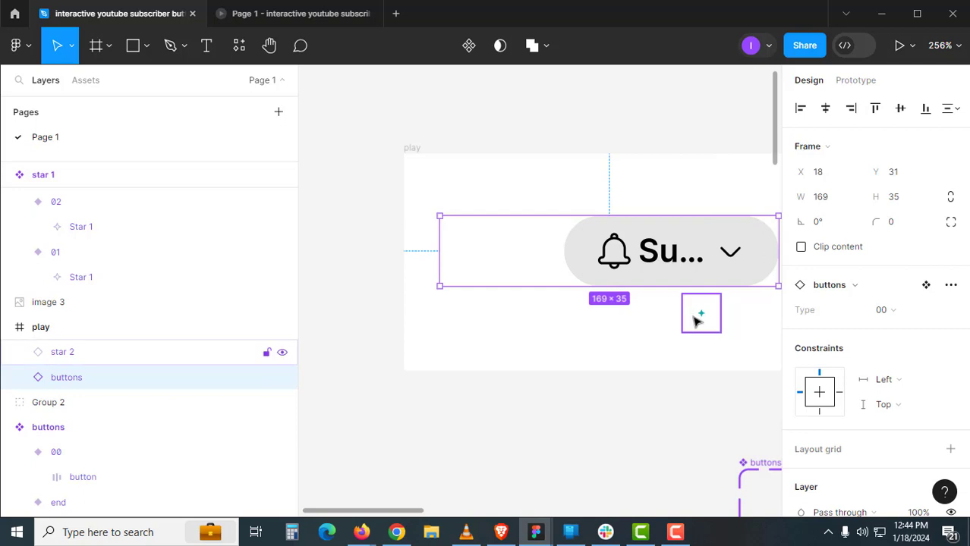
left_click(698, 320)
left_click(576, 238)
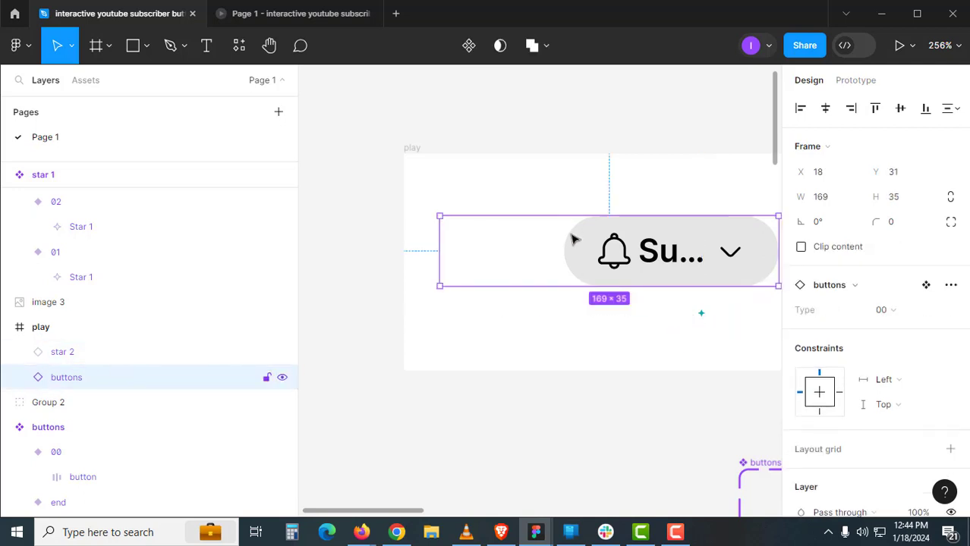
left_click_drag(701, 320, 562, 443)
Switch to VLC media player to check the star placement in the reference video subscriber-04.mp4
left_click(411, 150)
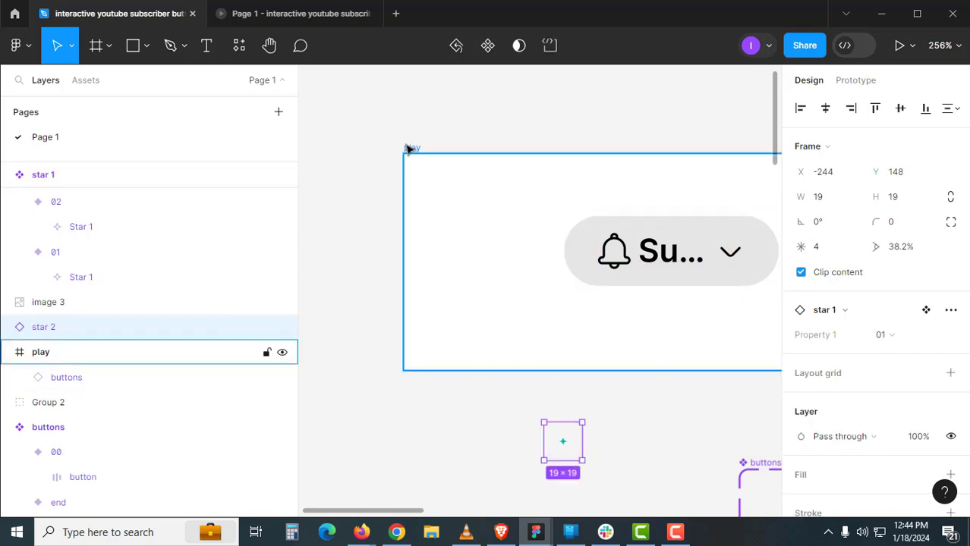
left_click(586, 262)
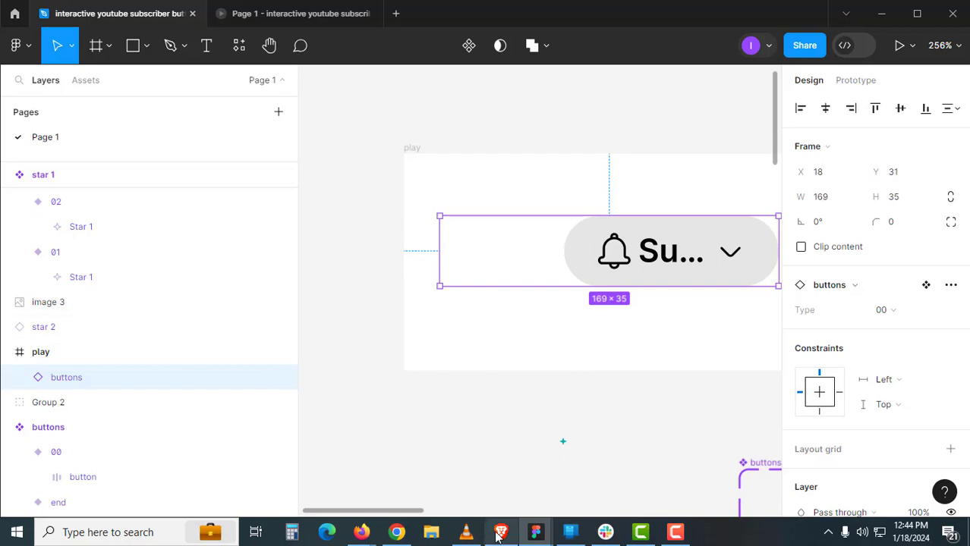
left_click(466, 532)
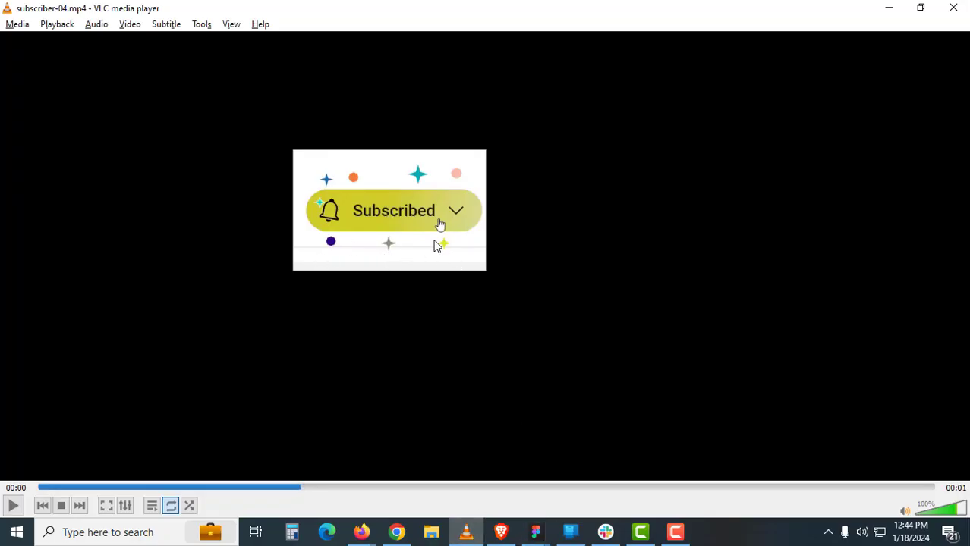
Switch back to Figma and move the star instance into the play frame, over the button's lower edge at X 153, Y 56
key("alt+Tab")
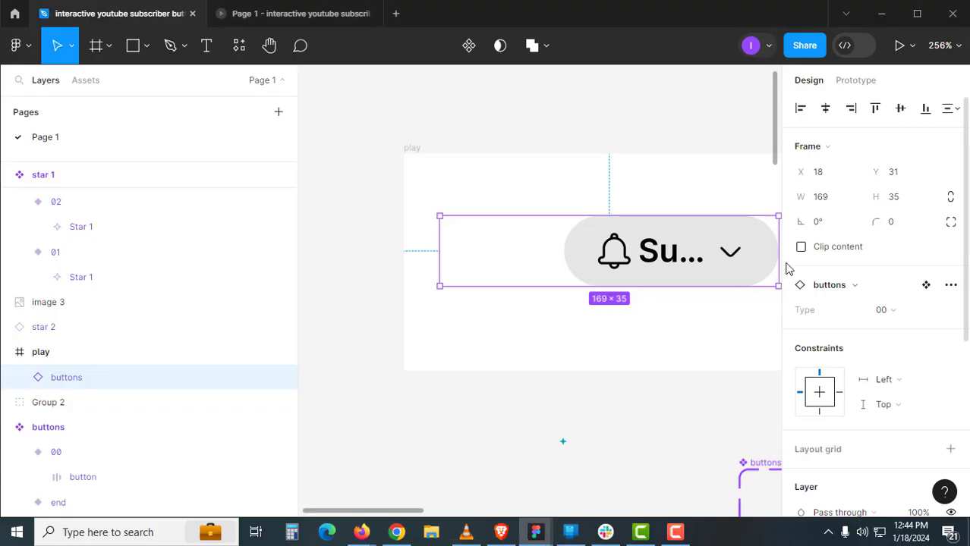
left_click(417, 149)
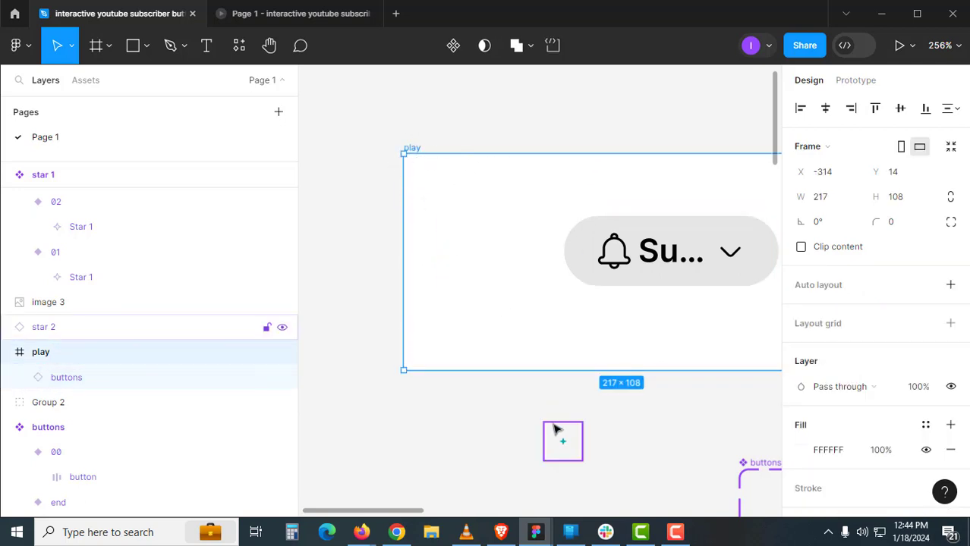
left_click_drag(559, 444, 702, 293)
key("ctrl+equal")
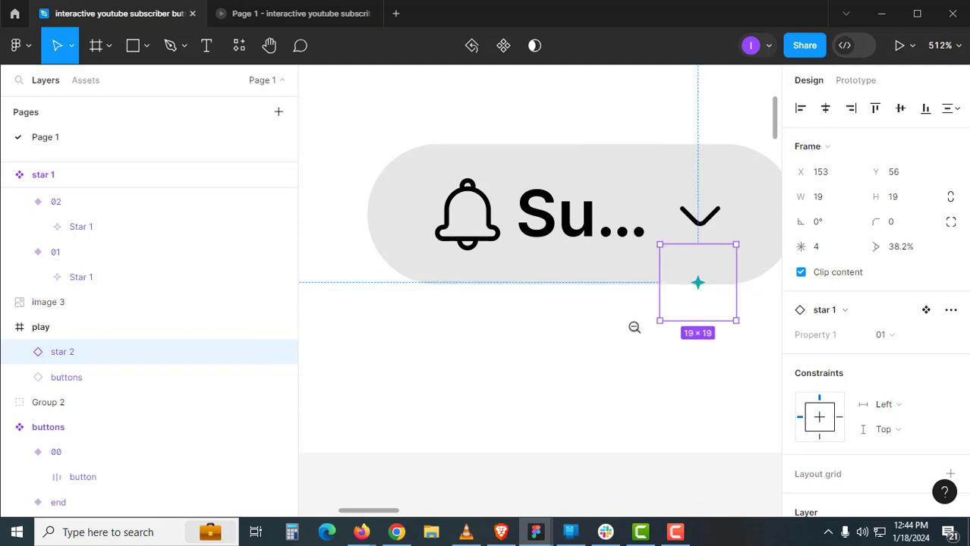
left_click(634, 327, "alt")
Switch to Firefox, play Flow 1 of the prototype to check the star animation on the button, and return to Figma
mouse_move(362, 532)
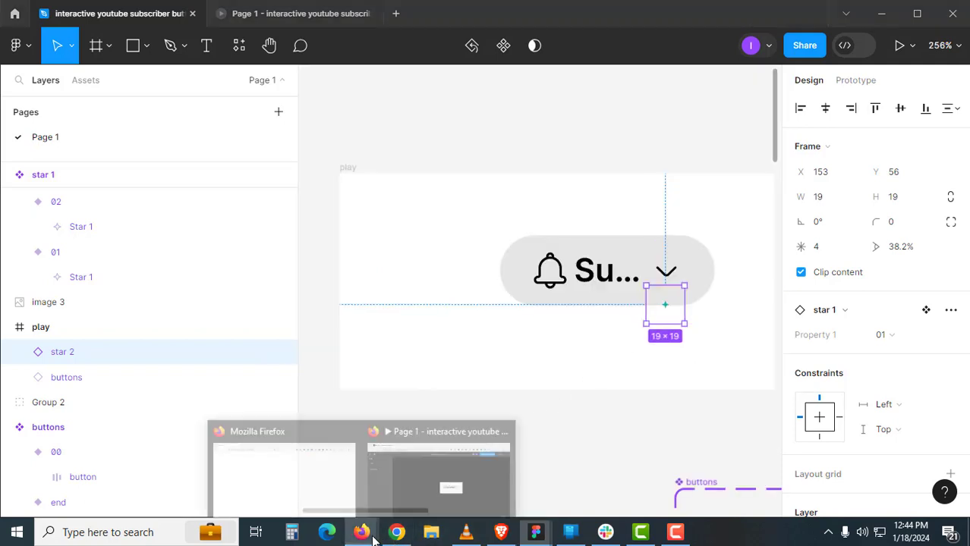
left_click(397, 484)
left_click(57, 138)
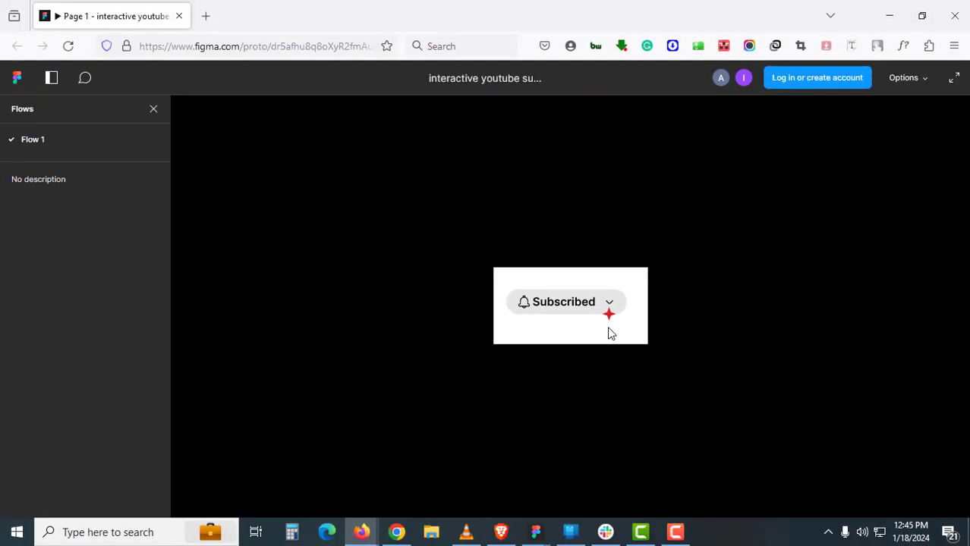
mouse_move(545, 537)
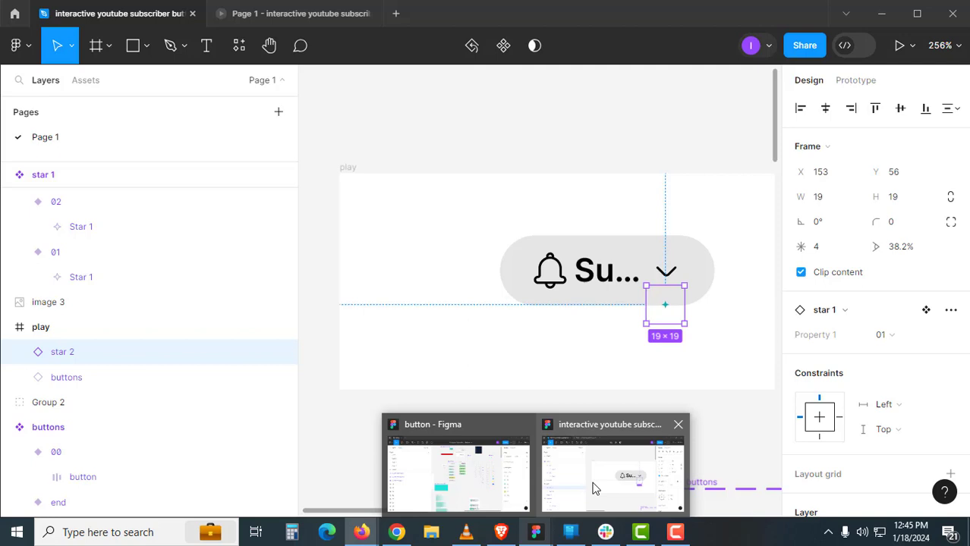
left_click(596, 487)
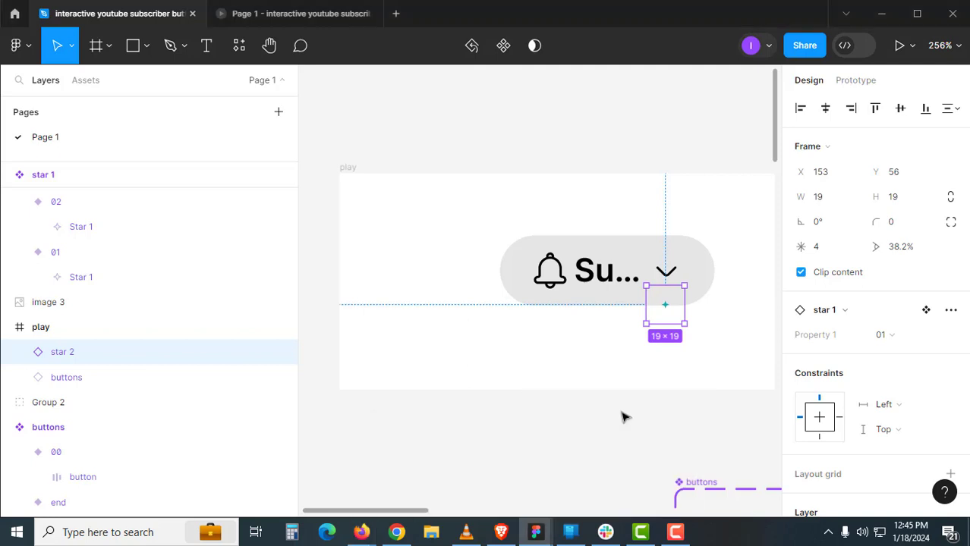
Set the fill opacity of the star inside variant 01 of the star 1 component set to 0%
scroll(623, 417, "down", 3)
scroll(619, 477, "down", 5)
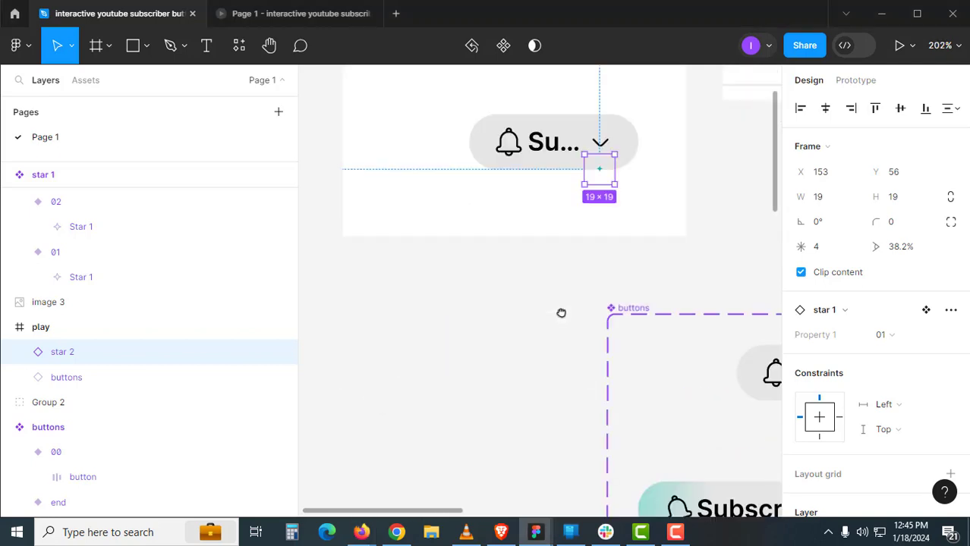
scroll(560, 311, "right", 3)
scroll(493, 373, "down", 2)
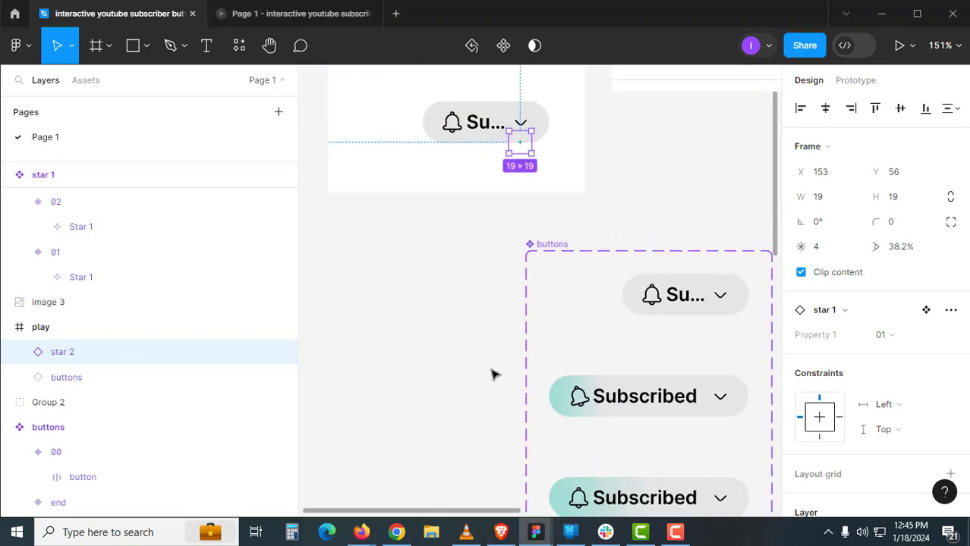
scroll(504, 350, "right", 5)
scroll(562, 362, "down", 3)
scroll(587, 294, "down", 4)
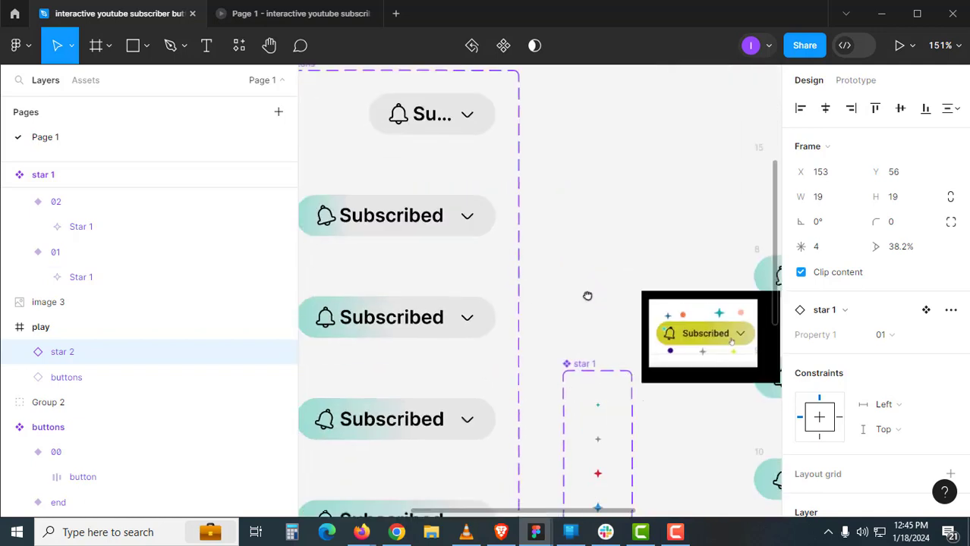
scroll(589, 296, "up", 5)
left_click(596, 258)
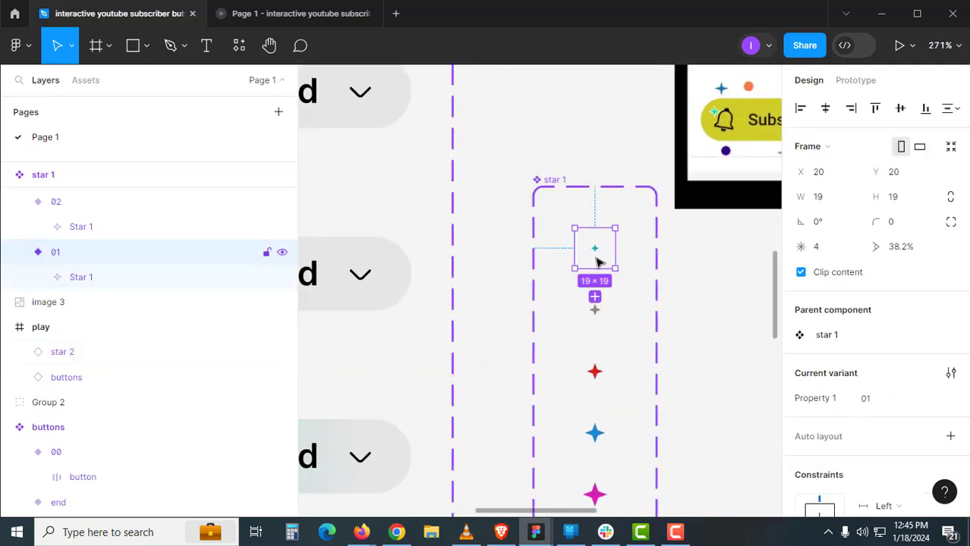
left_click(596, 250)
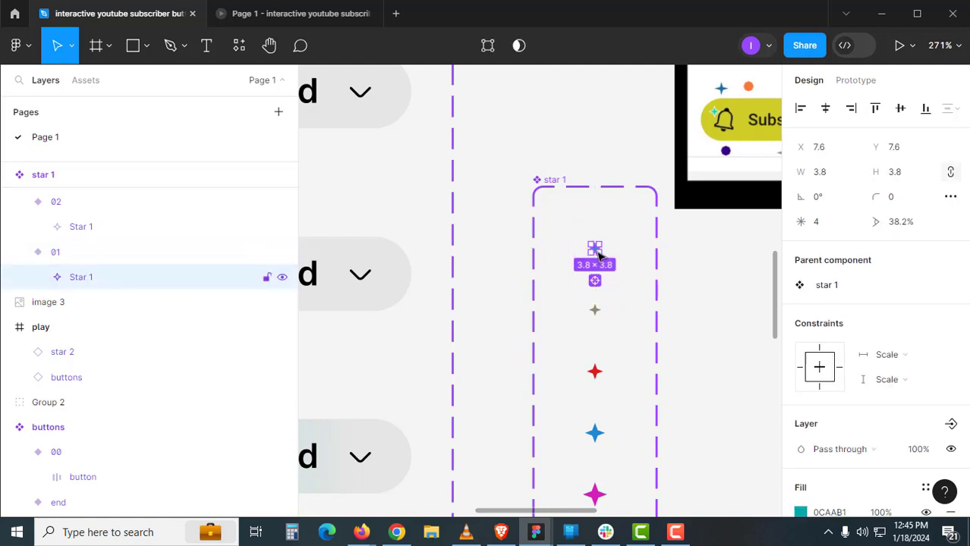
scroll(899, 371, "down", 3)
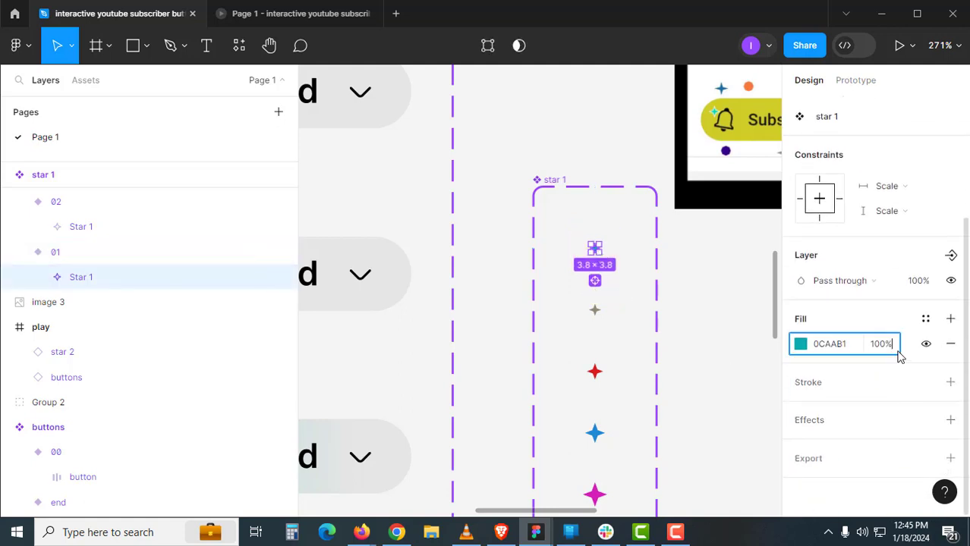
type("0")
key("Return")
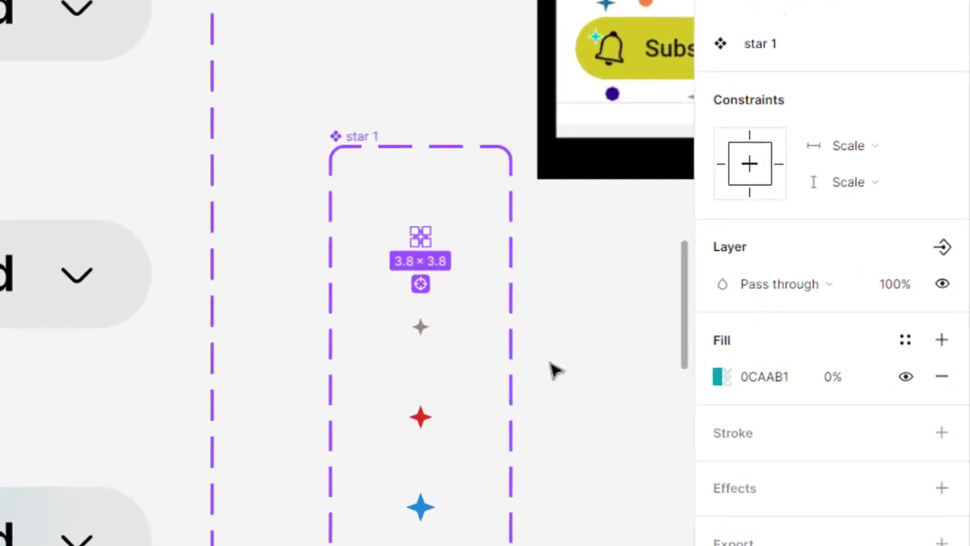
Set the fill opacity of the grey star in variant 02 to 0%
left_click(429, 343)
double_click(431, 341)
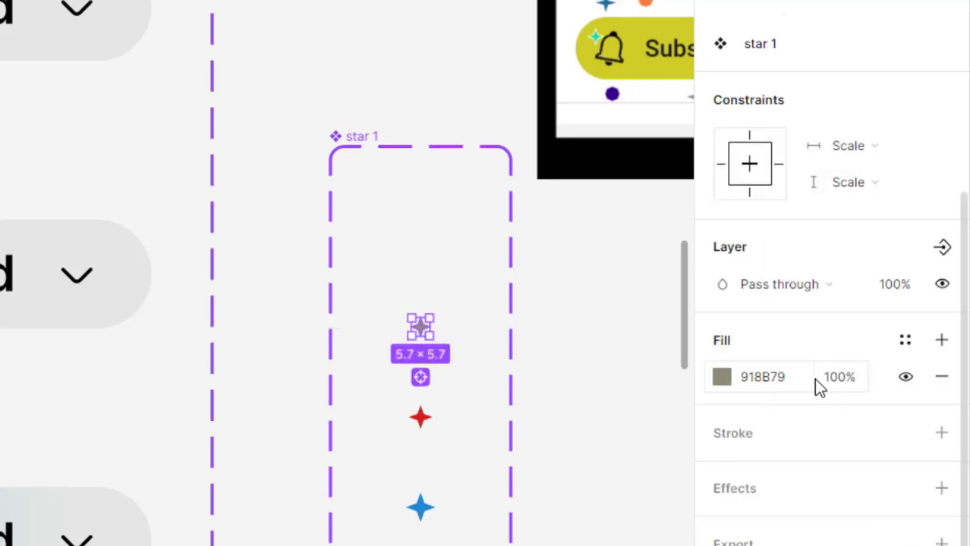
left_click(847, 377)
type("0")
key("Return")
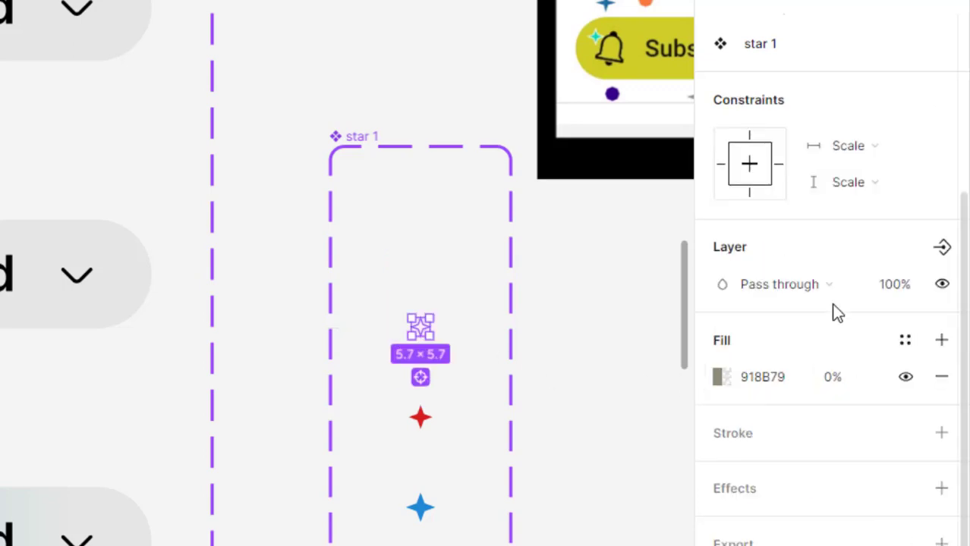
Select all variants of the star 1 set and set the Smart animate duration of their 50 ms delay interactions to 150 ms
left_click(366, 136)
key("Return")
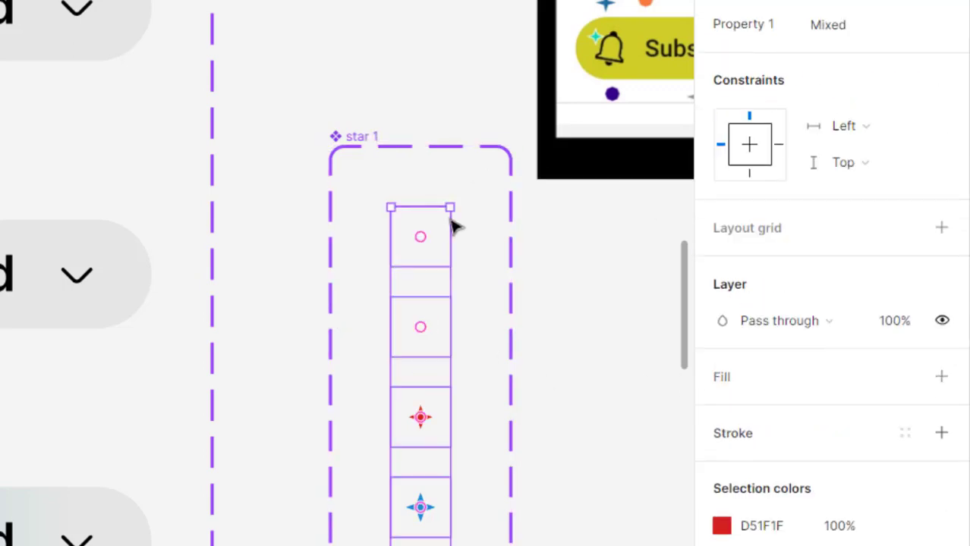
left_click(844, 66)
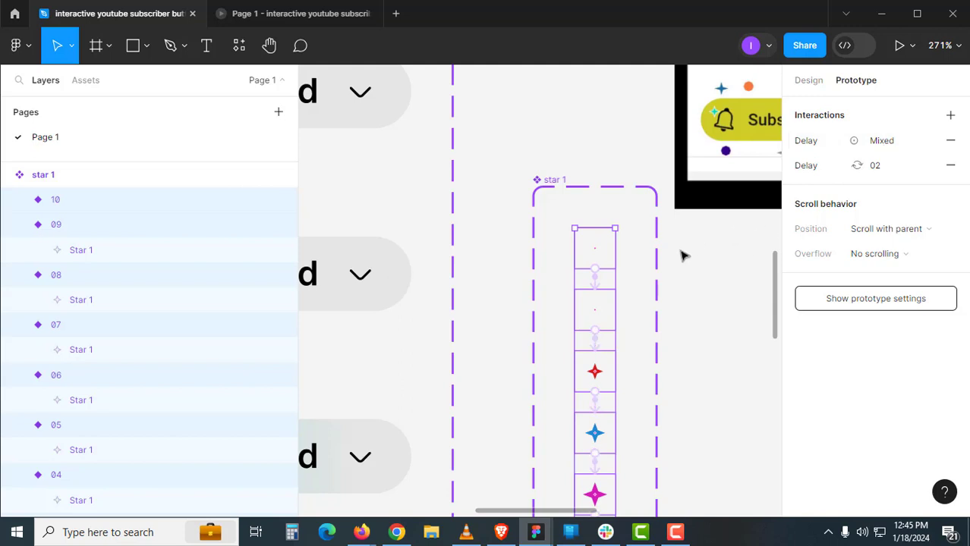
left_click(899, 172)
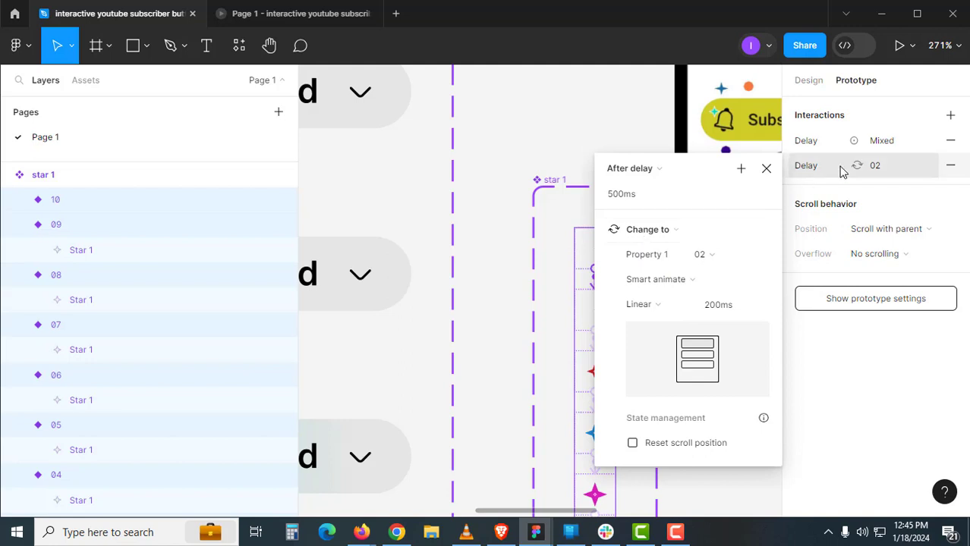
left_click(892, 143)
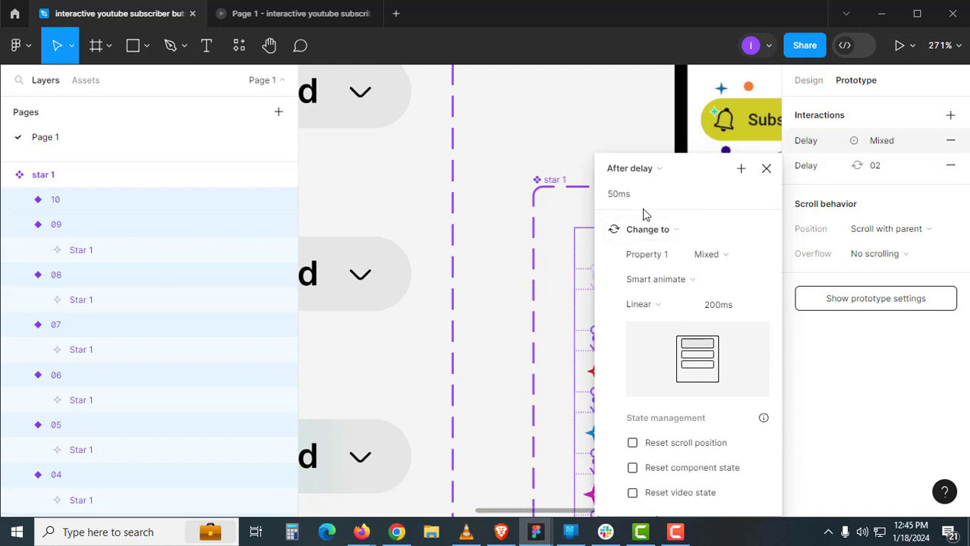
left_click(720, 305)
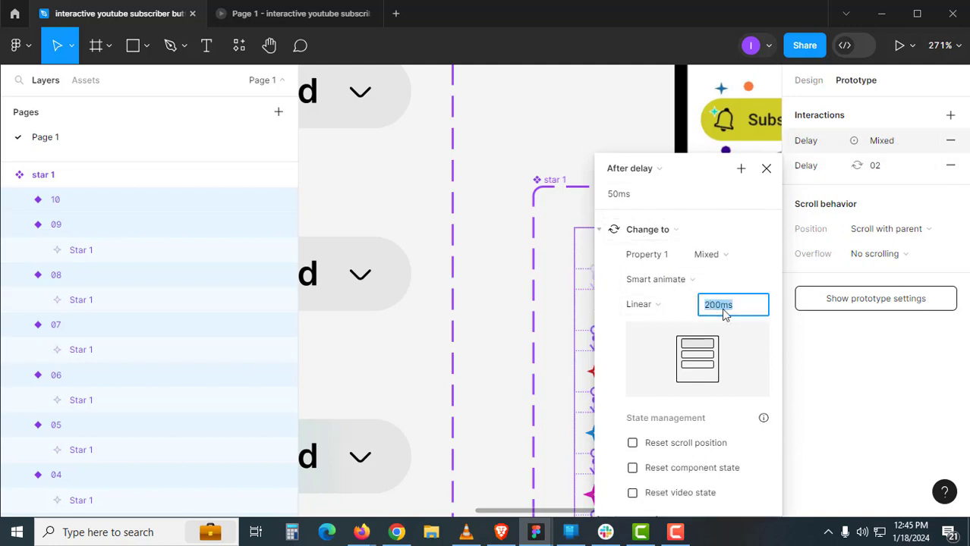
type("1")
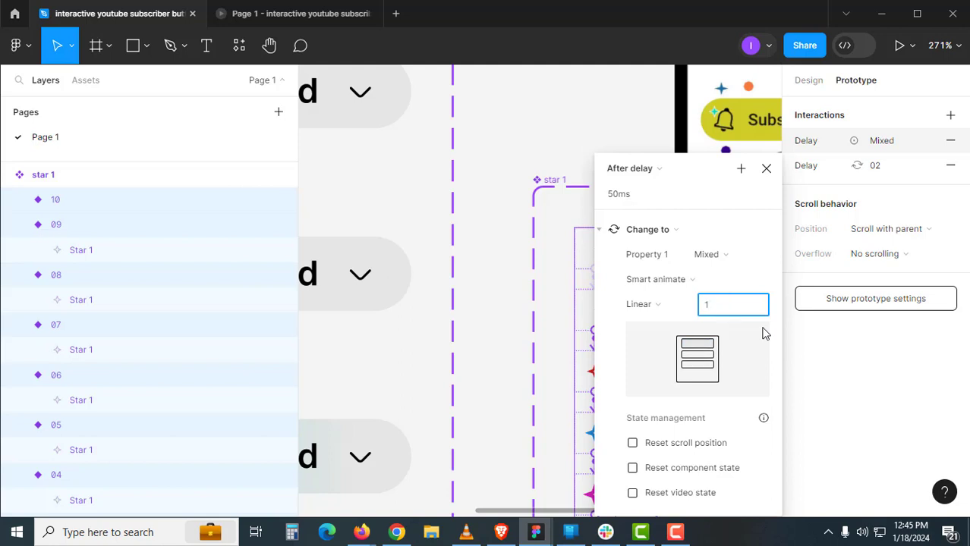
type("50")
key("Return")
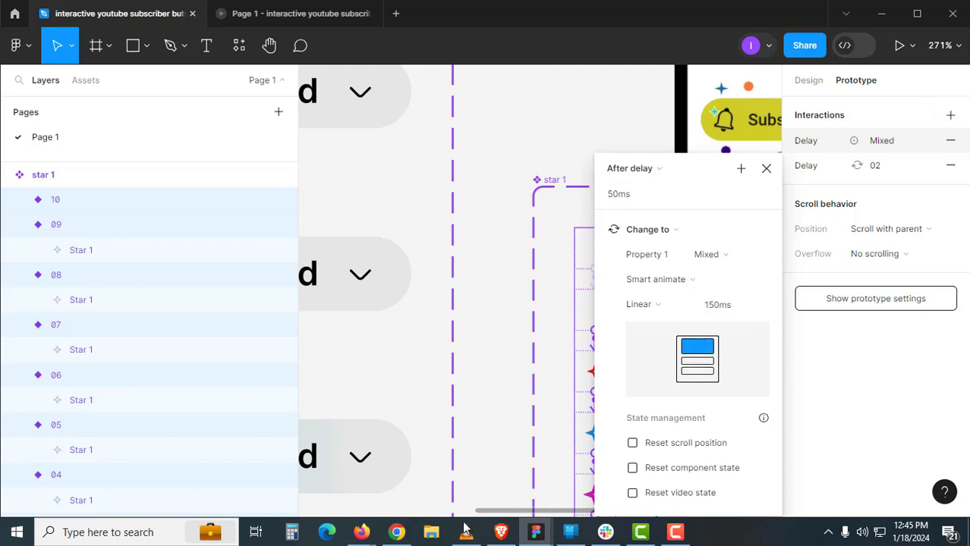
Check the faster star animation in the Firefox prototype, then return to Figma and close the interaction settings
mouse_move(361, 531)
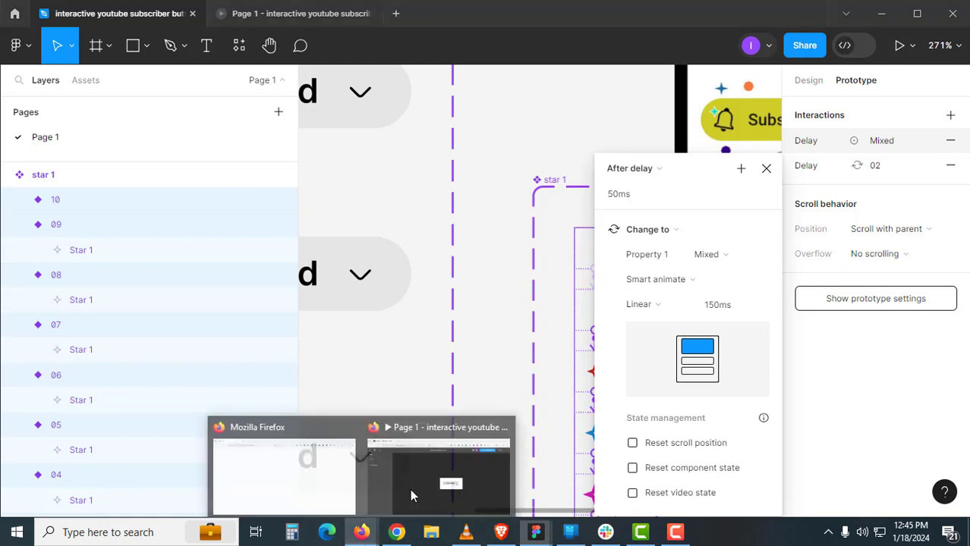
left_click(411, 496)
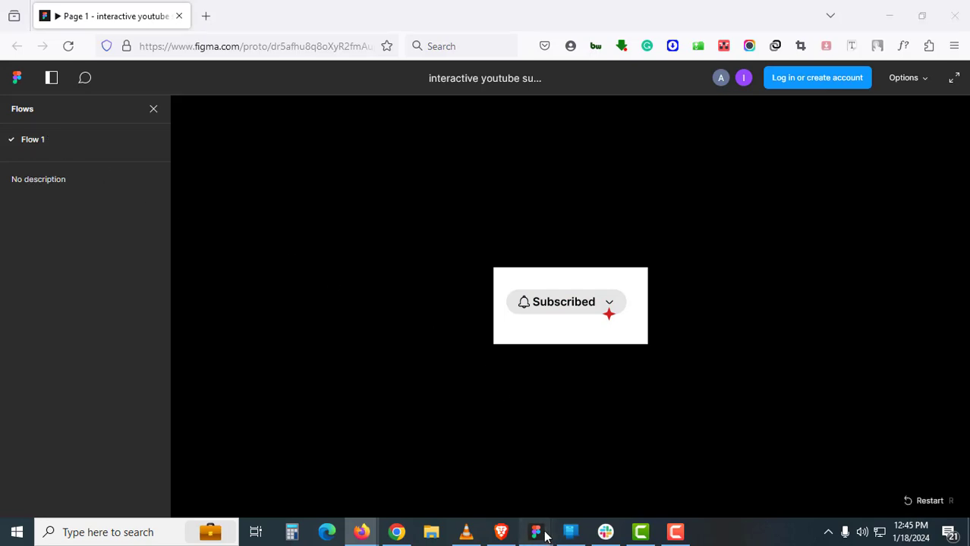
mouse_move(537, 531)
left_click(494, 483)
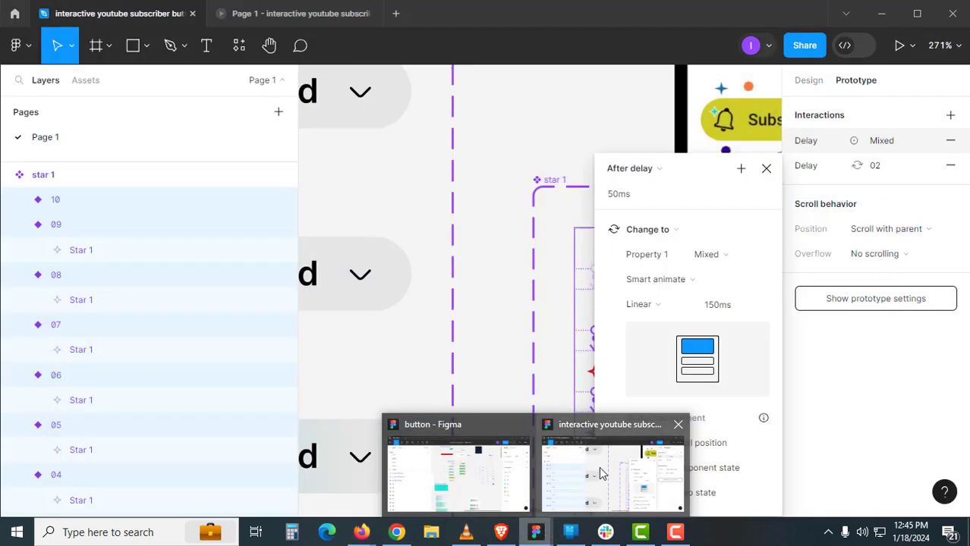
left_click(613, 471)
left_click(765, 169)
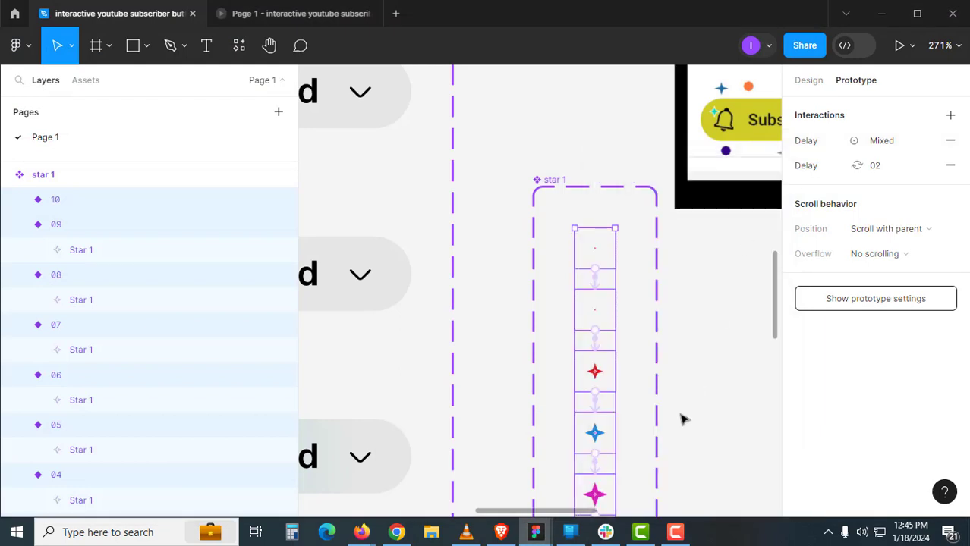
Set the fill opacity of the red star in variant 10, the last of the star 1 set, to 0%
scroll(682, 418, "down", 10)
scroll(607, 369, "up", 3)
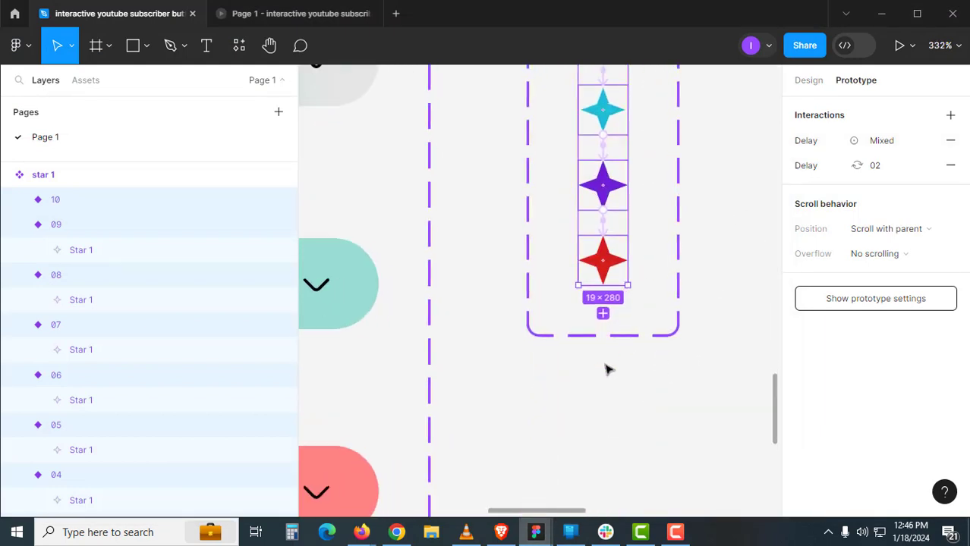
left_click(613, 264)
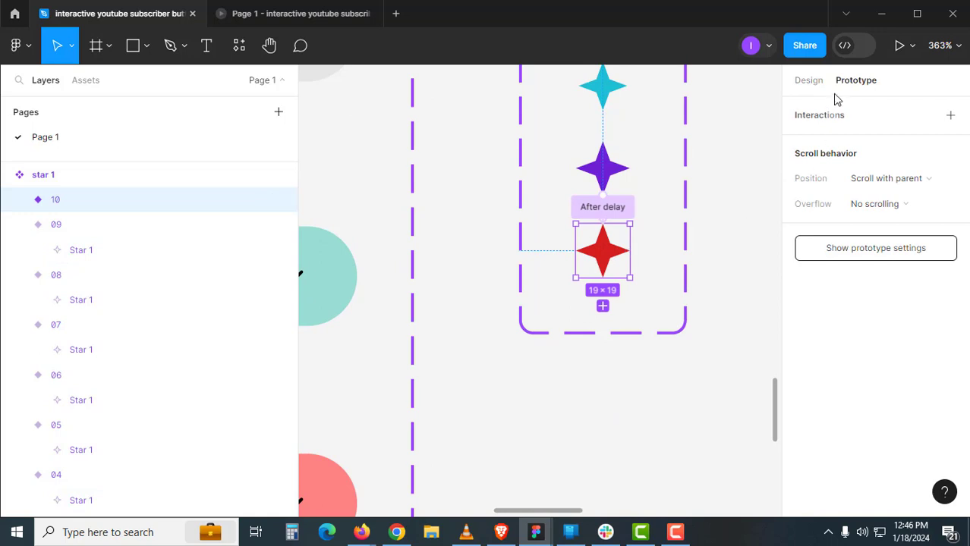
left_click(808, 80)
scroll(819, 436, "down", 3)
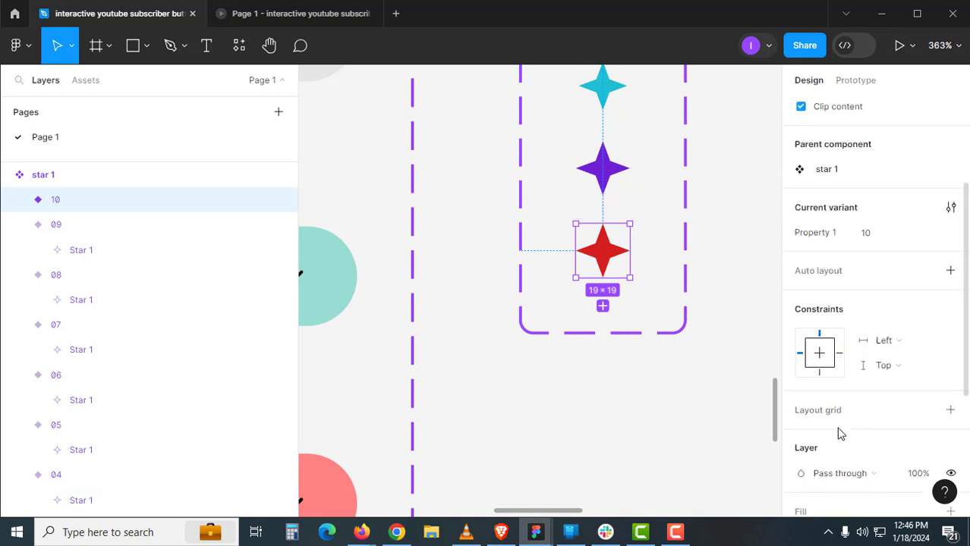
double_click(605, 242)
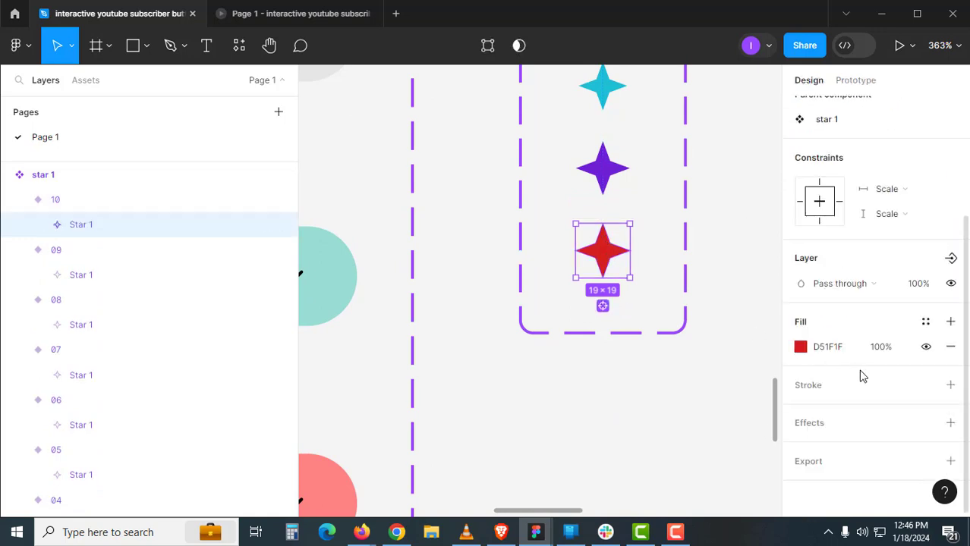
left_click(888, 349)
type("0")
key("Return")
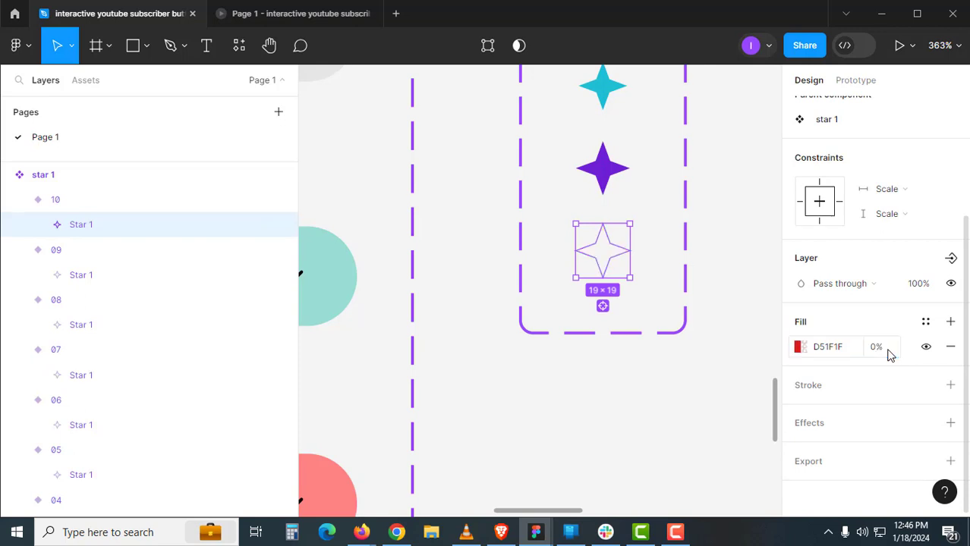
Switch to the Firefox prototype and check how the star fades in and out over the Subscribed button
left_click(363, 533)
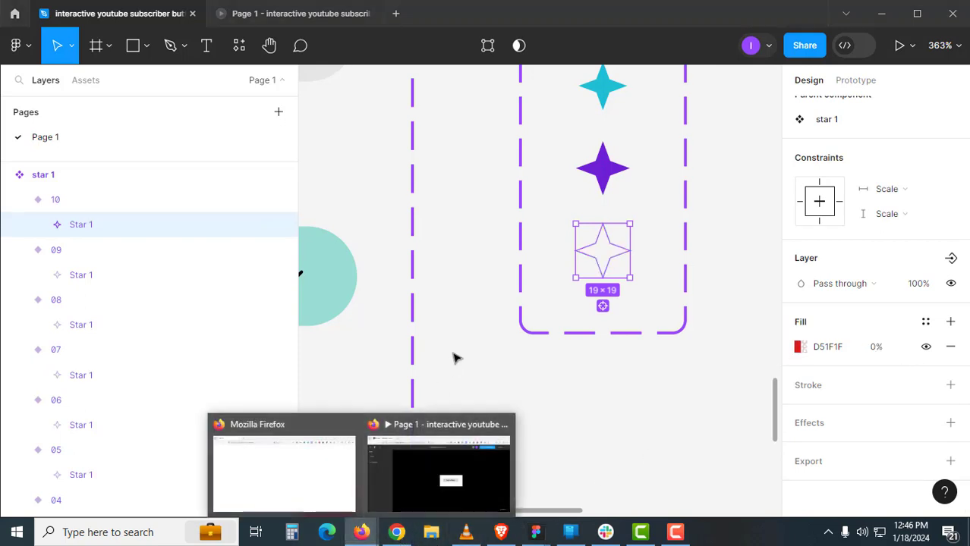
left_click(436, 448)
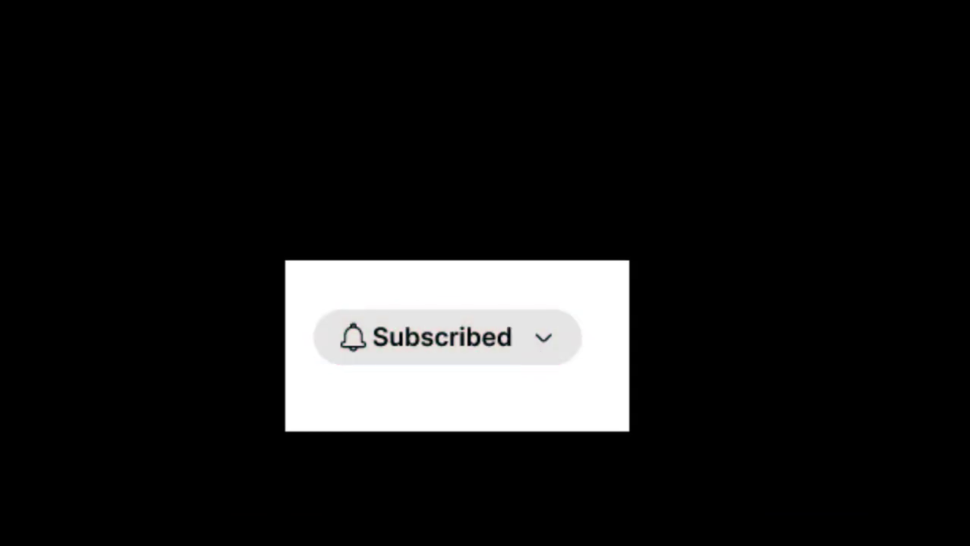
left_click(537, 538)
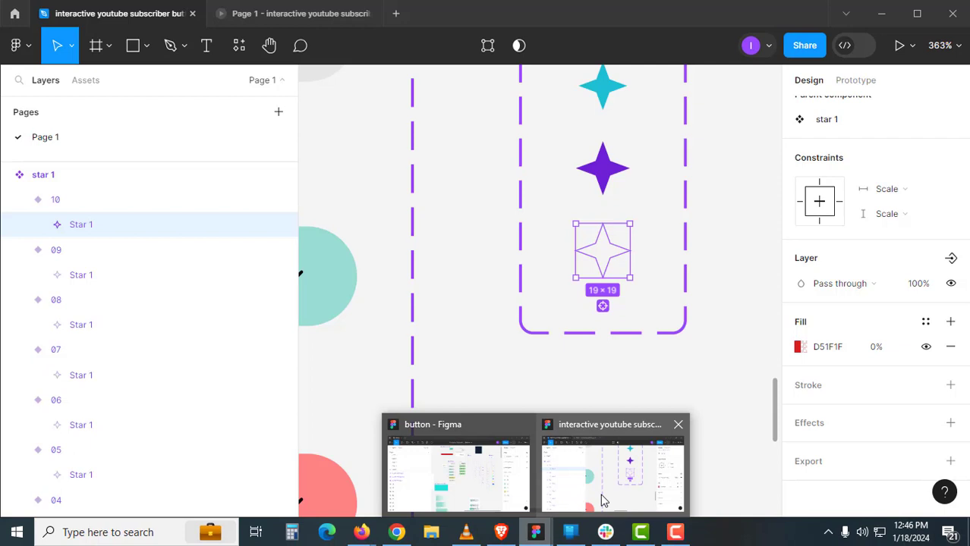
Return to the Figma file and rotate the purple star in variant 09 of the star 1 set to about -34°
left_click(602, 497)
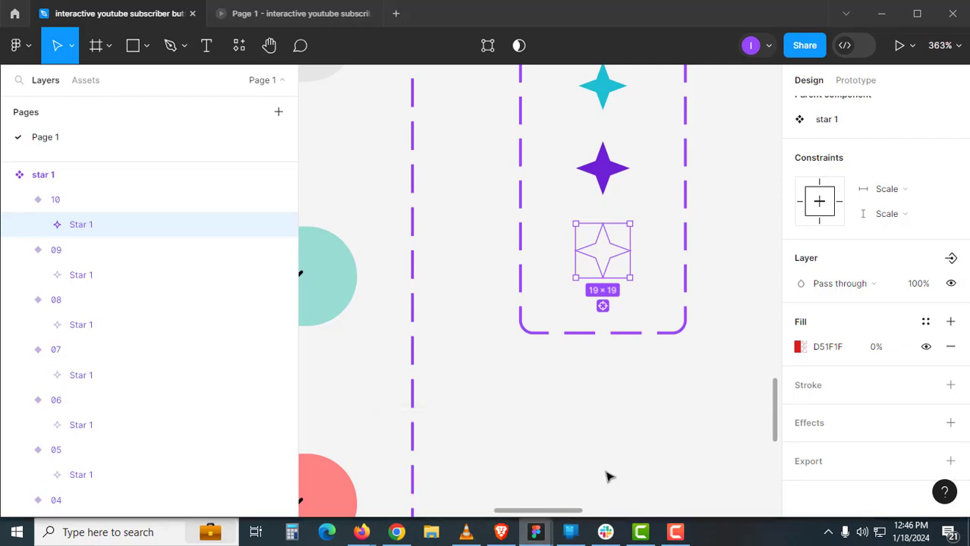
left_click(635, 393)
left_click_drag(633, 261, 599, 390)
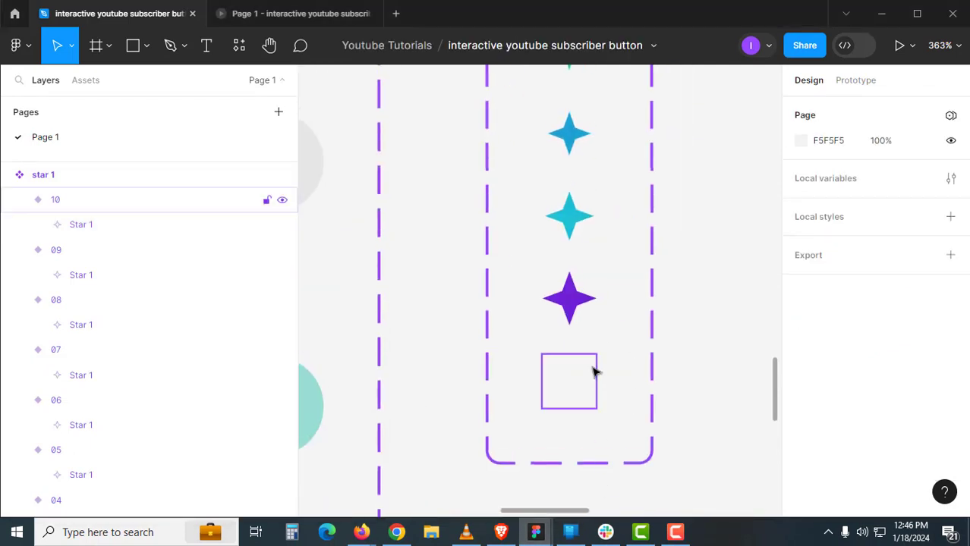
left_click(582, 306)
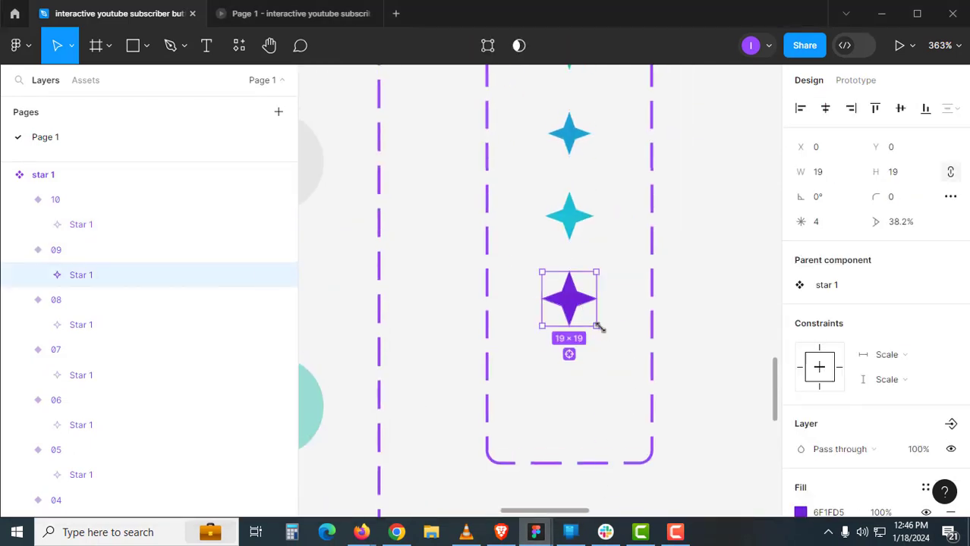
left_click_drag(604, 332, 589, 376)
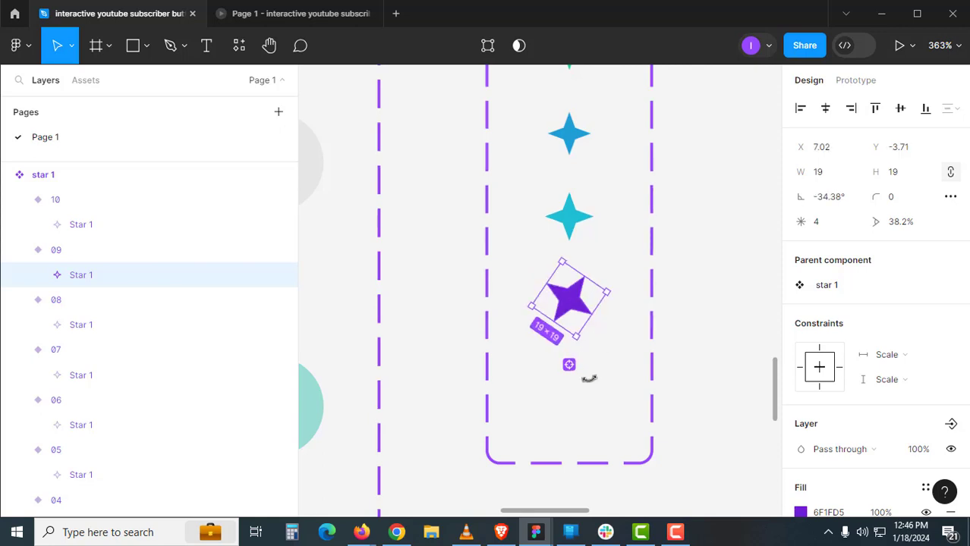
Rotate the cyan star in variant 08 to about -41° and the blue star in variant 07 to about 58°
left_click(582, 223)
left_click(582, 223)
left_click_drag(597, 265, 572, 297)
scroll(594, 372, "up", 3)
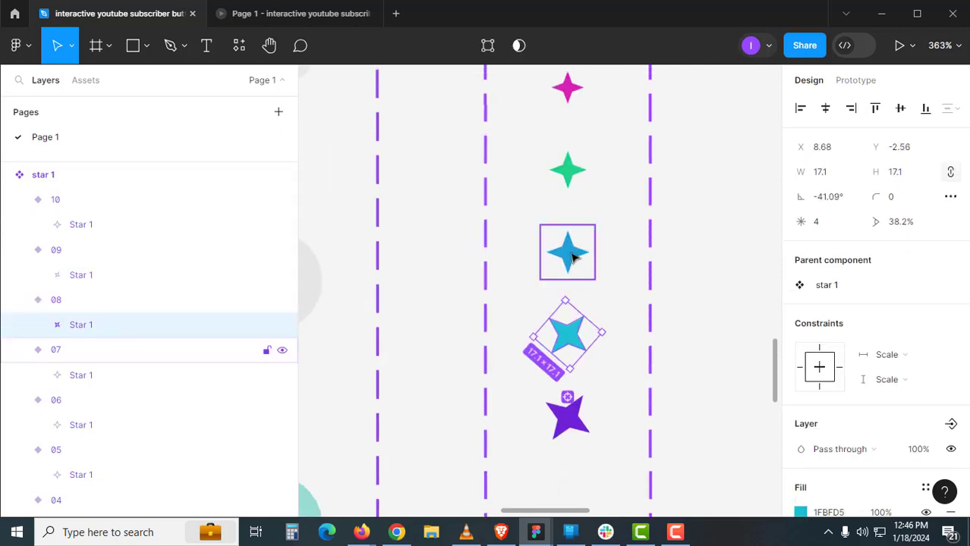
left_click(591, 278)
left_click_drag(597, 276, 649, 226)
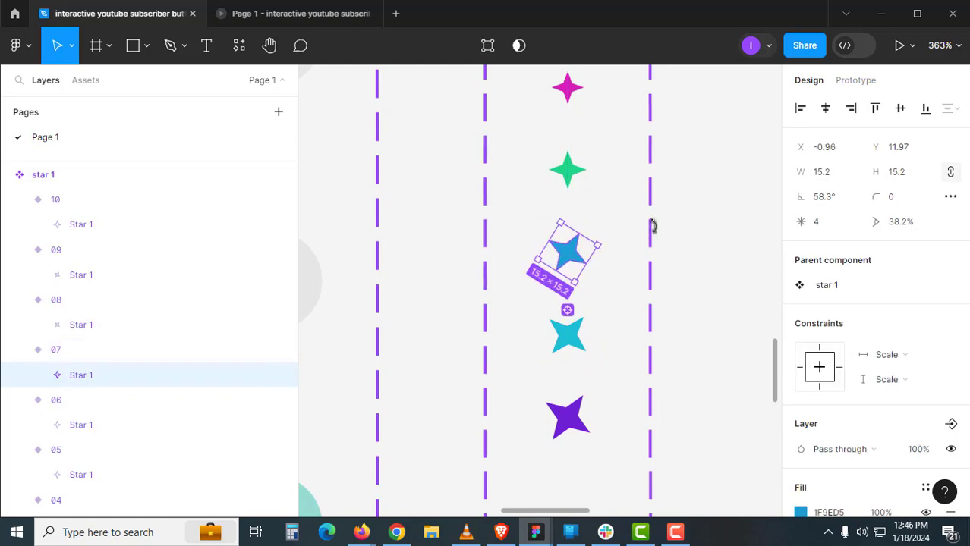
Rotate the green star in variant 06 to about 28° and the magenta star in variant 05 to about -46°
left_click(561, 175)
left_click(561, 175)
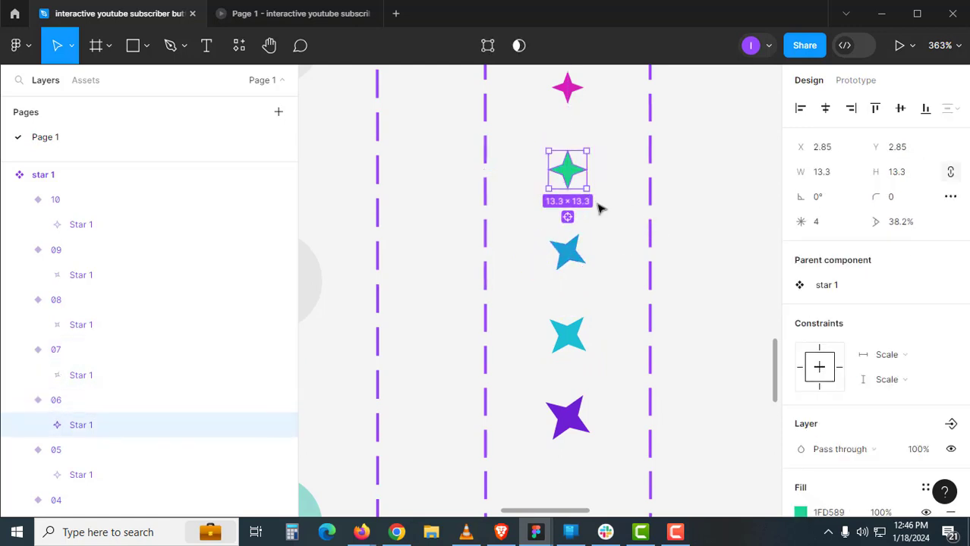
left_click_drag(591, 197, 628, 195)
scroll(639, 392, "up", 3)
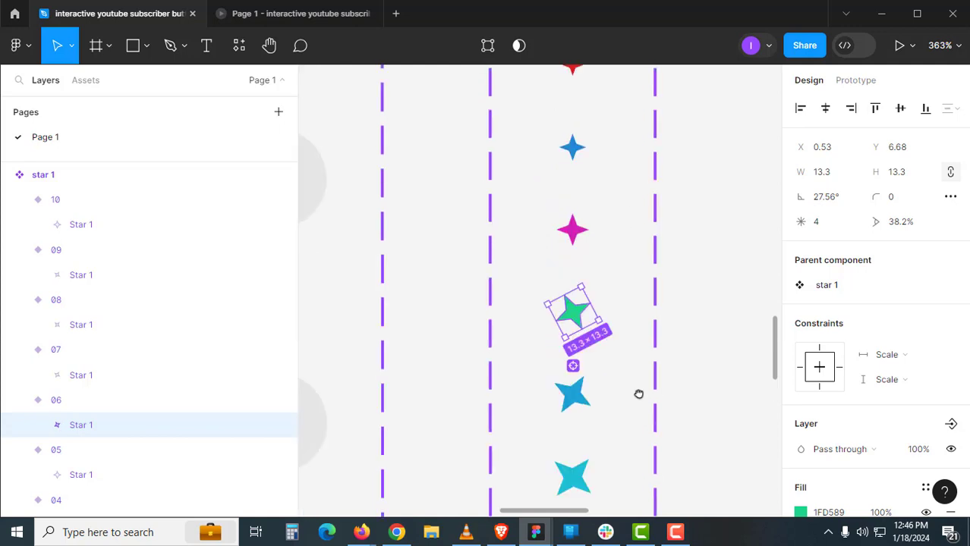
left_click(578, 254)
left_click_drag(600, 269, 585, 320)
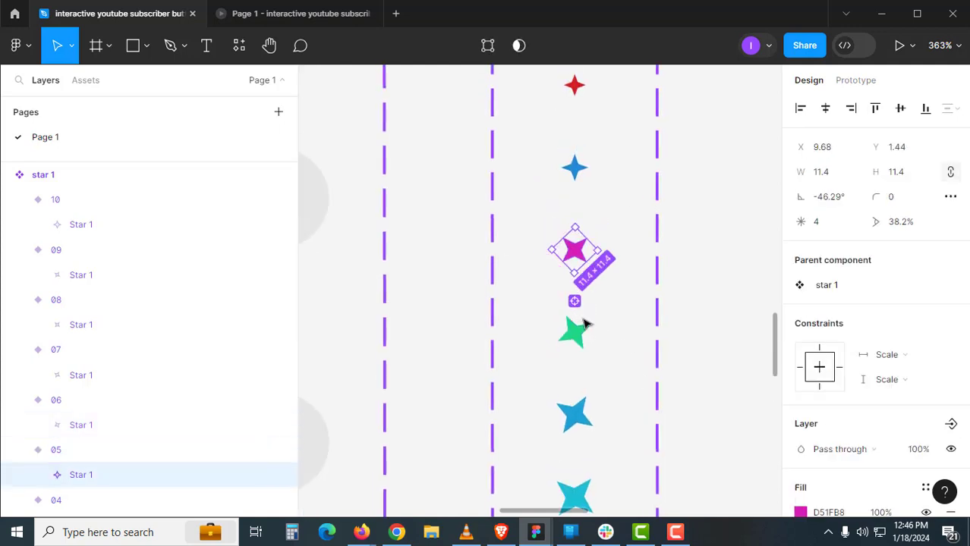
Rotate the blue star in variant 04 of the star 1 set to about 36°
scroll(649, 416, "up", 4)
left_click(574, 315)
left_click(574, 316)
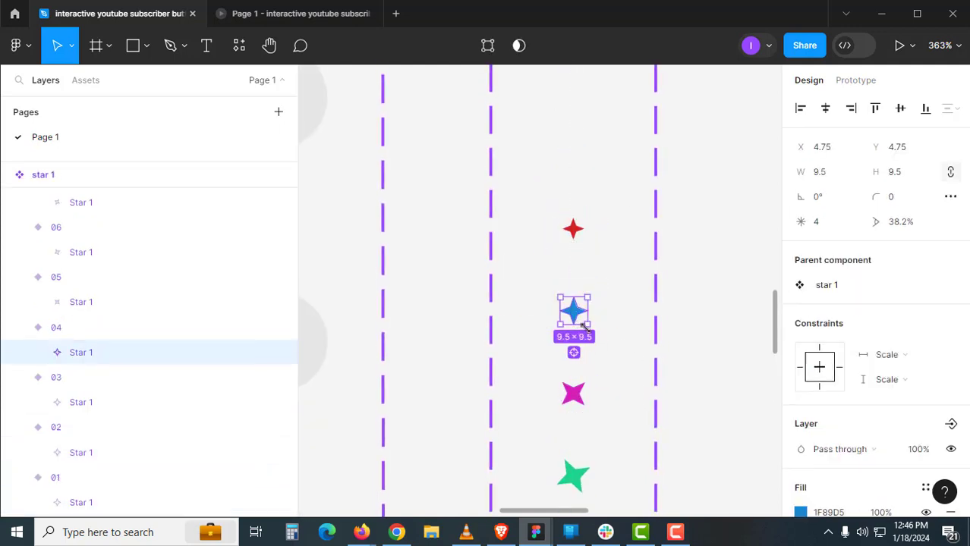
left_click_drag(596, 327, 624, 311)
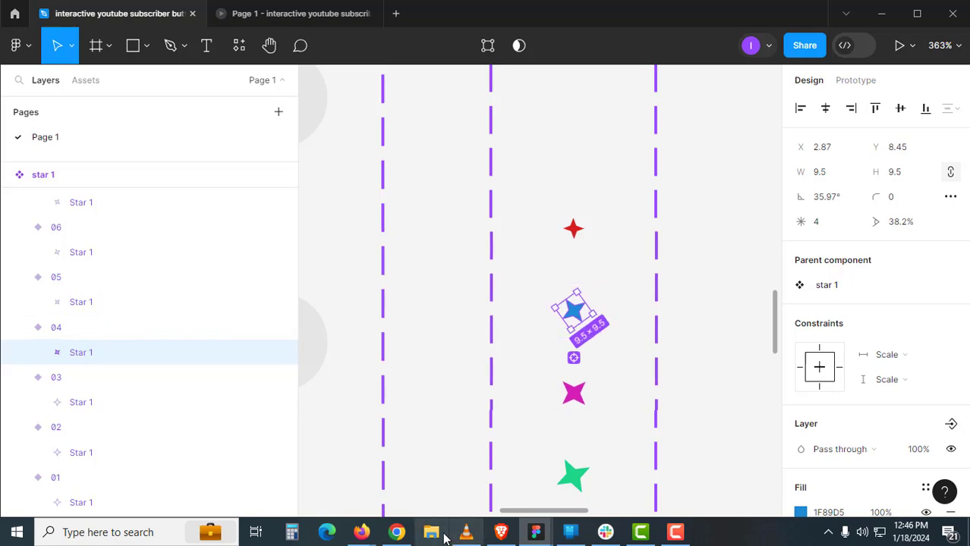
Replay Flow 1 in the Firefox prototype to check the rotating star animation, and return to the Figma file
left_click(361, 531)
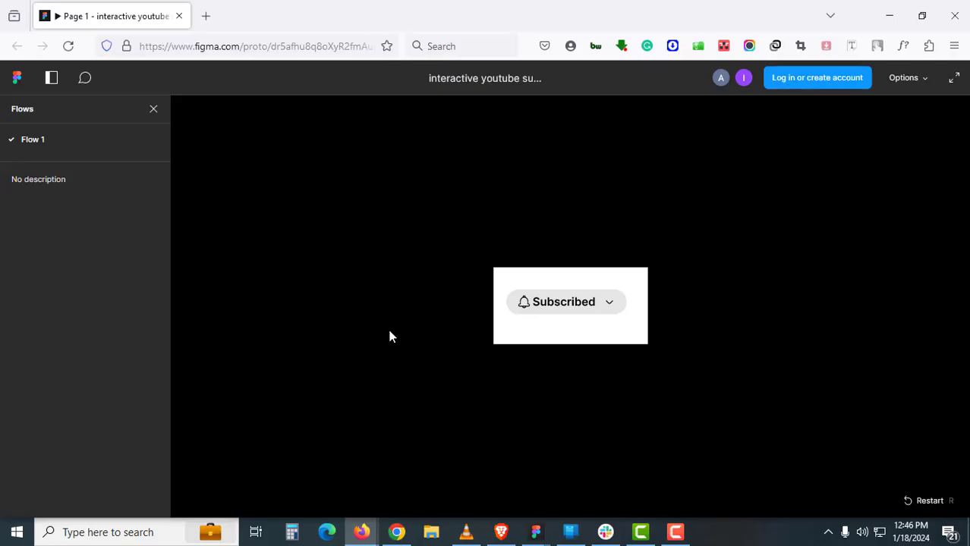
left_click(35, 135)
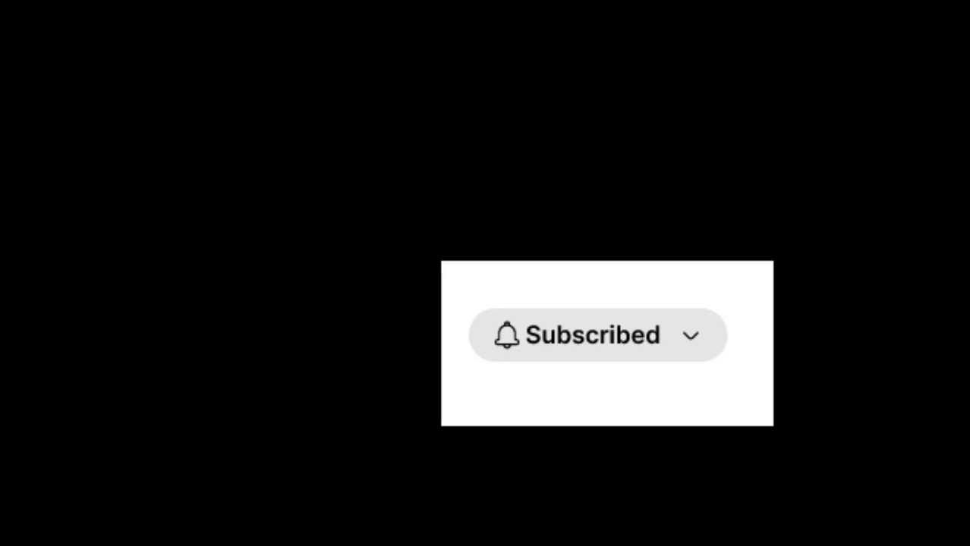
mouse_move(536, 531)
left_click(595, 521)
left_click(678, 275)
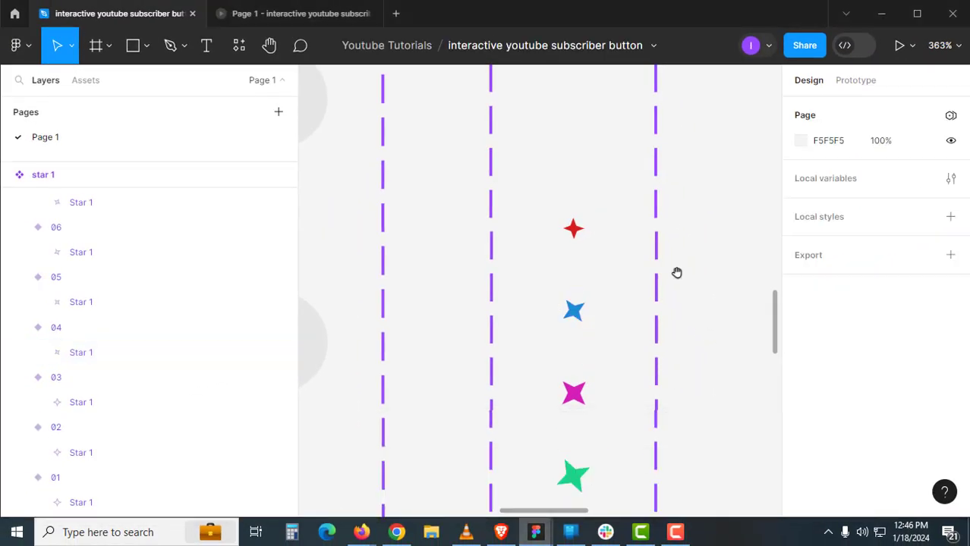
Select all variants of the star 1 set and set the Smart animate duration of their 50 ms delay interactions to 180 ms
scroll(677, 273, "down", 5)
scroll(675, 245, "down", 4)
scroll(599, 327, "up", 2)
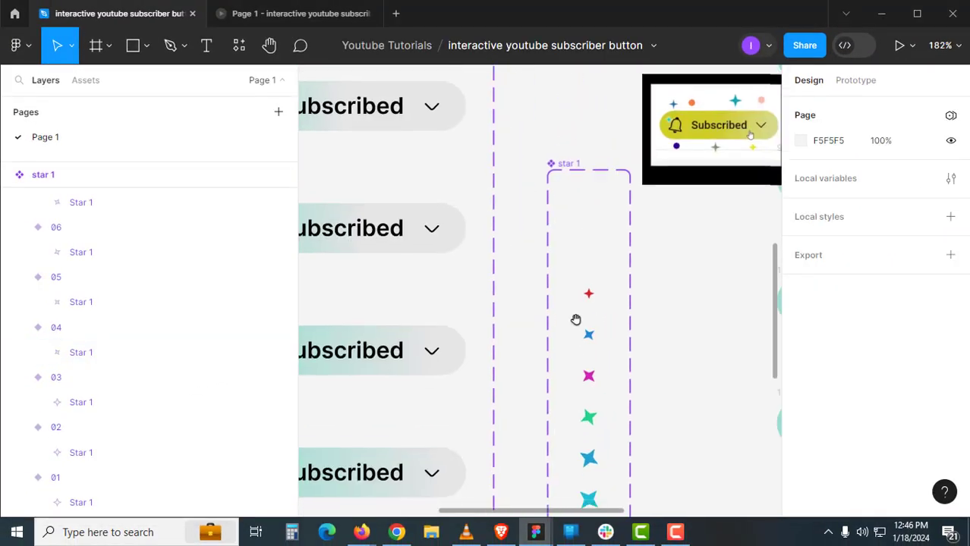
left_click(584, 176)
key("Return")
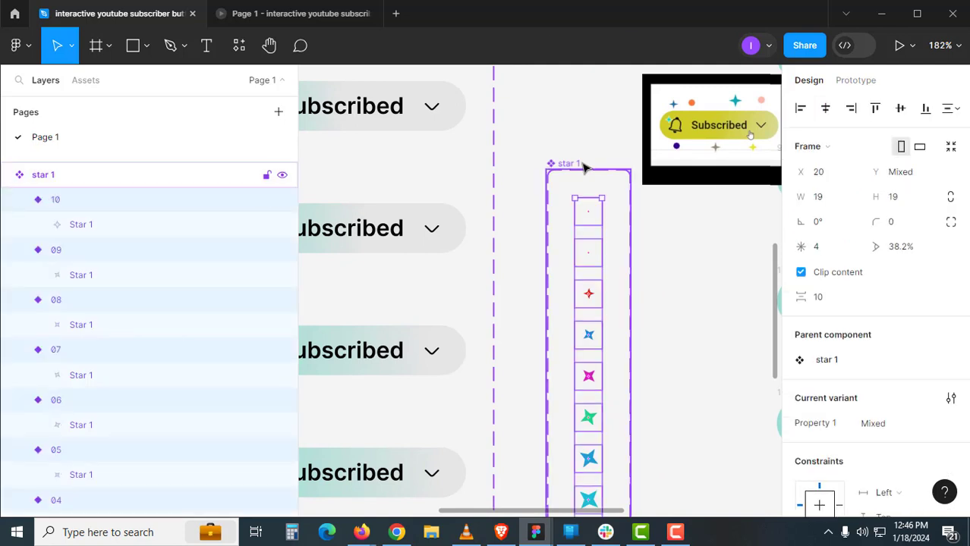
left_click(869, 81)
left_click(881, 143)
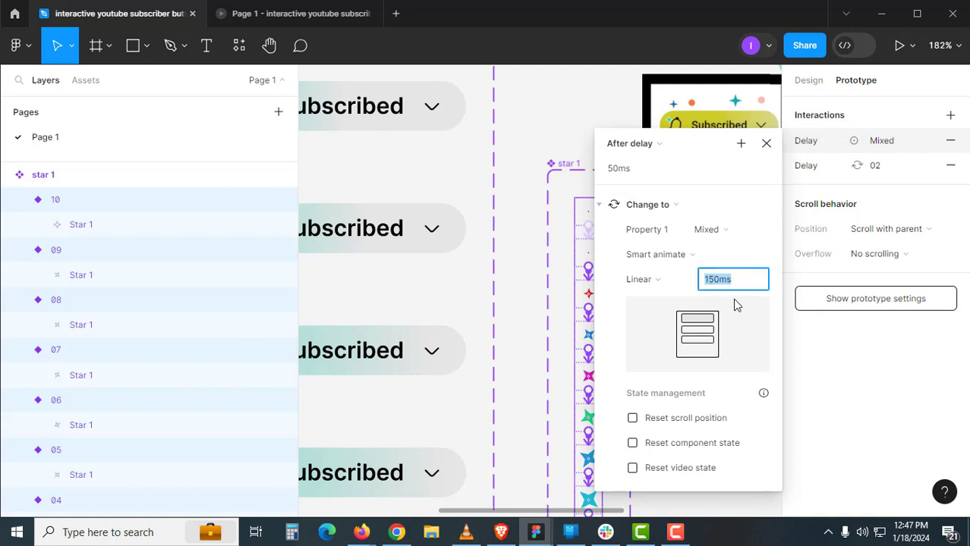
type("180")
key("Return")
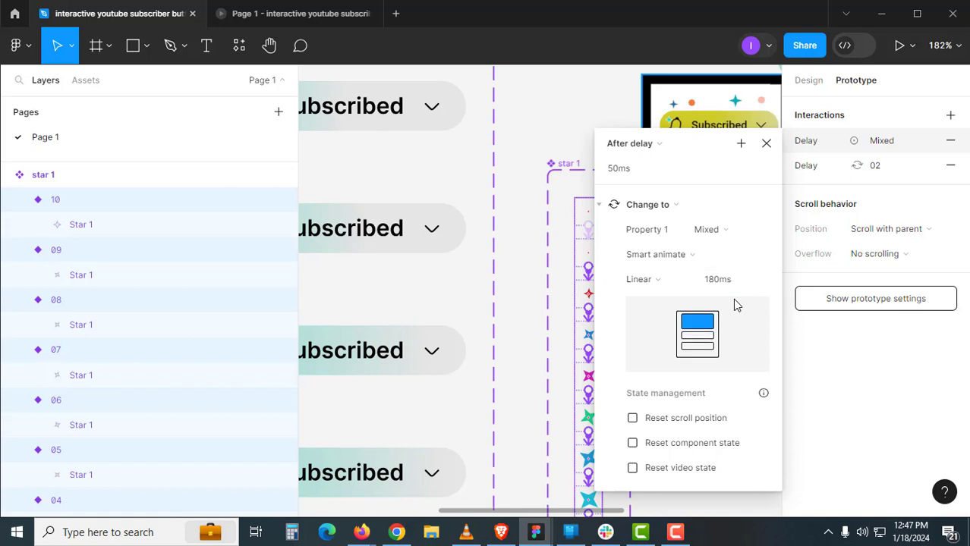
left_click(870, 165)
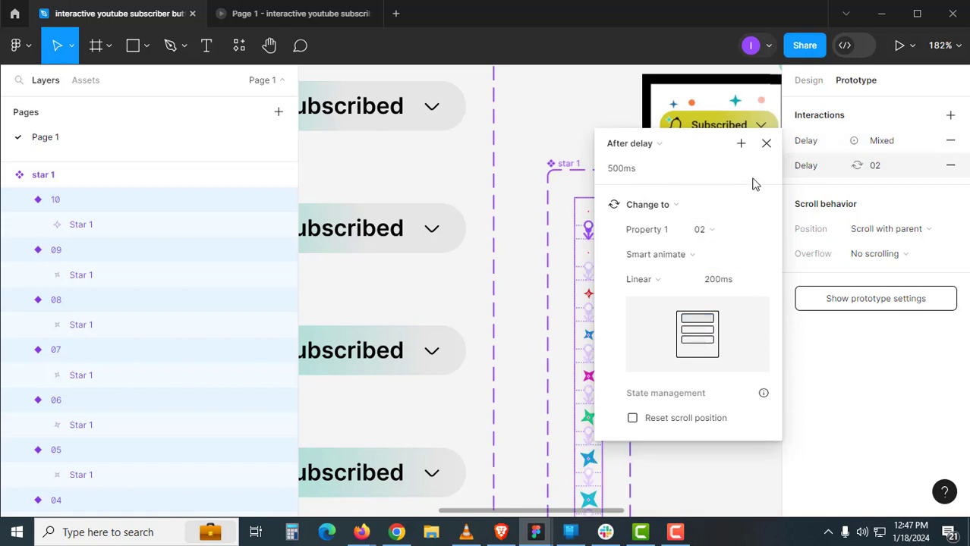
left_click(766, 144)
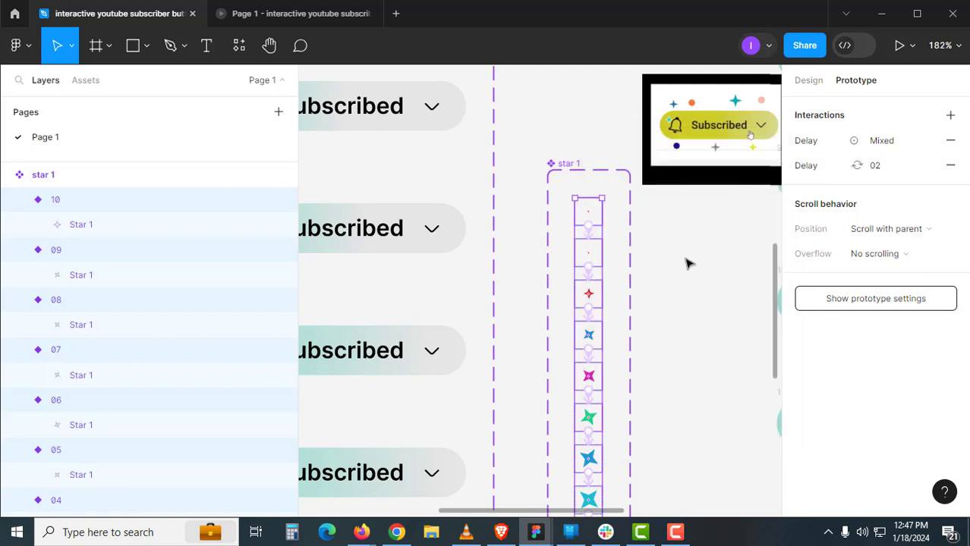
left_click(688, 264)
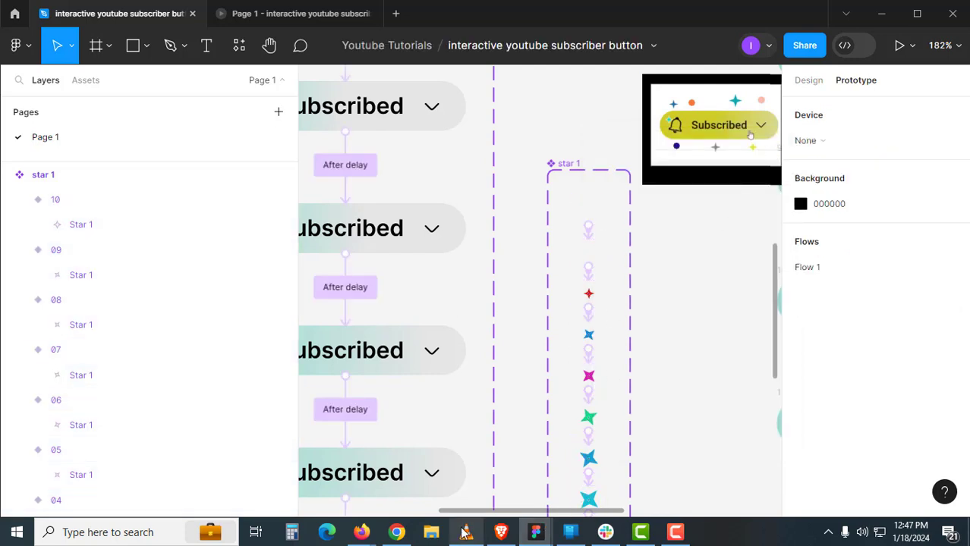
Check the slower star animation in the Firefox prototype and return to the Figma file
mouse_move(361, 532)
left_click(452, 456)
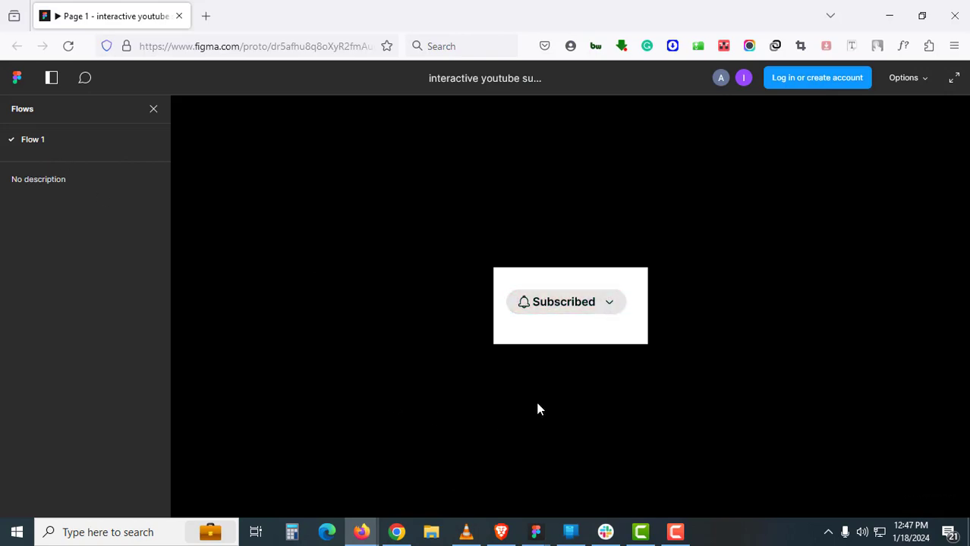
mouse_move(535, 531)
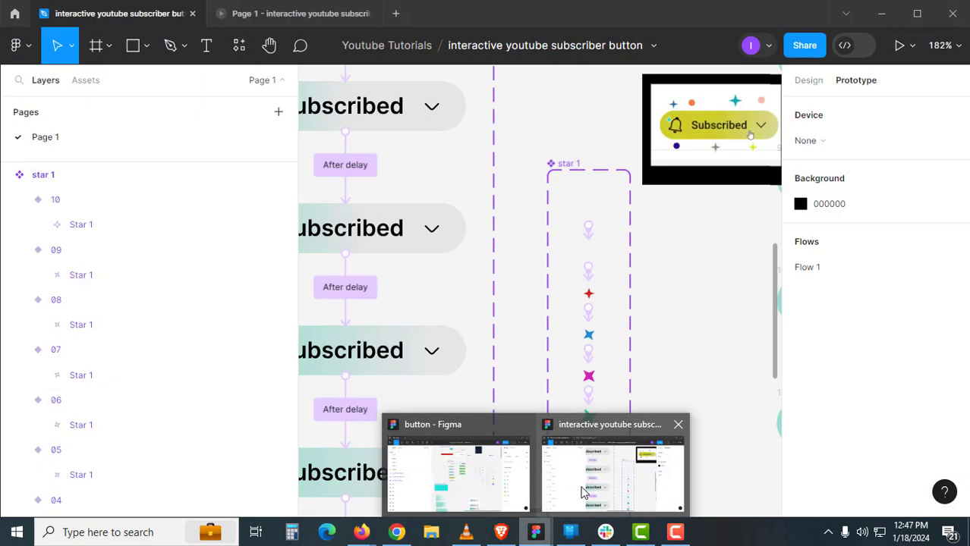
left_click(611, 476)
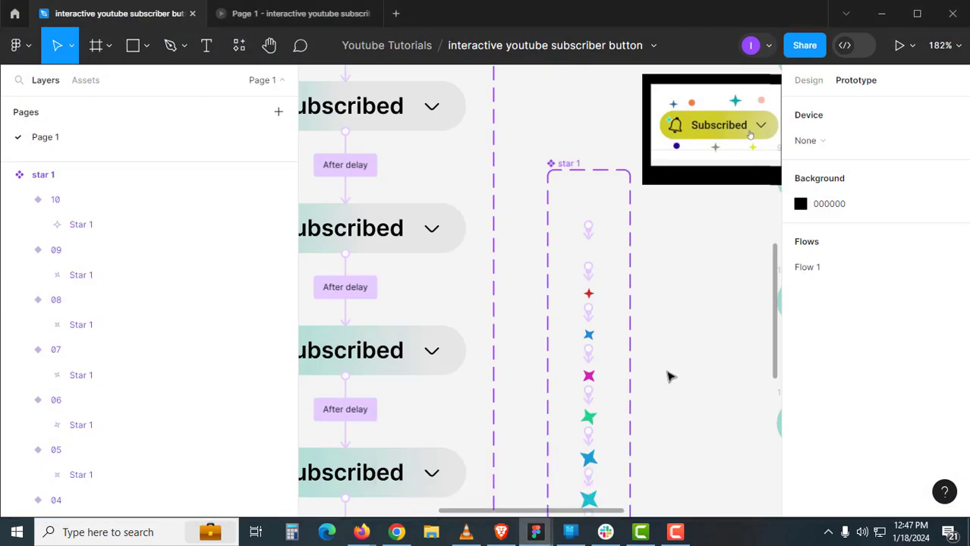
Duplicate the star instance in the play frame, placing the copy at about X 34, Y 22 and rotating it to about -44°
scroll(549, 302, "down", 6)
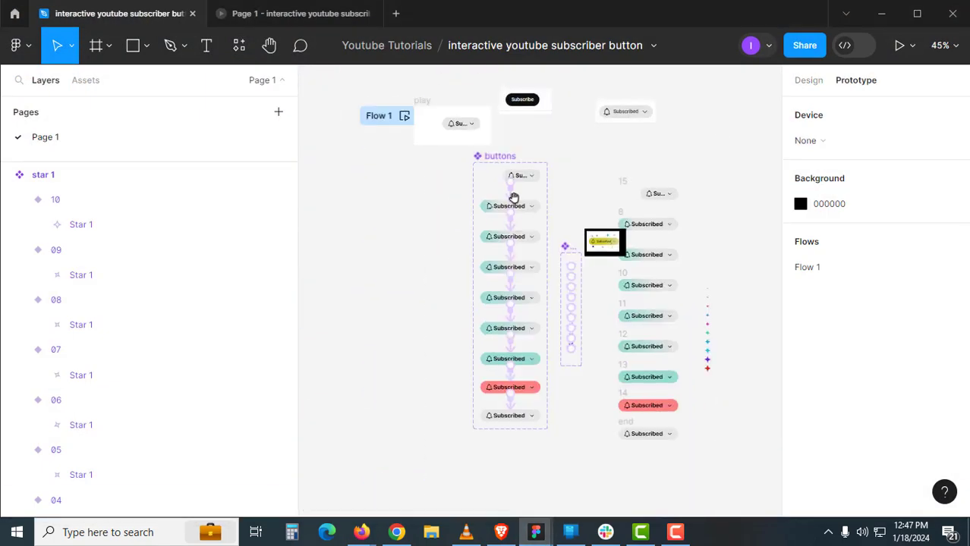
scroll(491, 240, "up", 6)
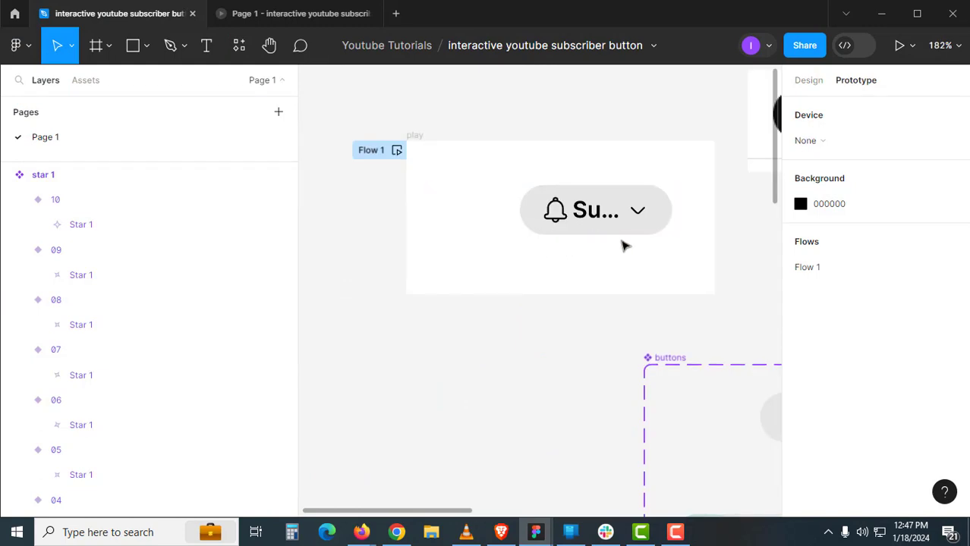
left_click(810, 82)
left_click(640, 244)
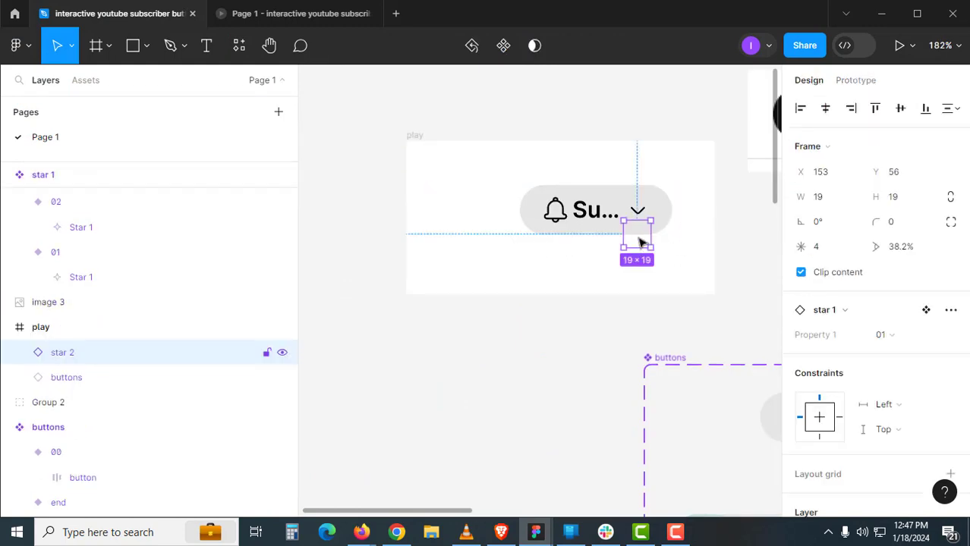
left_click_drag(640, 244, 465, 195)
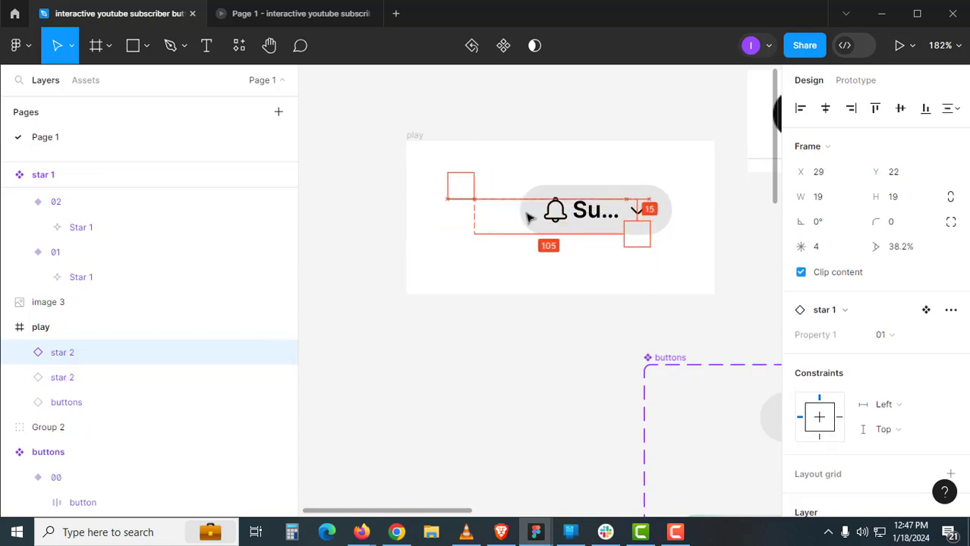
left_click(539, 218)
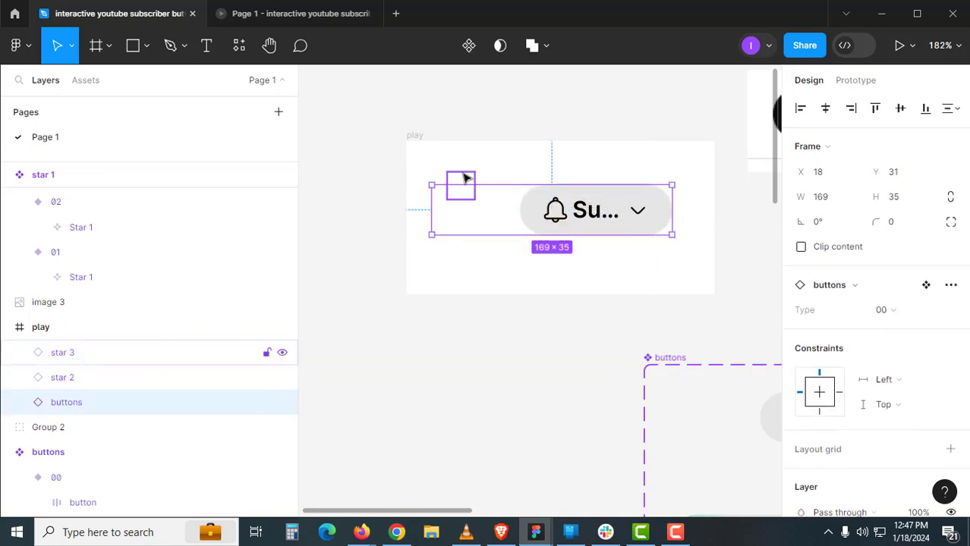
left_click_drag(461, 186, 469, 186)
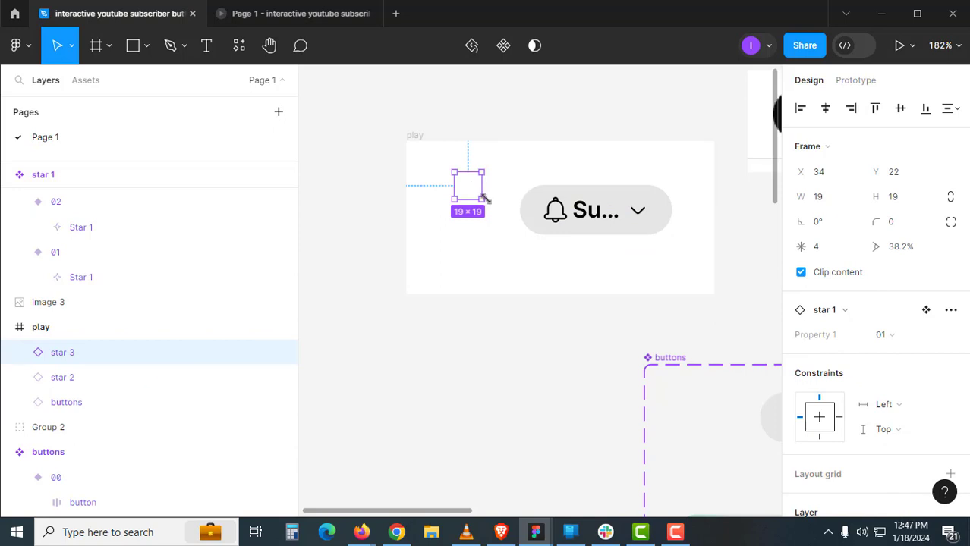
left_click_drag(480, 218, 468, 234)
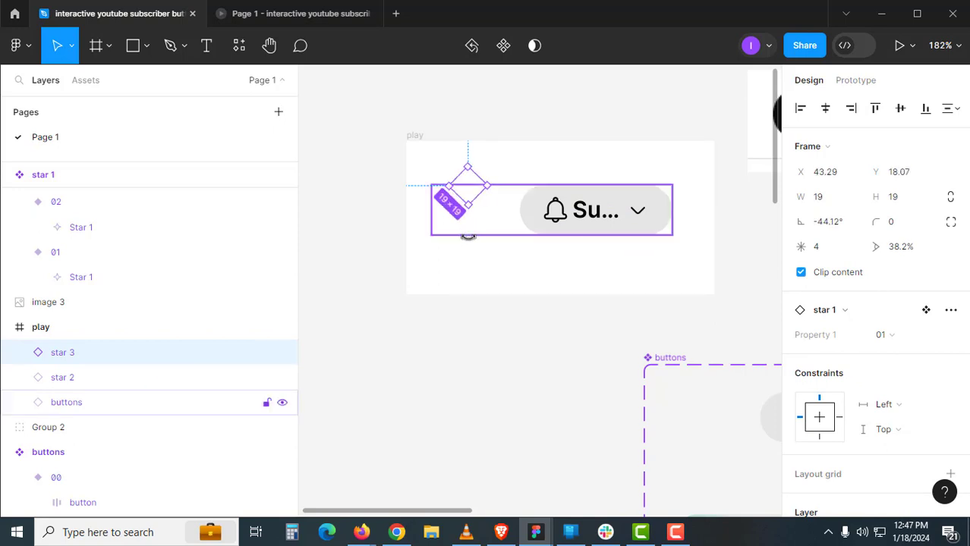
Check both star instances around the Subscribed button in the Firefox prototype and return to the Figma file
mouse_move(361, 532)
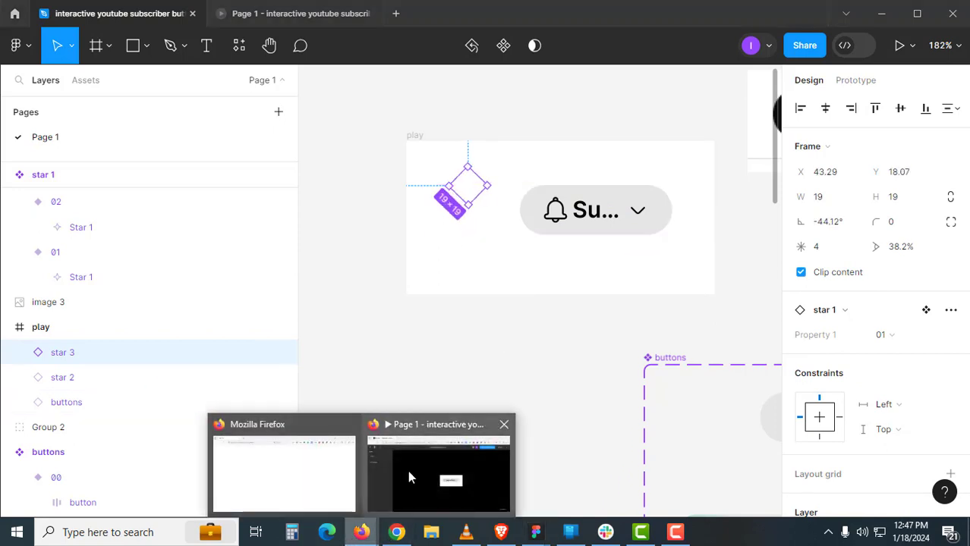
left_click(407, 471)
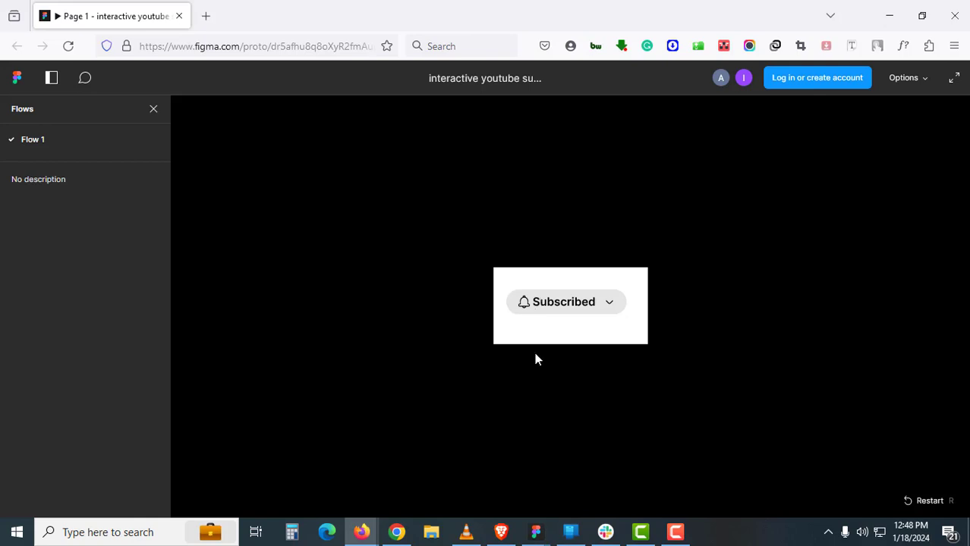
mouse_move(536, 532)
left_click(584, 494)
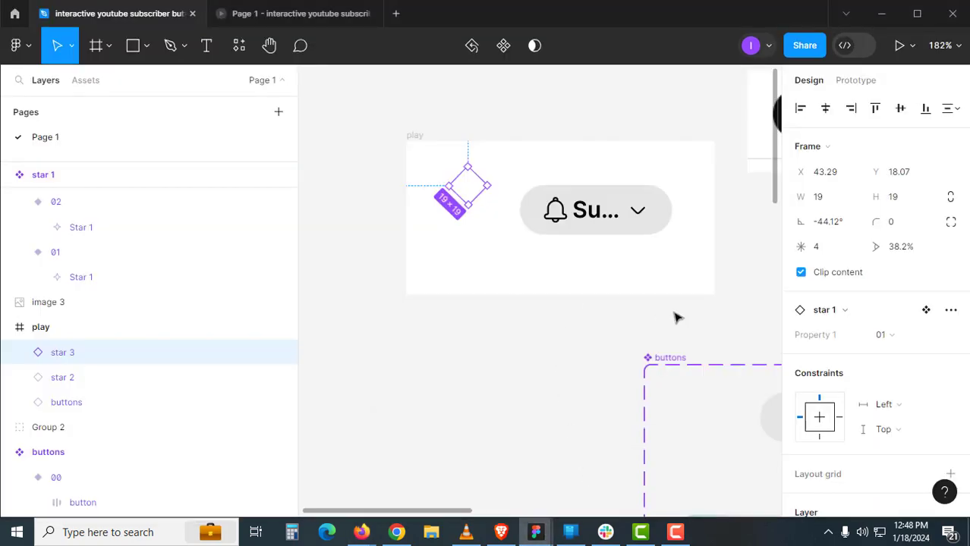
Duplicate the star 1 component set and place the copy to its right at about X 559, Y 457
scroll(575, 342, "down", 2)
left_click_drag(581, 377, 420, 266)
left_click_drag(559, 348, 454, 285)
scroll(583, 334, "up", 2)
scroll(562, 329, "up", 2)
scroll(546, 330, "left", 1)
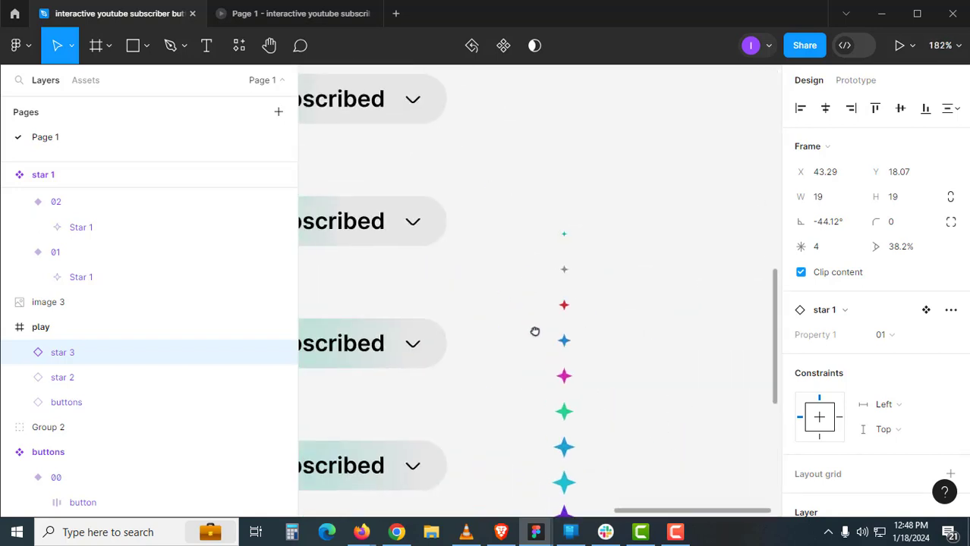
scroll(434, 278, "left", 3)
left_click_drag(430, 271, 657, 392)
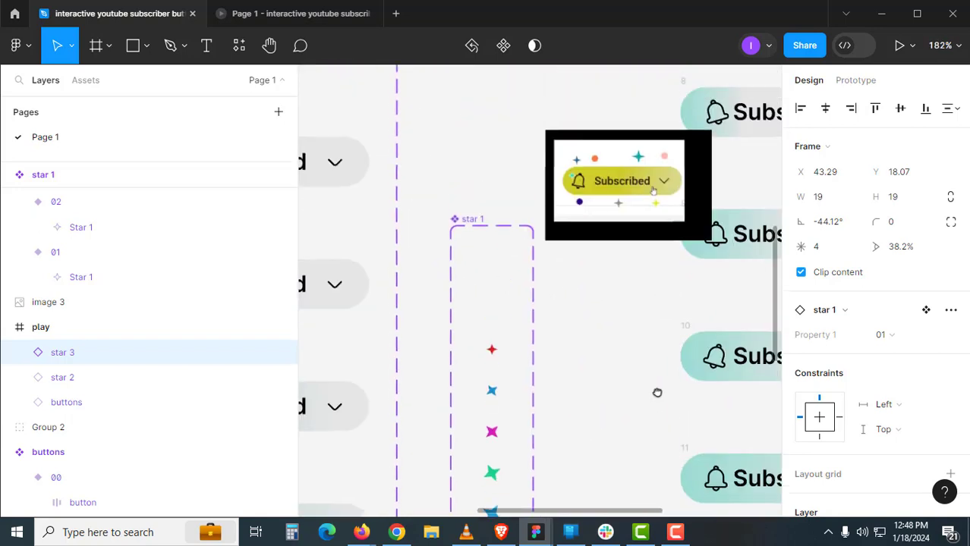
left_click_drag(473, 217, 672, 265)
Set the After delay trigger of variant 01 in the star 2 set to 1000 ms
key("z")
left_click(676, 278)
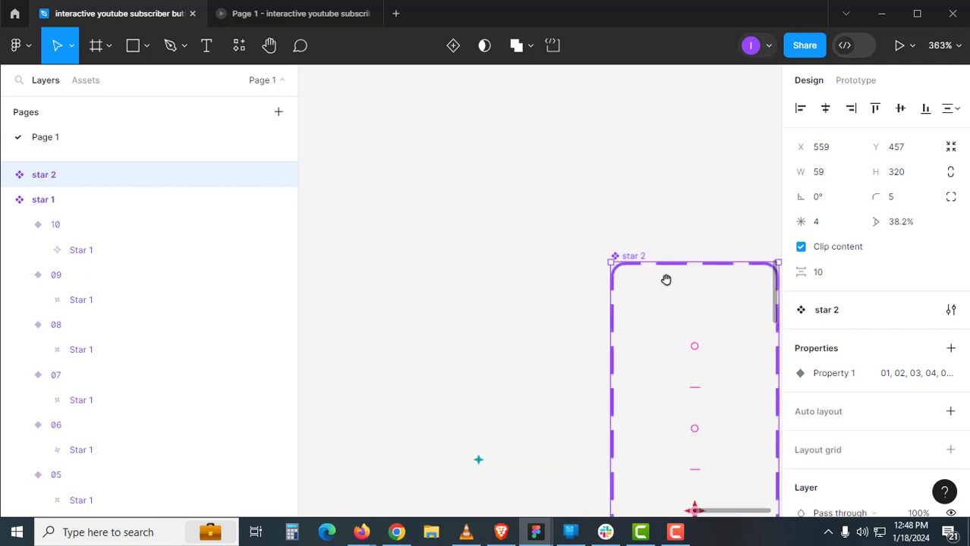
left_click_drag(643, 319, 604, 213)
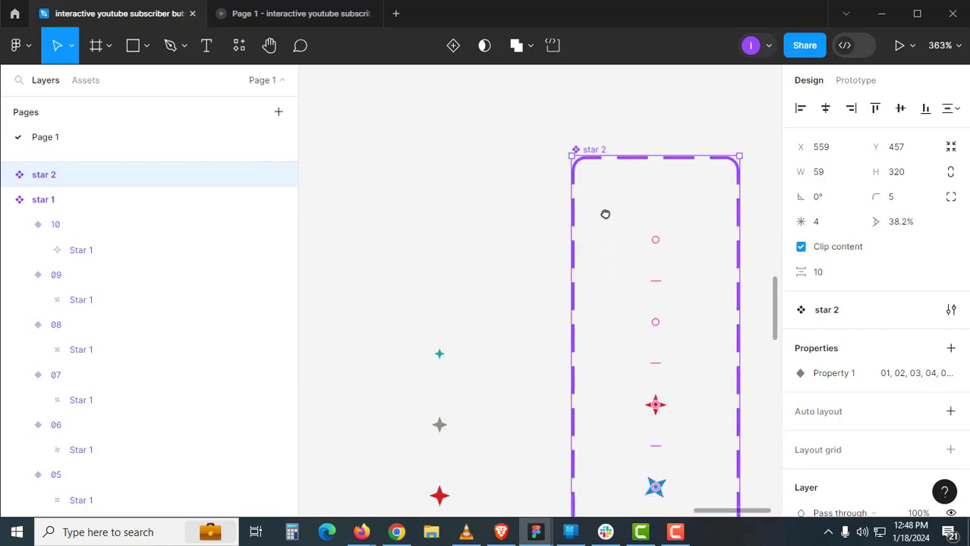
left_click(653, 247)
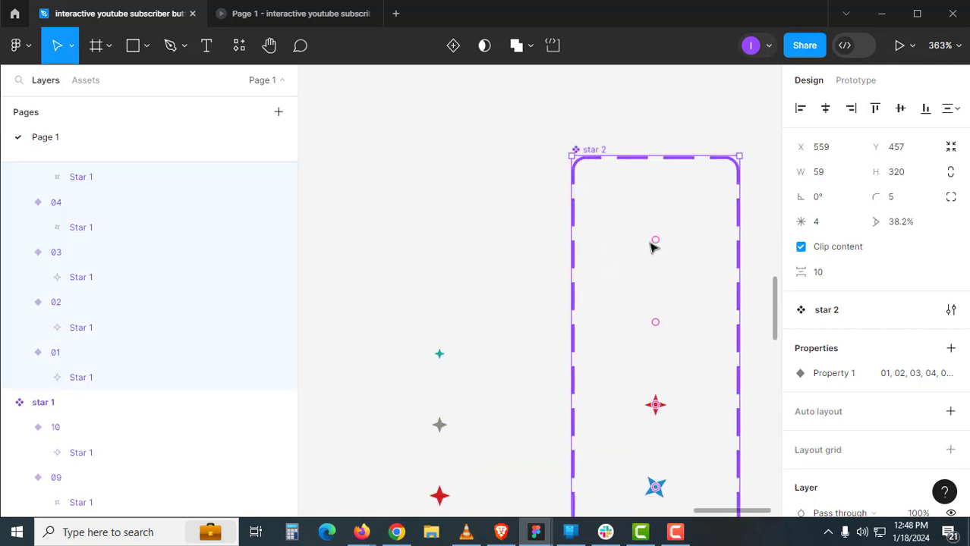
left_click(869, 85)
left_click(654, 278)
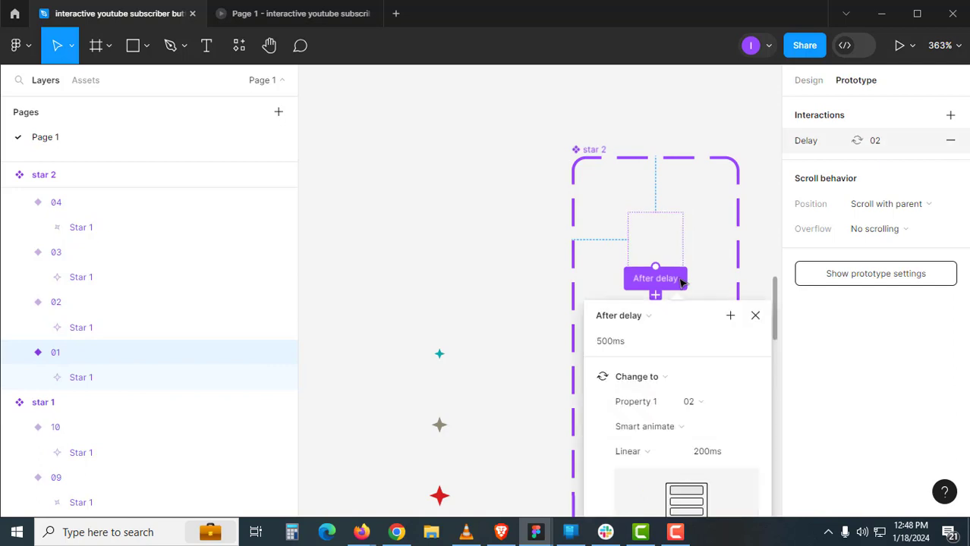
left_click(644, 343)
type("1000")
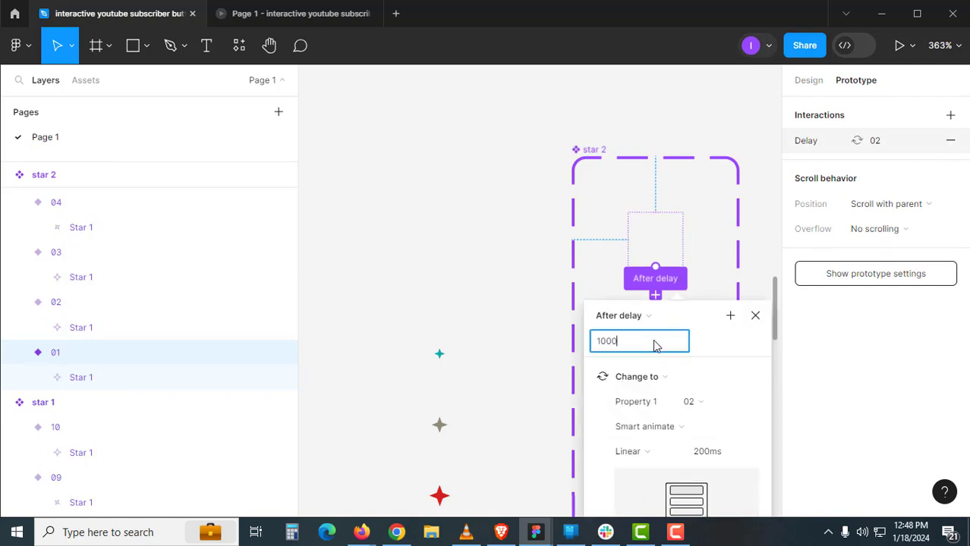
key("Return")
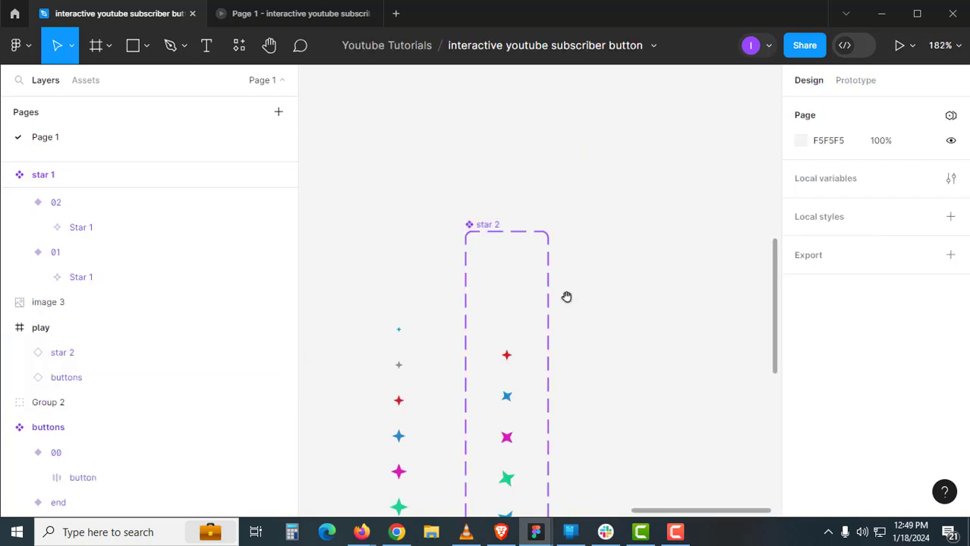
Create an instance of the star 2 set's variant 01 above the set and cut it to the clipboard
left_click_drag(567, 296, 701, 301)
left_click(643, 279)
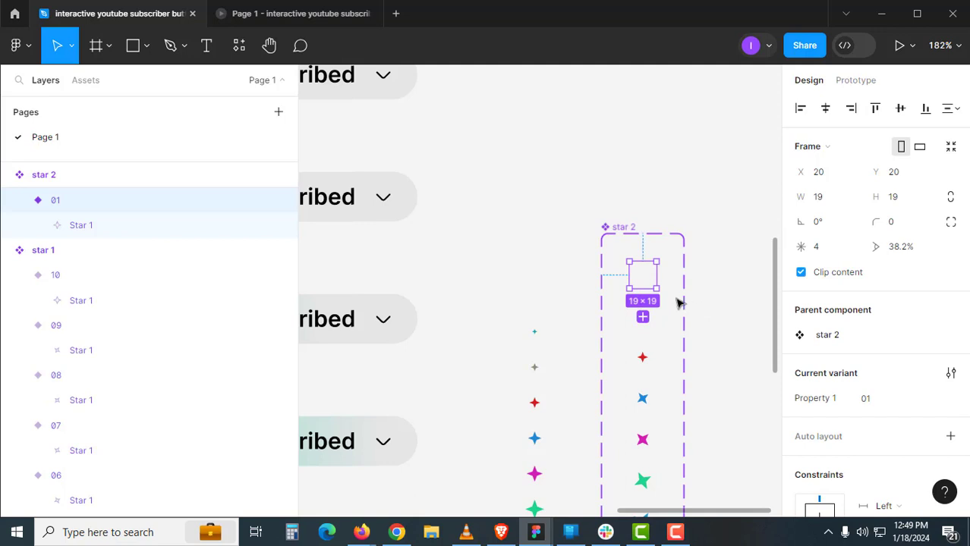
left_click_drag(654, 287, 659, 180)
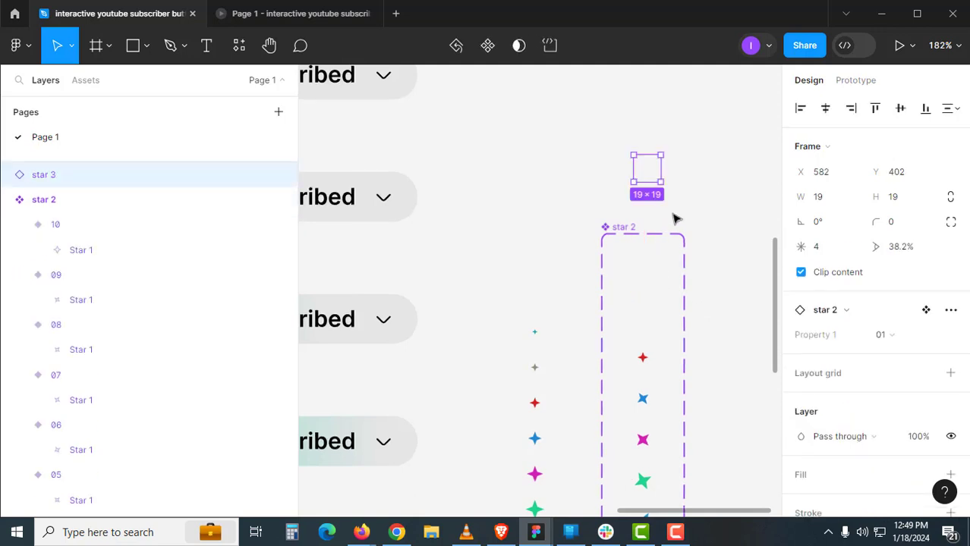
key("ctrl+x")
Paste the star 2 instance and place it in the play frame beside the button at about X 36, Y 22
scroll(515, 205, "down", 5)
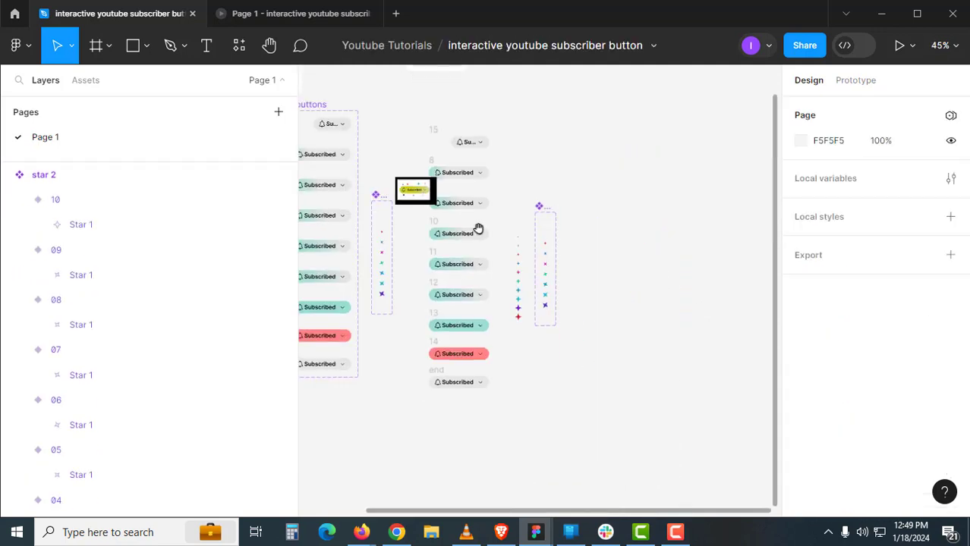
left_click_drag(478, 227, 576, 294)
scroll(519, 205, "up", 5)
left_click_drag(518, 193, 516, 270)
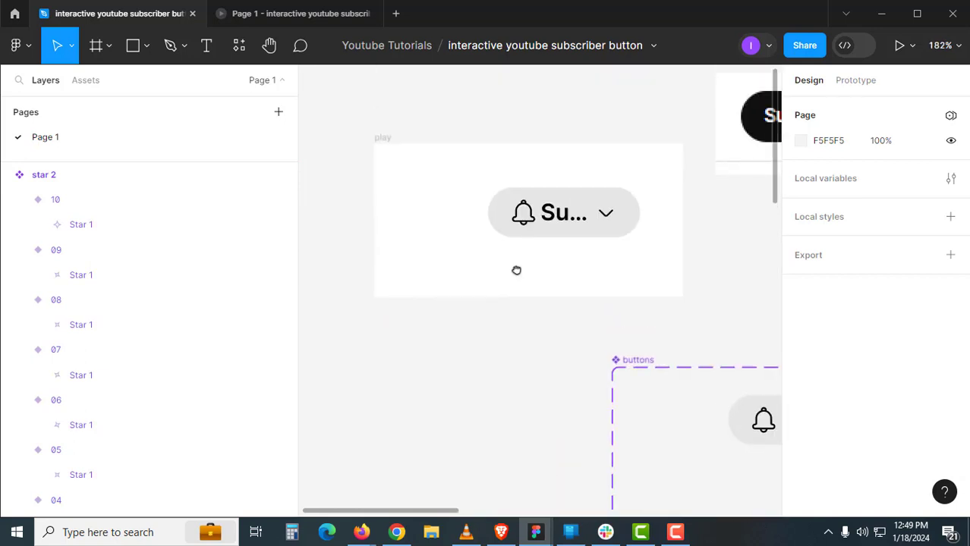
key("ctrl+v")
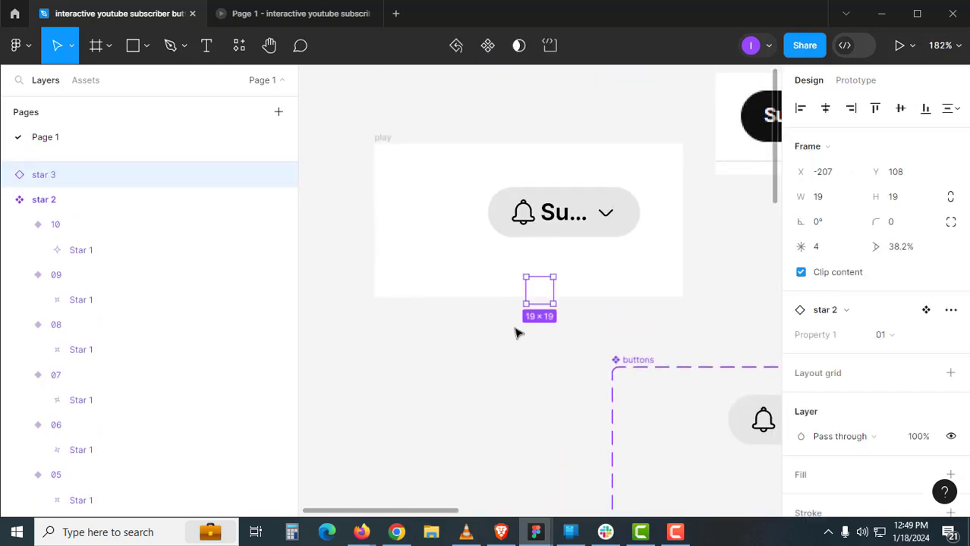
left_click(516, 334)
left_click_drag(541, 292, 436, 201)
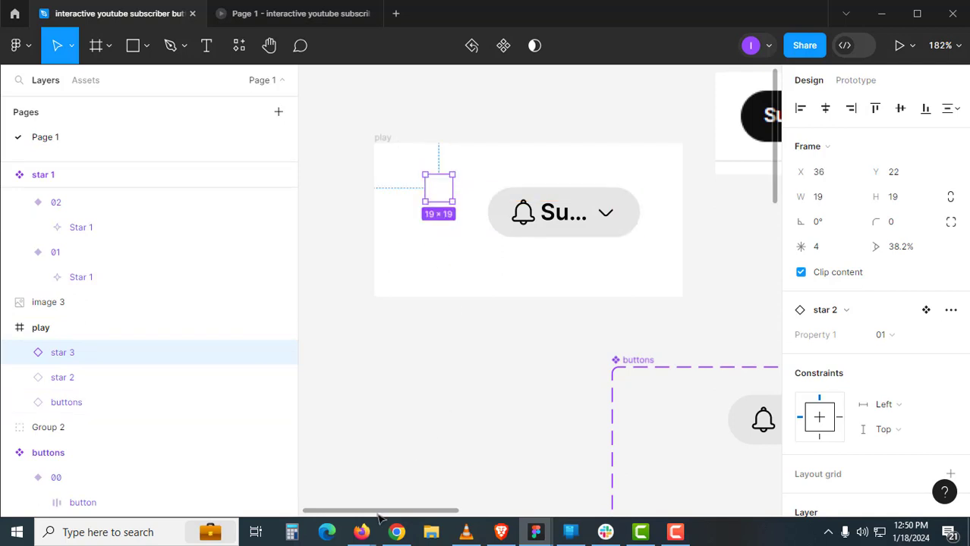
Check the star animation in the Firefox prototype and compare it with the reference clip in VLC
mouse_move(361, 532)
left_click(448, 498)
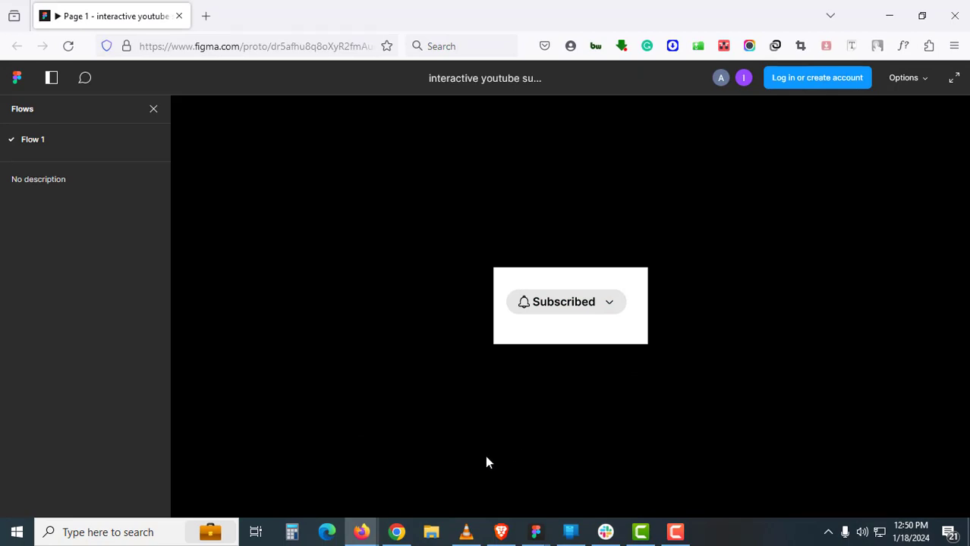
left_click(469, 523)
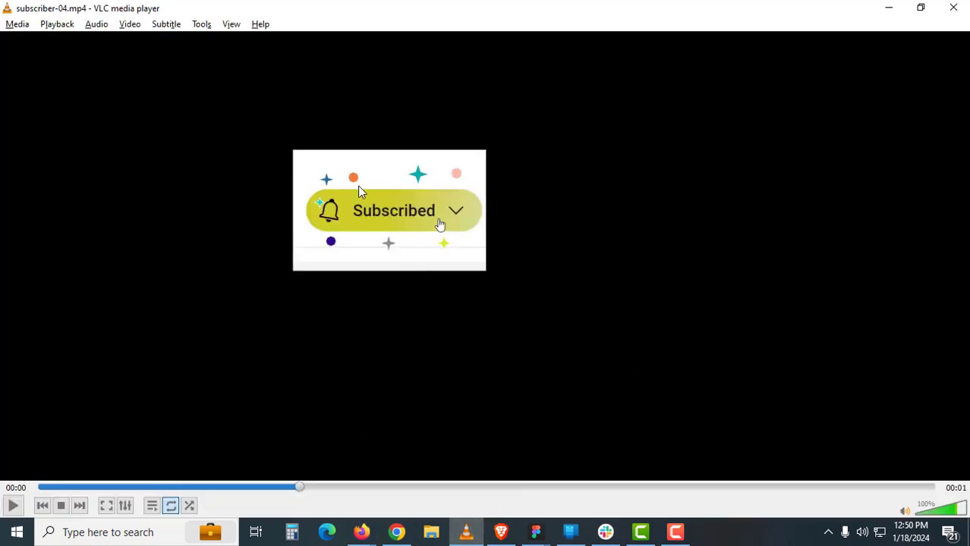
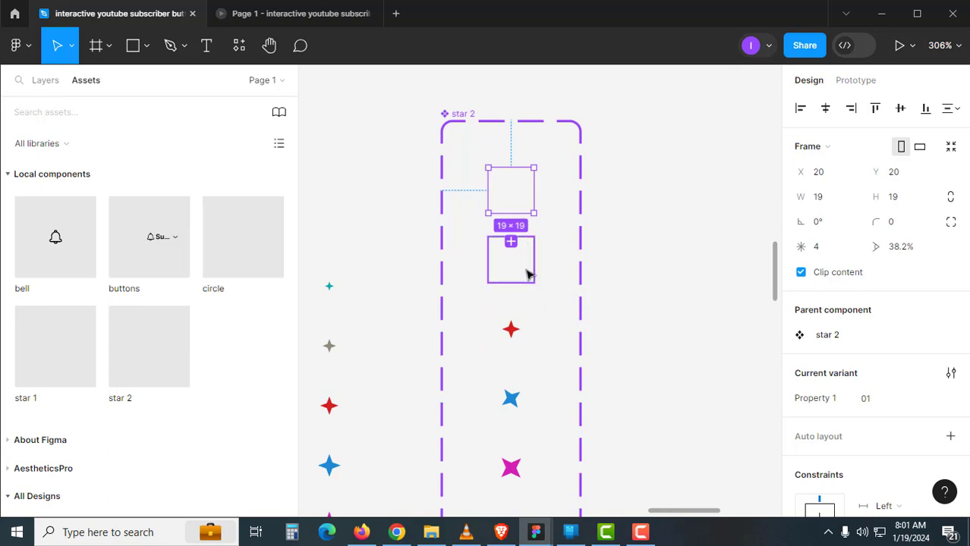
Compare the star 2 component set with the circle component set in the Figma file
left_click_drag(621, 262, 521, 262)
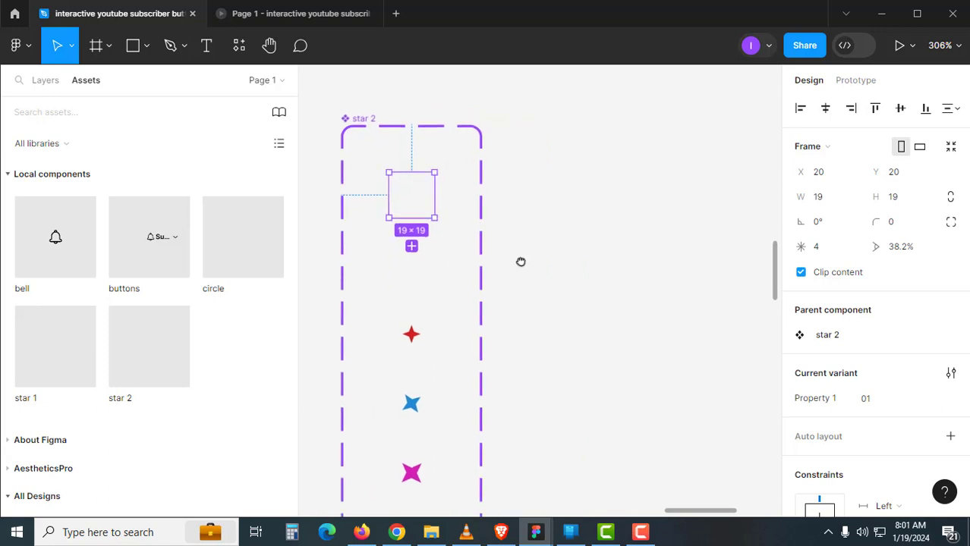
scroll(584, 260, "down", 5)
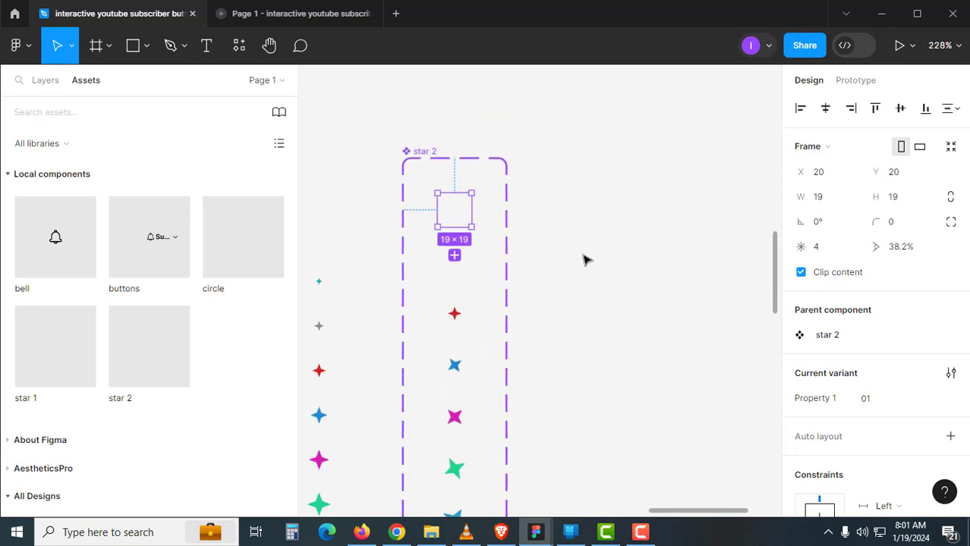
left_click_drag(613, 275, 459, 254)
scroll(598, 291, "up", 4)
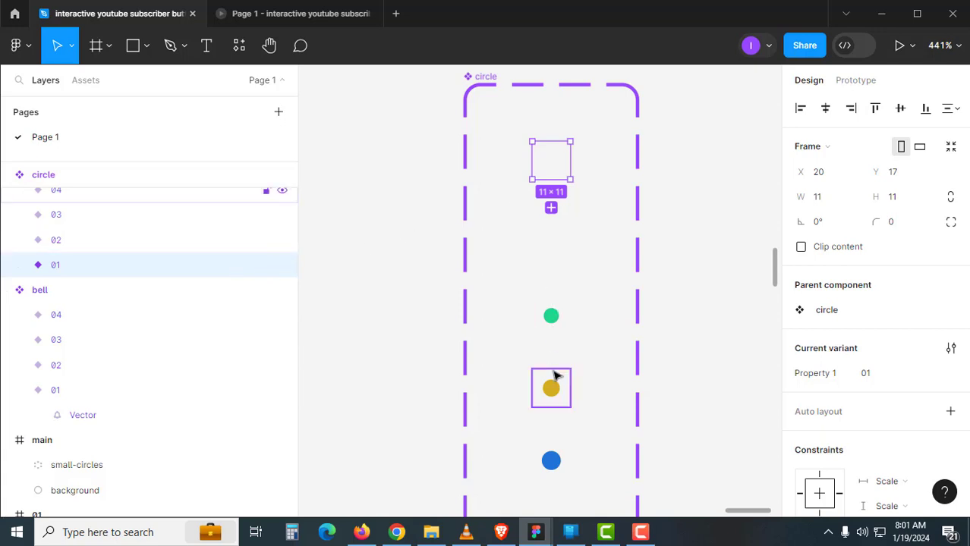
left_click_drag(405, 312, 740, 325)
left_click_drag(601, 327, 776, 328)
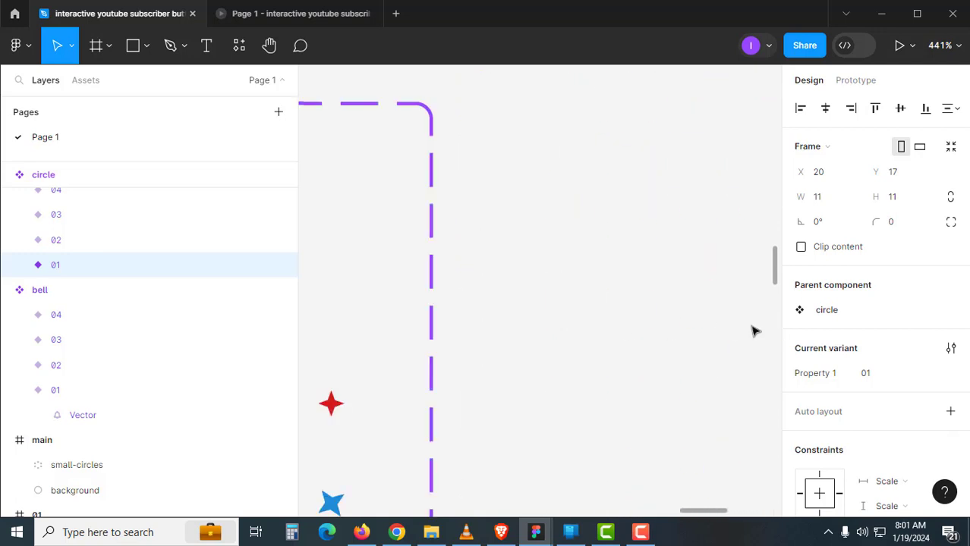
left_click_drag(549, 301, 688, 249)
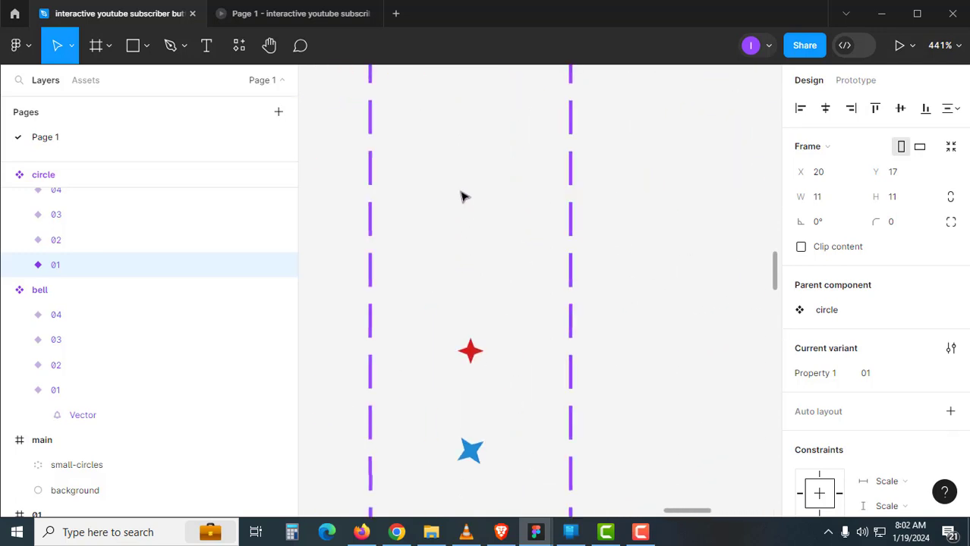
left_click_drag(400, 299, 345, 241)
left_click_drag(476, 304, 286, 340)
left_click_drag(461, 321, 274, 382)
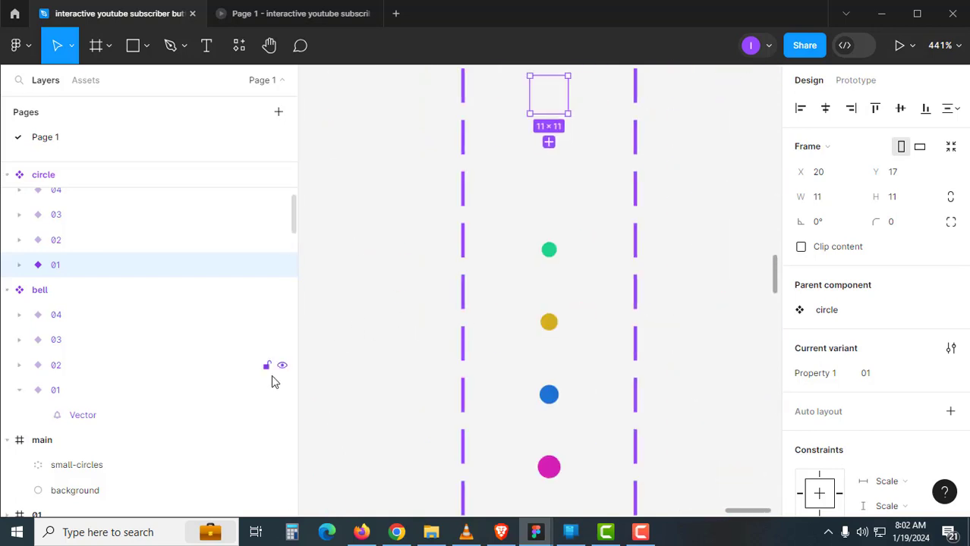
Examine the sizes and colours of the circle component's variants from first to last
left_click_drag(433, 310, 392, 423)
left_click_drag(471, 392, 472, 209)
mouse_move(501, 350)
left_mouse_down()
mouse_move(497, 220)
mouse_move(520, 204)
left_mouse_up()
left_click_drag(531, 358, 509, 200)
left_click_drag(513, 312, 512, 180)
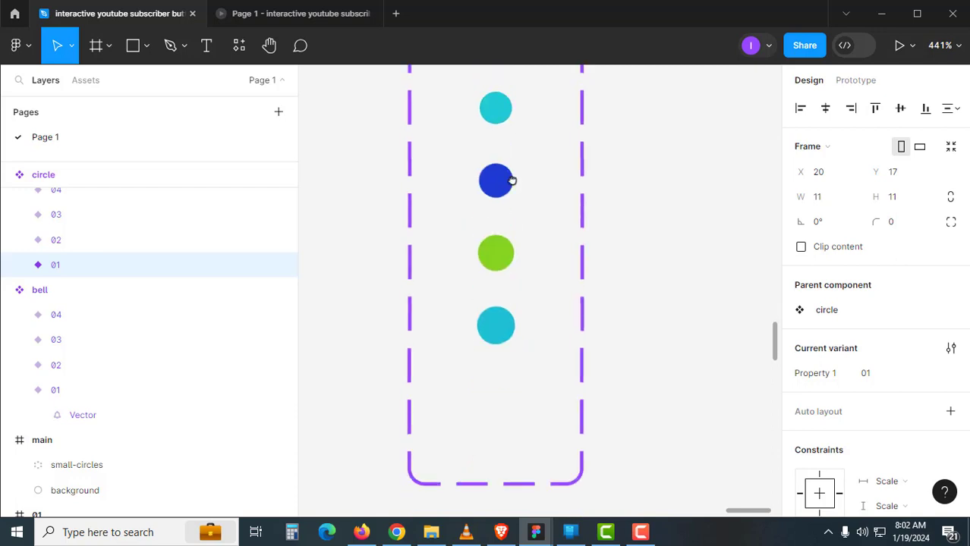
left_click_drag(531, 219, 562, 398)
left_click_drag(558, 256, 564, 430)
mouse_move(576, 318)
left_mouse_down()
mouse_move(578, 446)
mouse_move(594, 531)
left_mouse_up()
left_click_drag(563, 203, 556, 370)
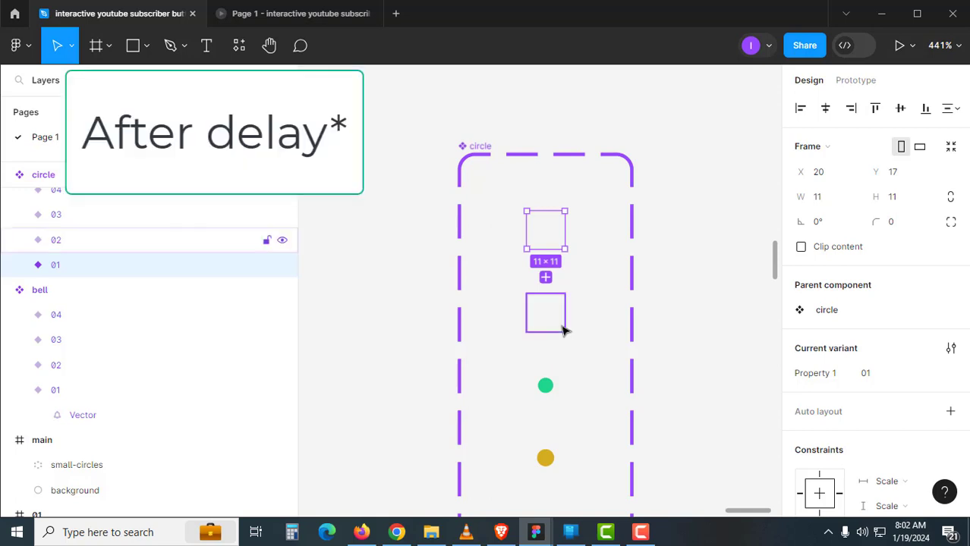
Inspect the After delay interaction of circle variant 01, including its delay, Smart animate easing and duration
scroll(565, 320, "up", 3)
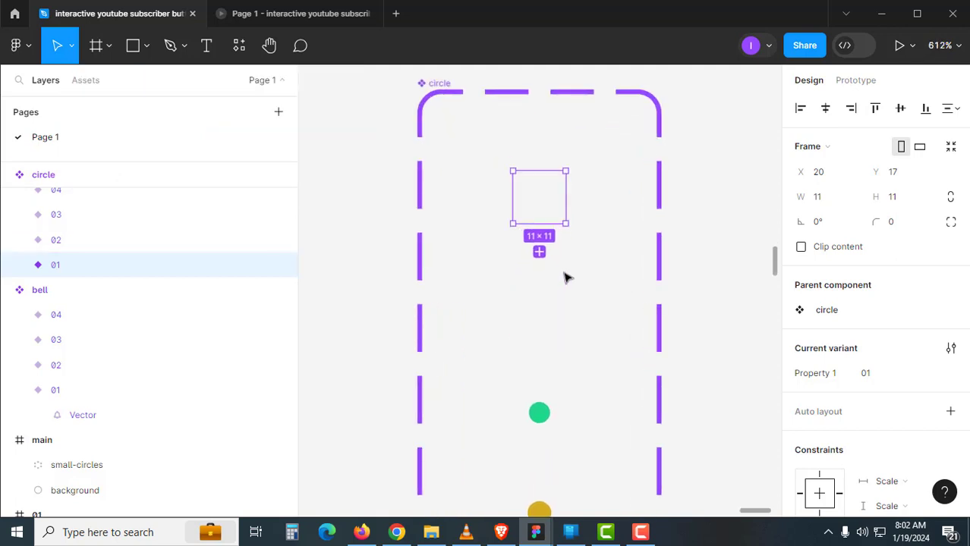
key("Escape")
left_click(850, 80)
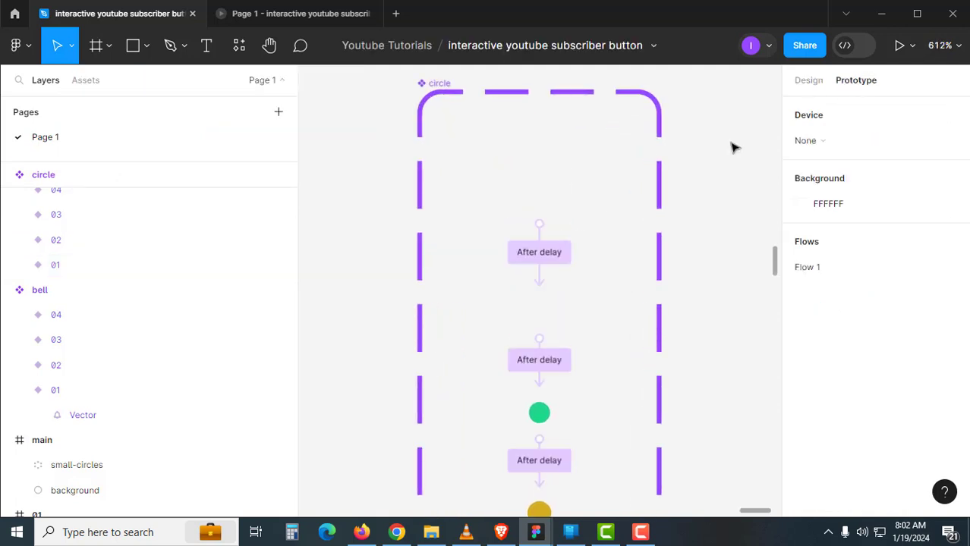
left_click(553, 256)
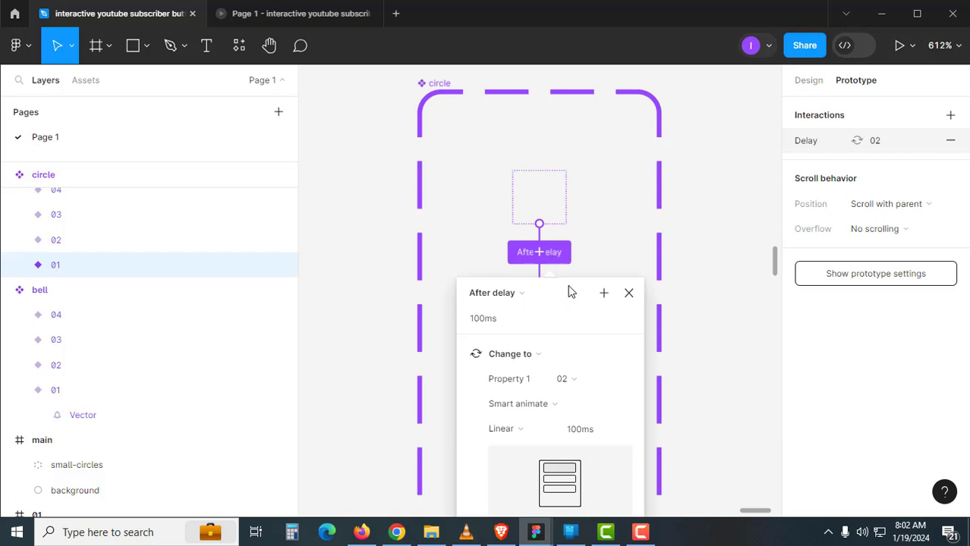
left_click_drag(570, 291, 702, 190)
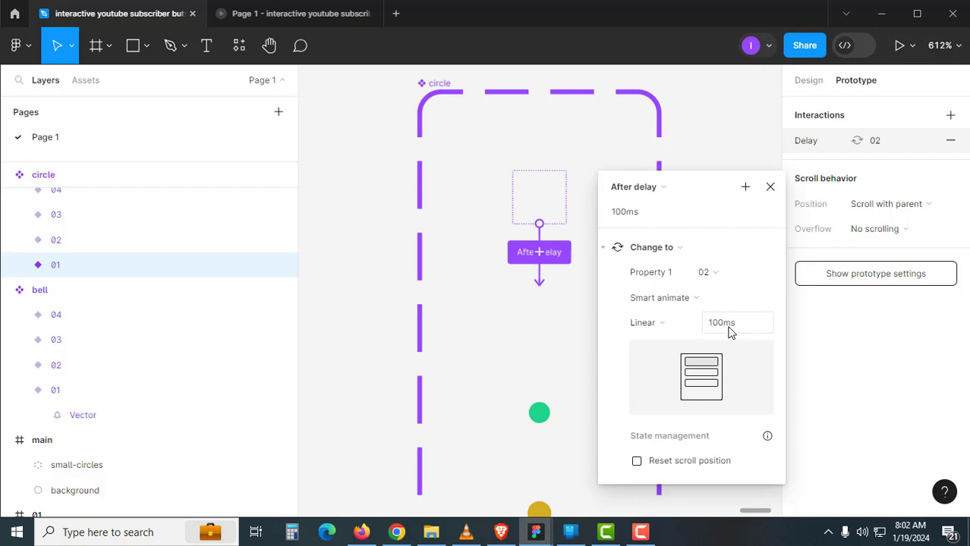
left_click(770, 186)
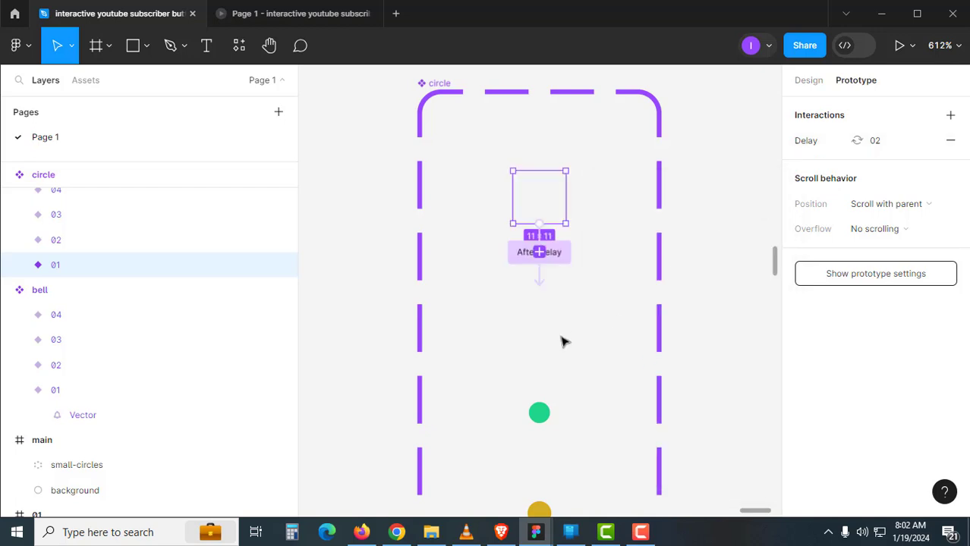
Inspect the After delay interaction settings of circle variant 02
left_click(562, 334)
left_click(539, 362)
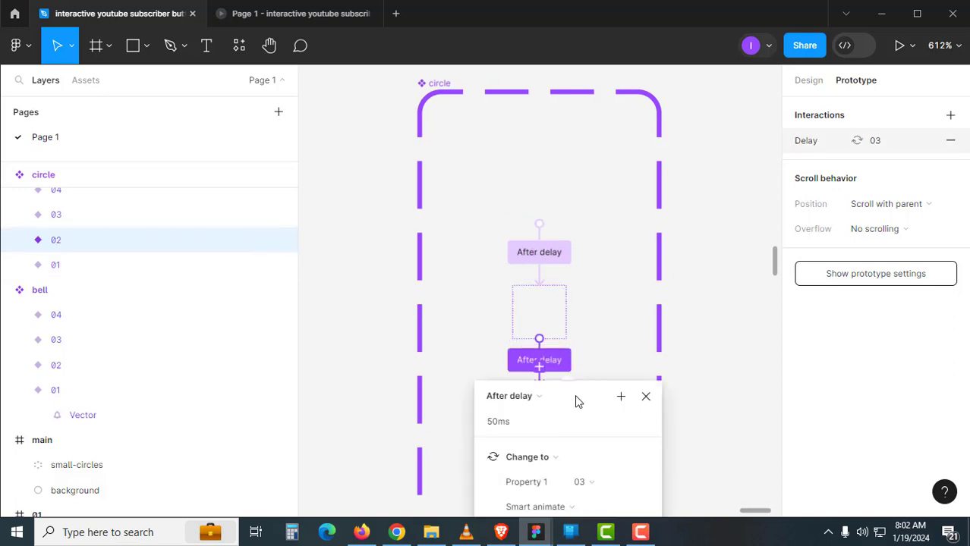
left_click_drag(576, 398, 612, 325)
left_click_drag(675, 256, 684, 237)
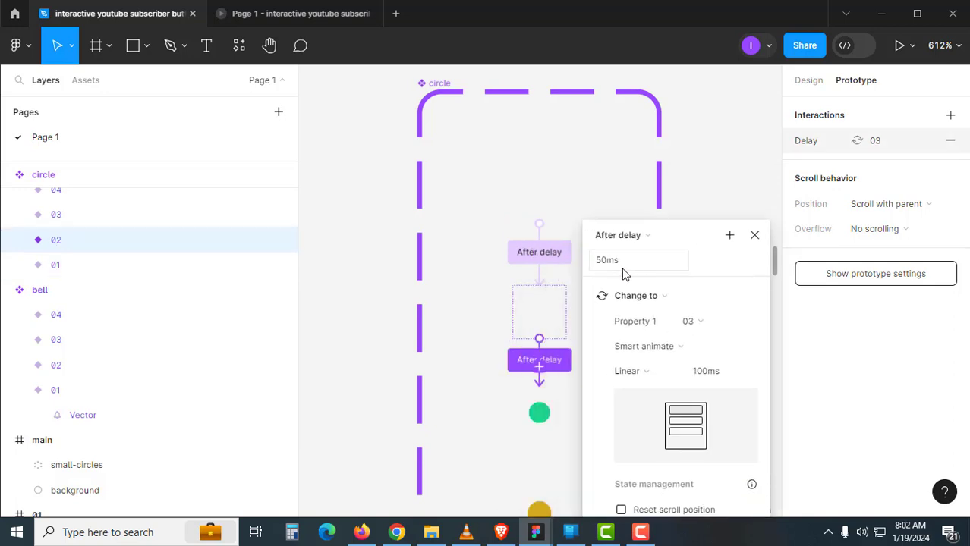
left_click(754, 236)
Review the remaining circle variants and check the interactions of the final empty variant 14
scroll(706, 245, "down", 5)
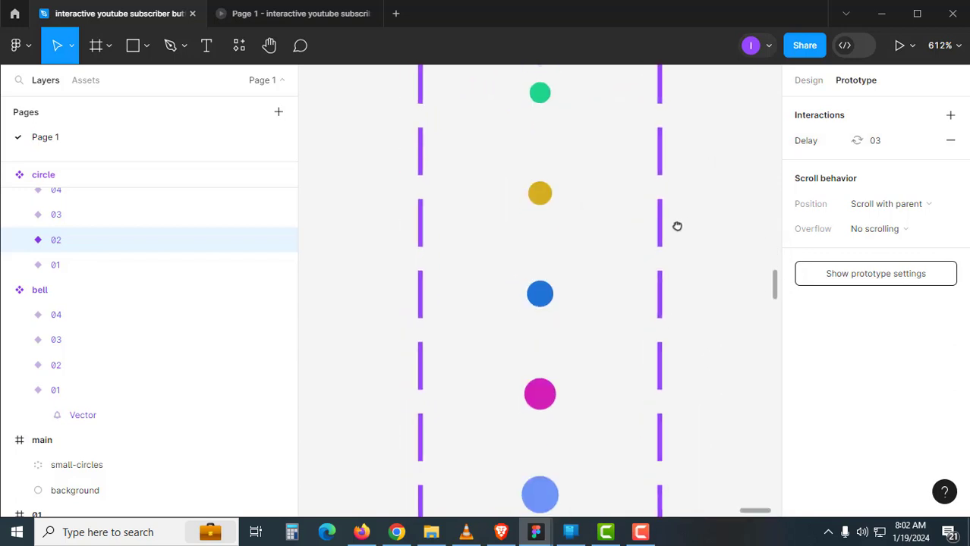
scroll(677, 226, "down", 10)
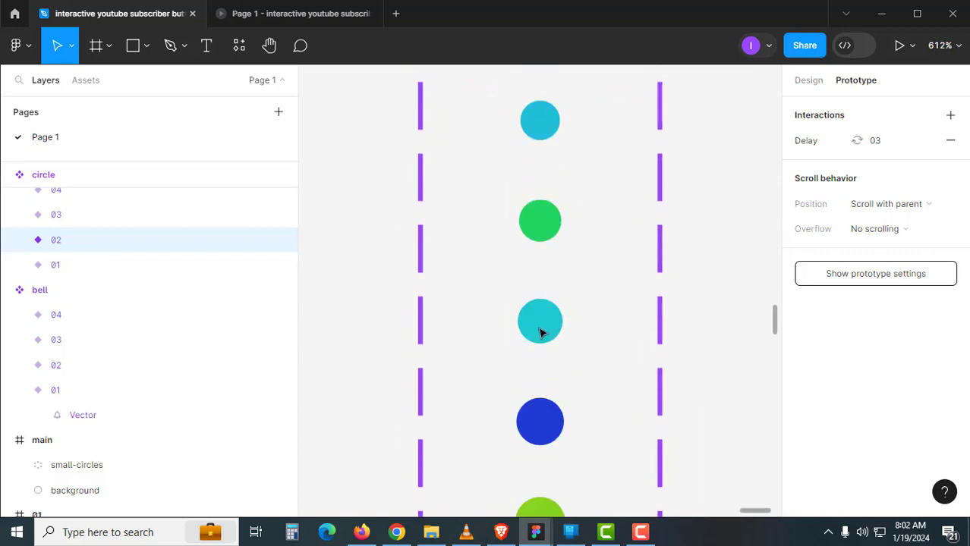
scroll(540, 333, "down", 6)
scroll(539, 333, "down", 5)
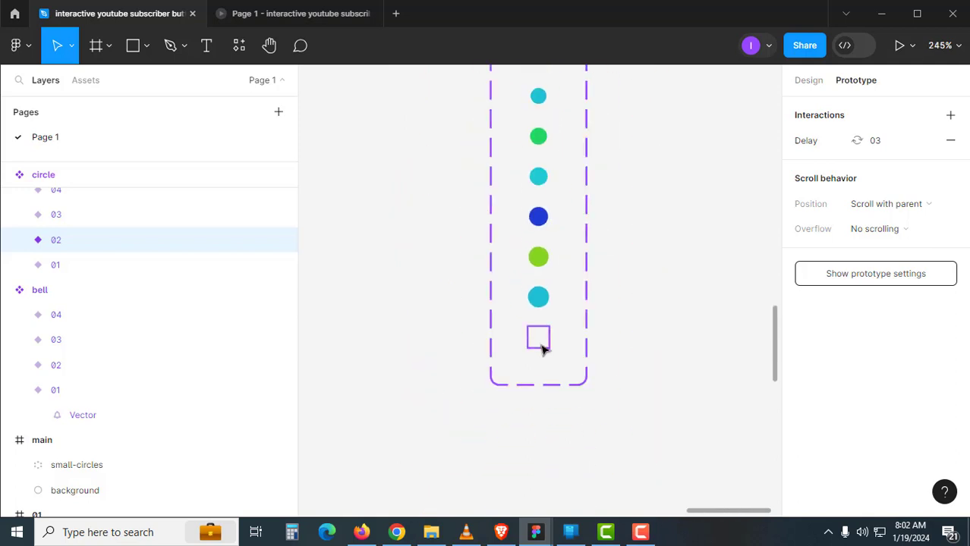
left_click(545, 340)
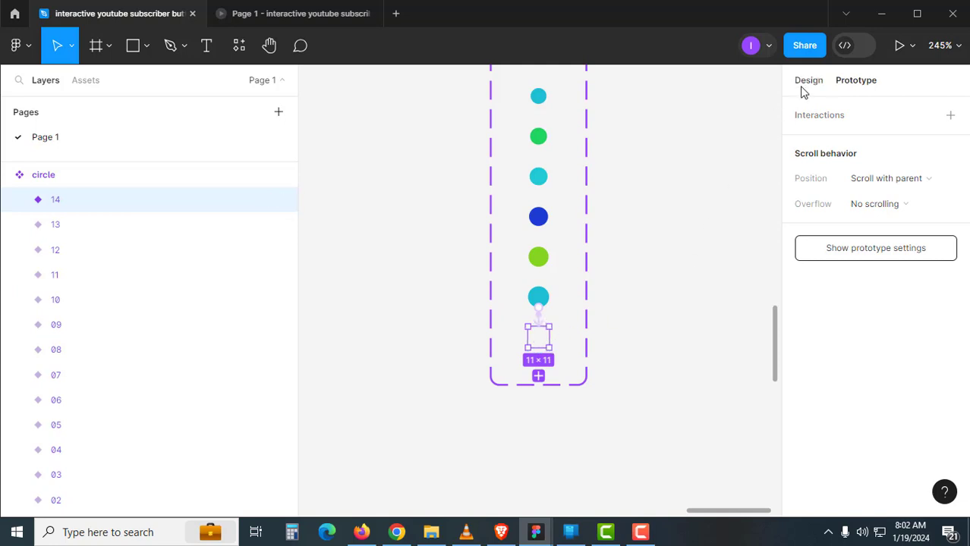
Examine the empty first circle variant, checking its interaction and design properties
scroll(649, 411, "up", 10)
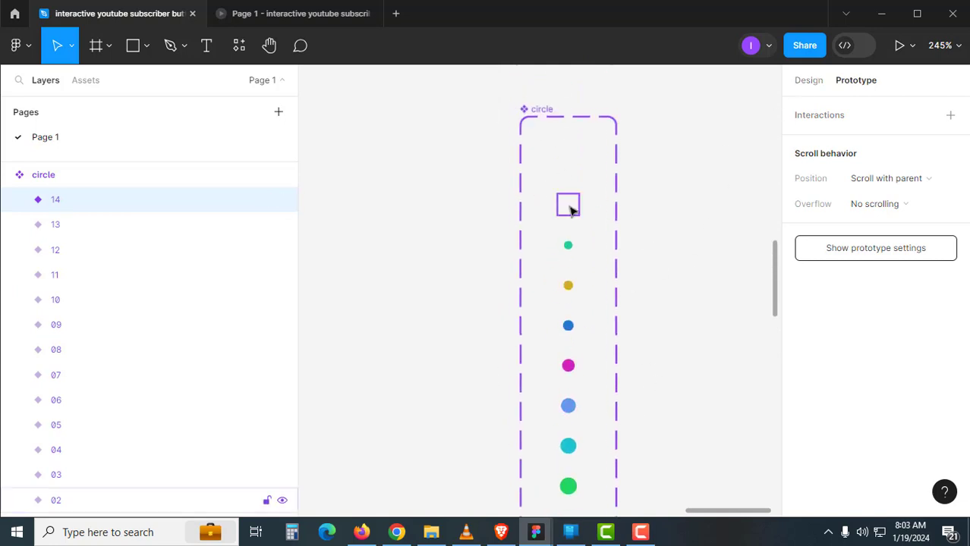
left_click(573, 160)
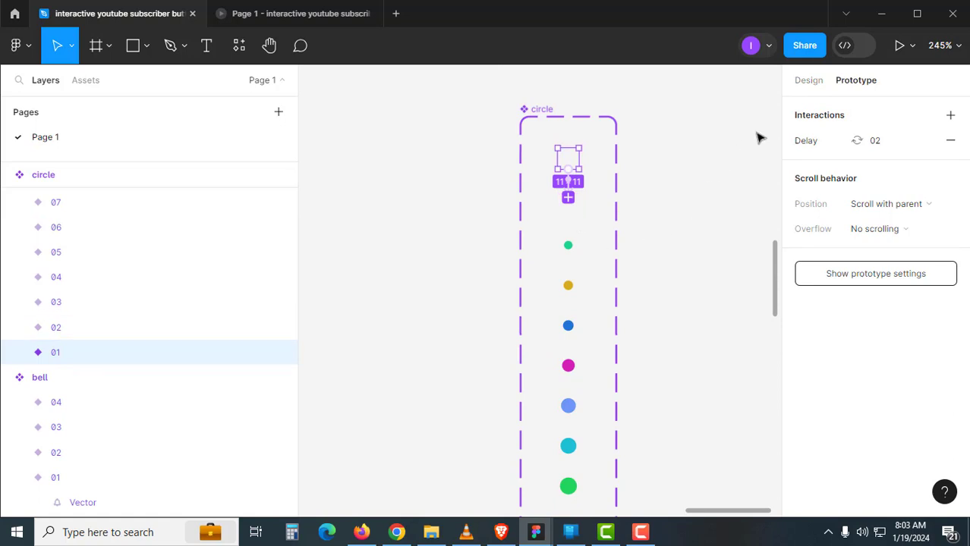
left_click(808, 80)
left_click(592, 180)
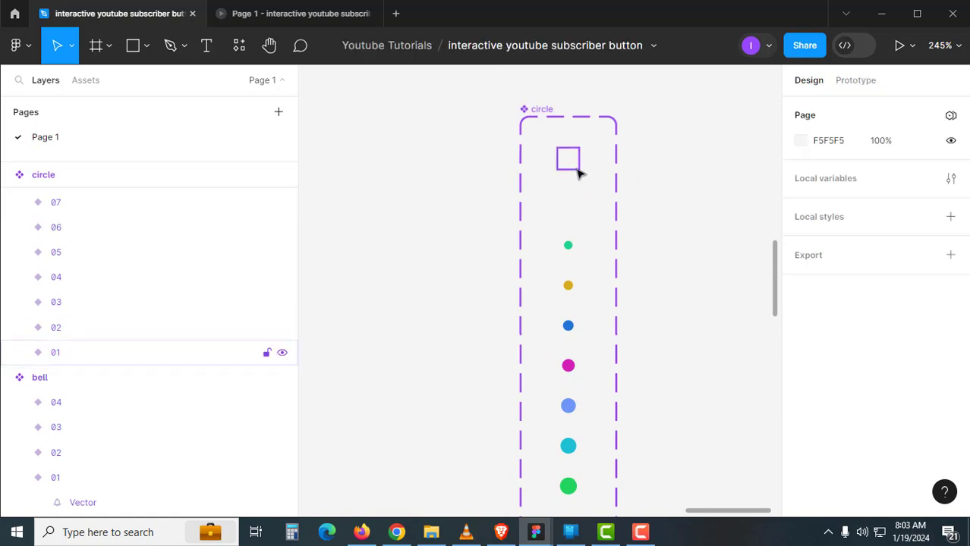
left_click(577, 166)
left_click(385, 265)
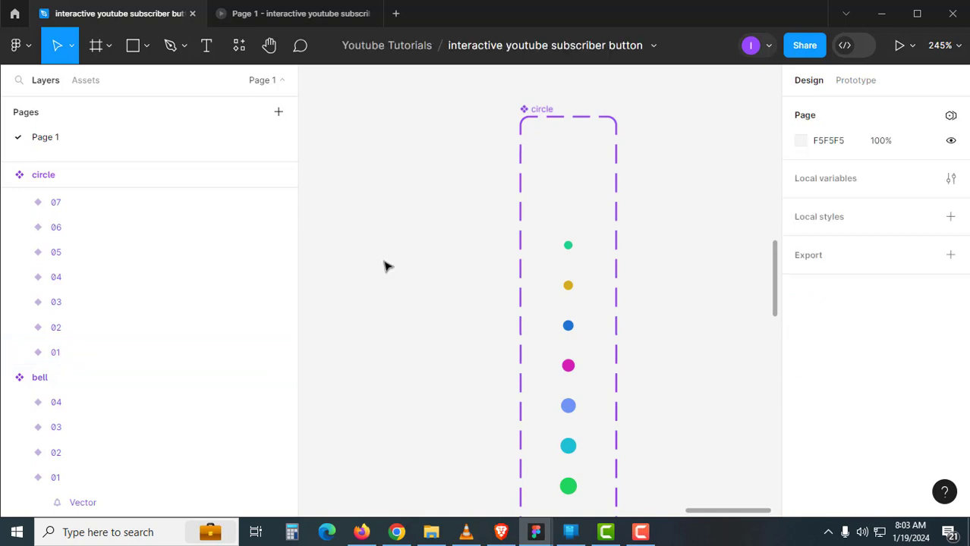
Find the Play frame and examine its prototype flow settings and design properties
scroll(393, 261, "down", 4)
left_click_drag(394, 260, 650, 277)
left_click_drag(459, 240, 654, 272)
left_click_drag(418, 242, 689, 372)
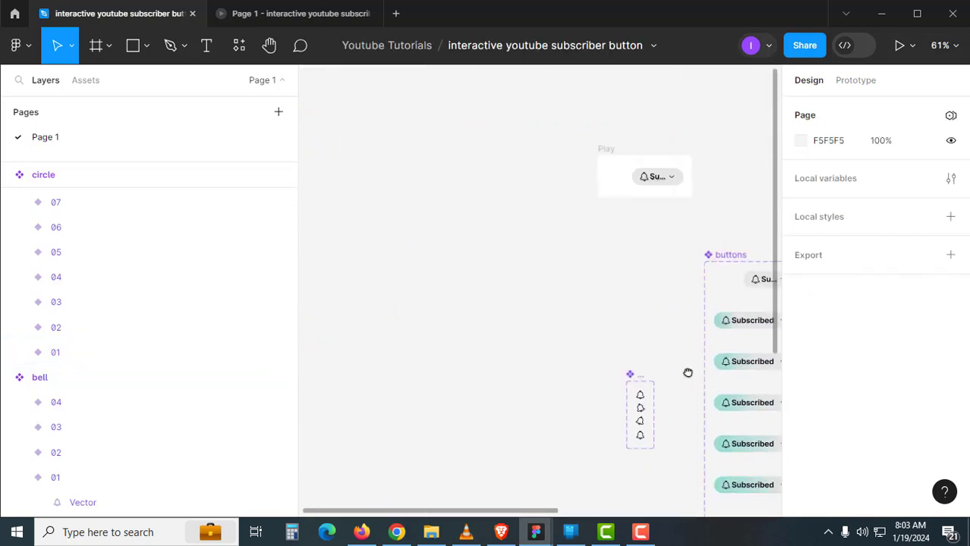
left_click_drag(576, 233, 536, 247)
scroll(569, 188, "up", 4)
left_click_drag(565, 188, 520, 202)
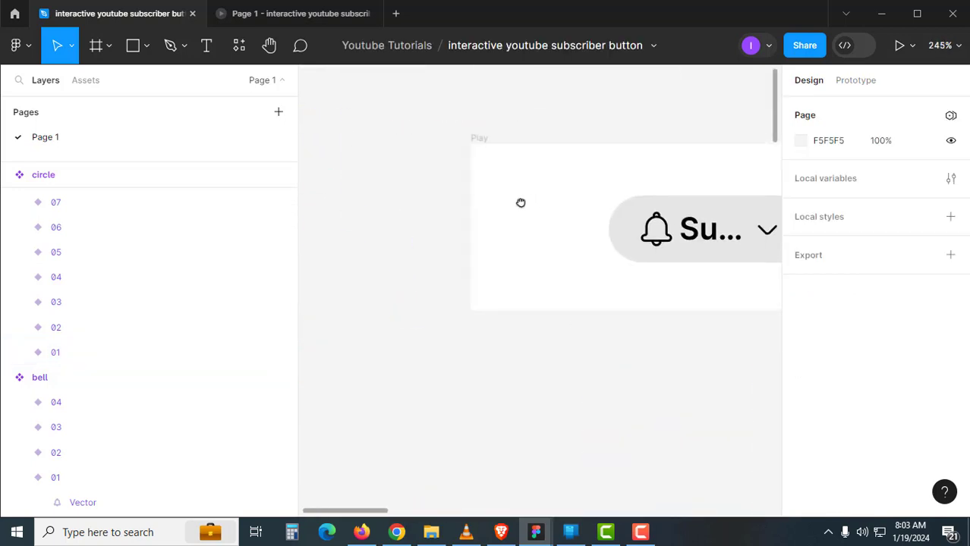
left_click(485, 145)
left_click(841, 81)
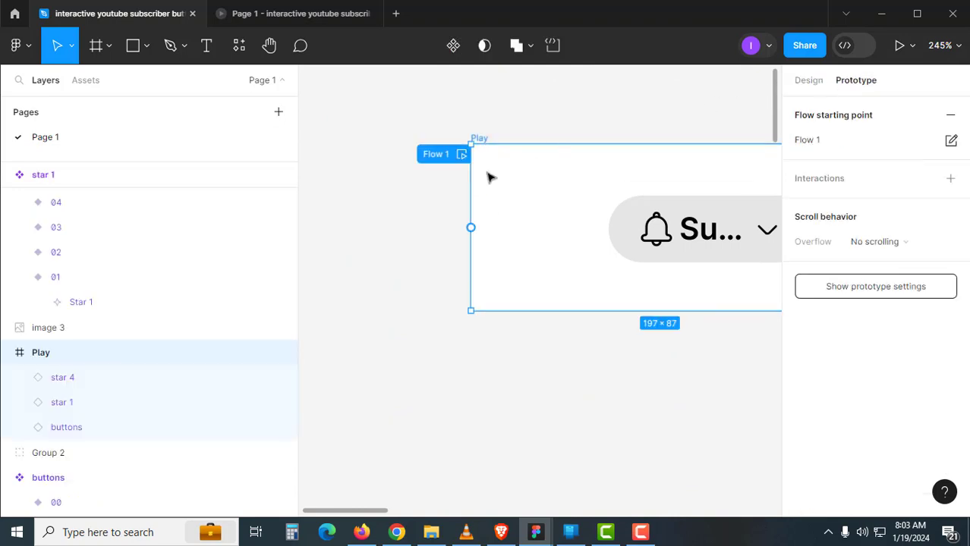
left_click(809, 80)
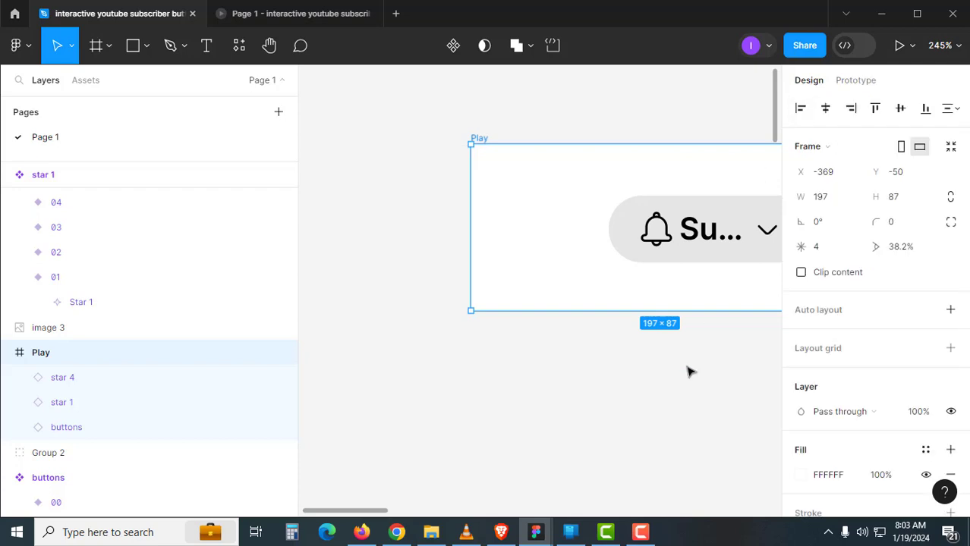
Paste the circle component instance into the Play frame and place it just below the subscribe button's left end
left_click(688, 370)
left_click_drag(688, 370, 569, 333)
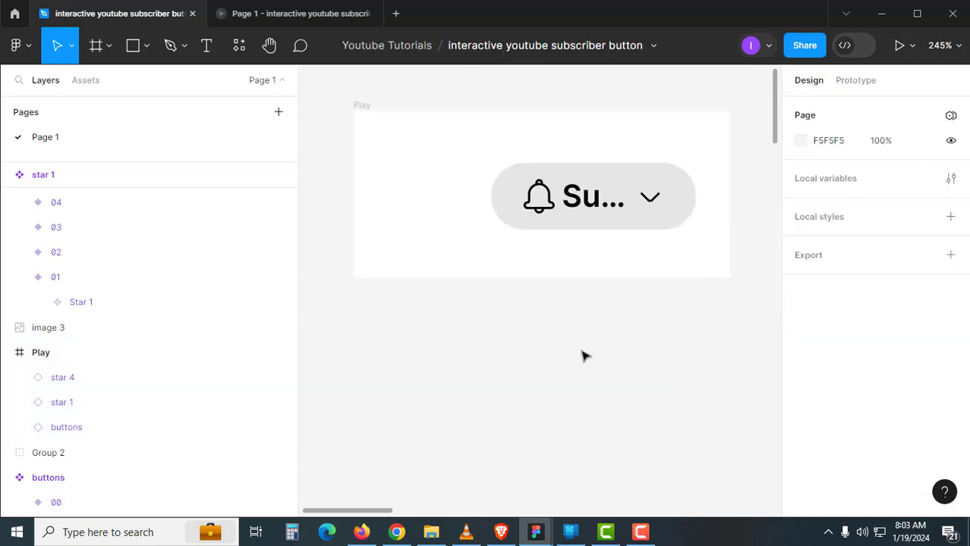
key("ctrl+v")
left_click(582, 355)
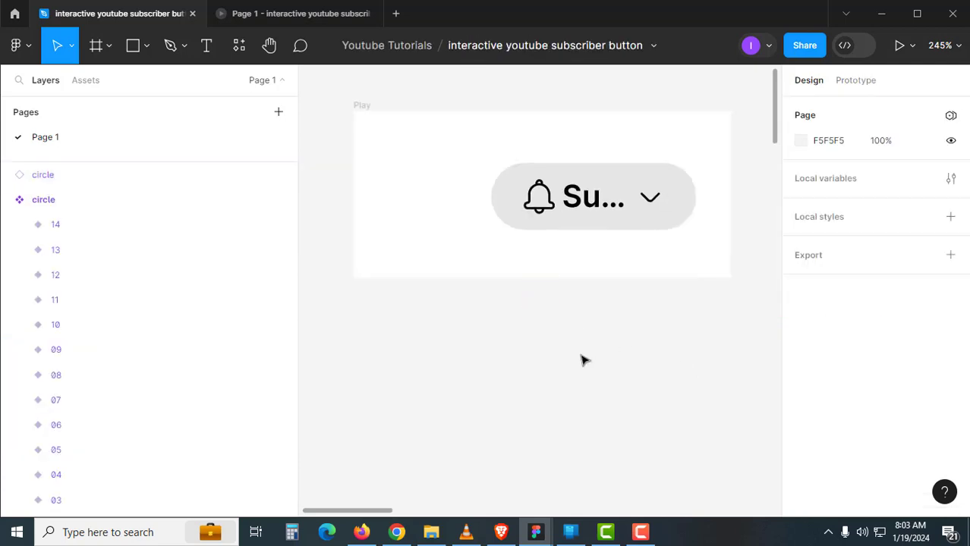
left_click(549, 296)
left_click_drag(541, 293, 525, 364)
left_click(496, 263, "ctrl")
left_click(495, 262, "ctrl")
left_click(638, 487)
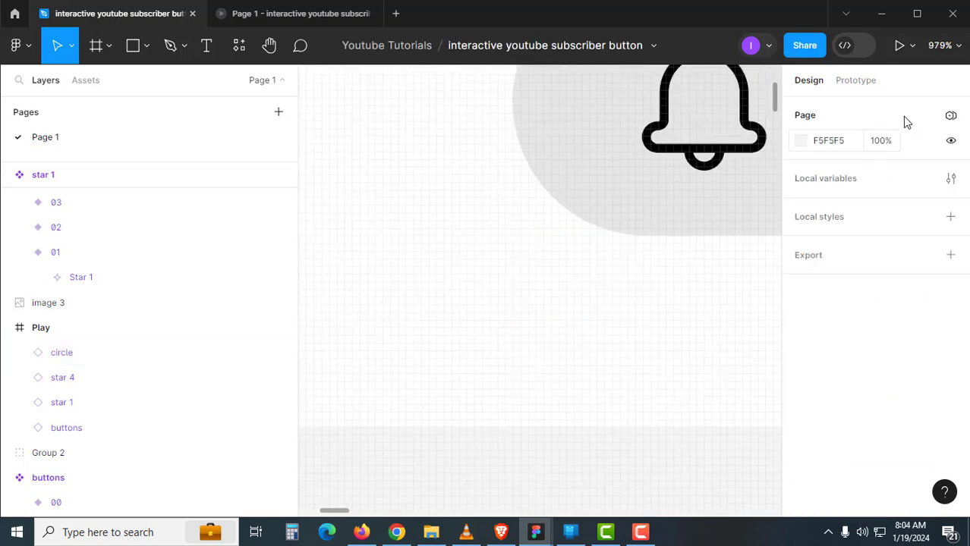
Show layer outlines on the canvas so the nearly invisible instances can be located
left_click(939, 51)
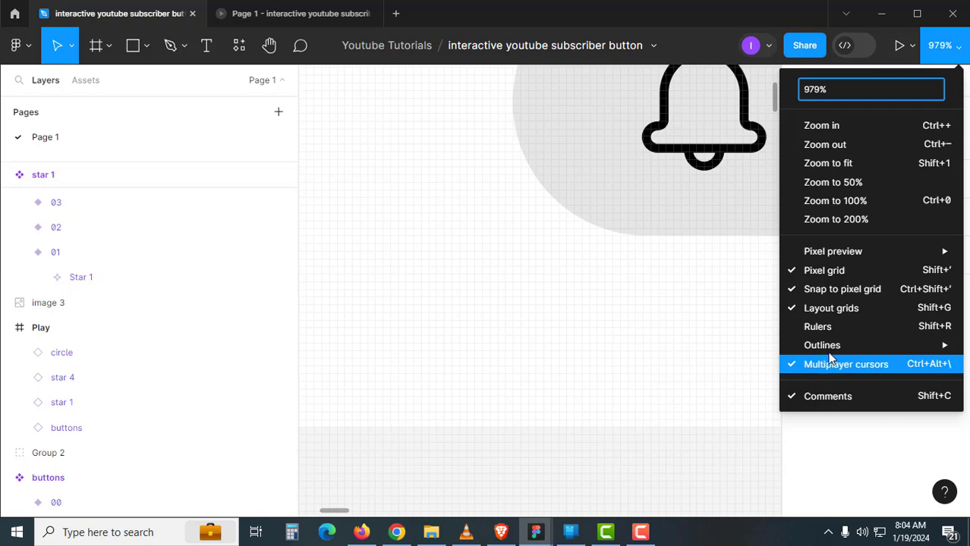
mouse_move(825, 347)
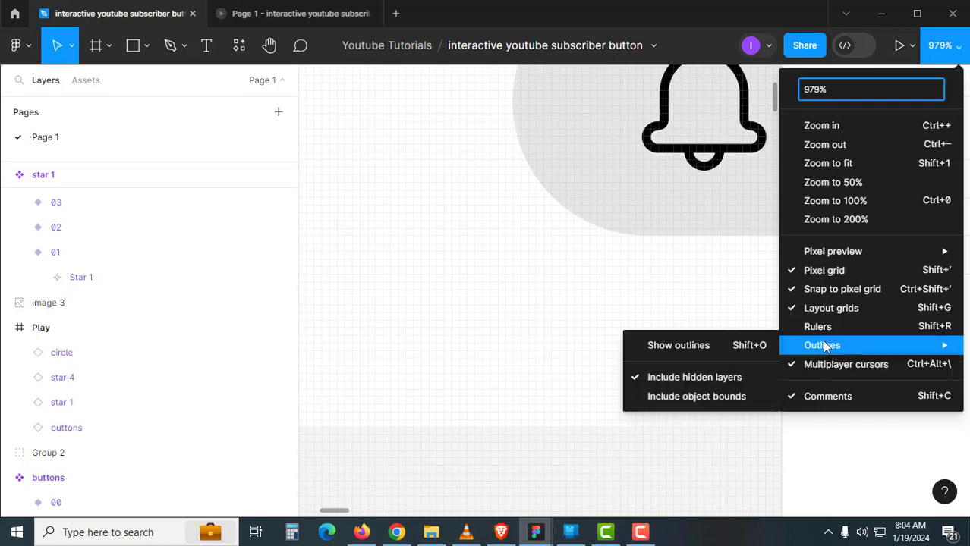
left_click(736, 350)
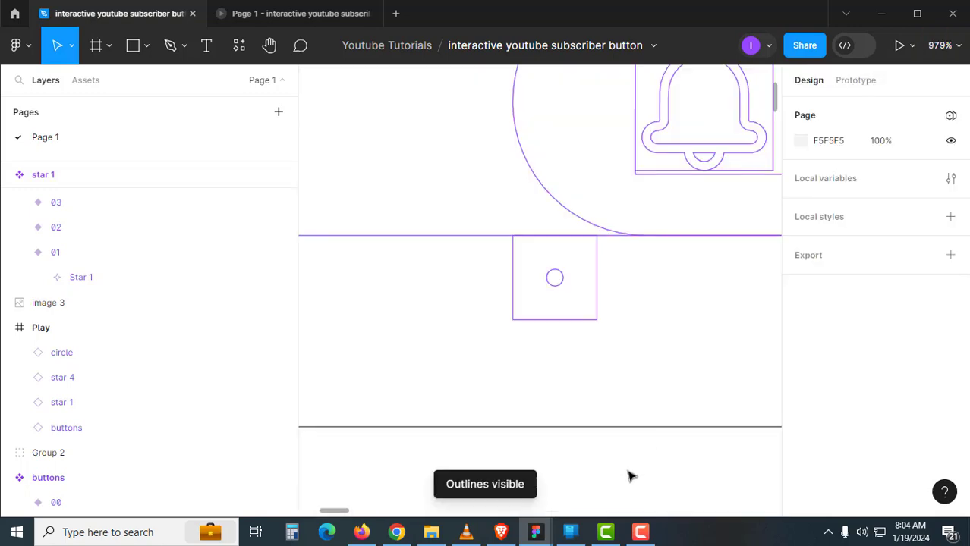
Examine the circle instance's bounds and its placement below the button in the Play frame
left_click(593, 324, "alt")
left_click(581, 323)
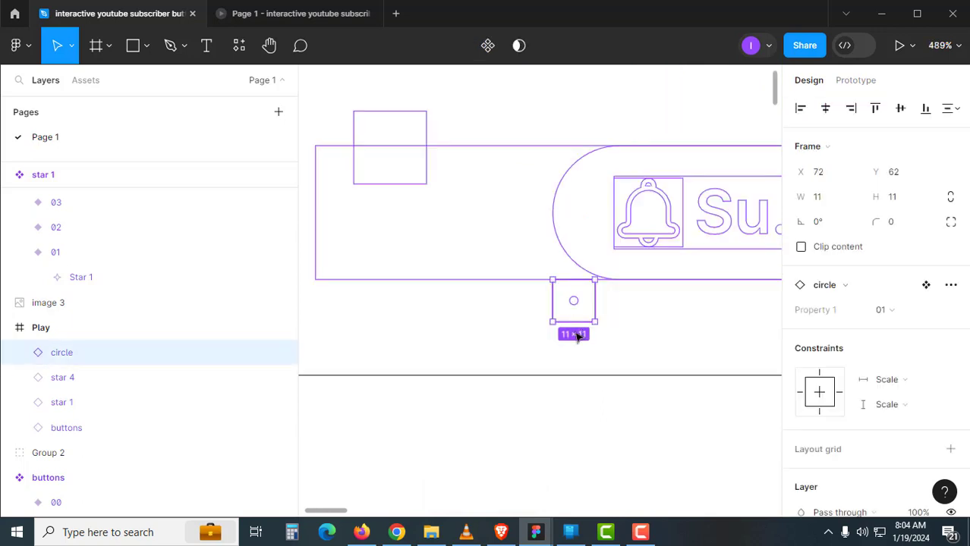
left_click_drag(576, 335, 566, 380)
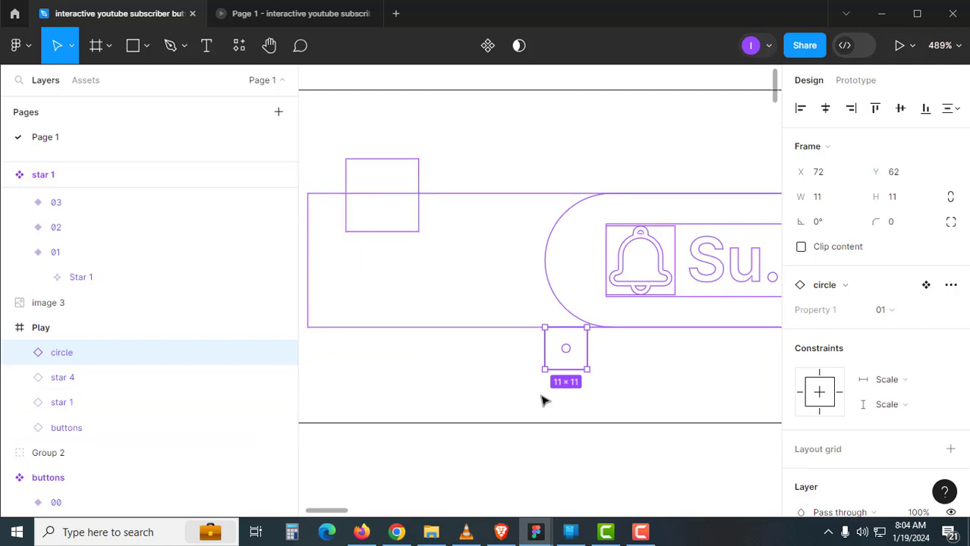
left_click(541, 446)
left_click(570, 377)
left_click_drag(562, 381, 603, 354)
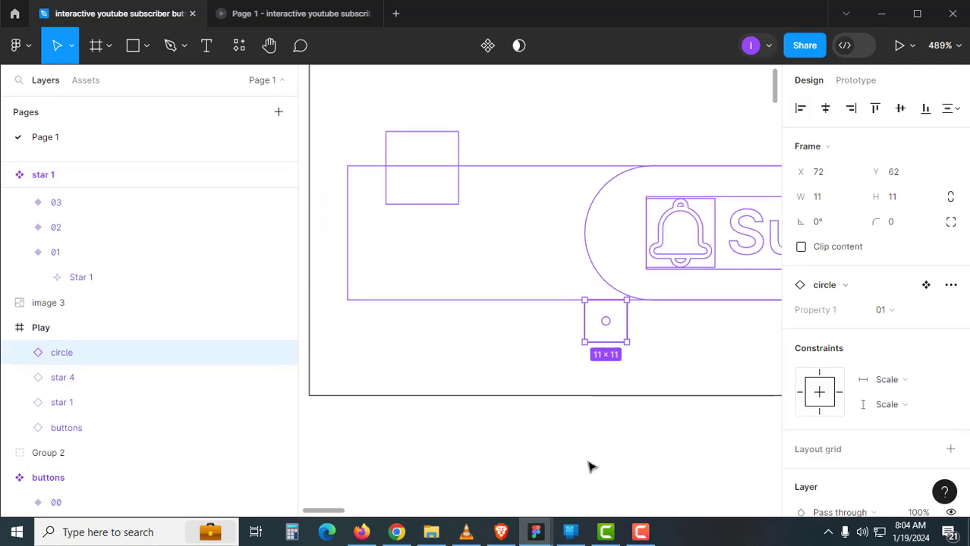
left_click(592, 428)
scroll(576, 433, "right", 3)
scroll(577, 432, "up", 2)
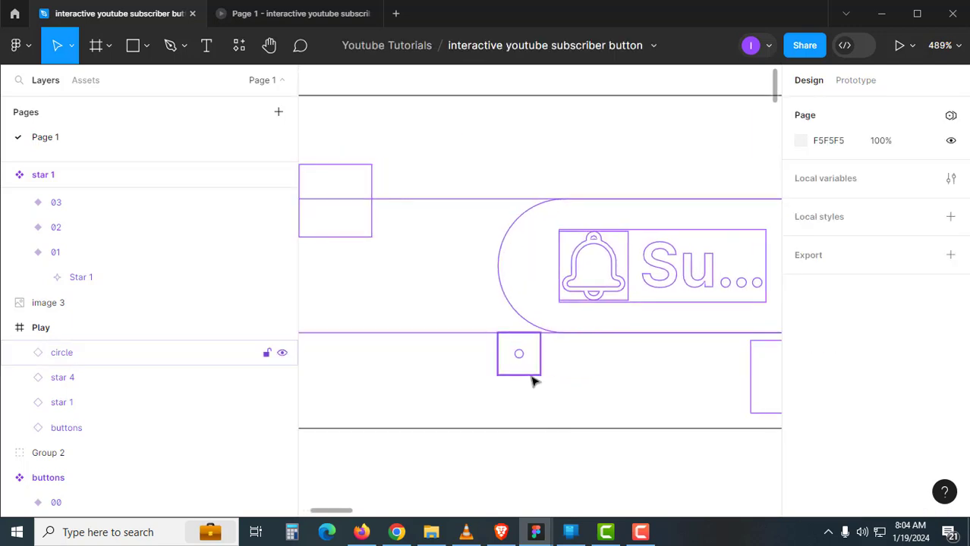
Duplicate the circle instance and place the copy above the button in the Play frame, at about X 122, Y 9
left_click(531, 376)
left_click(547, 372)
left_click(541, 367)
left_click(546, 425)
left_click(533, 382)
left_click_drag(536, 377, 725, 180)
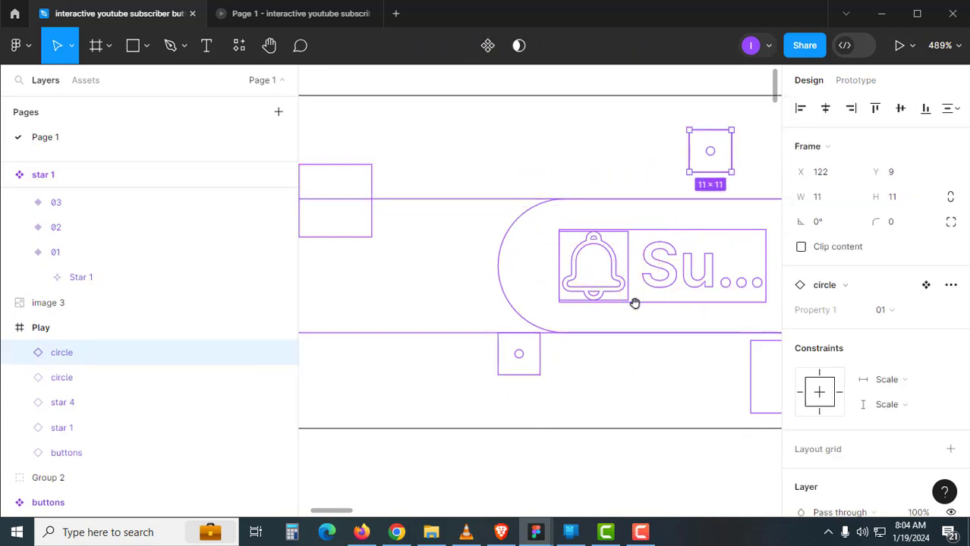
left_click_drag(634, 301, 538, 284)
left_click_drag(556, 342, 574, 363)
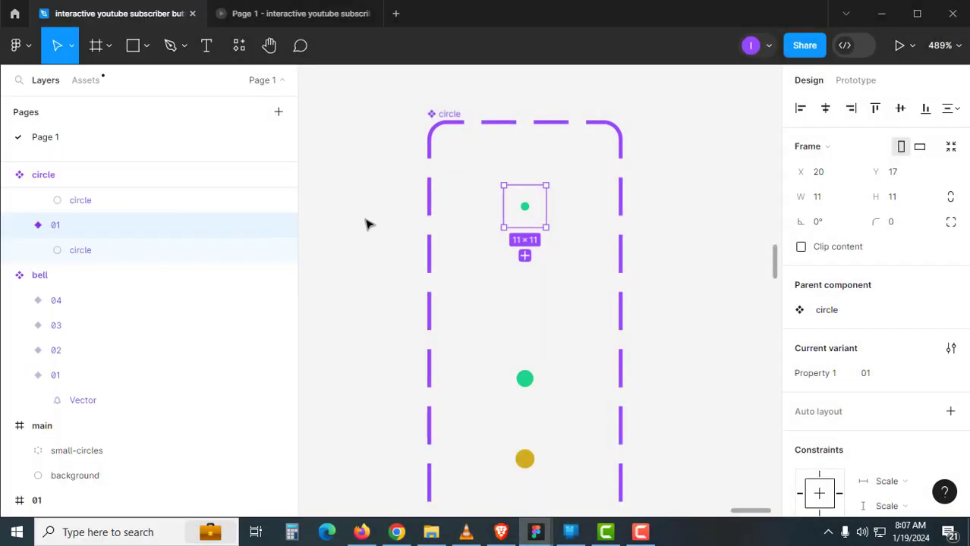
Compare variants 01 and 02 of the circle component, including the circle layer inside variant 01
left_click(129, 252)
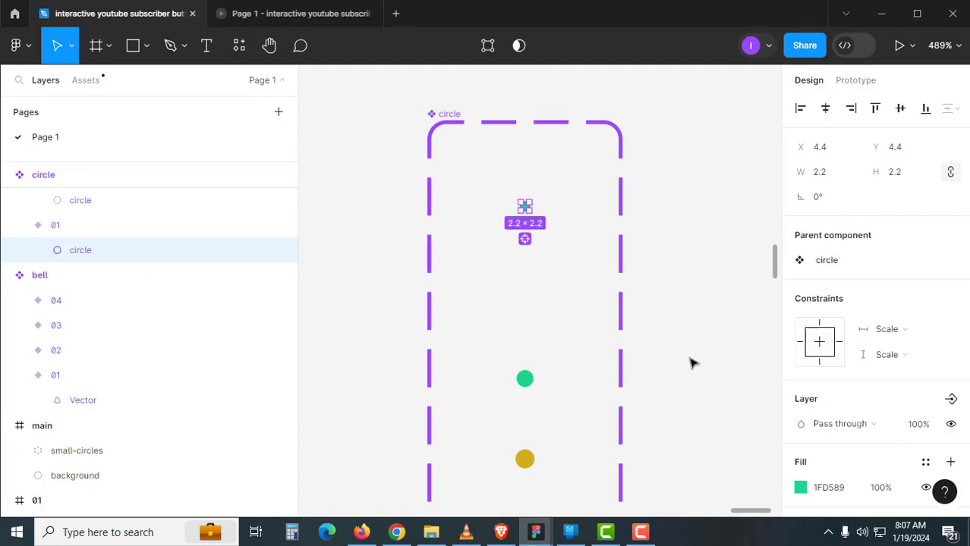
left_click(536, 319)
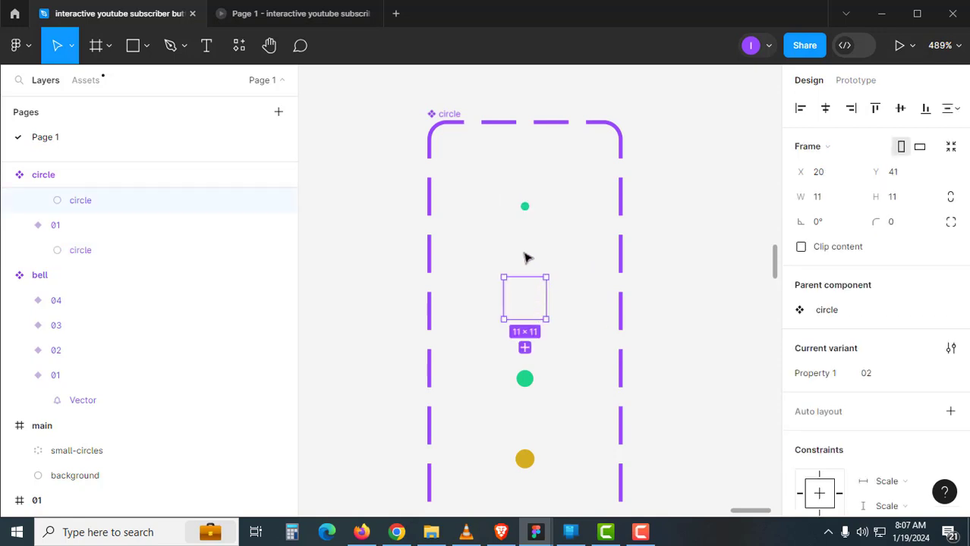
left_click(531, 214)
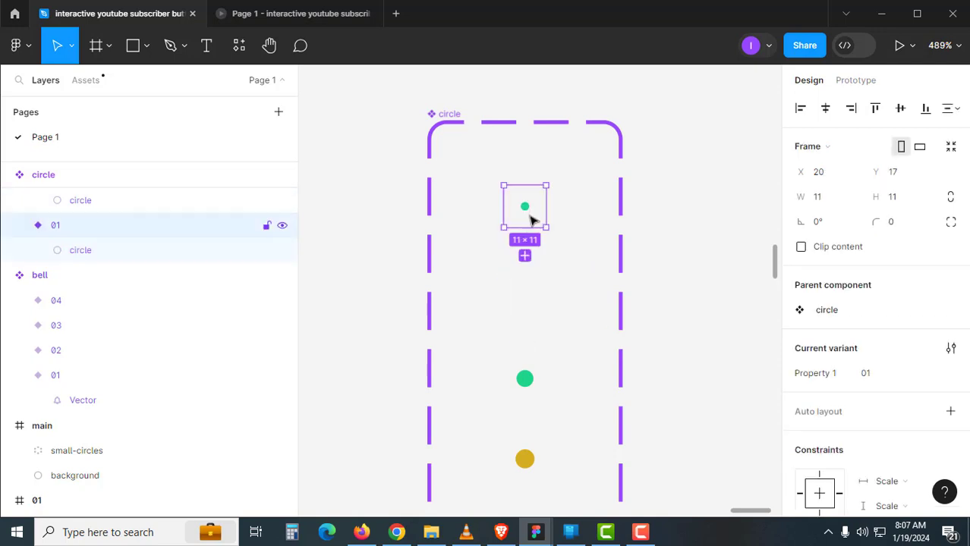
left_click(522, 283)
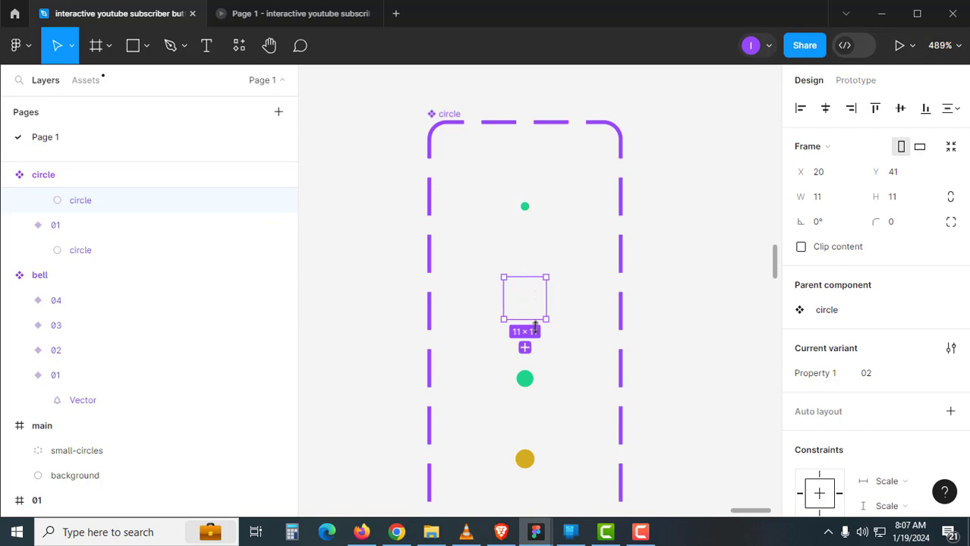
Examine variant 01 of the star 2 component and the layer and fill properties of its Star 1 shape
scroll(600, 396, "down", 1)
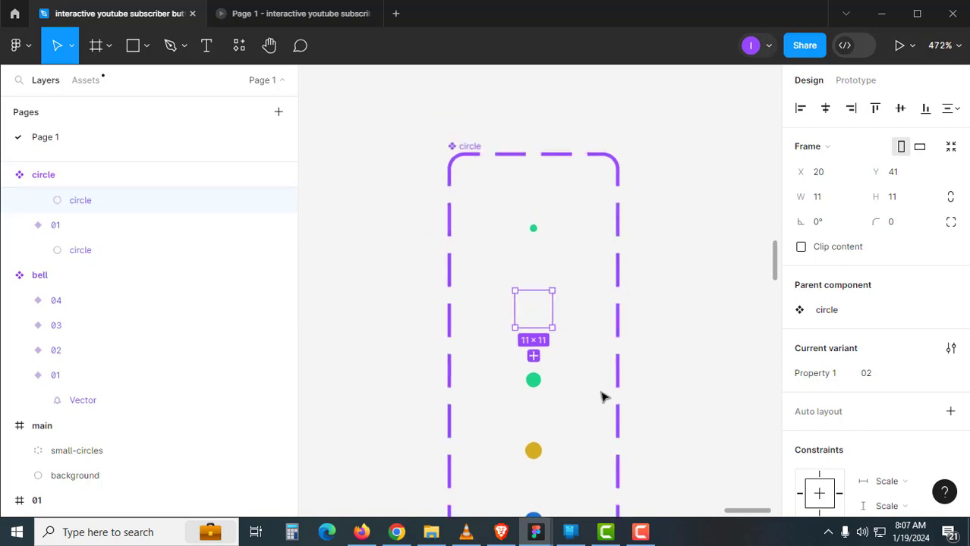
scroll(600, 396, "down", 1)
scroll(600, 396, "left", 5)
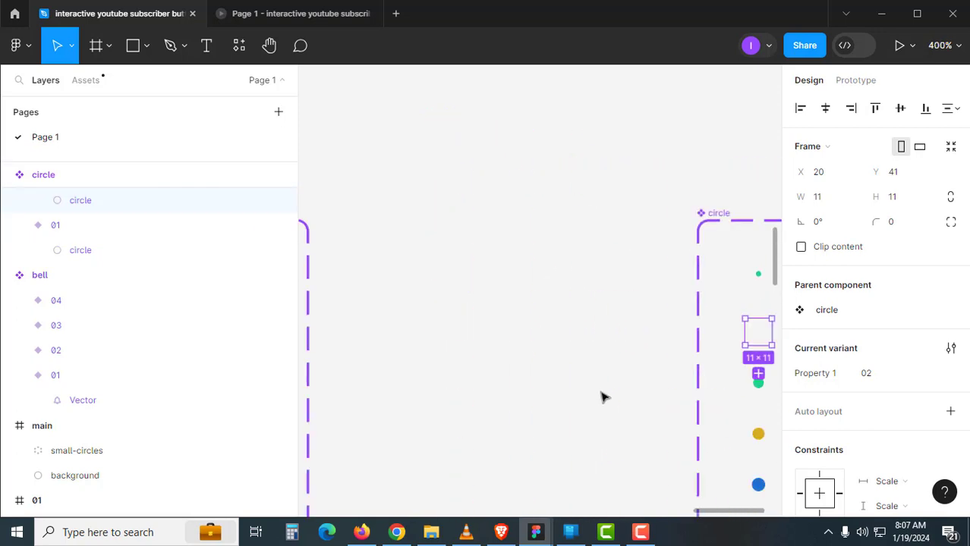
scroll(600, 396, "down", 2)
scroll(659, 340, "left", 8)
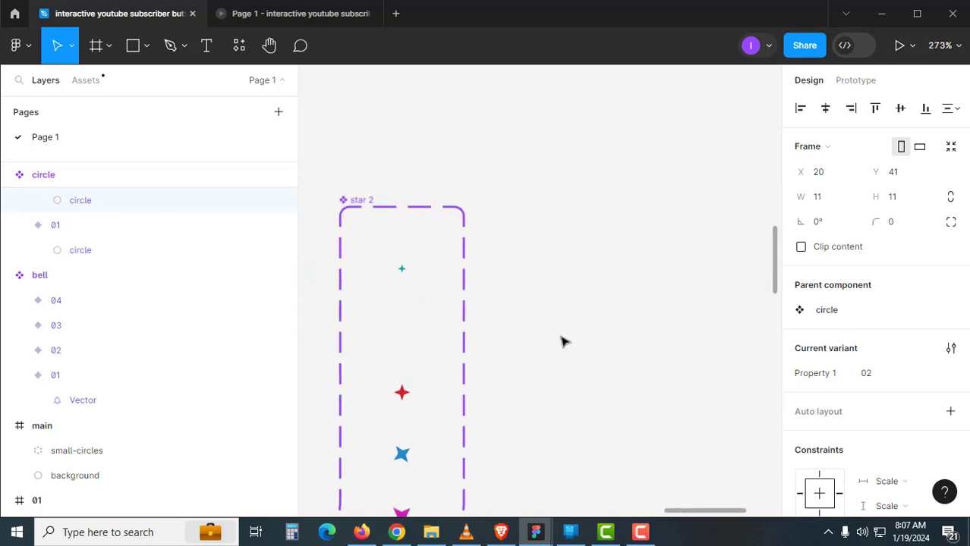
scroll(411, 293, "up", 4)
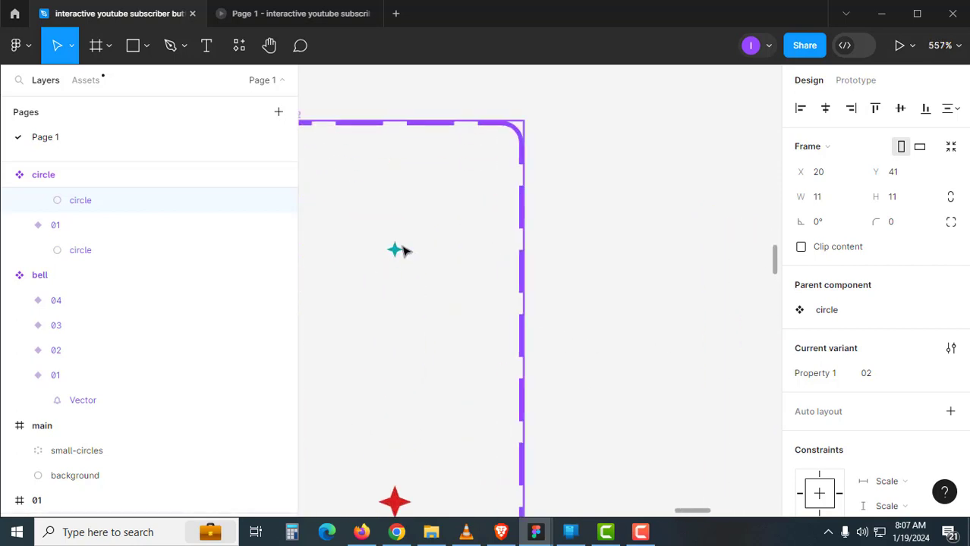
left_click(393, 258)
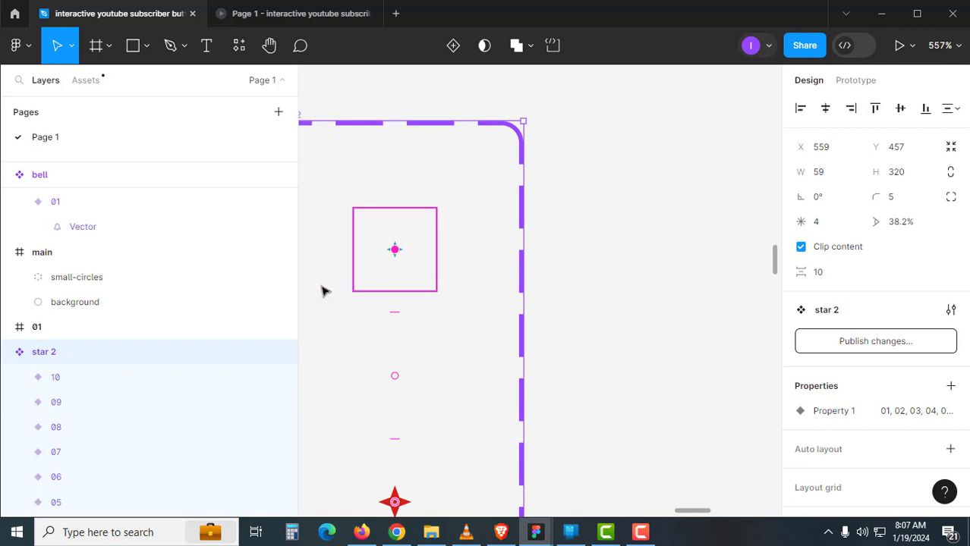
left_click(8, 178)
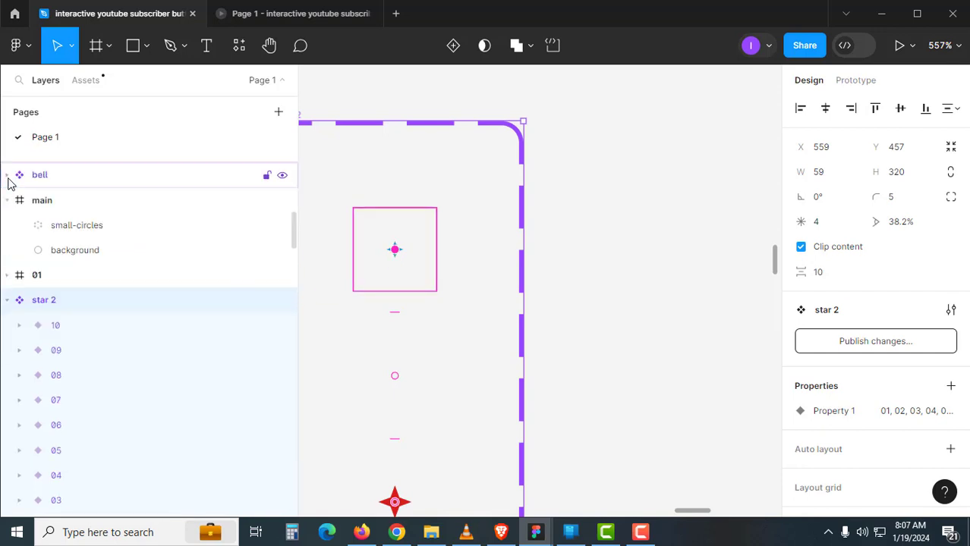
left_click(7, 176)
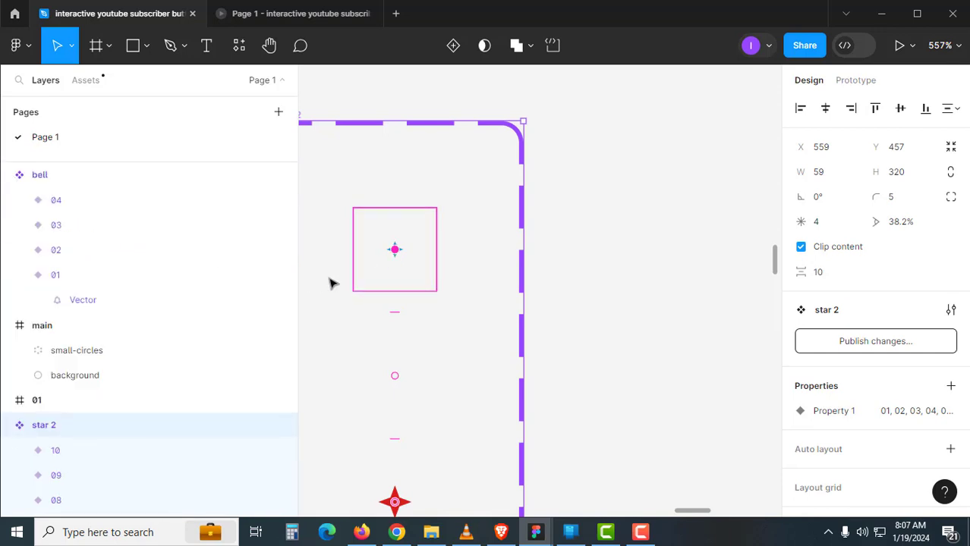
left_click(402, 278)
left_click(402, 282)
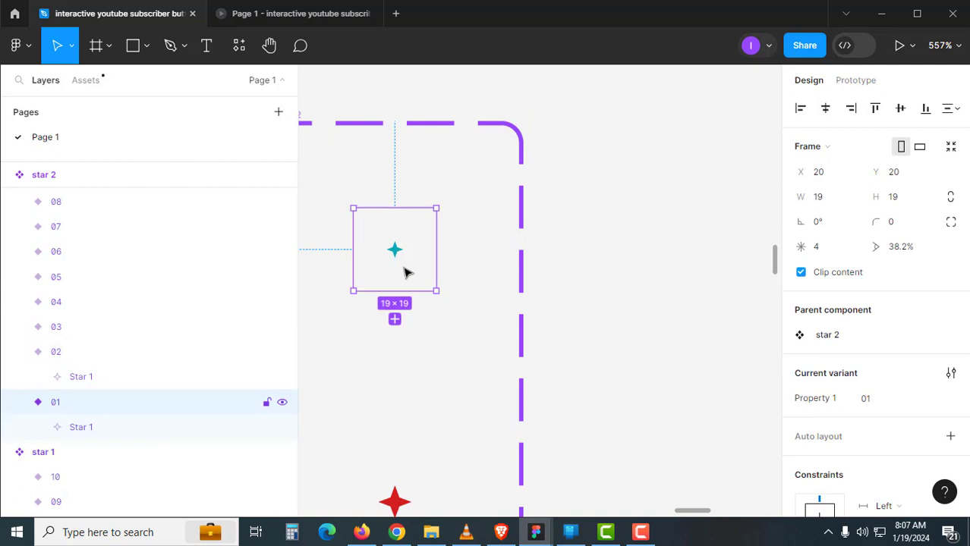
left_click(97, 429)
scroll(889, 417, "down", 3)
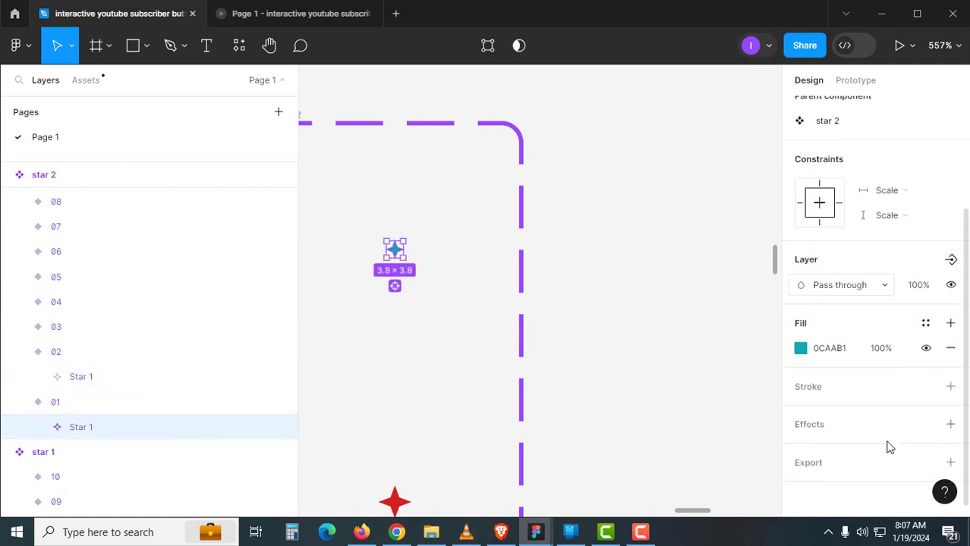
left_click(662, 328)
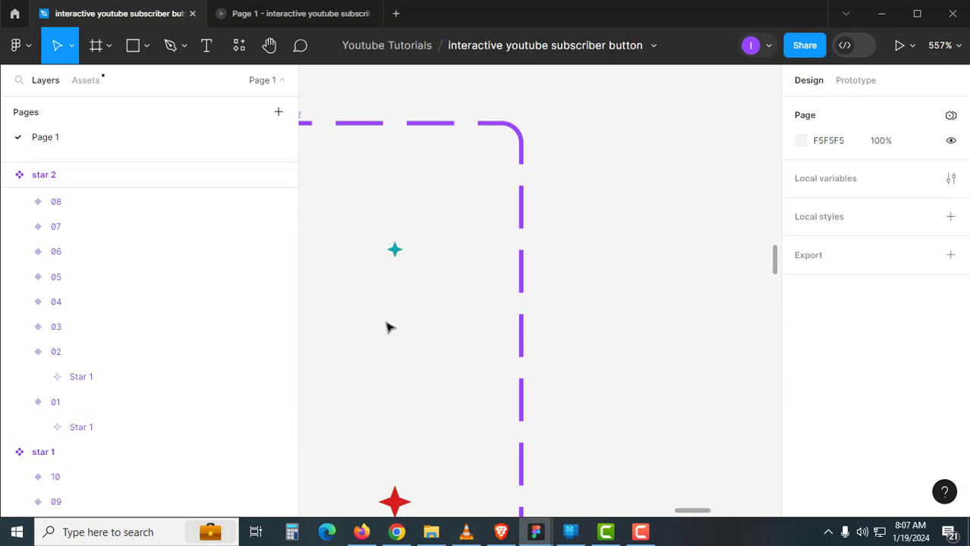
Review the star and circle component sets, and inspect the small shapes around the button in the Play frame
left_click(425, 384)
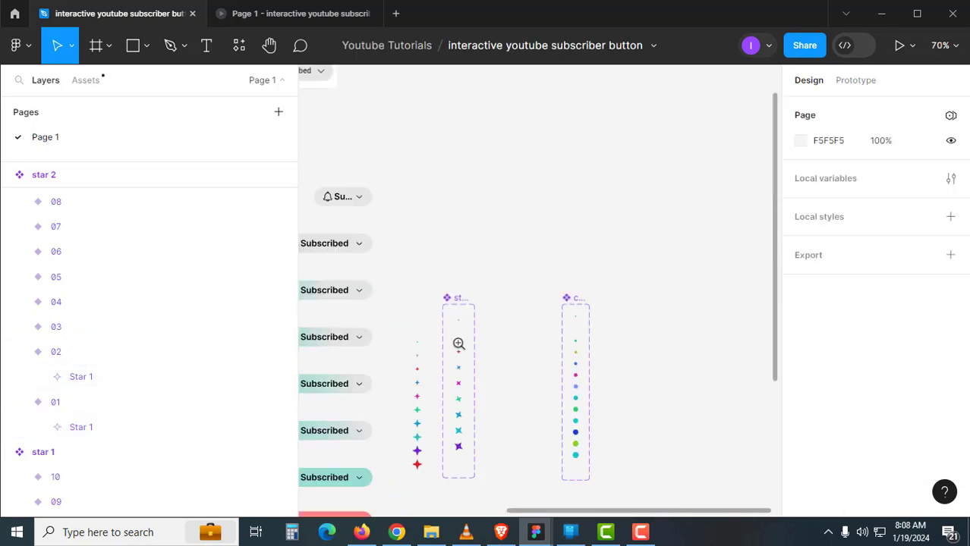
double_click(459, 342)
left_click_drag(414, 343, 556, 355)
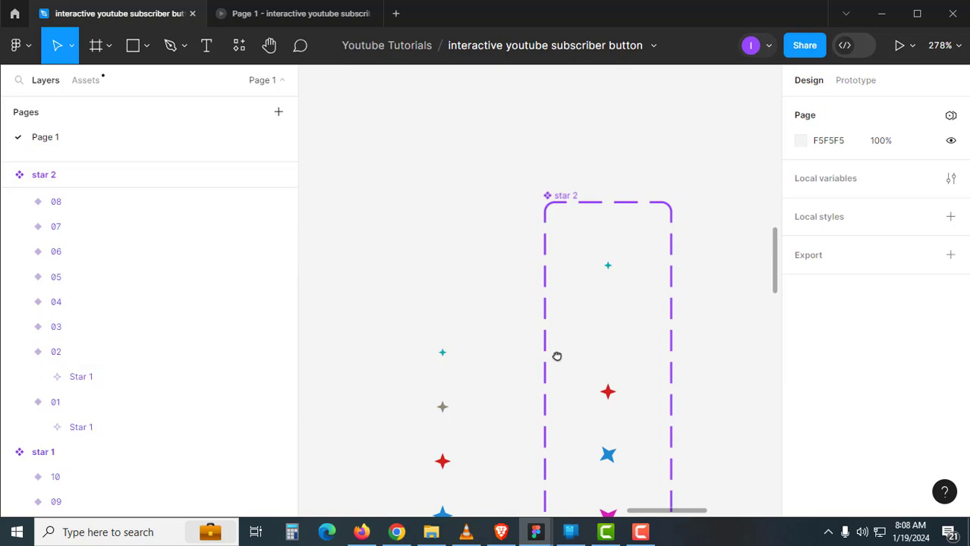
left_click(420, 328, "alt")
left_click_drag(390, 331, 607, 373)
left_click(432, 313, "alt")
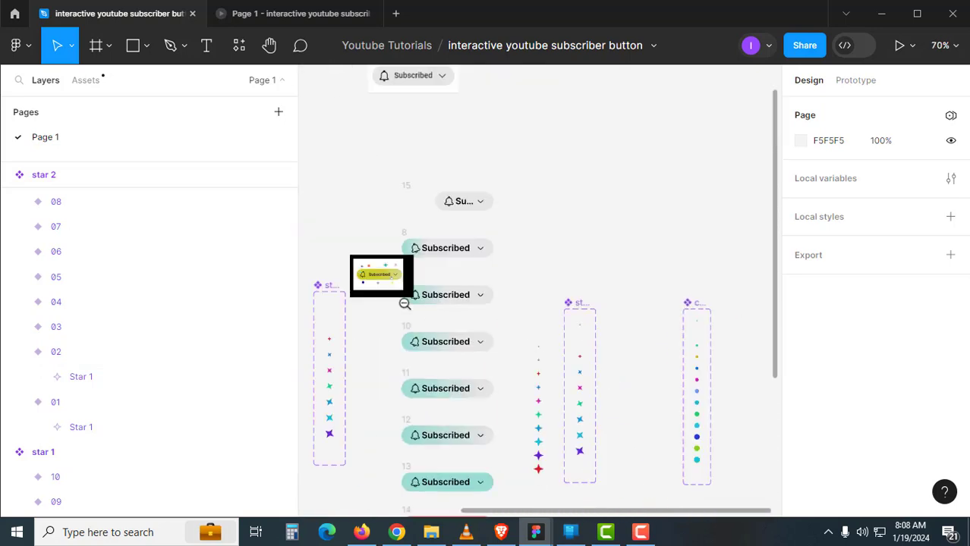
left_click_drag(372, 292, 623, 372)
left_click_drag(418, 253, 572, 411)
left_click(503, 299)
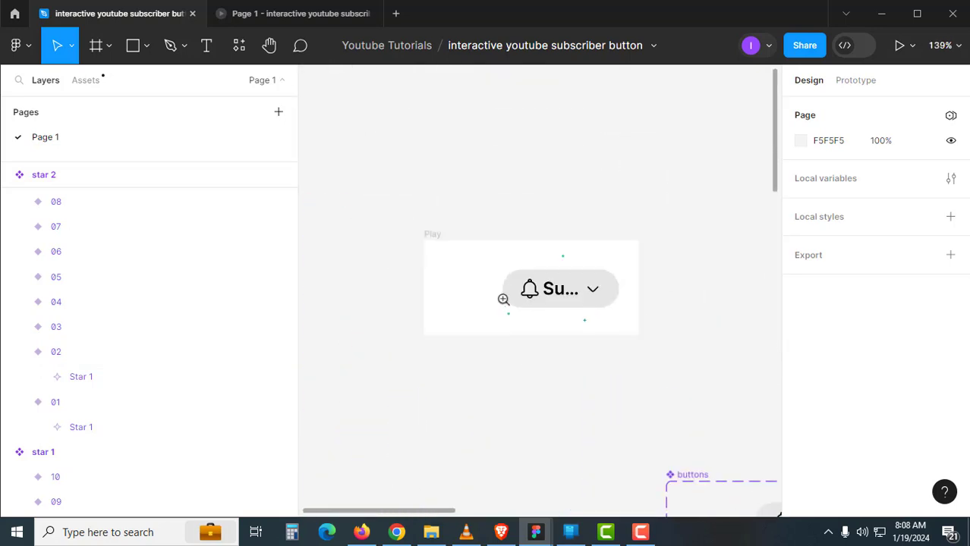
left_click(477, 298)
left_click_drag(513, 336, 435, 331)
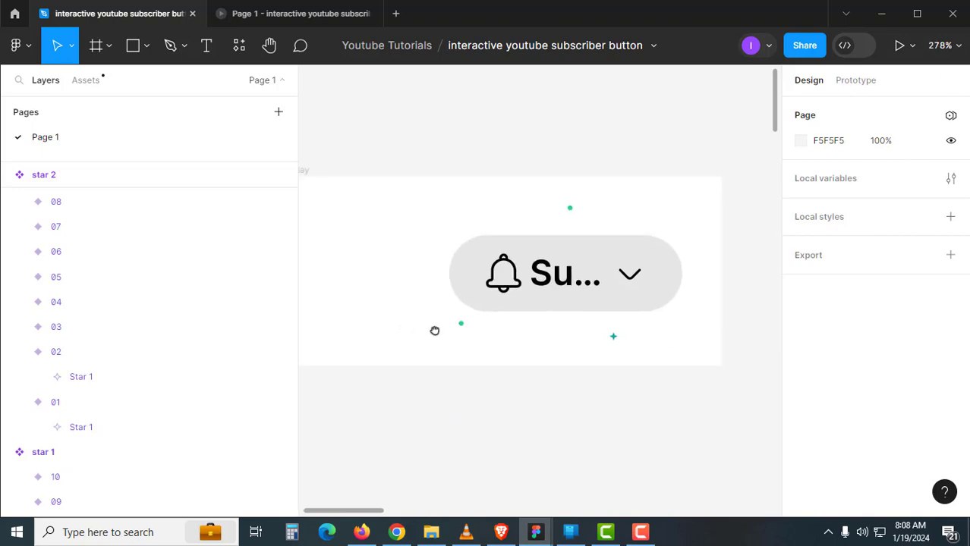
Inspect the two circle instances and the star 2 instance placed around the button in the Play frame
left_click(557, 218)
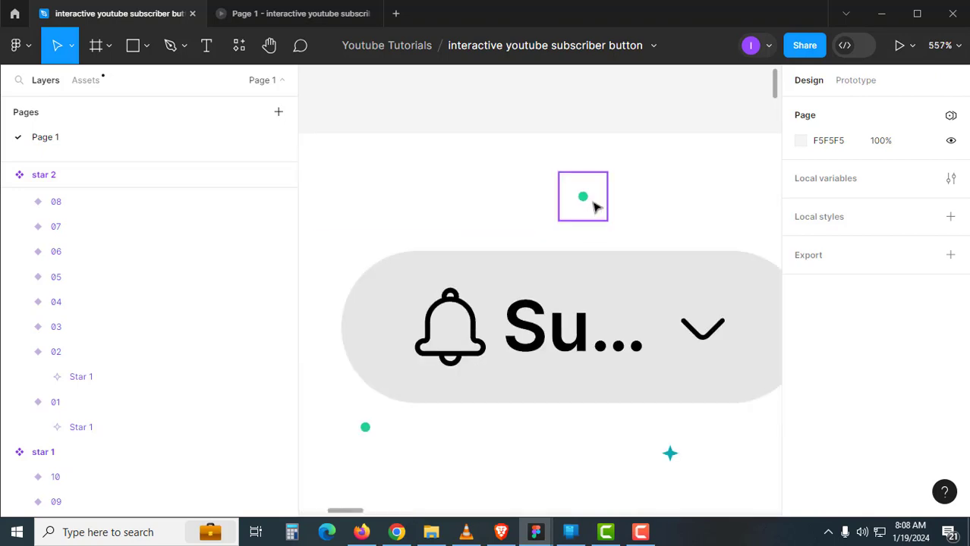
left_click_drag(601, 440, 636, 395)
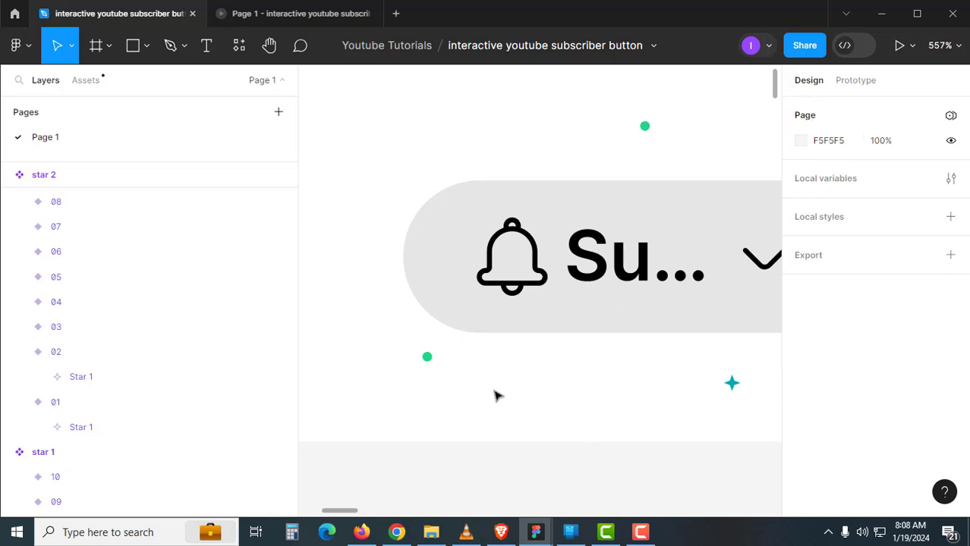
left_click(429, 359)
left_click(535, 393, "alt")
left_click_drag(495, 390, 518, 385)
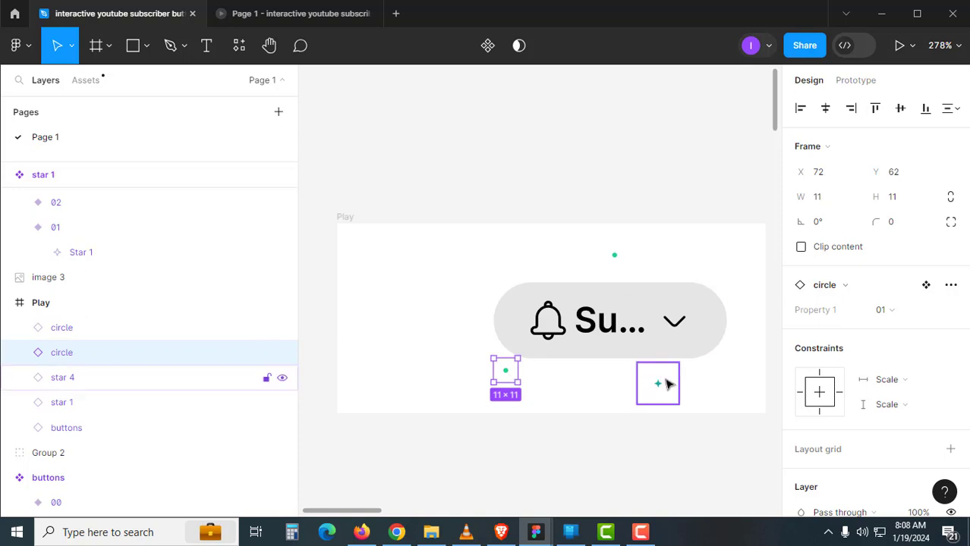
left_click(666, 385)
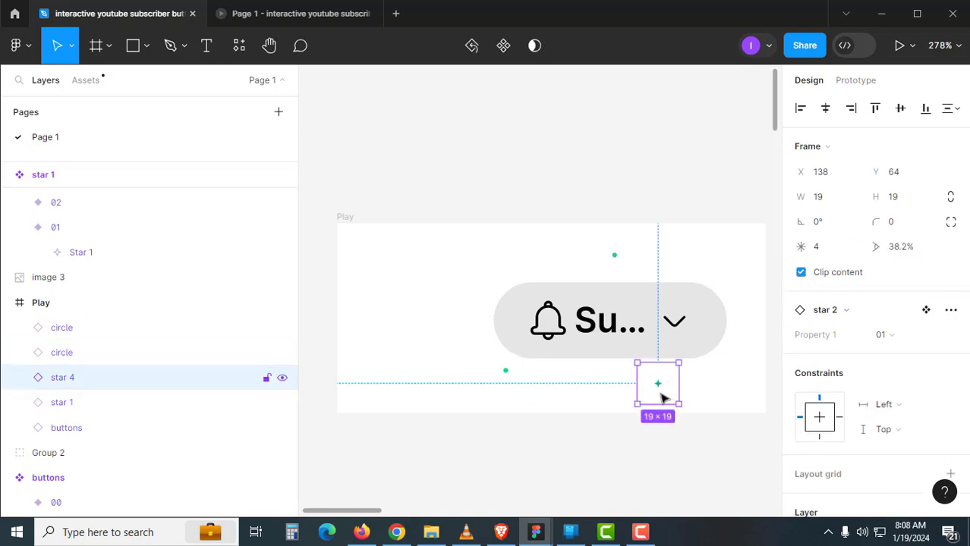
In variant 01 of the star 1 instance's main component, raise the Star 1 shape's teal fill to full opacity
left_click(397, 273)
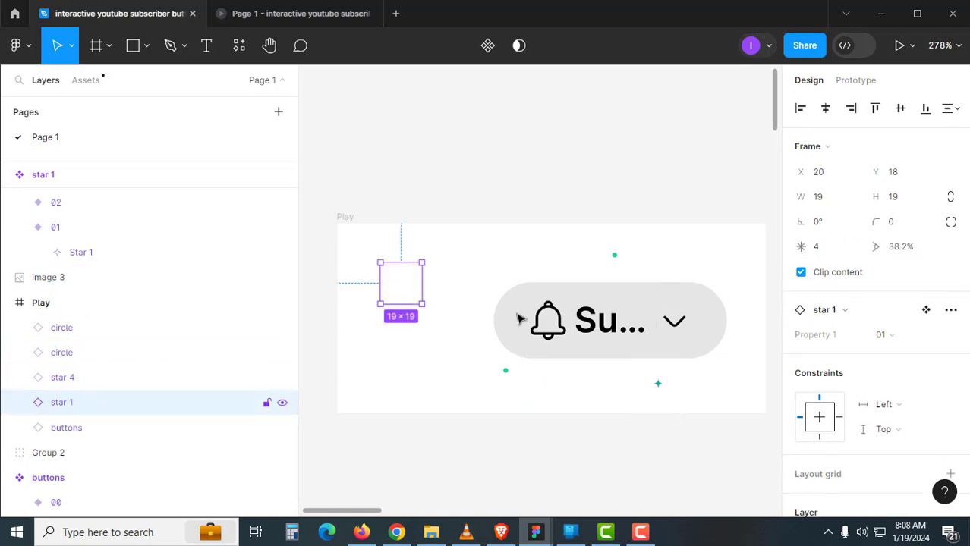
left_click(927, 311)
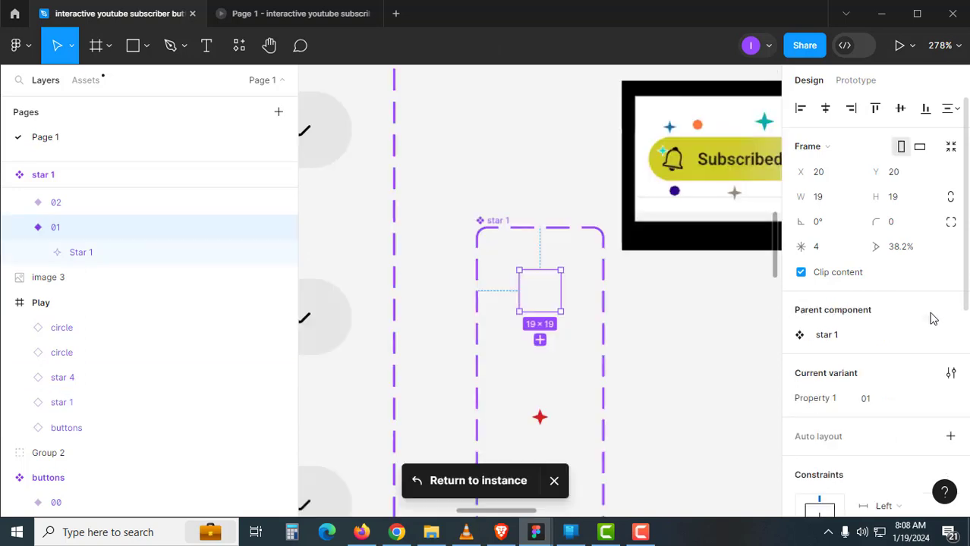
left_click(670, 362)
left_click(554, 299)
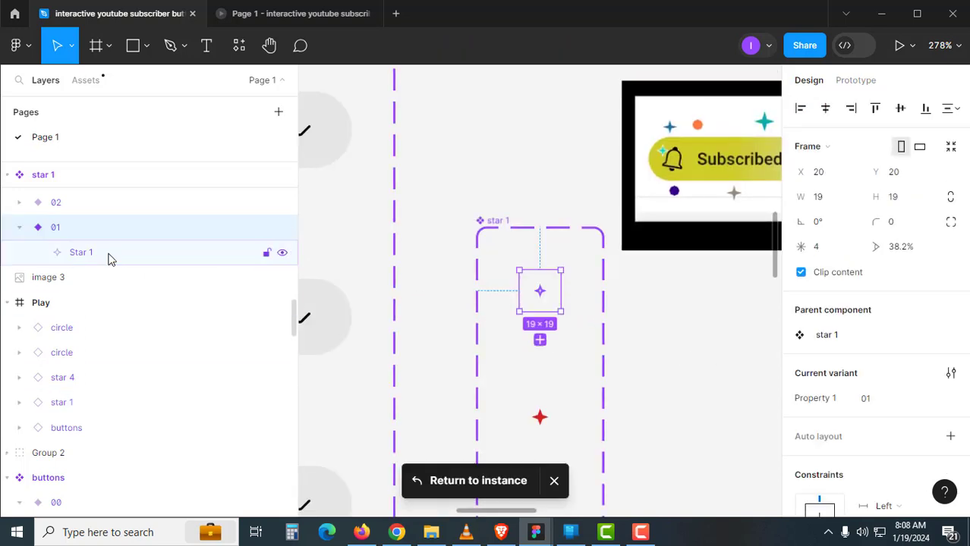
left_click(108, 258)
scroll(731, 430, "down", 1)
scroll(868, 465, "down", 3)
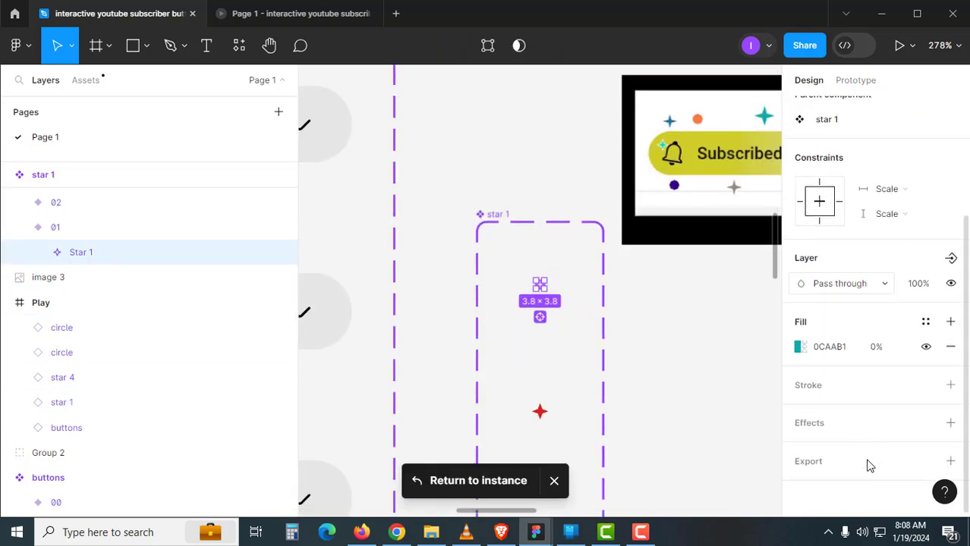
left_click(800, 347)
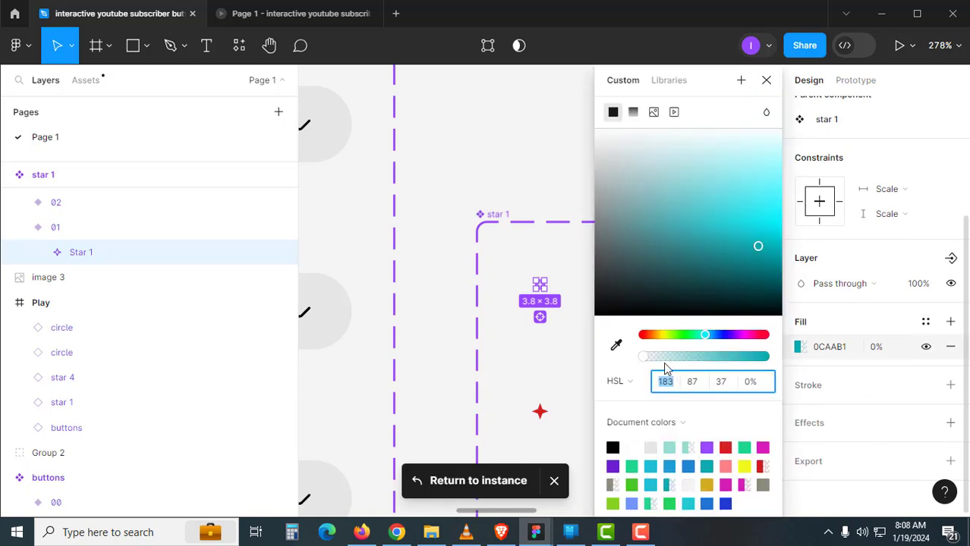
left_click_drag(660, 362, 799, 360)
left_click(495, 194)
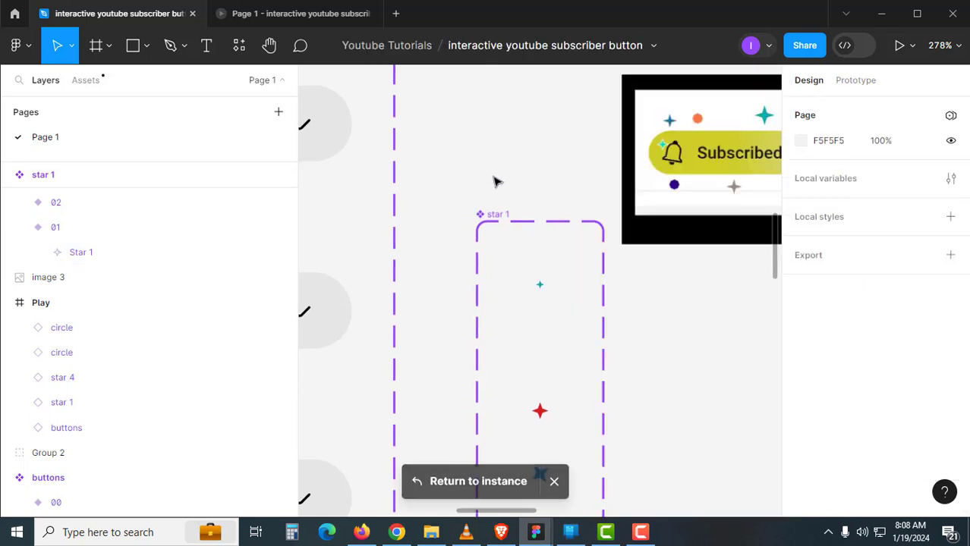
Return to the star 1 instance and check each circle and star around the button in the Play frame
left_click(546, 292)
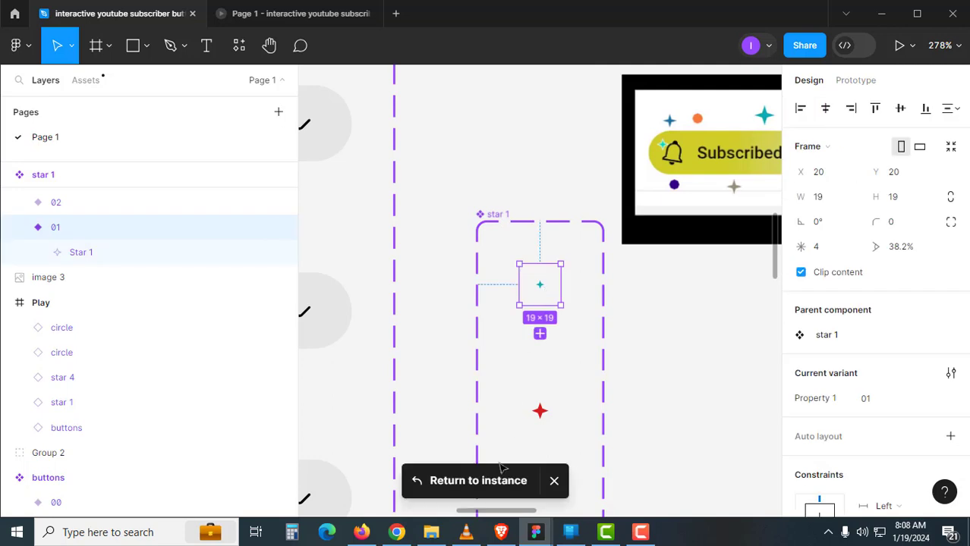
left_click(478, 479)
left_click(488, 405)
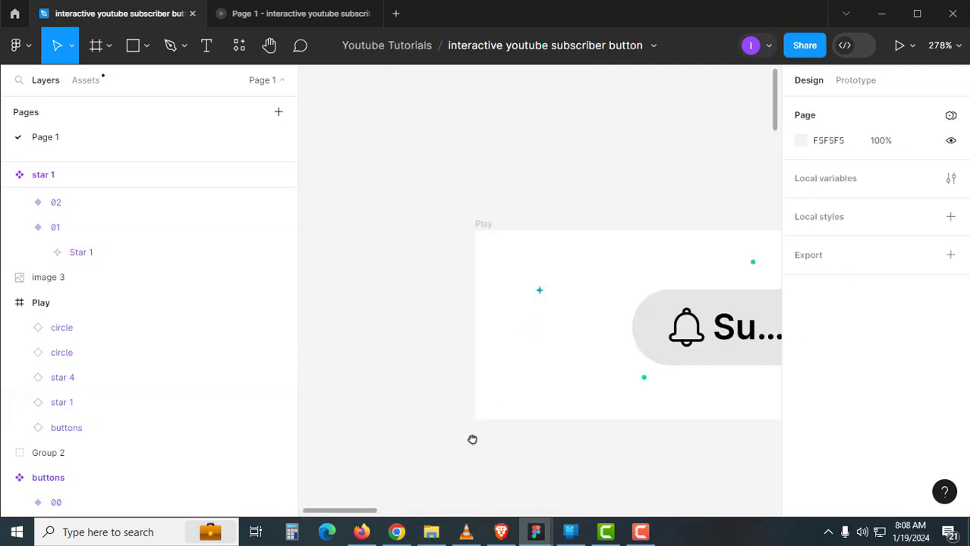
scroll(482, 422, "right", 3)
left_click(541, 366)
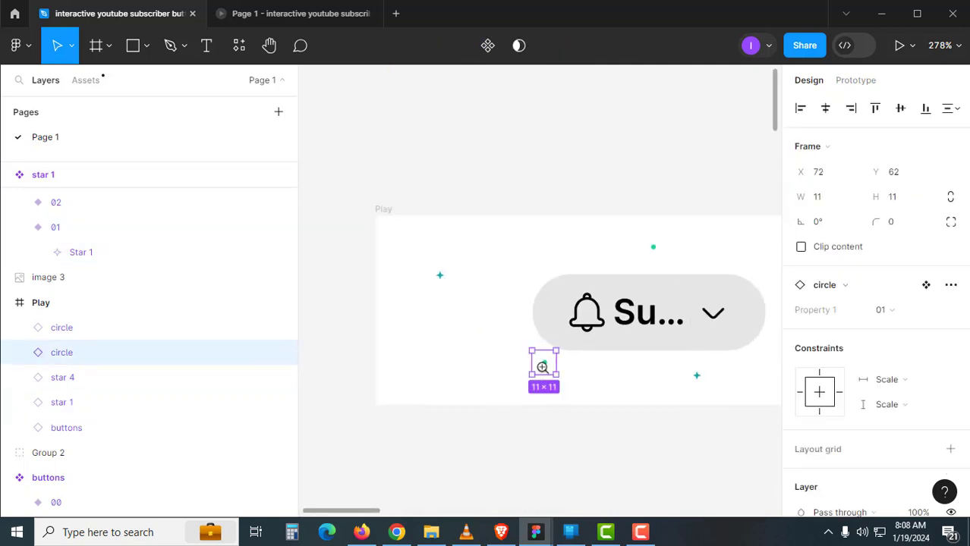
left_click(541, 367)
scroll(596, 314, "right", 3)
scroll(596, 314, "up", 2)
left_click(696, 192)
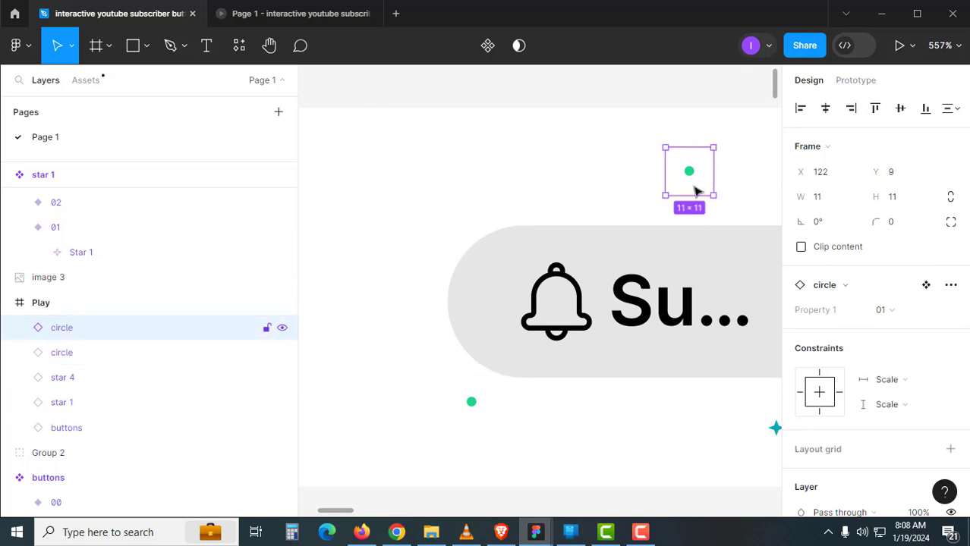
scroll(597, 303, "down", 2)
scroll(597, 303, "right", 2)
left_click(733, 399)
scroll(726, 389, "left", 3)
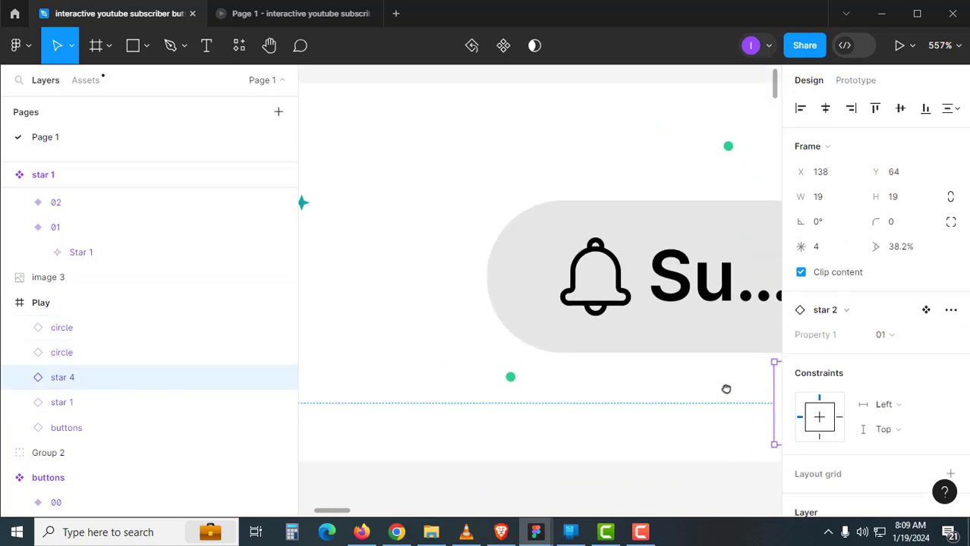
scroll(726, 389, "left", 2)
left_click(375, 217)
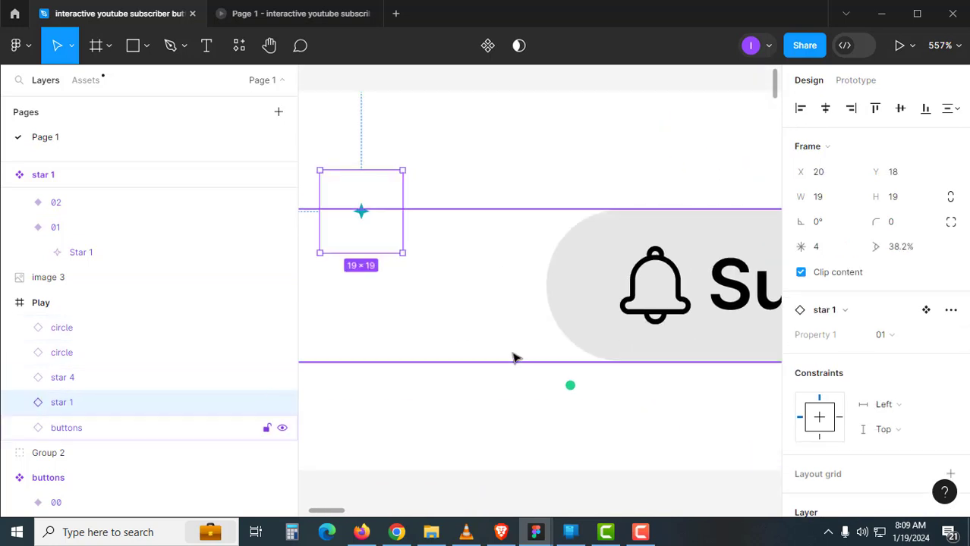
Switch to Firefox and replay Flow 1 to preview the animation around the Subscribed button, and return to the Figma design file
left_click(361, 532)
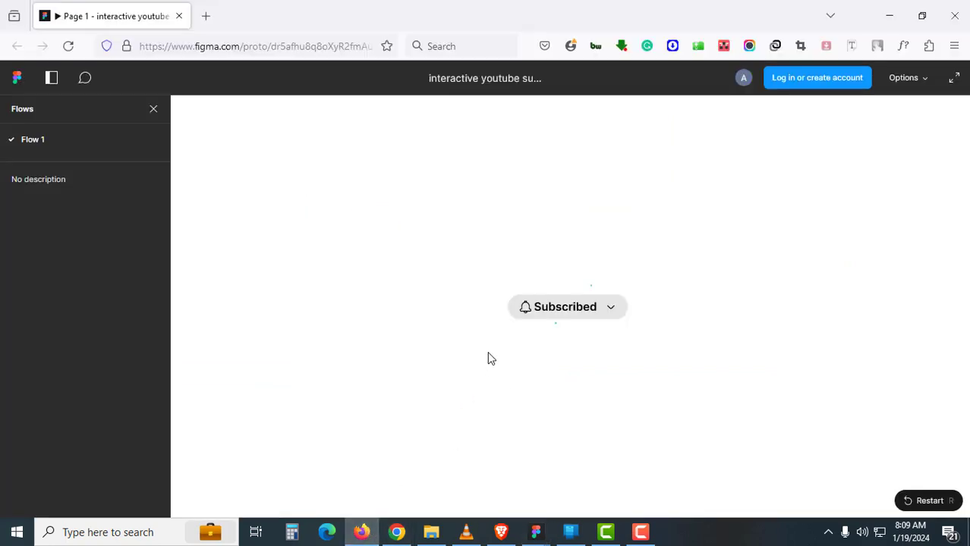
left_click(91, 142)
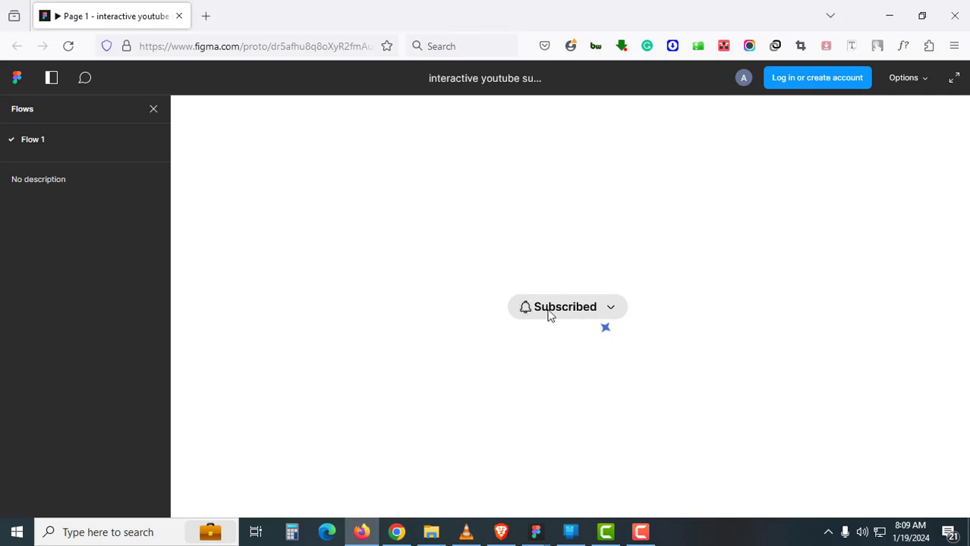
left_click(76, 141)
mouse_move(537, 532)
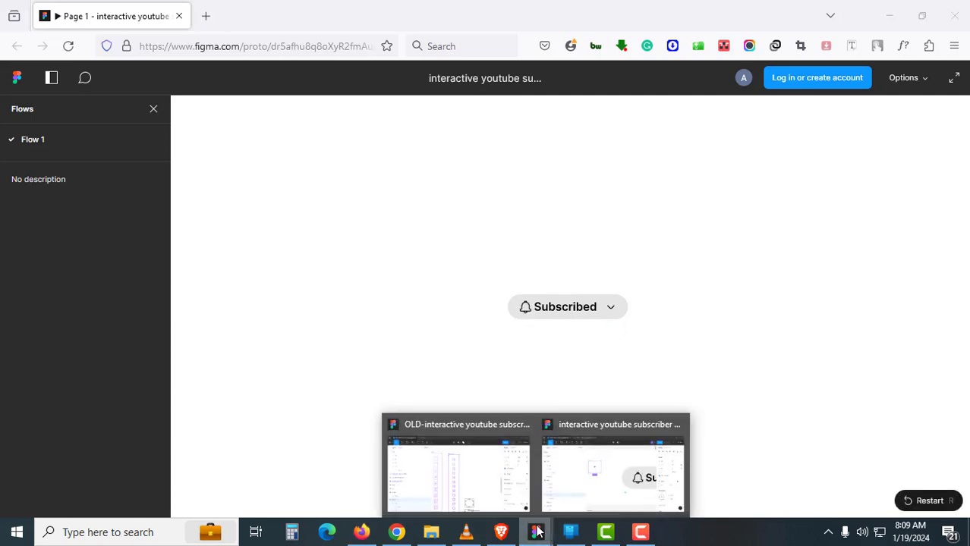
left_click(617, 490)
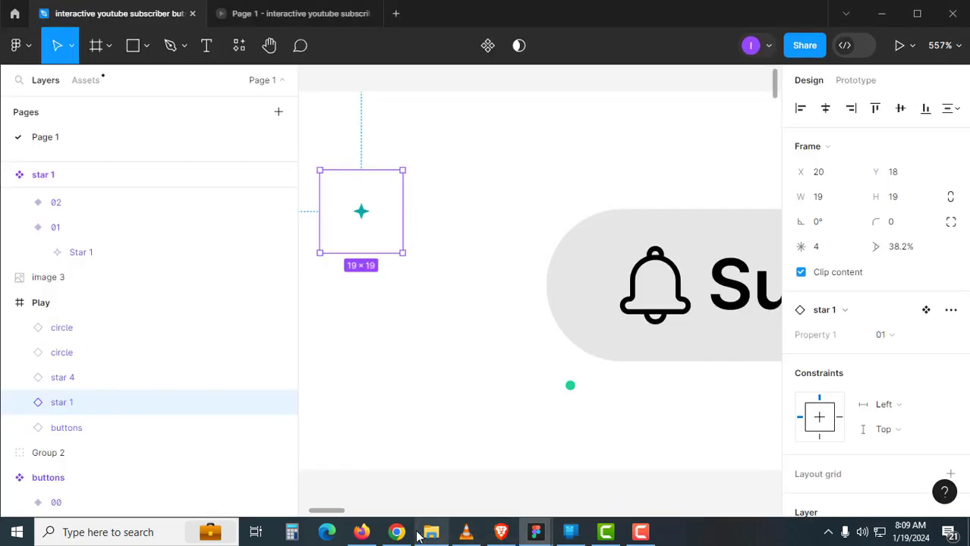
Switch to VLC to compare with the subscriber-04.mp4 reference video, and return to the Figma design file
left_click(466, 532)
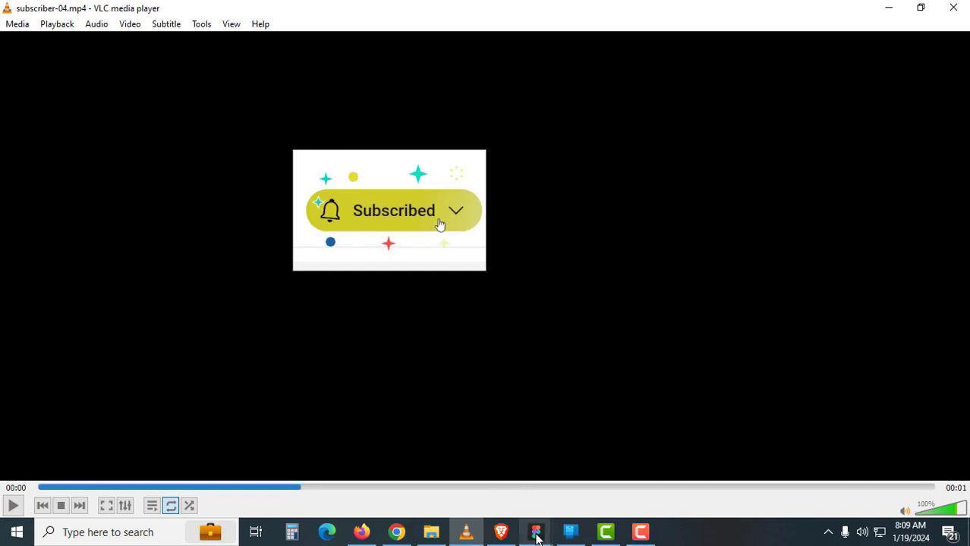
mouse_move(537, 529)
left_click(638, 508)
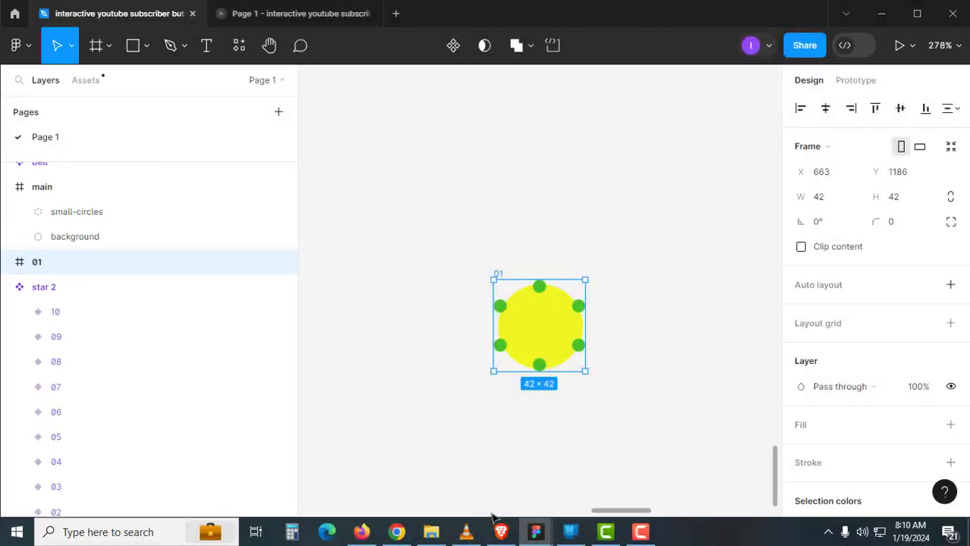
mouse_move(376, 513)
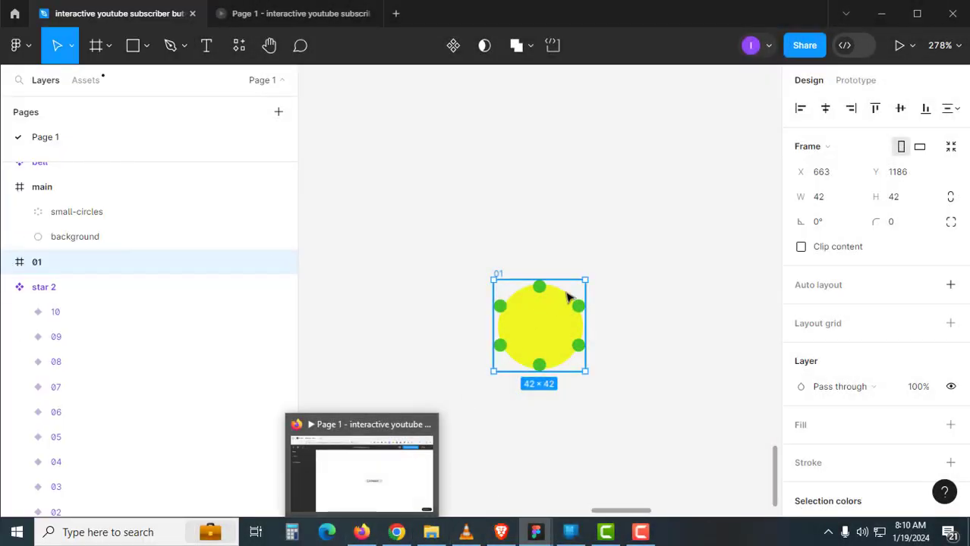
Examine the structure of frame 01, including its nested main frame with the small-circles and background layers
left_click(9, 263)
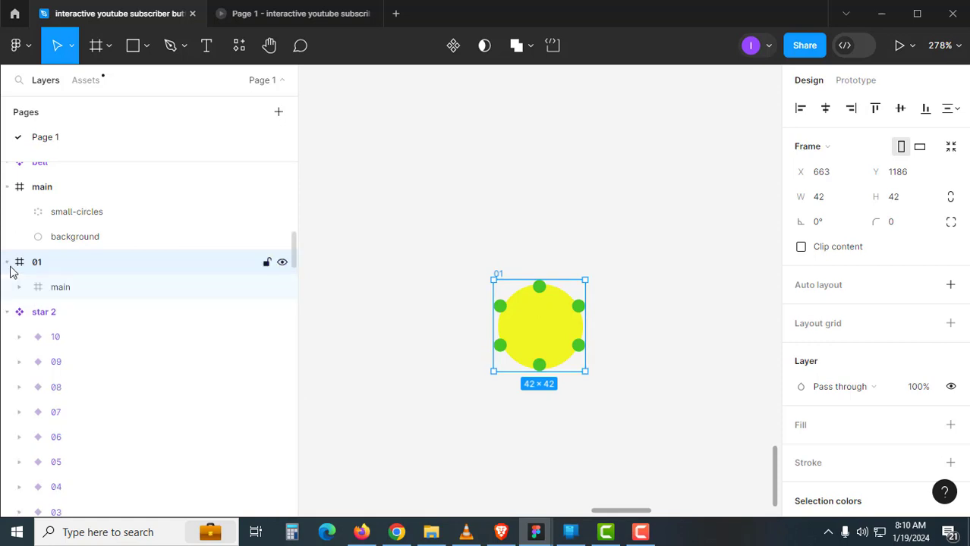
left_click(65, 292)
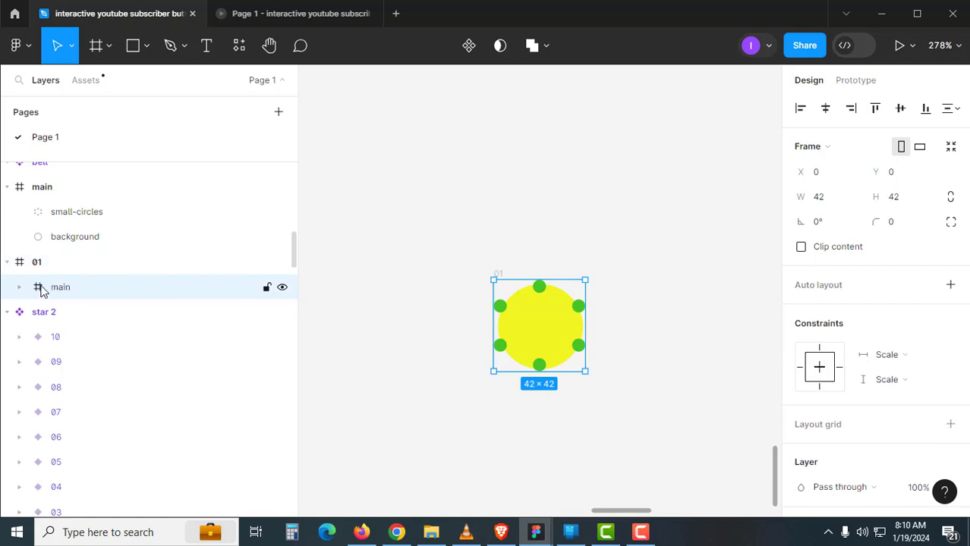
left_click(19, 287)
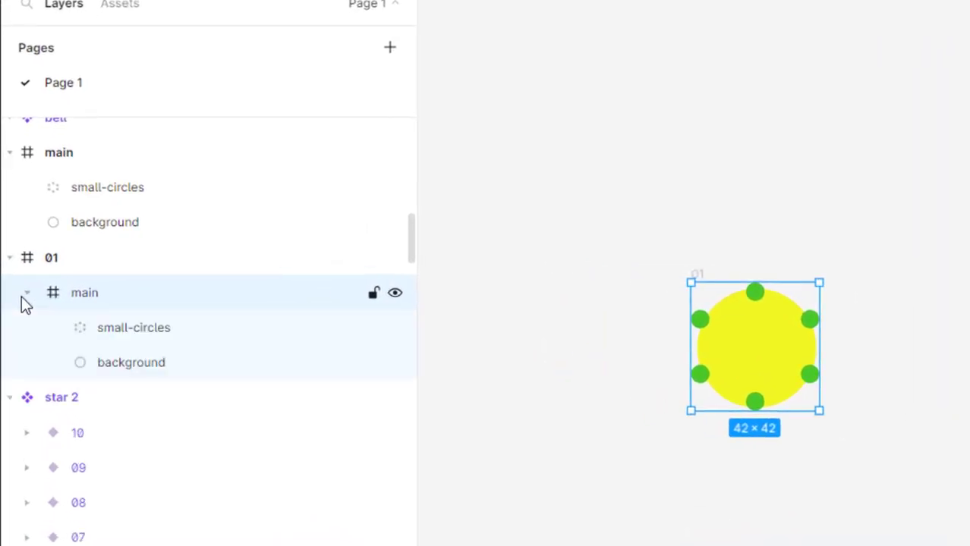
left_click(143, 366)
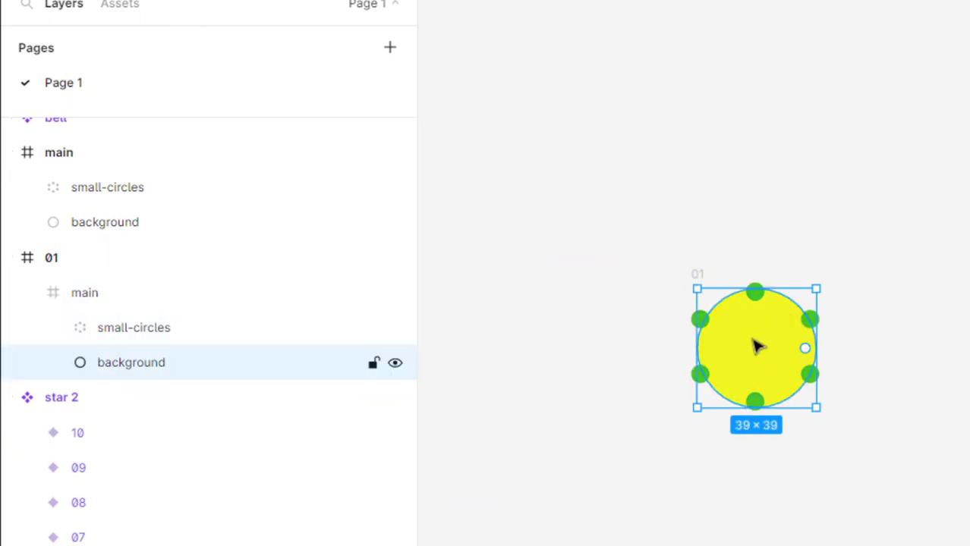
left_click(206, 338)
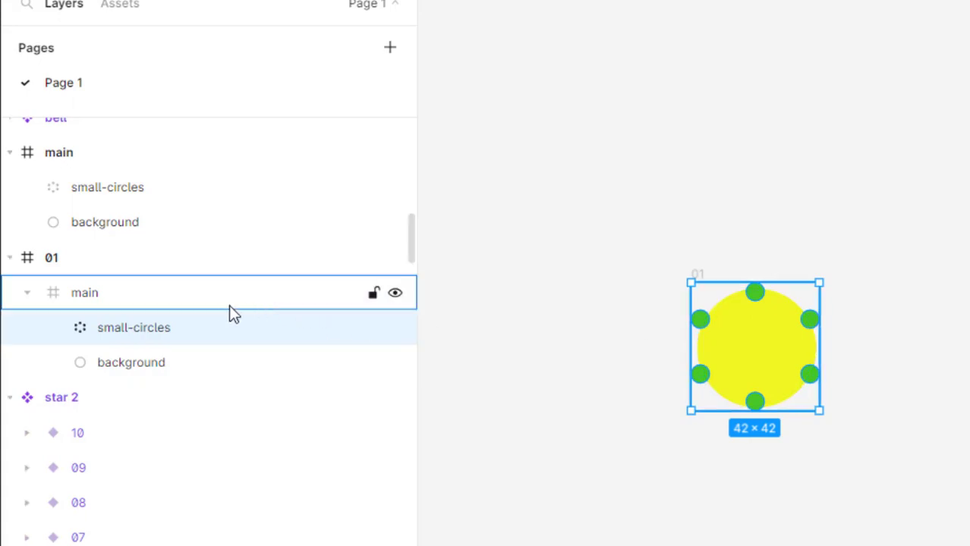
left_click(180, 299)
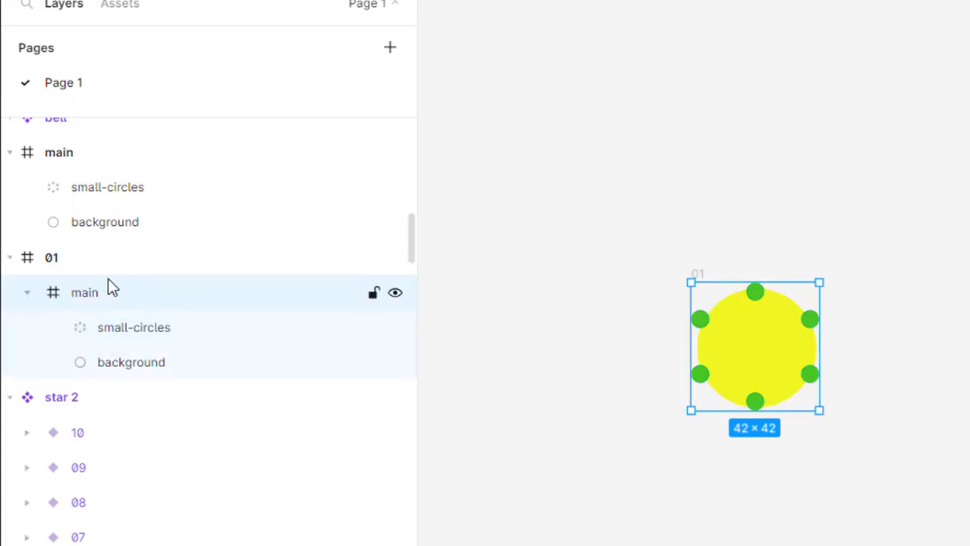
left_click(34, 295)
left_click(63, 266)
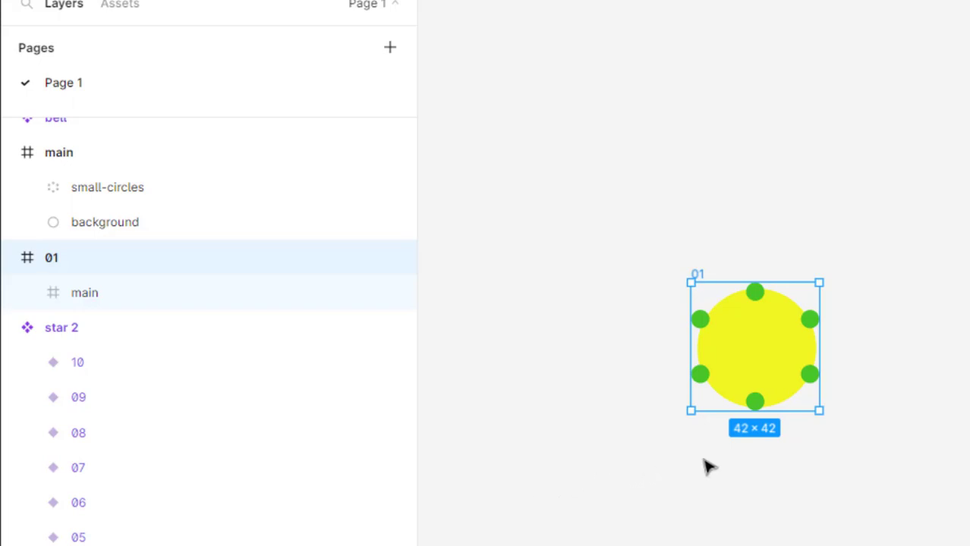
Locate variant 01 of the circles and stars component set and examine its main frame, small-circles and background layers
left_click(874, 356, "ctrl+alt")
left_click(874, 356, "ctrl+alt")
left_click_drag(889, 360, 487, 425)
left_click_drag(757, 457, 663, 544)
left_click_drag(613, 249, 748, 491)
left_click_drag(697, 273, 729, 352)
left_click(755, 312, "ctrl")
left_click(756, 311, "ctrl")
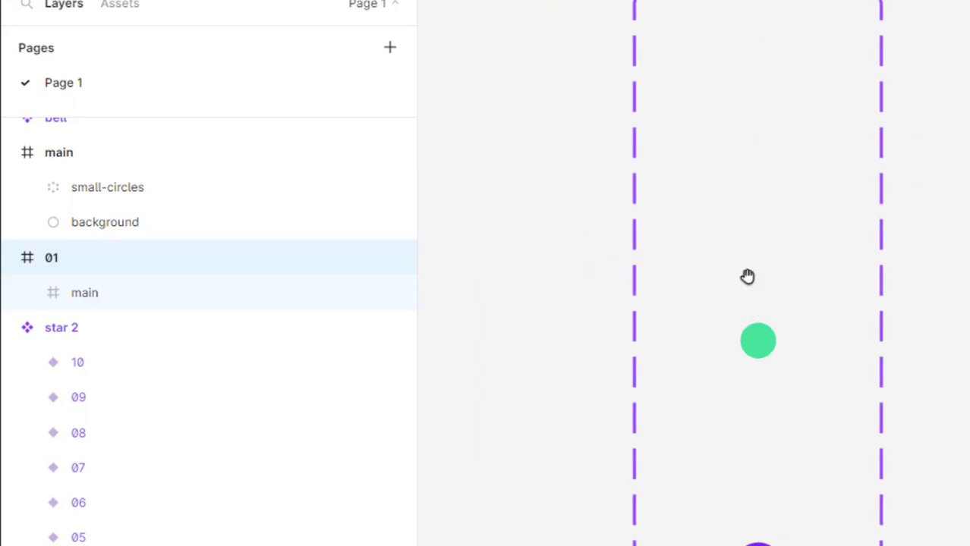
left_click_drag(748, 296, 773, 393)
left_click(764, 217)
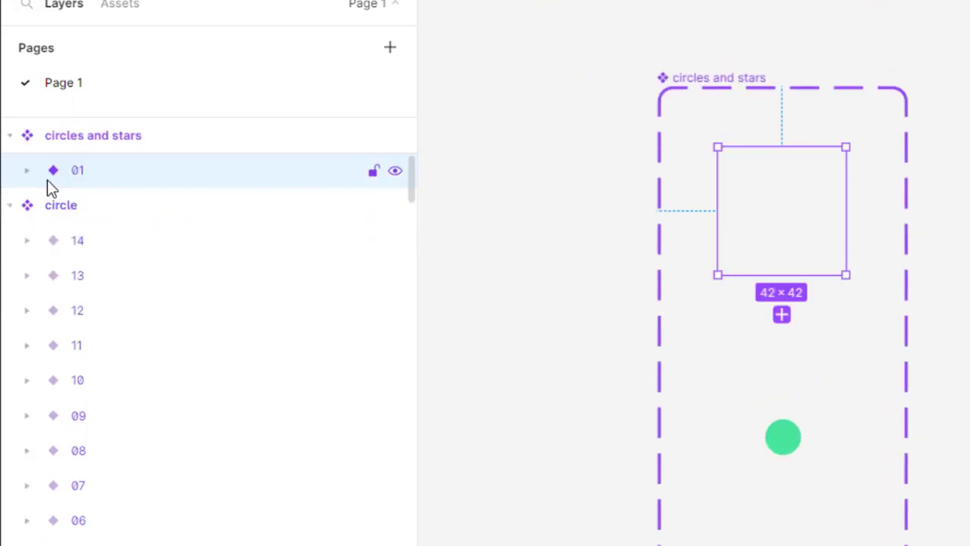
left_click(26, 171)
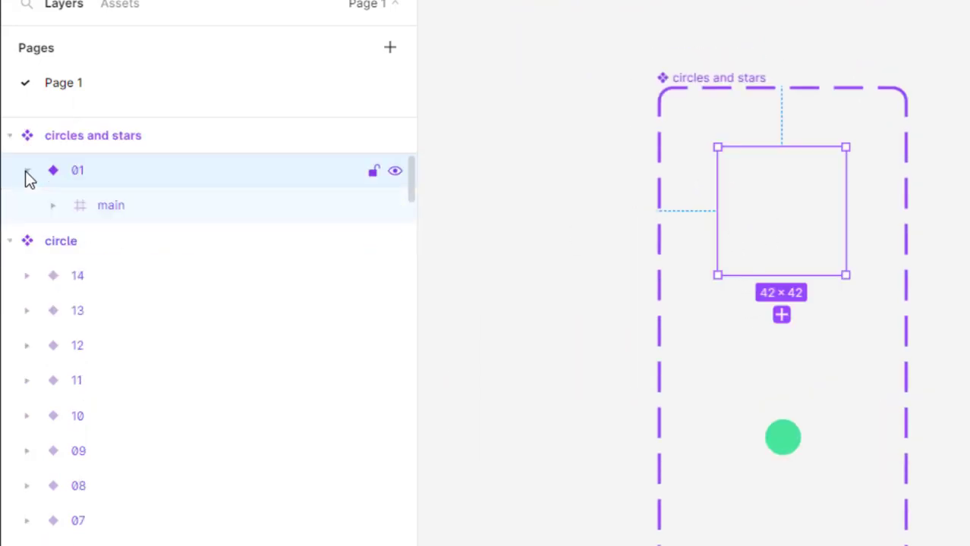
left_click(104, 211)
left_click(52, 205)
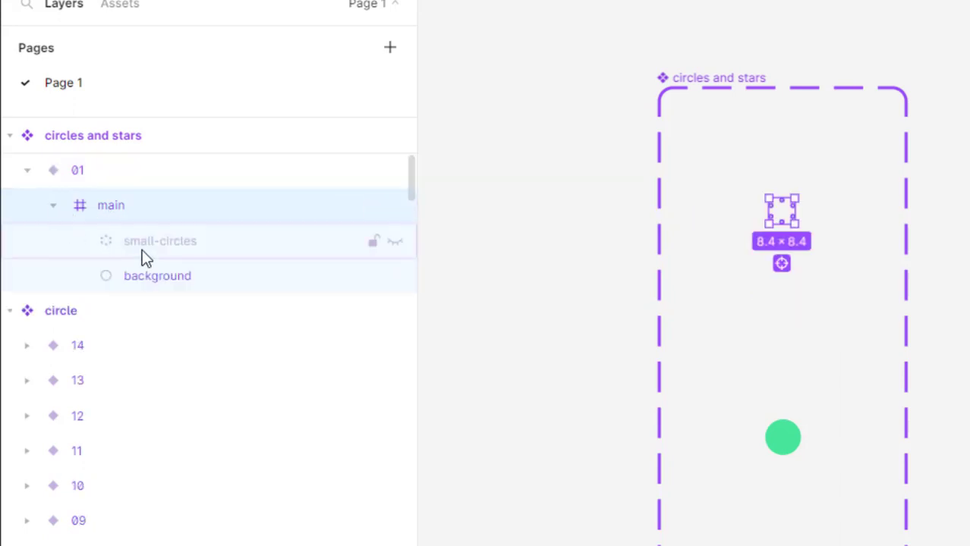
left_click(163, 242)
left_click(167, 292)
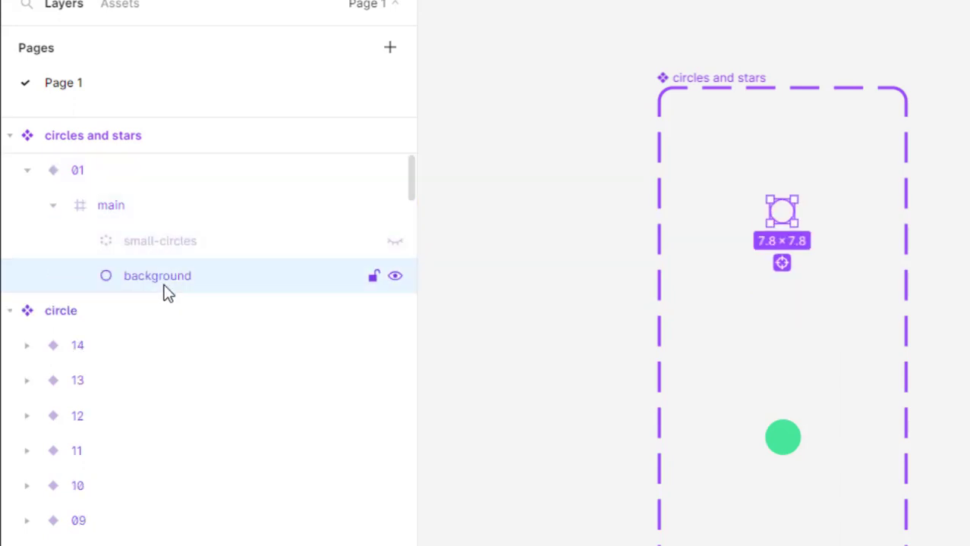
Set the opacity of the F1F623 selection color to 100% on the main frame of variant 01 in circles and stars
left_click(163, 249)
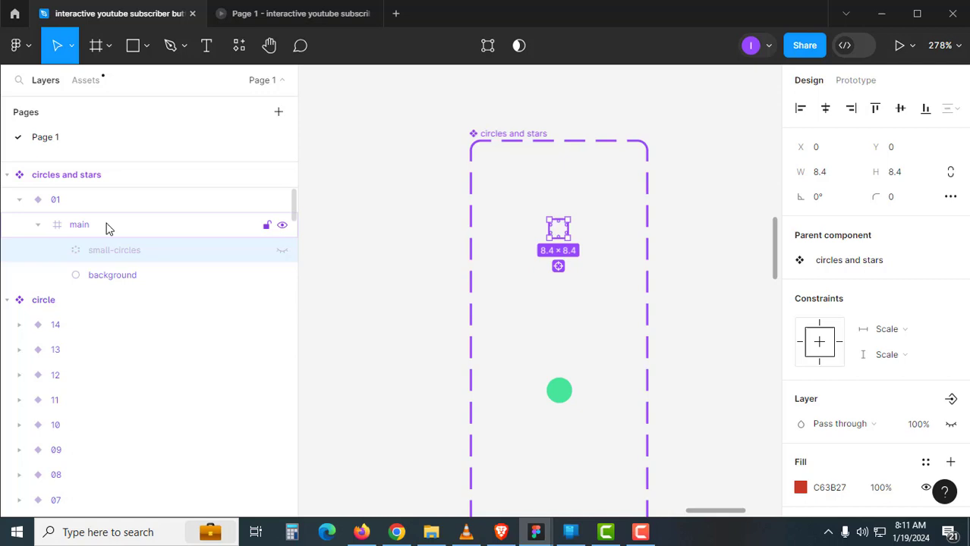
left_click(106, 225)
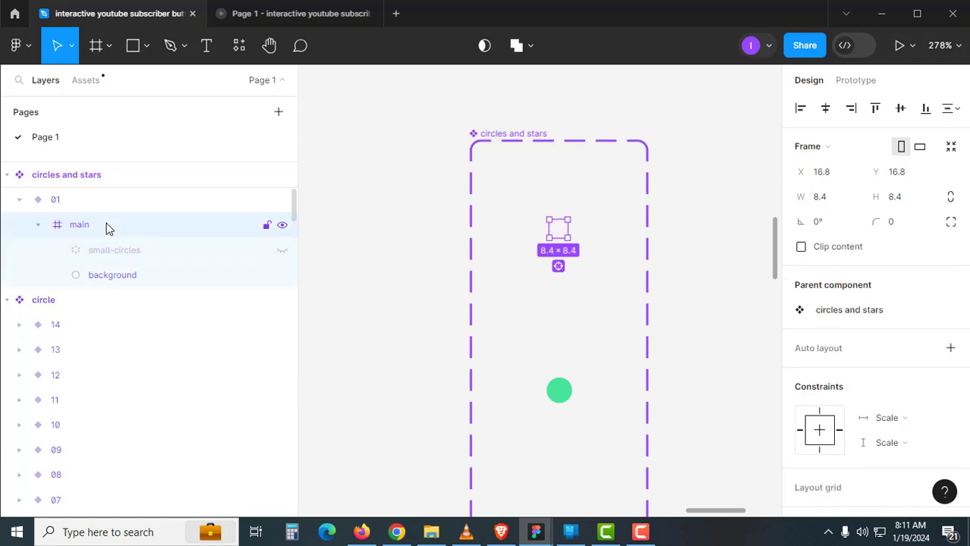
scroll(872, 390, "down", 3)
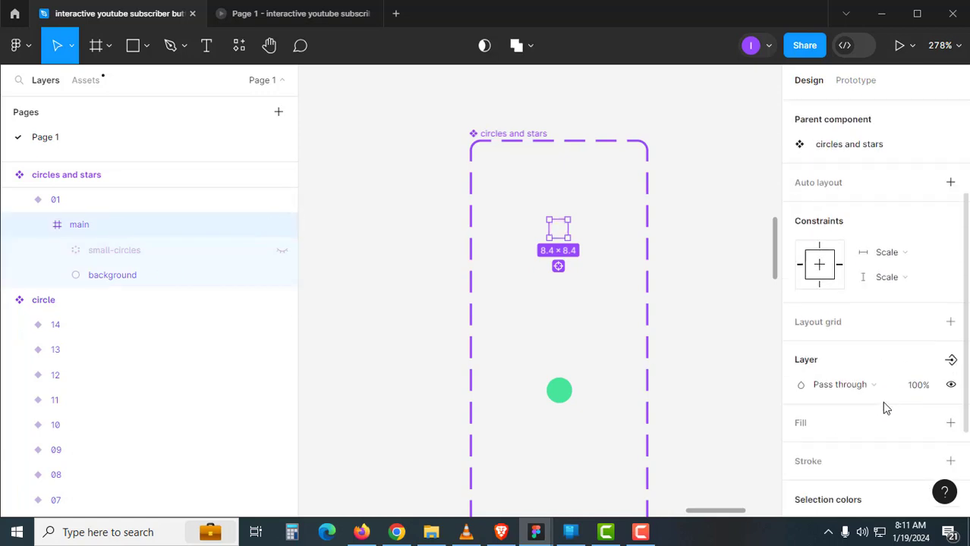
scroll(881, 402, "down", 3)
left_click(800, 382)
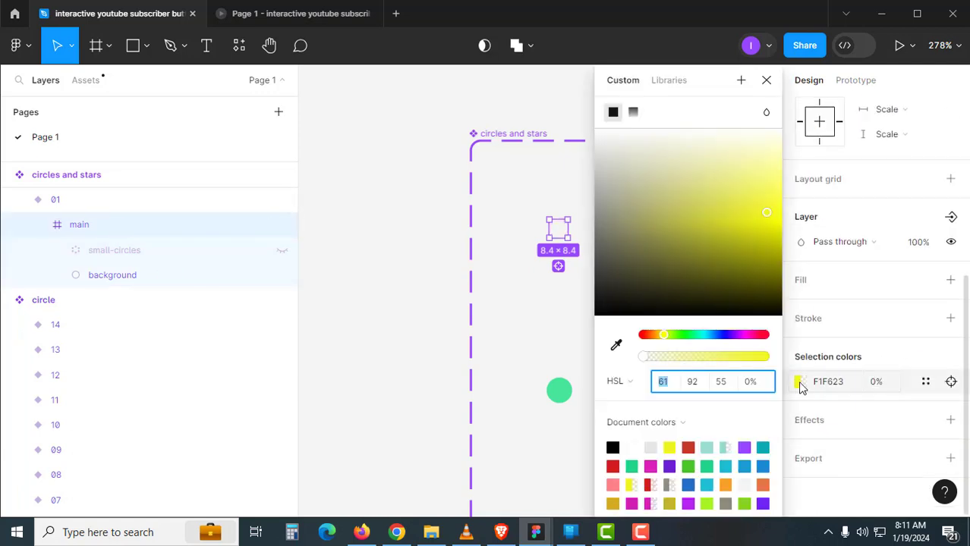
left_click_drag(696, 358, 840, 367)
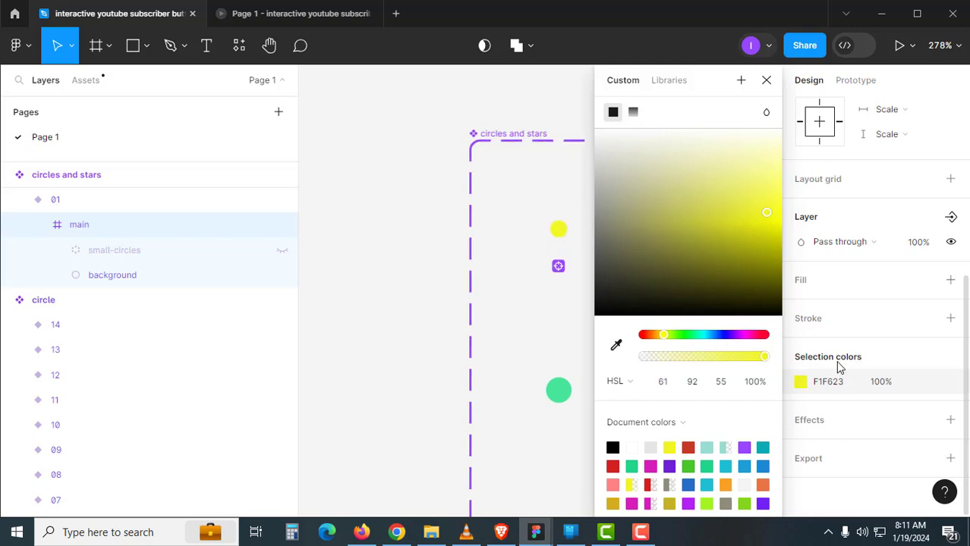
left_click(431, 345)
left_click_drag(589, 293, 491, 280)
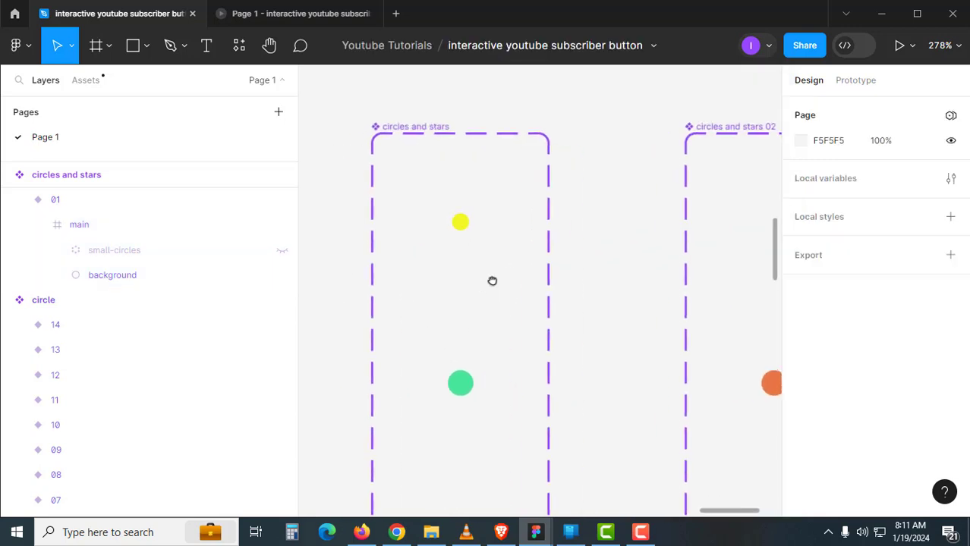
Examine the After delay interaction of variant 01 in circles and stars, including its delay, Smart animate setting and easing options
left_click(465, 395)
left_click_drag(468, 392, 507, 355)
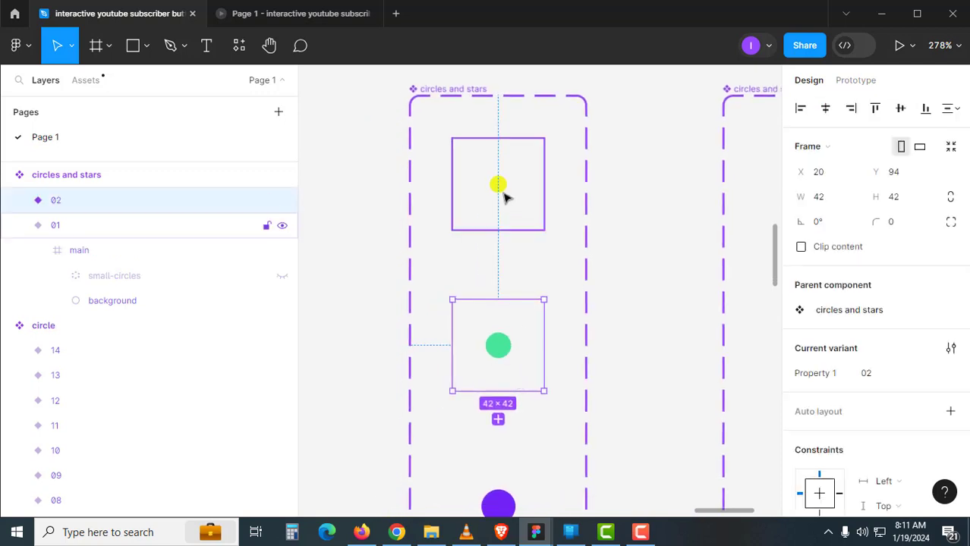
left_click(505, 197)
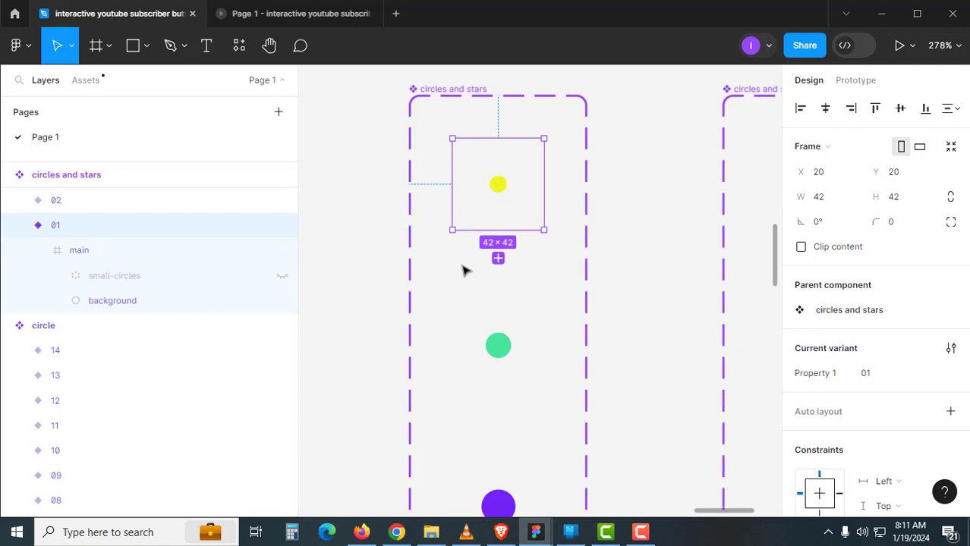
left_click(850, 83)
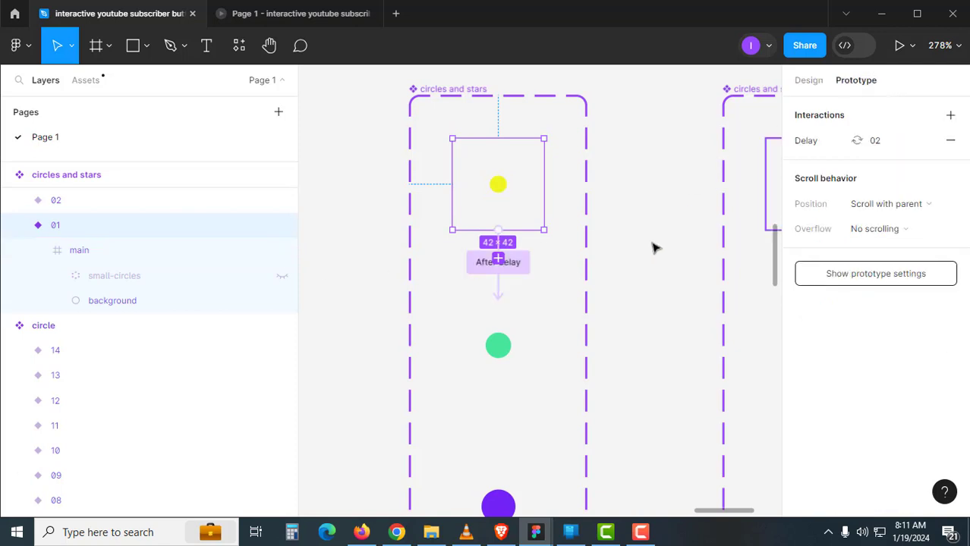
left_click(529, 270)
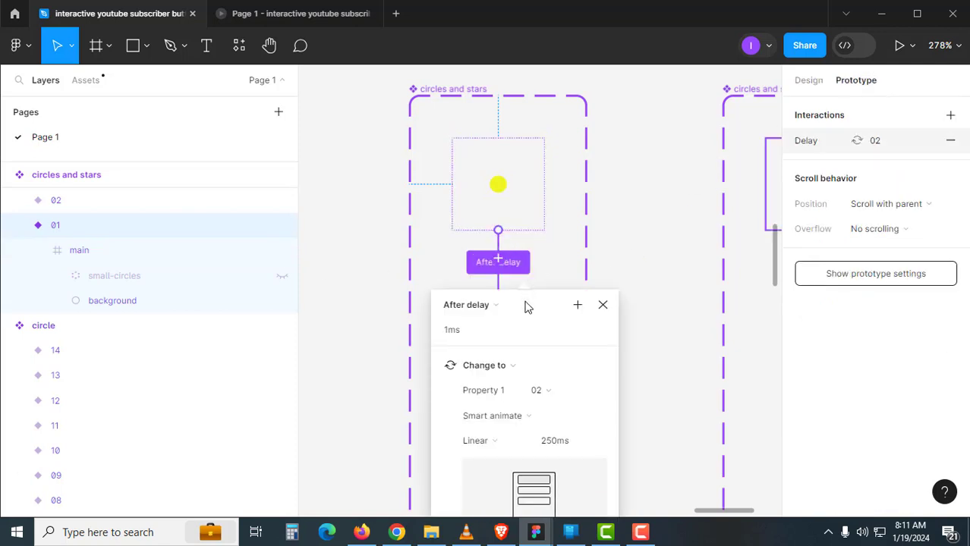
left_click_drag(523, 306, 704, 240)
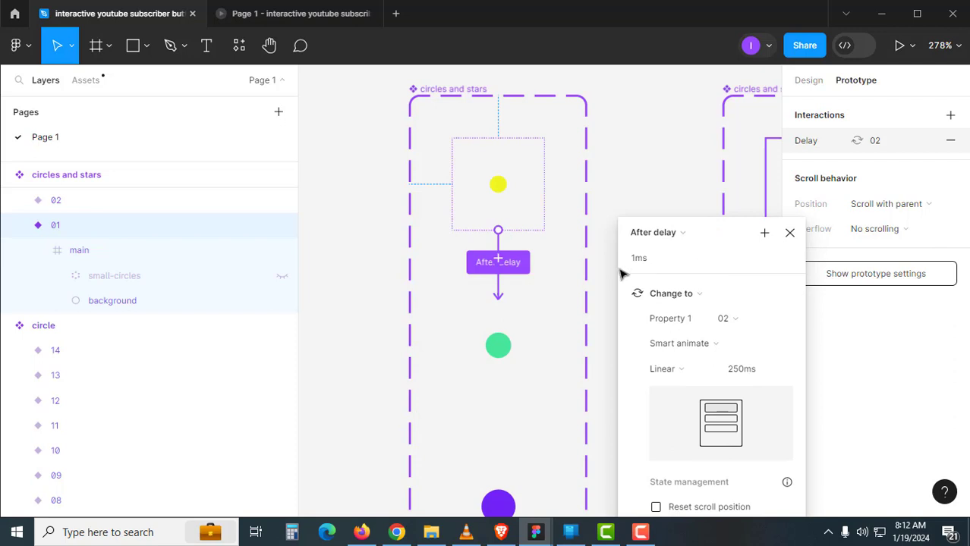
left_click(691, 377)
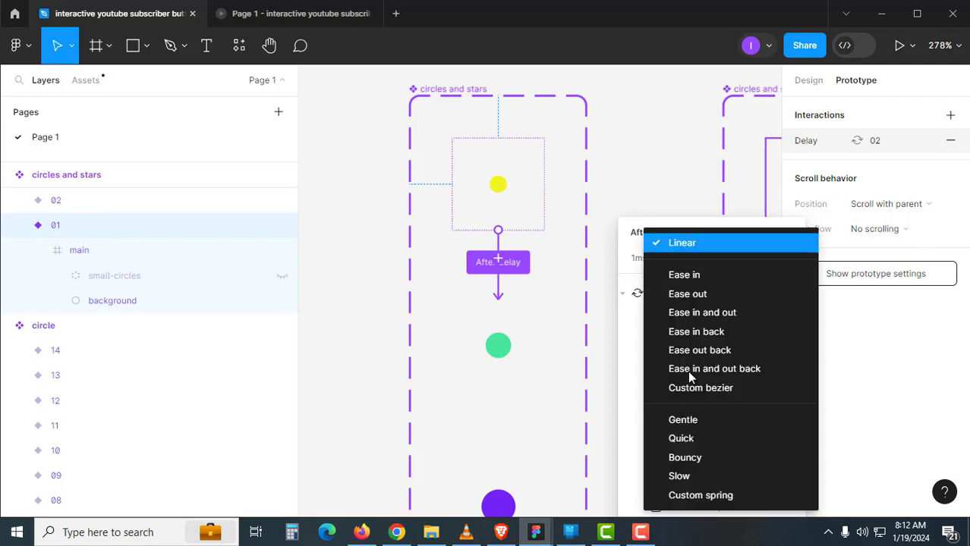
left_click(697, 244)
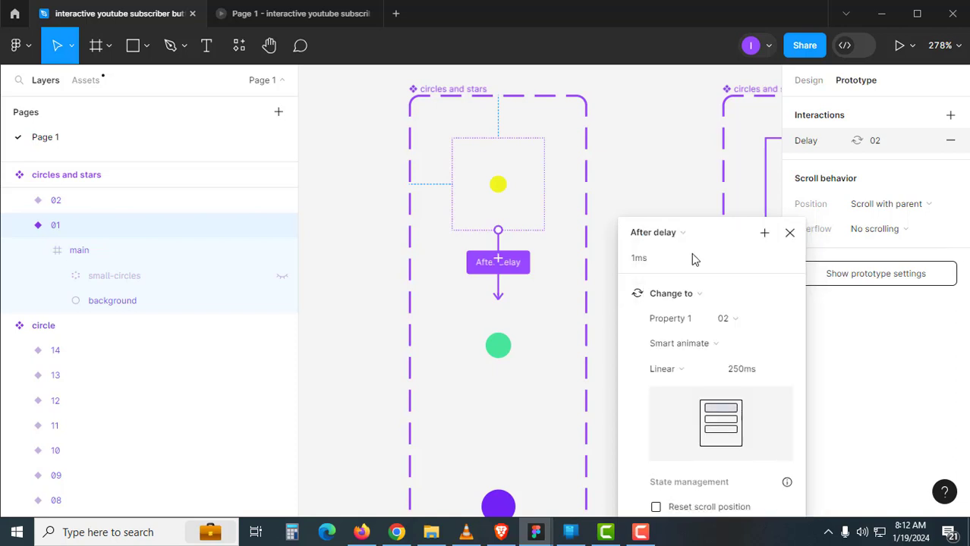
left_click(790, 233)
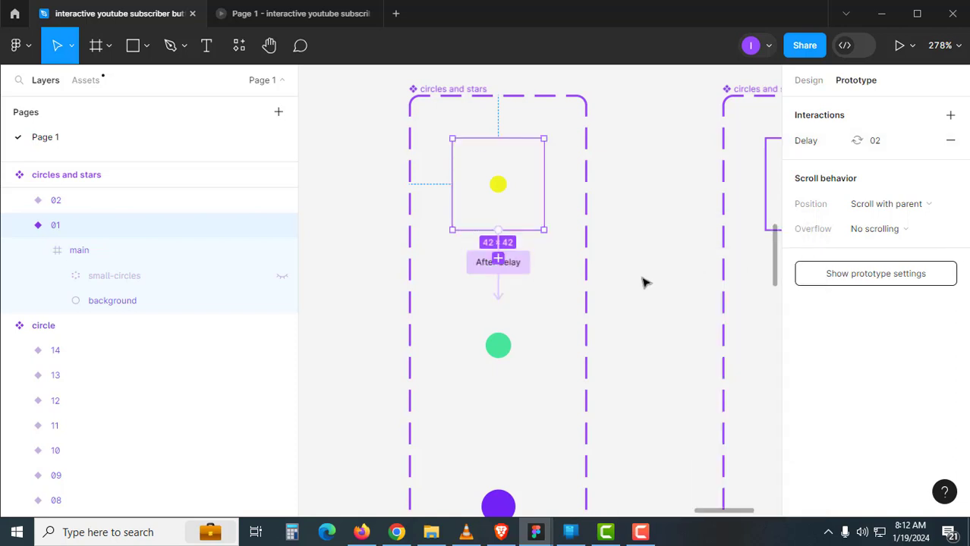
Set the opacity of the F1F623 selection color to 100% on the main frame of variant 01 in circles and stars 02
left_click(638, 295)
left_click_drag(639, 295, 531, 330)
left_click(717, 231)
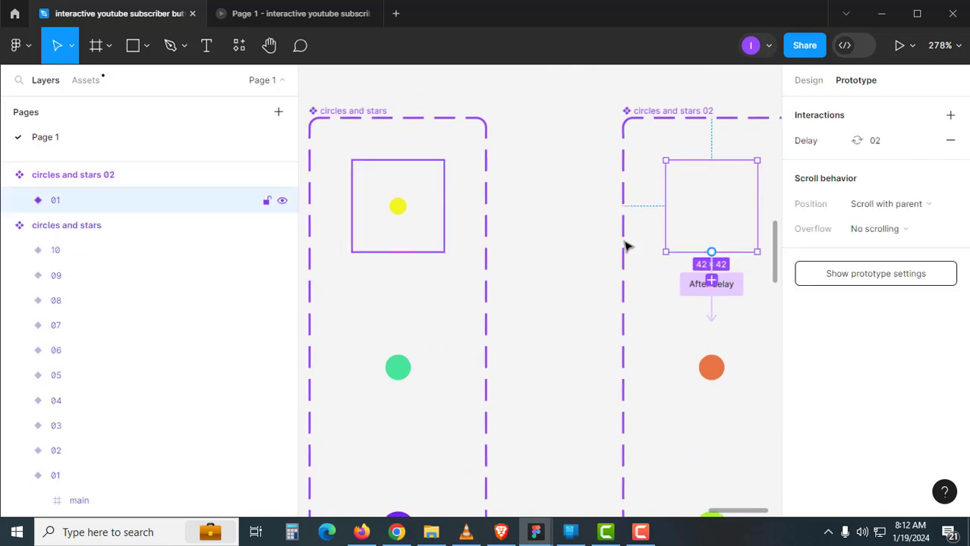
left_click(19, 200)
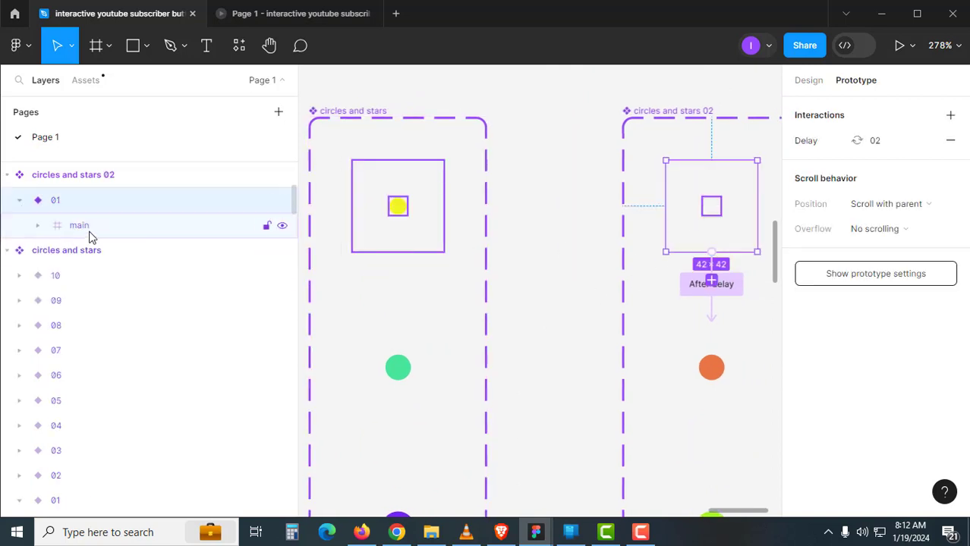
left_click(89, 234)
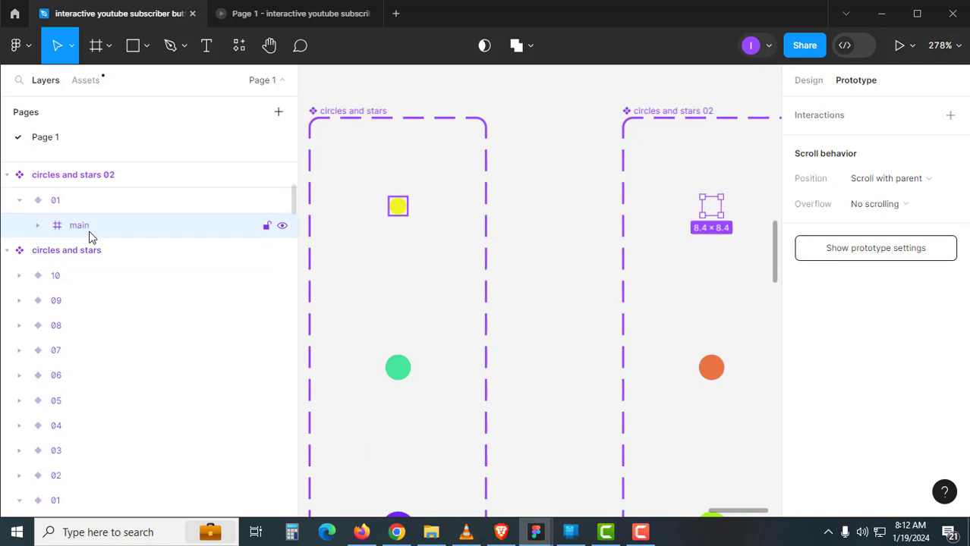
left_click(819, 91)
scroll(882, 429, "down", 3)
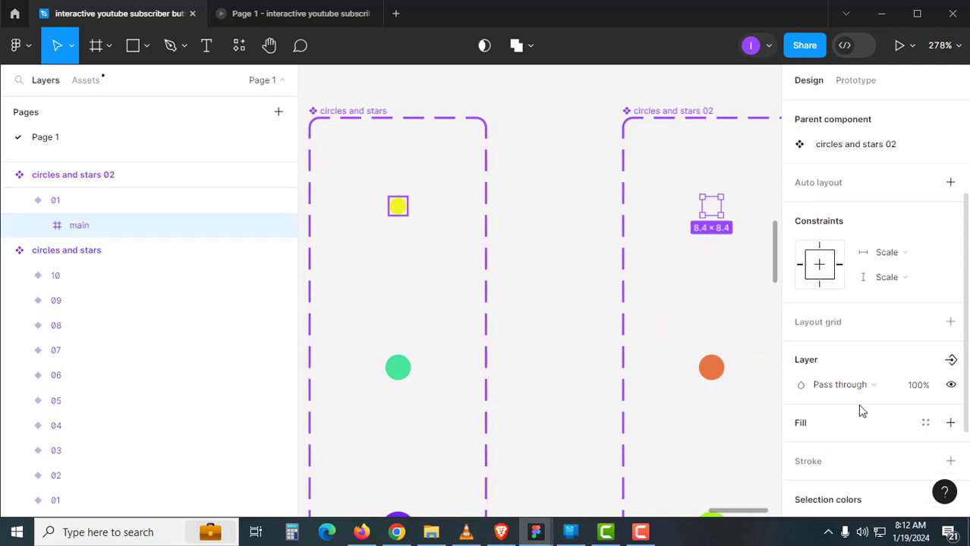
scroll(814, 459, "down", 3)
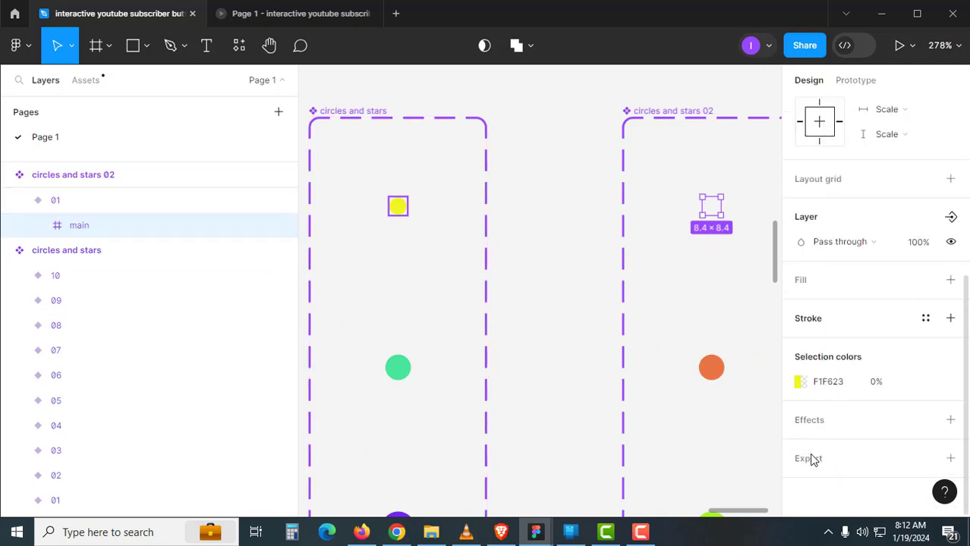
left_click(806, 386)
left_click_drag(657, 358, 780, 362)
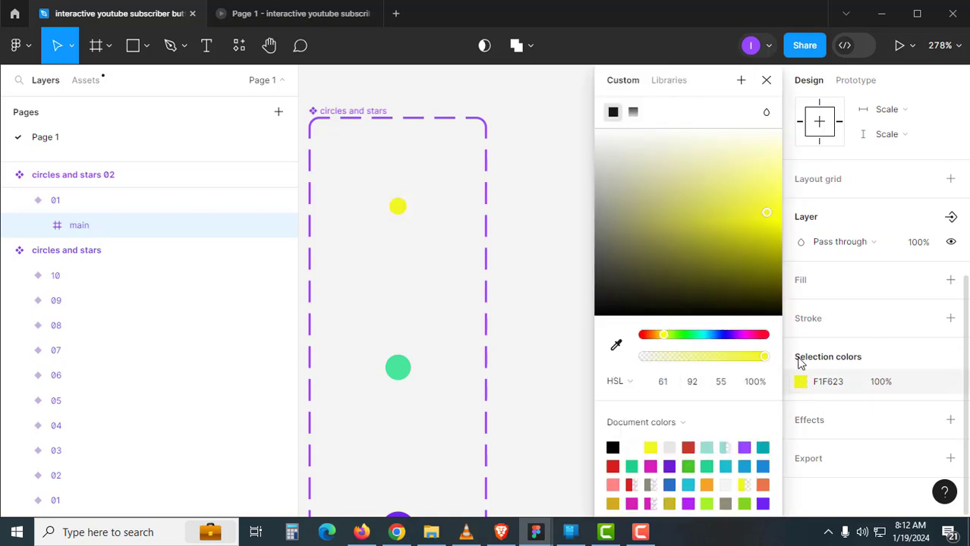
left_click(766, 81)
left_click(545, 274)
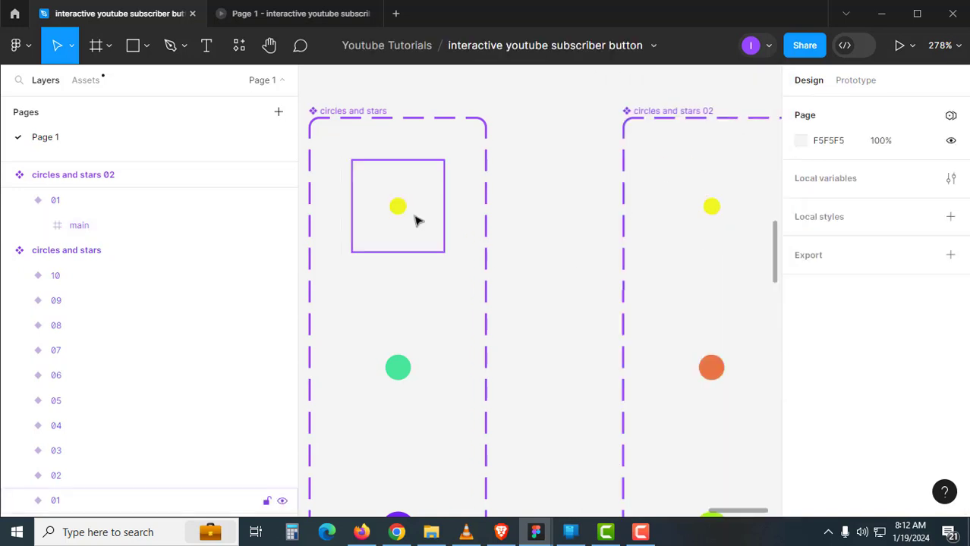
Compare the After delay settings of variant 01 in circles and stars with those of variant 01 in circles and stars 02
left_click(414, 219)
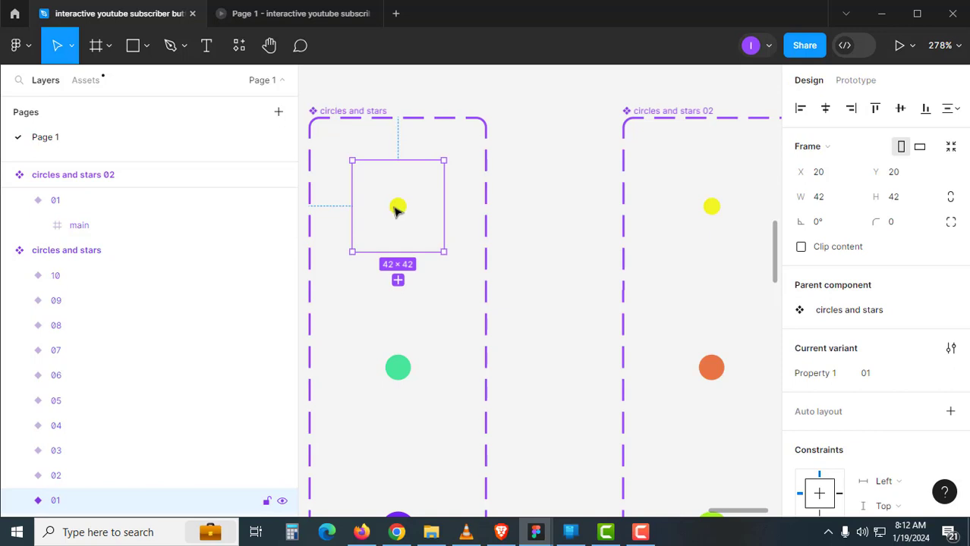
left_click(705, 211)
left_click(853, 81)
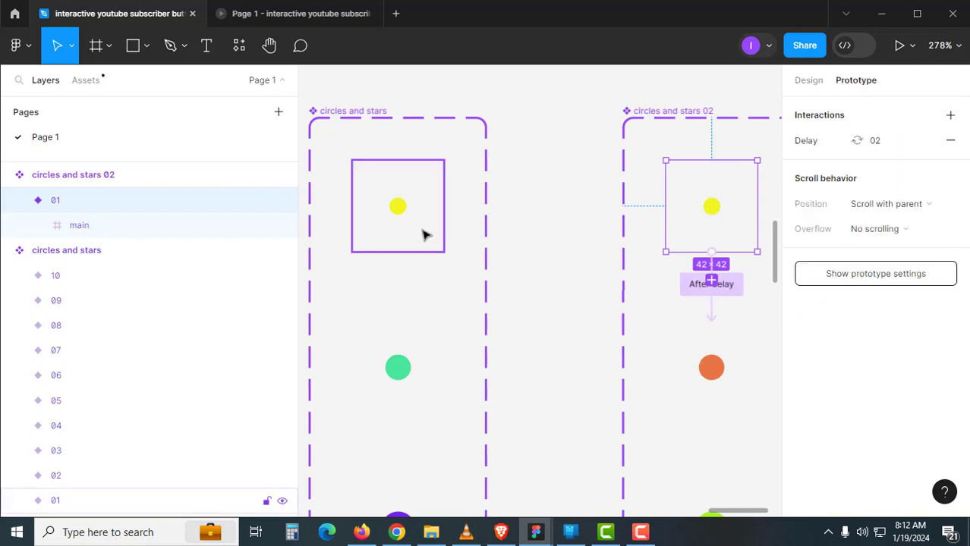
left_click(425, 235)
left_click(399, 282)
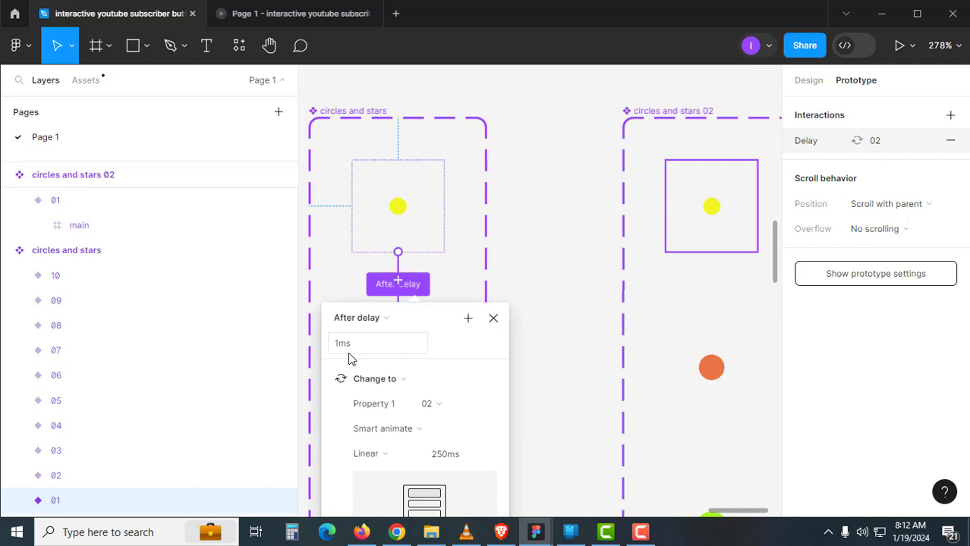
left_click(708, 218)
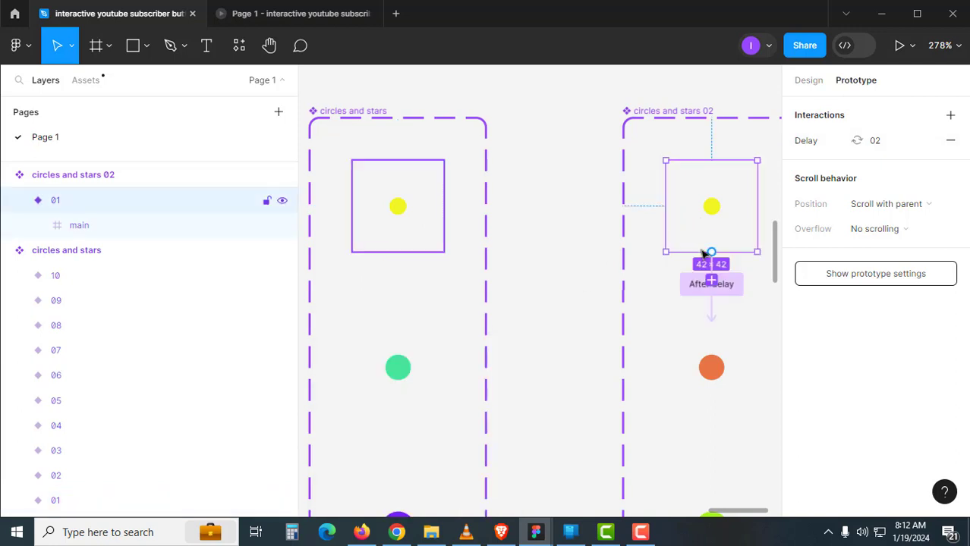
left_click(704, 291)
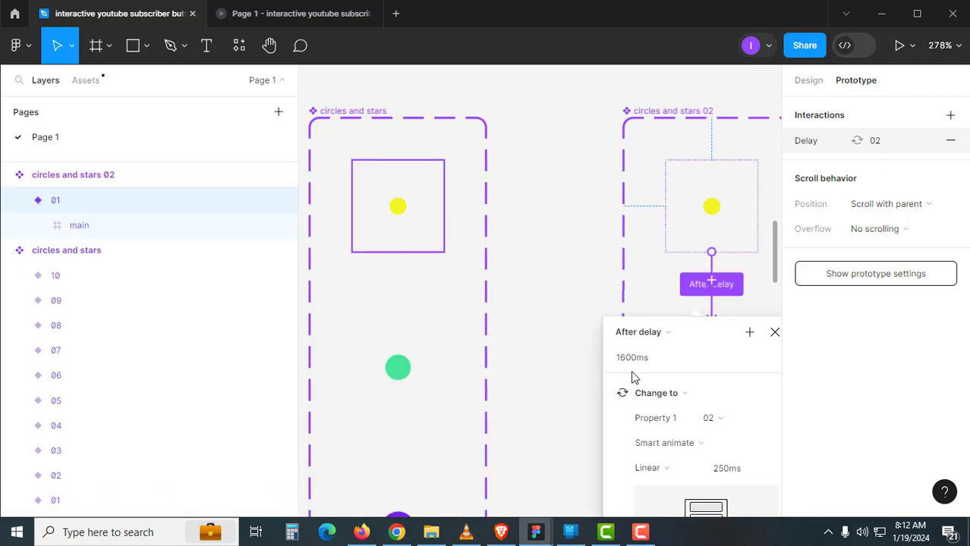
left_click(774, 332)
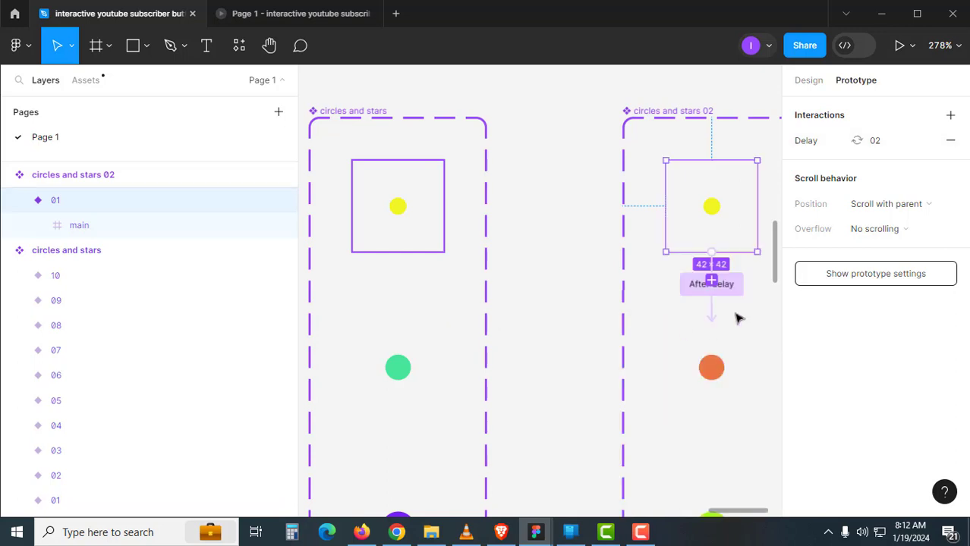
left_click(586, 311)
left_click(810, 84)
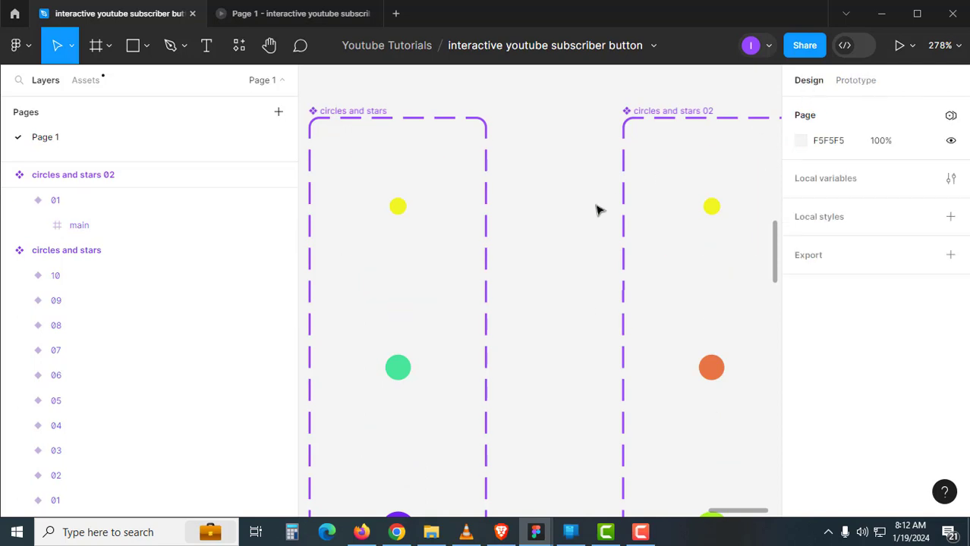
Place an instance of variant 01 from circles and stars and one from circles and stars 02 above their component sets
left_click_drag(603, 277, 722, 390)
left_click(537, 336)
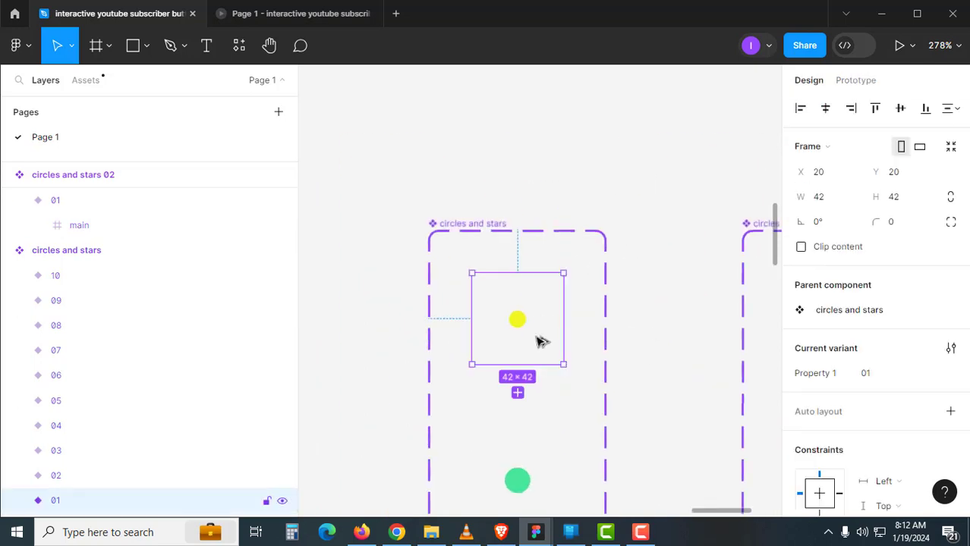
left_click_drag(541, 316, 558, 130)
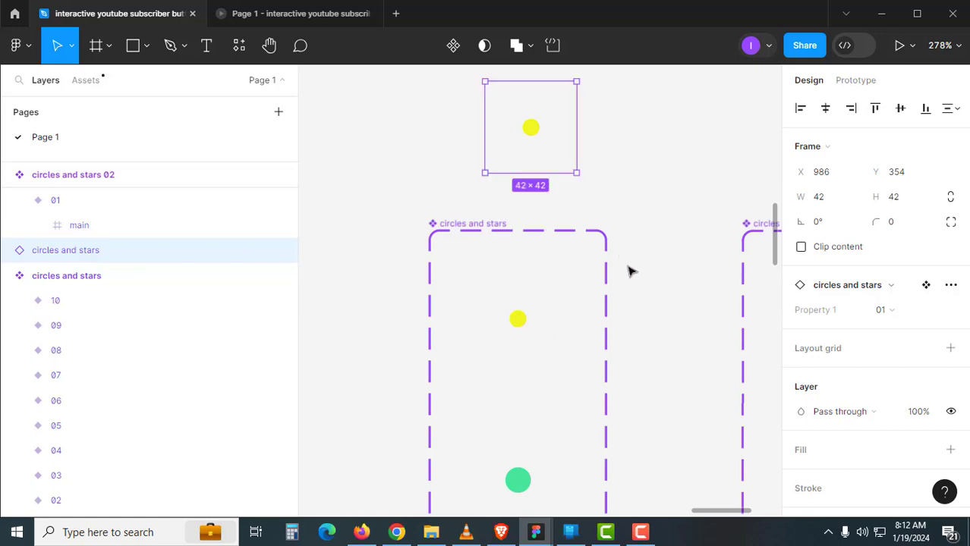
left_click_drag(632, 361, 520, 394)
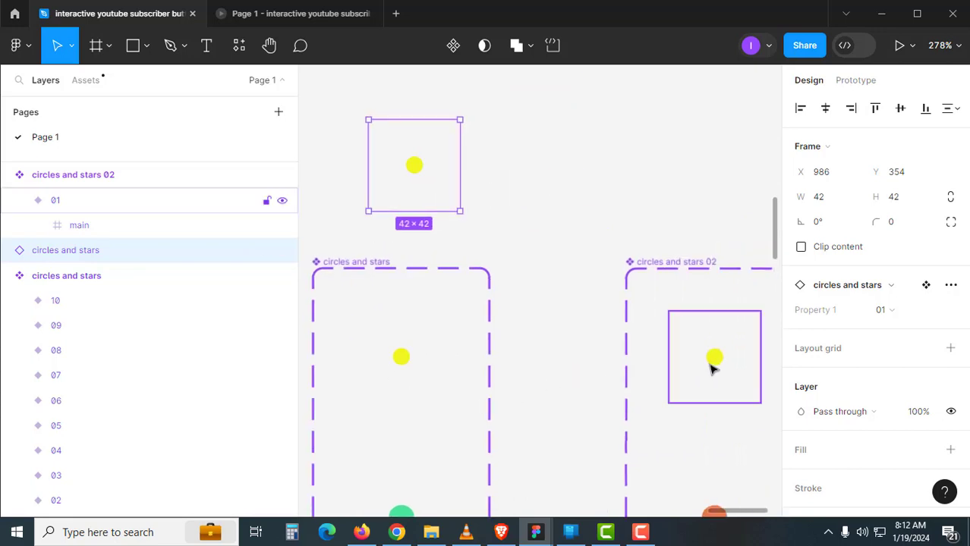
left_click(710, 368)
left_click_drag(729, 372, 703, 165)
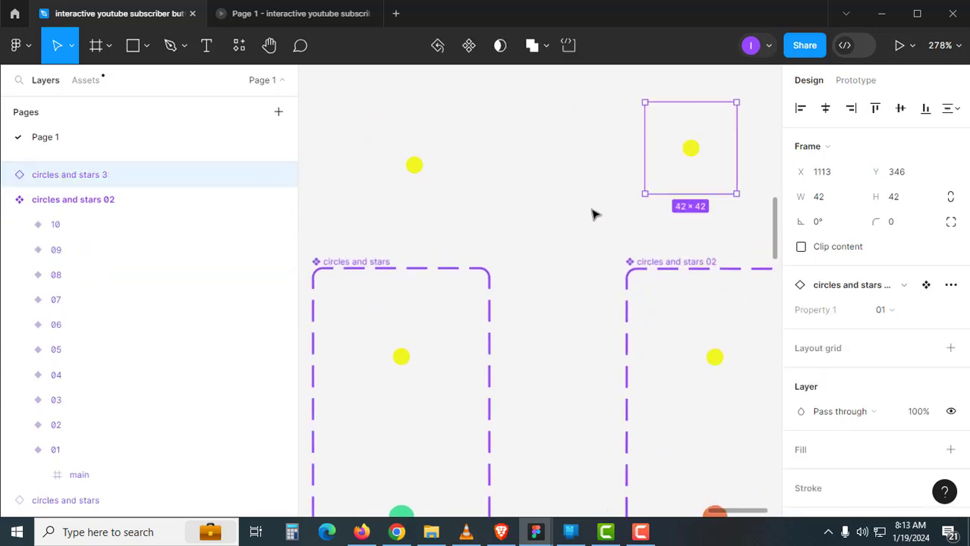
left_click(594, 214)
Cut the circles and stars and circles and stars 3 instances from above their component sets and paste them at the Play frame
left_click(412, 182)
left_click(676, 155, "shift")
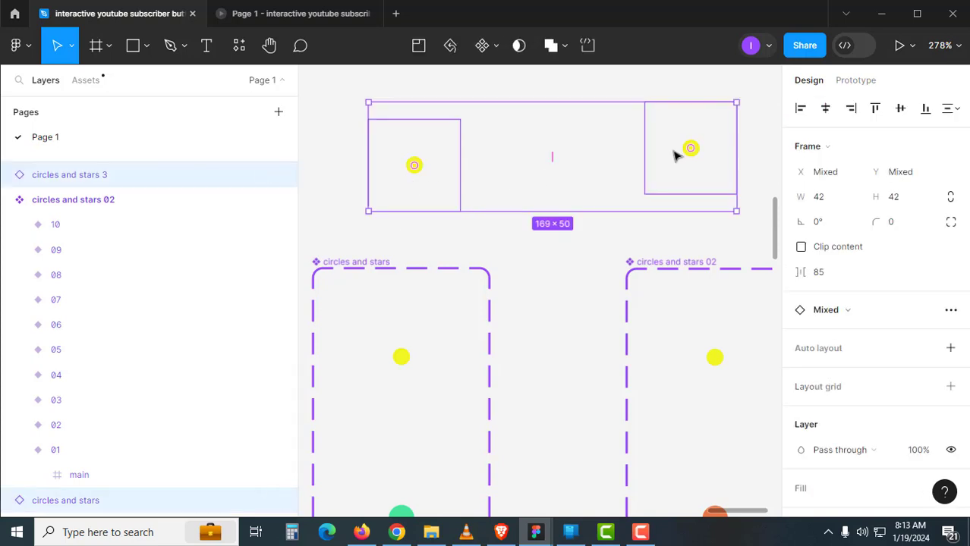
key("Delete")
scroll(504, 212, "down", 10)
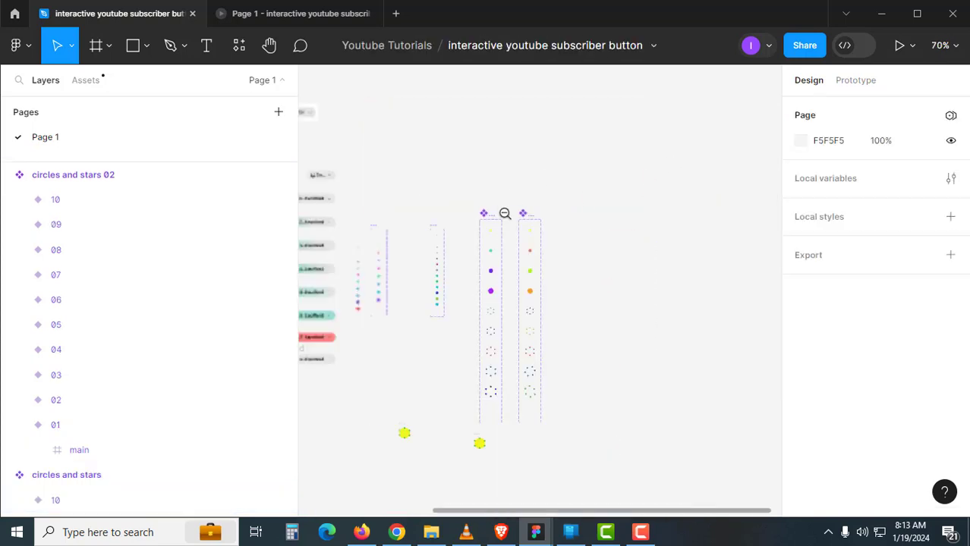
scroll(613, 300, "up", 10)
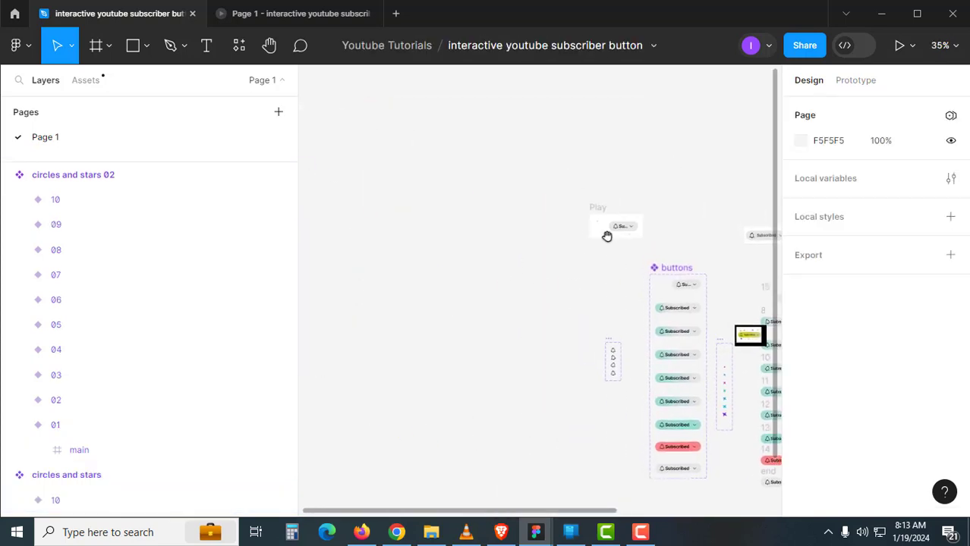
scroll(565, 269, "up", 5)
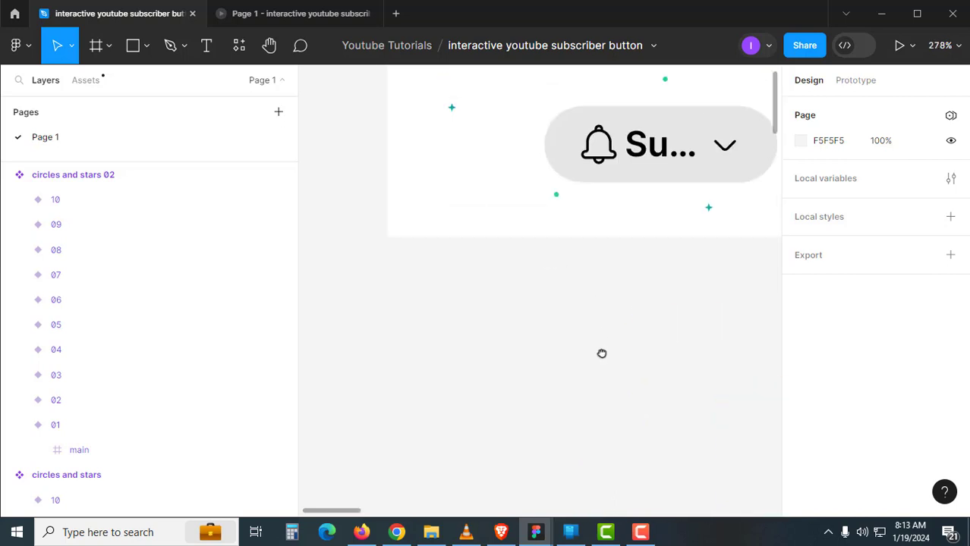
key("ctrl+z")
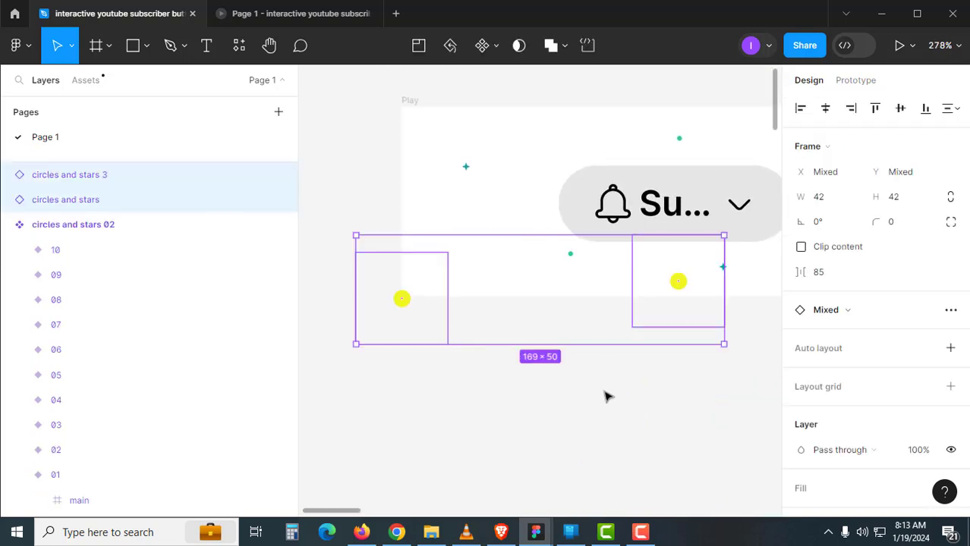
Move the circles and stars instance into the Play frame, left of the button, at X 15, Y 41
left_click(450, 346)
left_click_drag(422, 313, 471, 392)
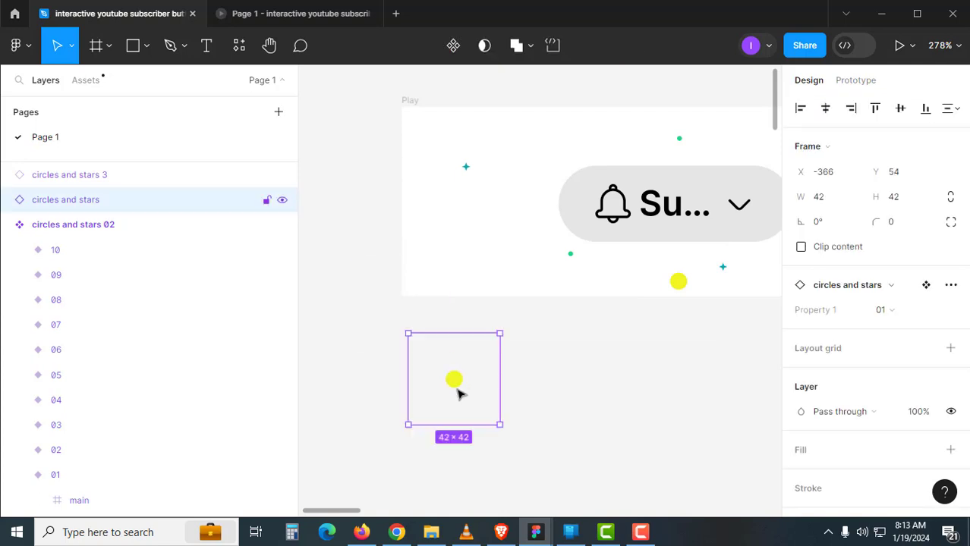
left_click_drag(457, 392, 484, 254)
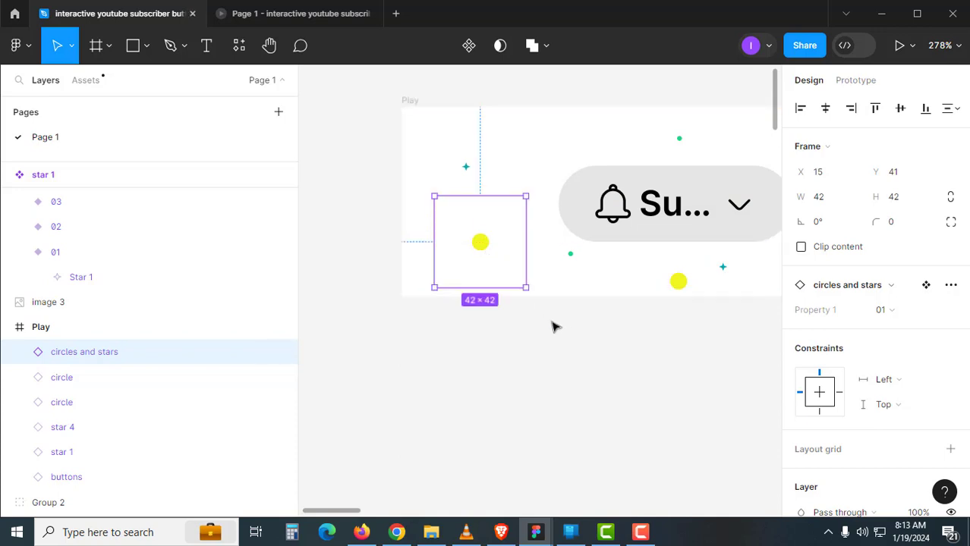
Position the circles and stars 3 instance over the Play frame, above the button's left end, at X -324, Y -47
left_click_drag(480, 406, 366, 506)
left_click(565, 385)
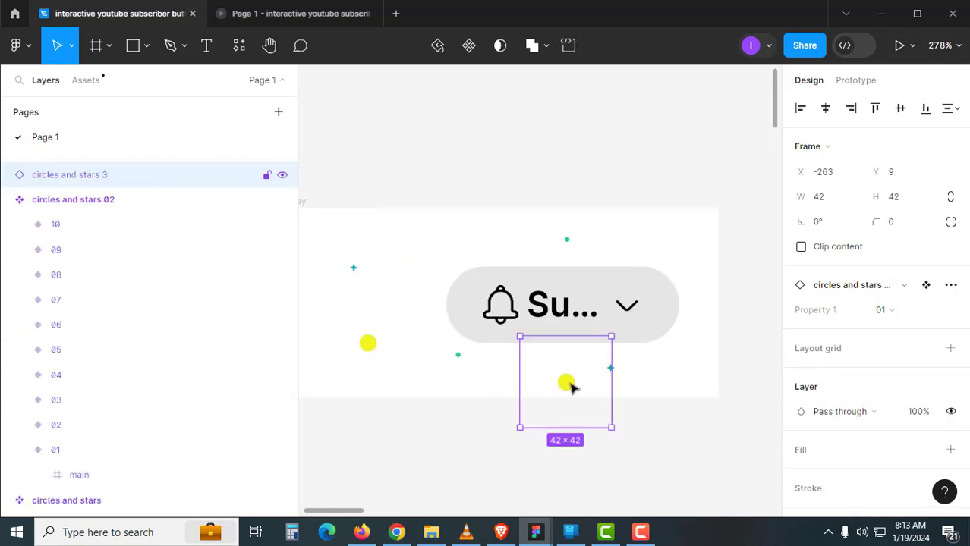
left_click_drag(569, 386, 569, 267)
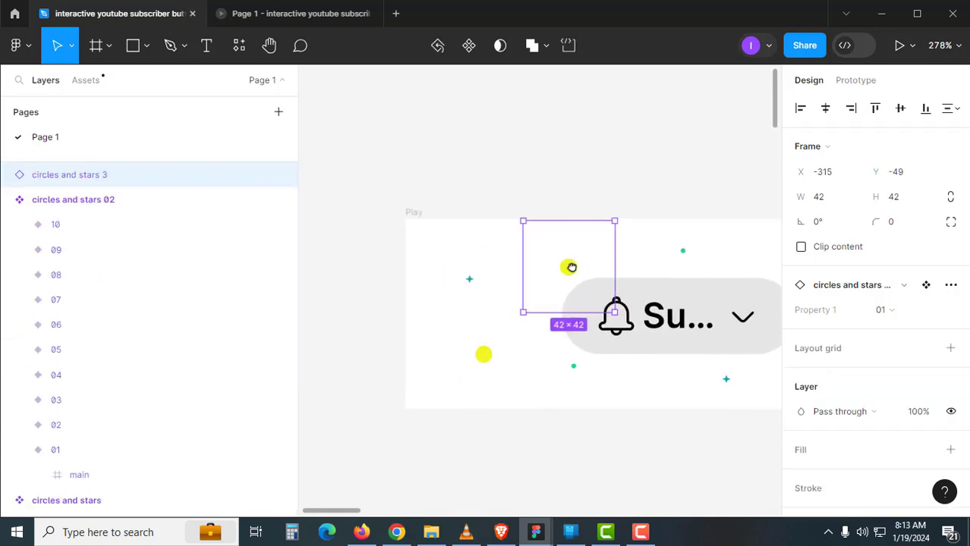
scroll(549, 271, "up", 5)
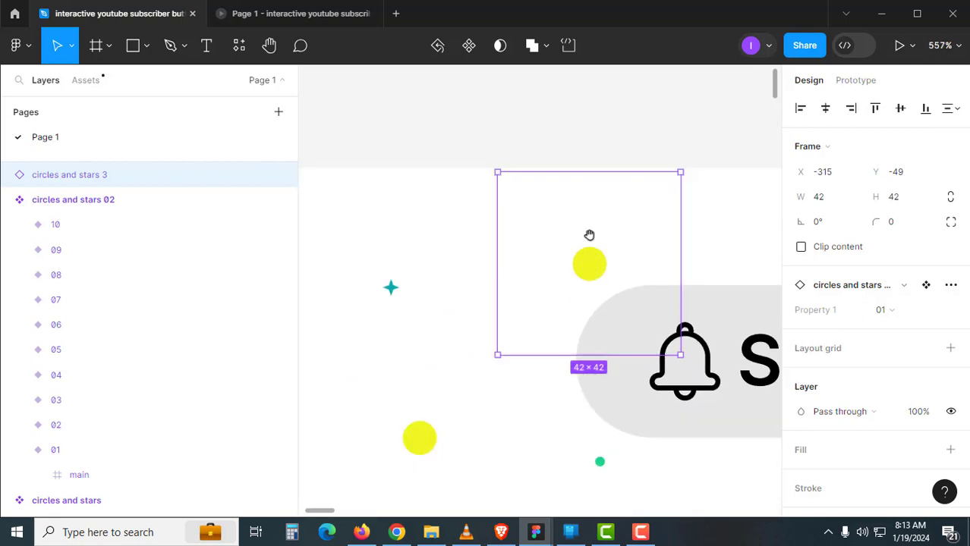
left_click_drag(587, 272, 651, 264)
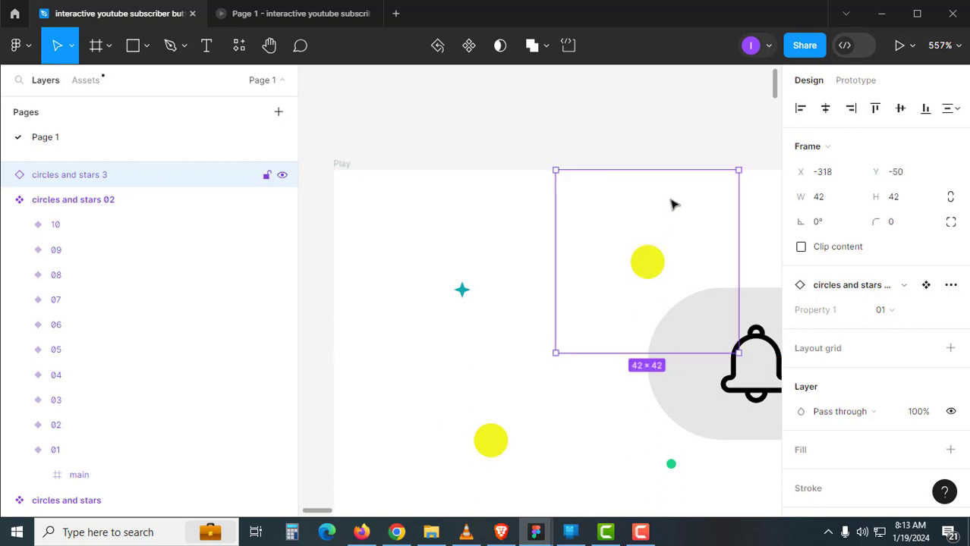
left_click_drag(644, 267, 634, 274)
left_click(697, 403)
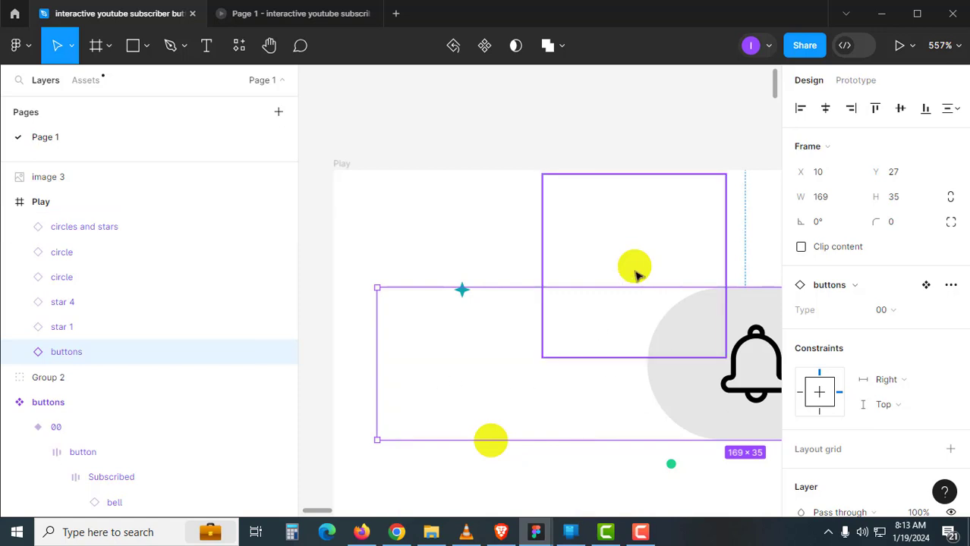
left_click_drag(635, 274, 626, 285)
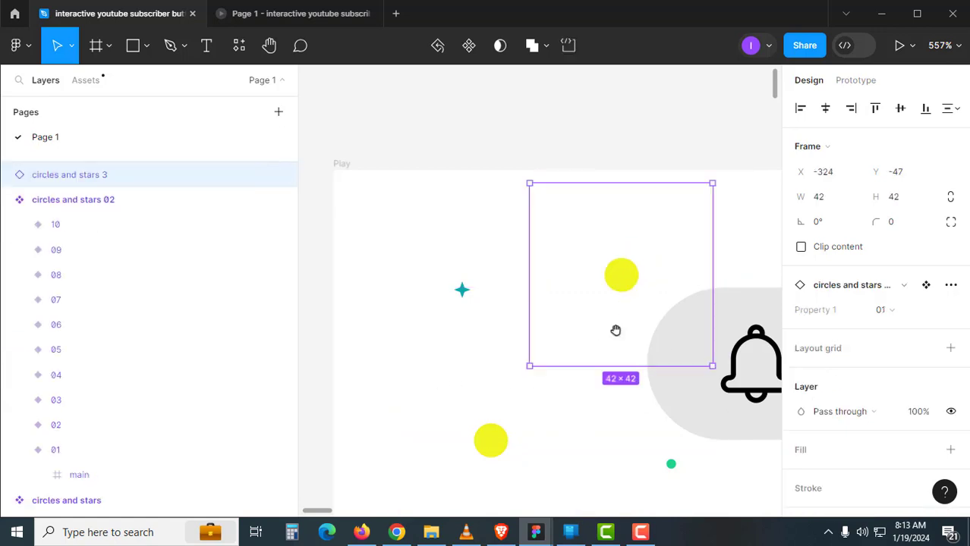
left_click(616, 330, "alt")
left_click_drag(661, 387, 563, 336)
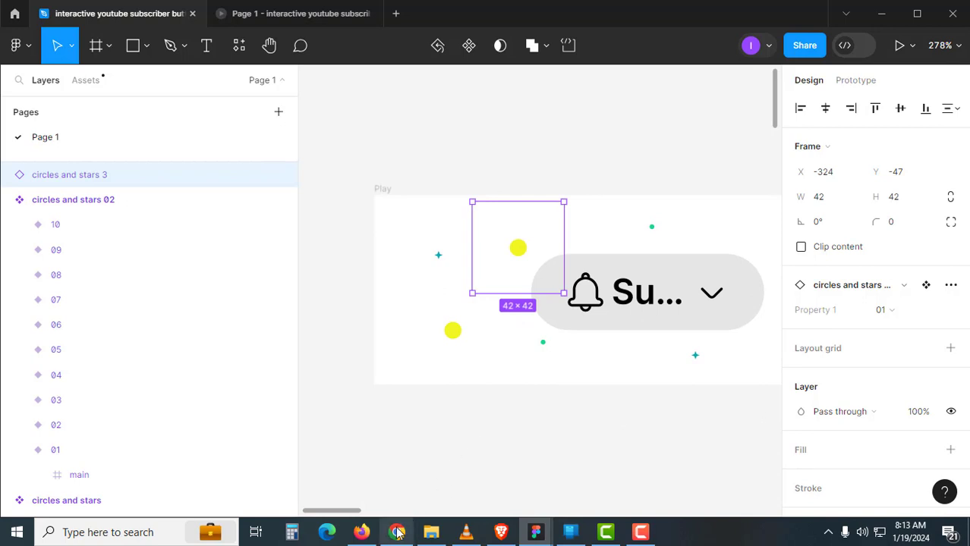
Replay Flow 1 of the prototype in Firefox to check the animations around the button, and return to the Figma design file
left_click(361, 532)
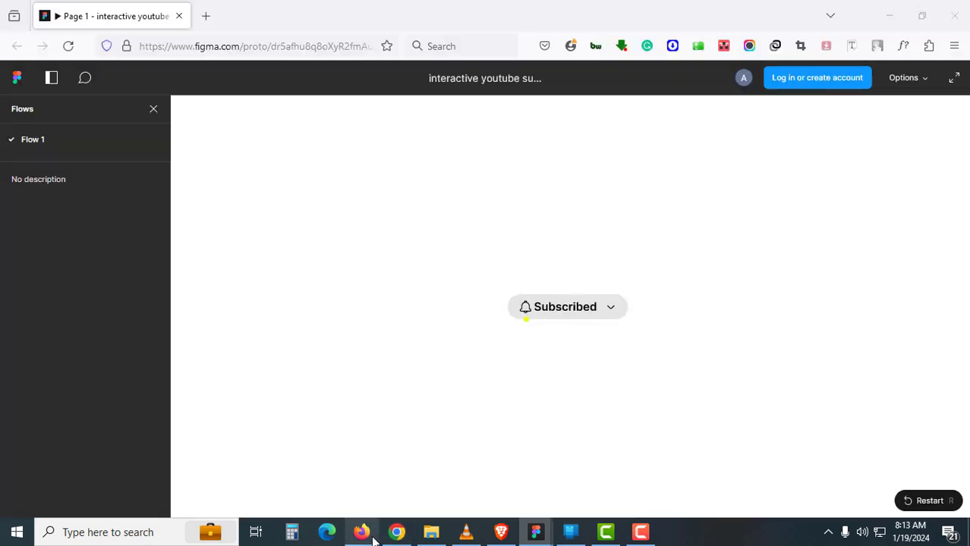
left_click(78, 140)
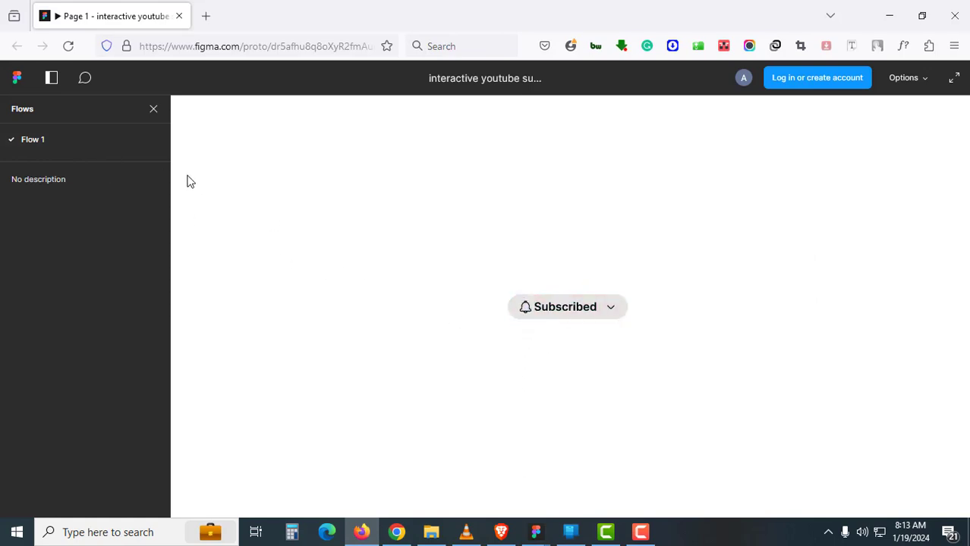
left_click(102, 141)
left_click(109, 141)
mouse_move(537, 531)
mouse_move(486, 475)
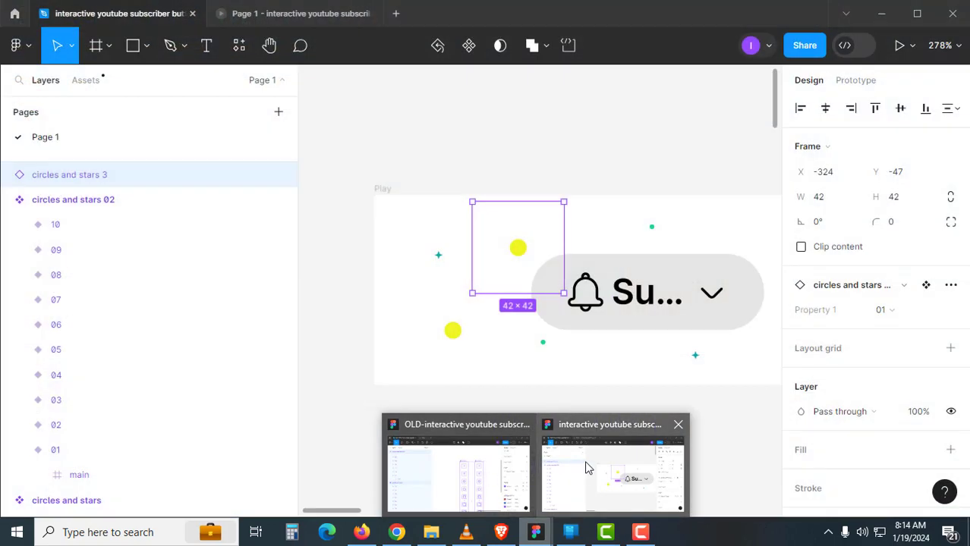
left_click(584, 461)
left_click(522, 408)
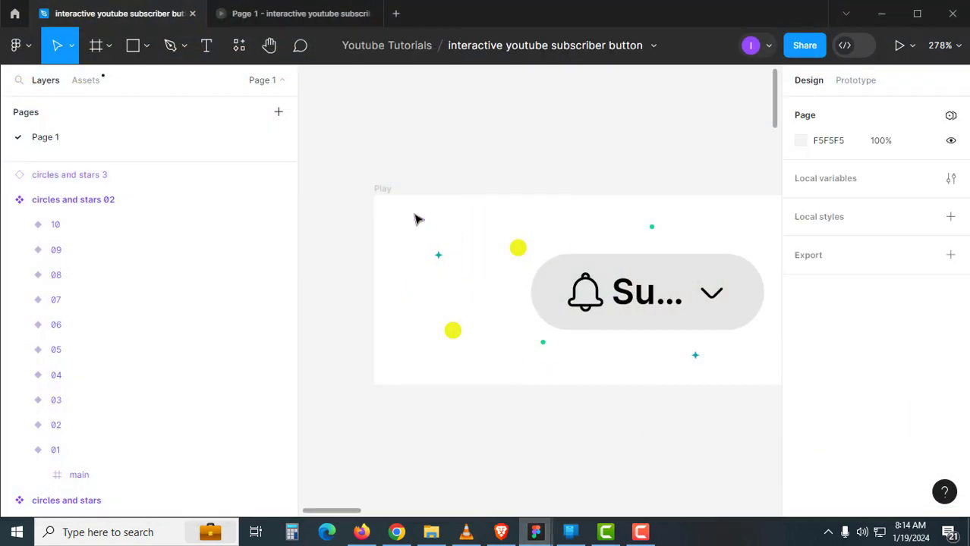
Place the circles and stars 3 instance inside the Play frame at X 40, Y 0, and switch to Firefox to preview it
left_click_drag(390, 194, 387, 237)
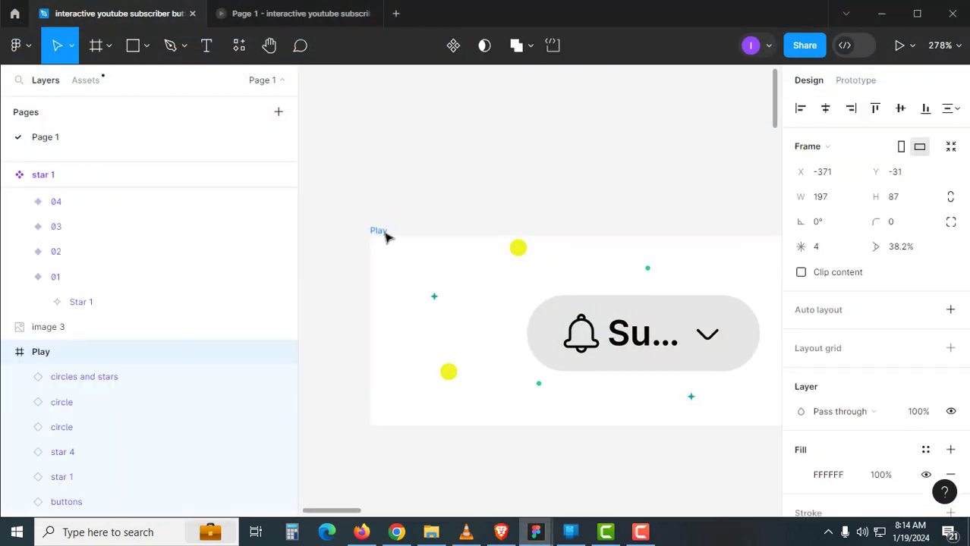
key("ctrl+z")
left_click(496, 439)
mouse_move(520, 254)
left_mouse_down()
mouse_move(528, 121)
mouse_move(510, 251)
left_mouse_up()
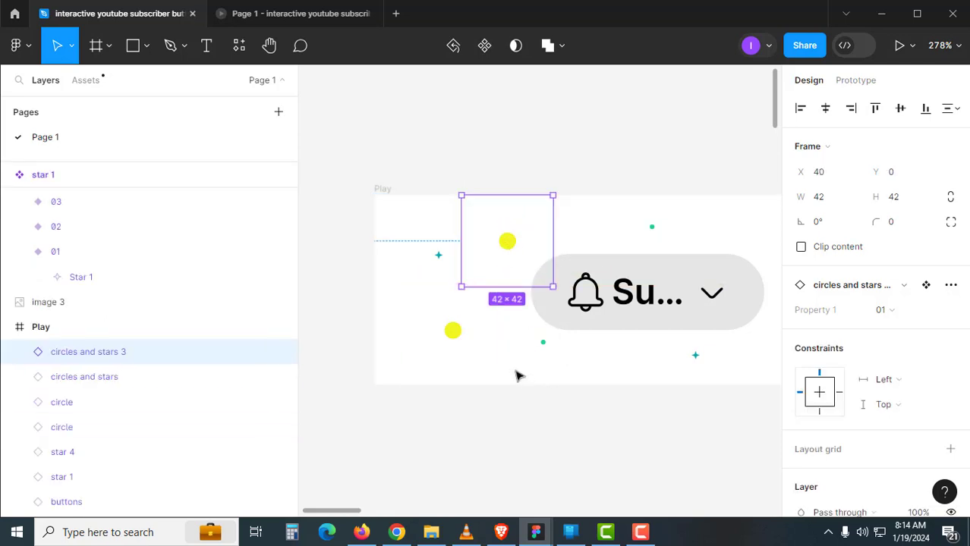
left_click(361, 532)
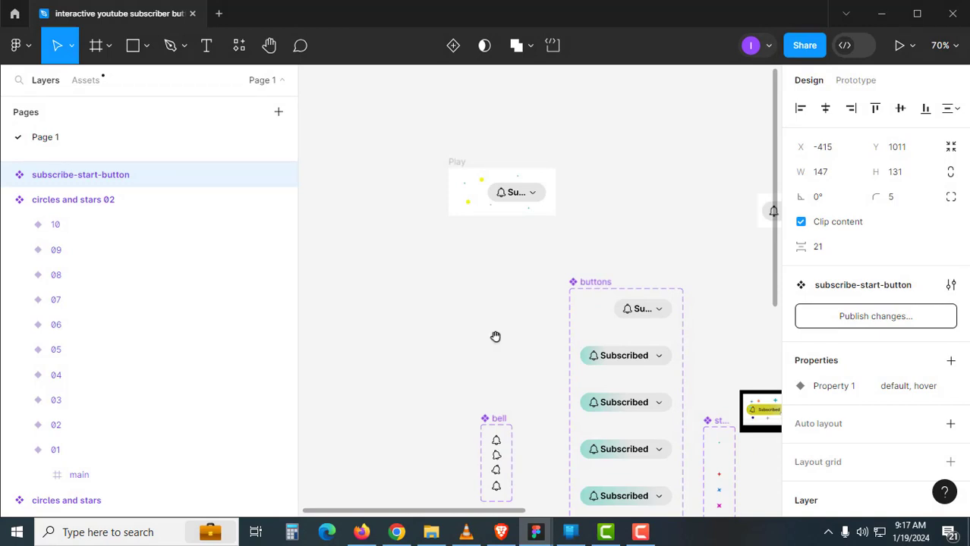
Duplicate the Play frame directly above the original, at X -369, Y -153
scroll(496, 335, "down", 10)
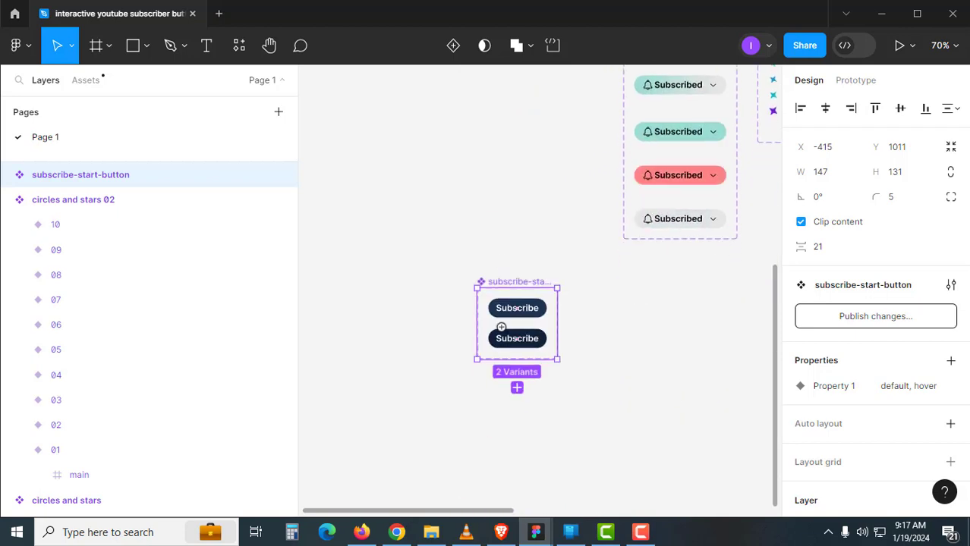
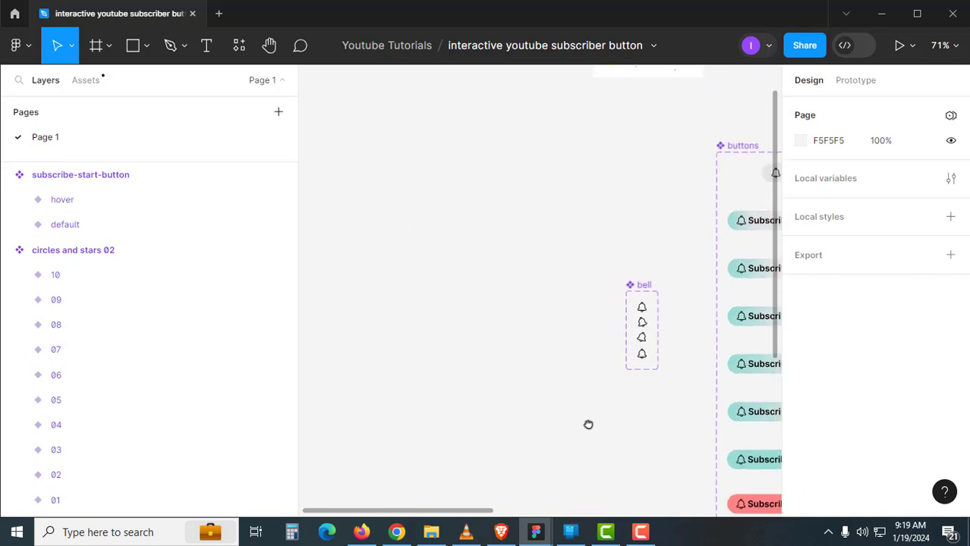
left_click(611, 291, "ctrl")
left_click_drag(612, 291, 521, 290)
left_click(446, 212)
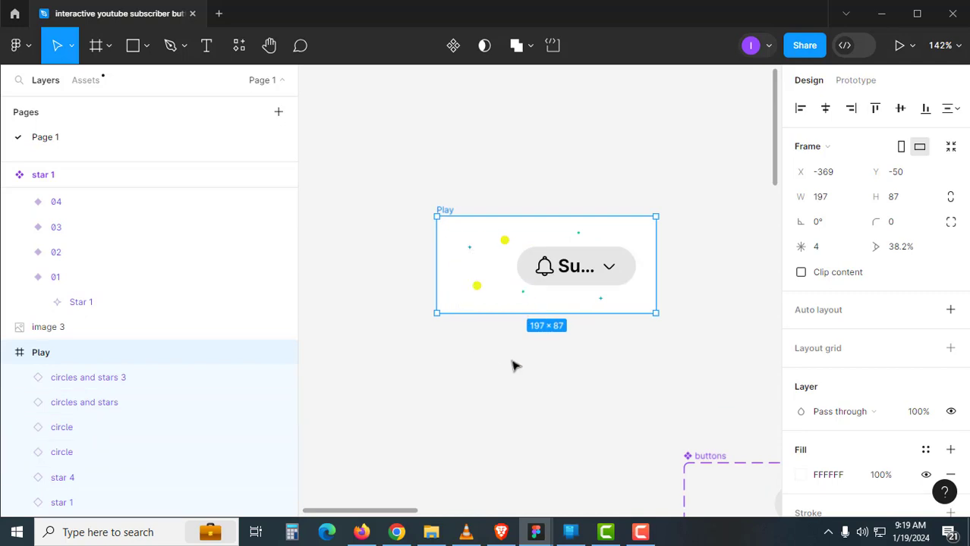
scroll(521, 384, "up", 2)
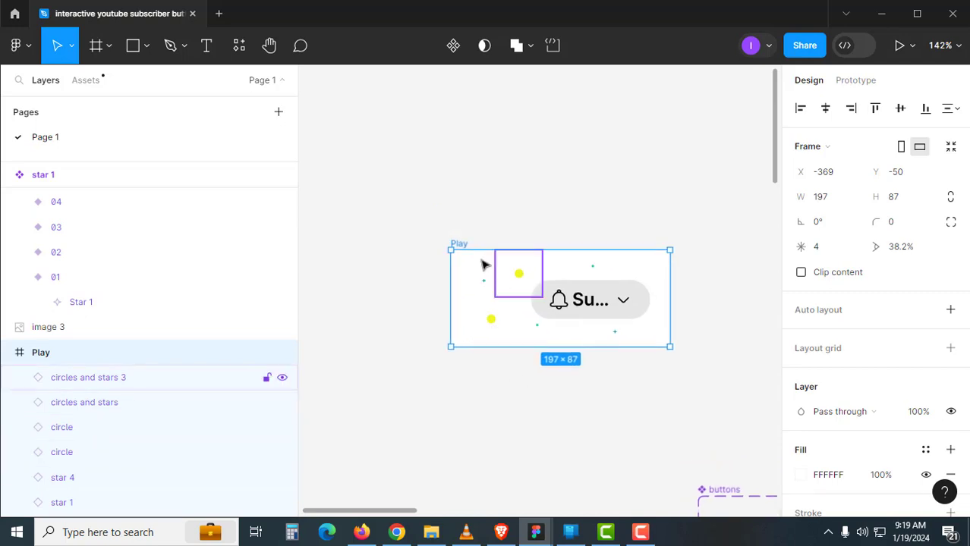
left_click_drag(469, 248, 478, 134)
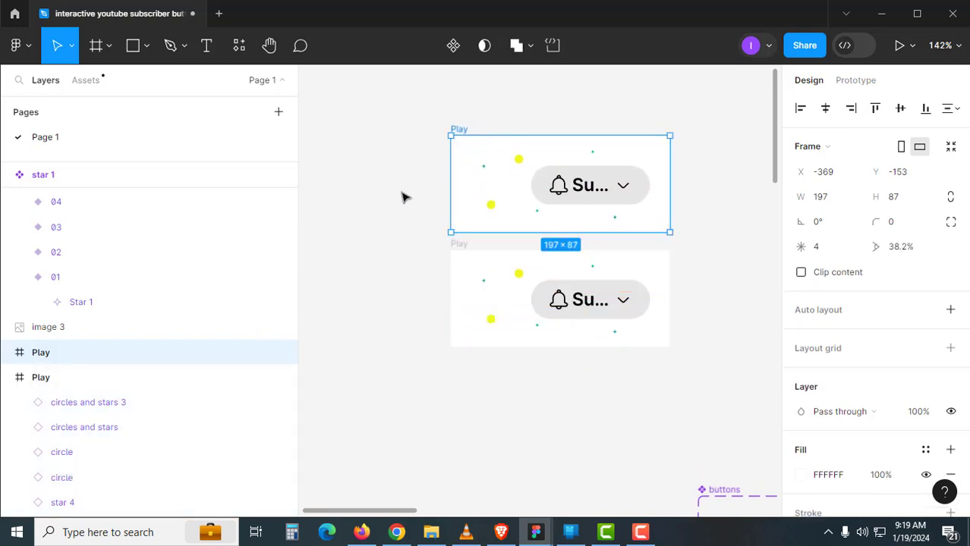
left_click(403, 195)
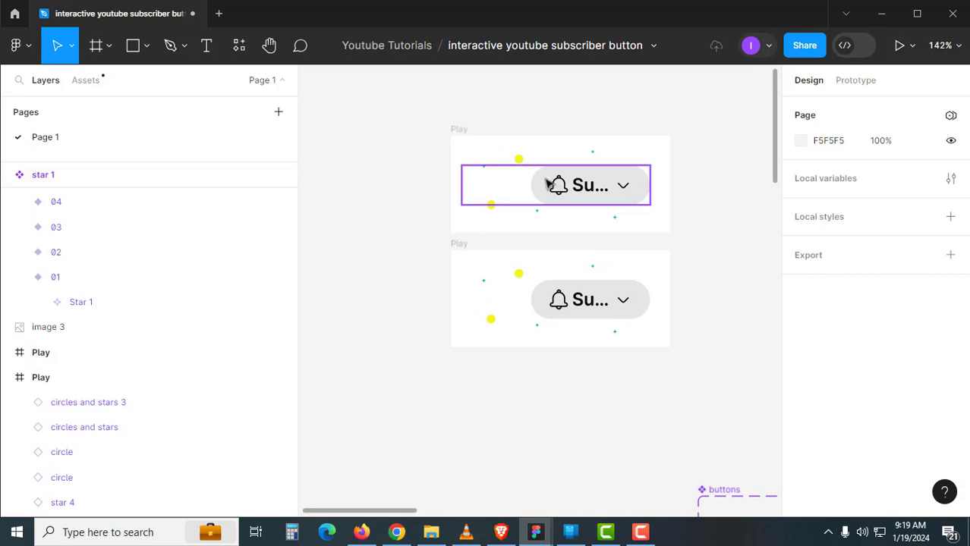
Delete all circle, star and circles and stars instances from the upper Play frame, keeping only the buttons instance
left_click(469, 137)
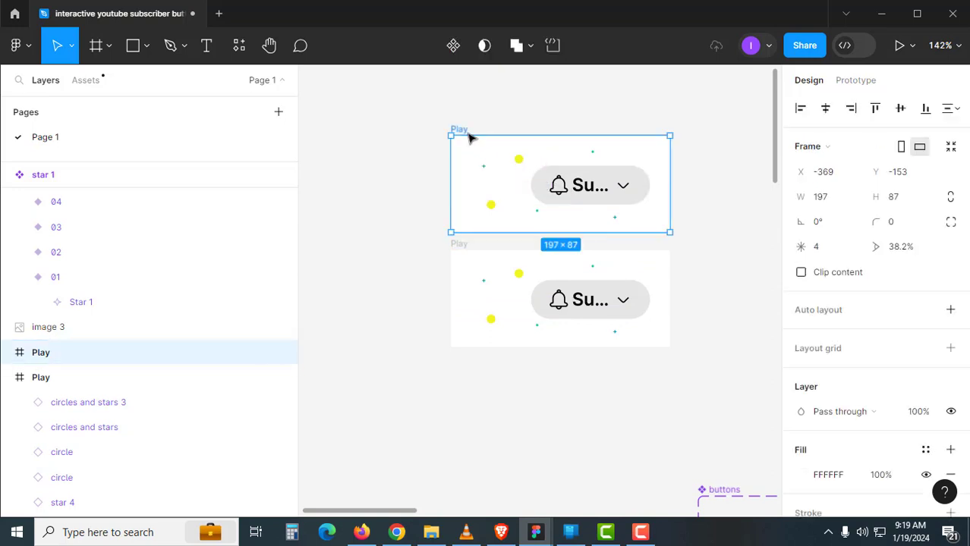
key("shift+2")
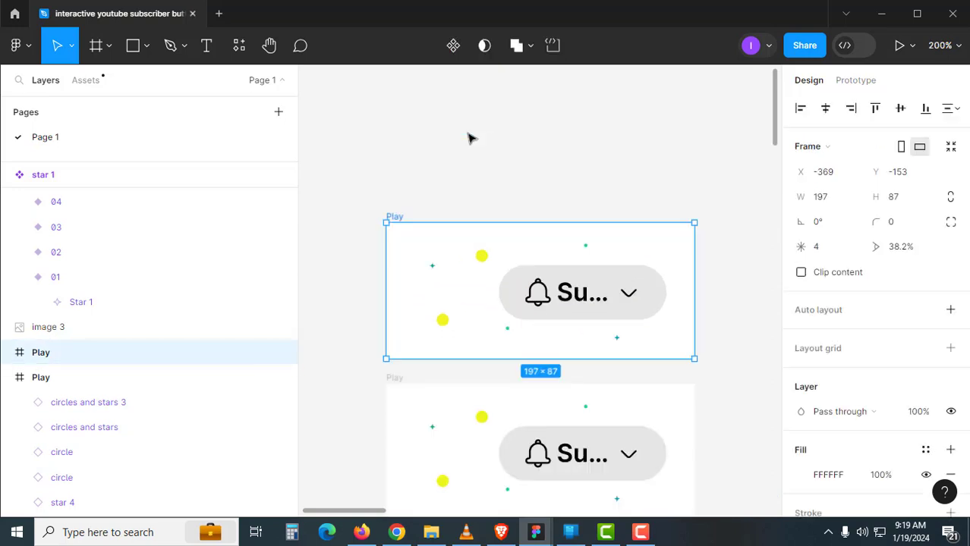
key("Return")
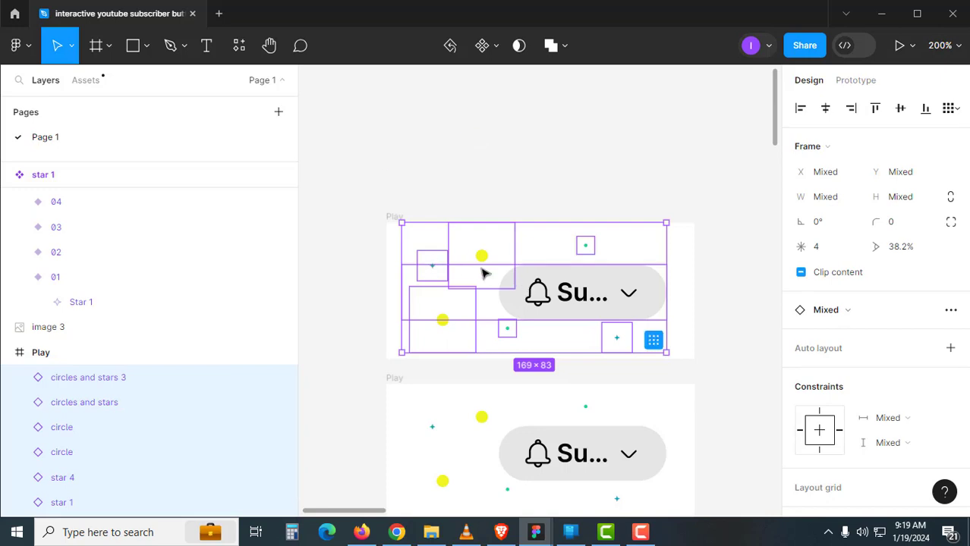
left_click(607, 301, "shift")
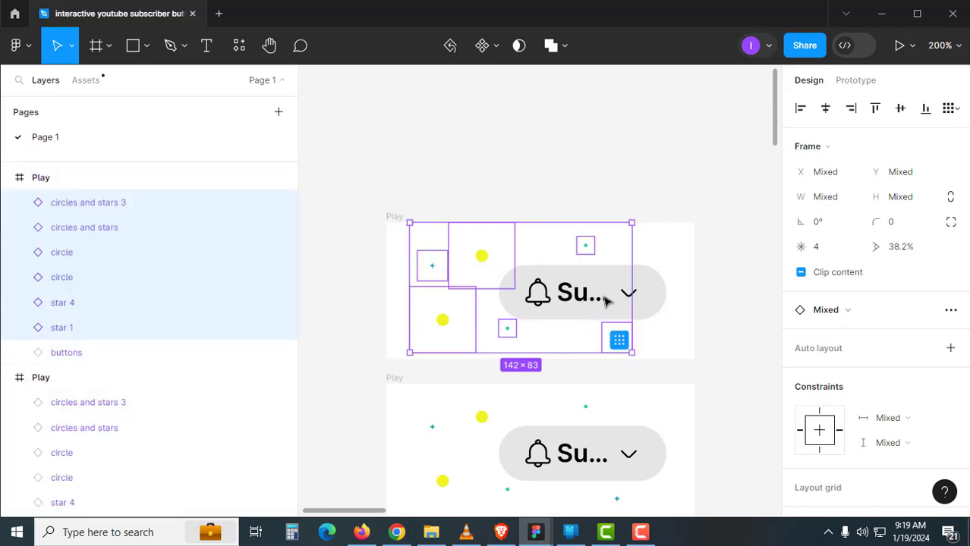
key("Delete")
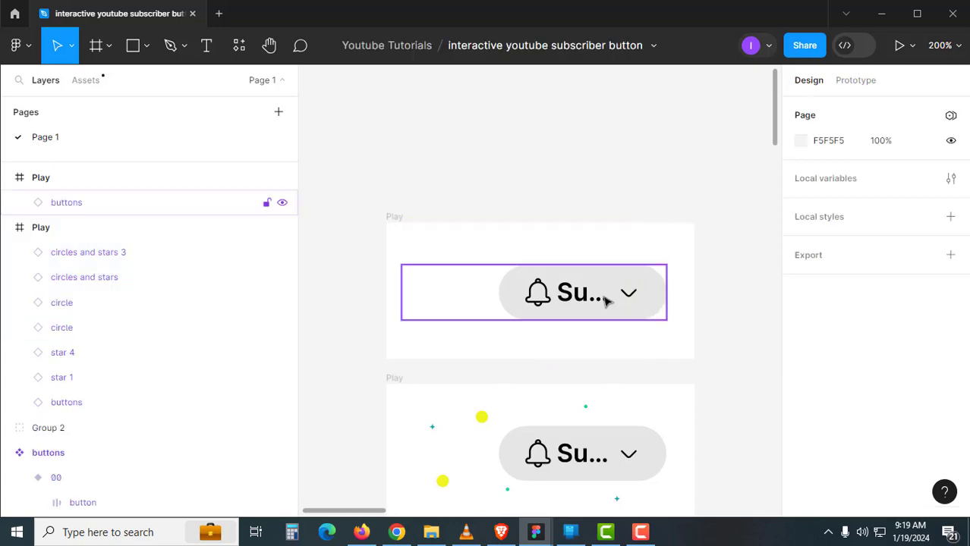
Detach the buttons instance in the upper Play frame from its main component
left_click(573, 300)
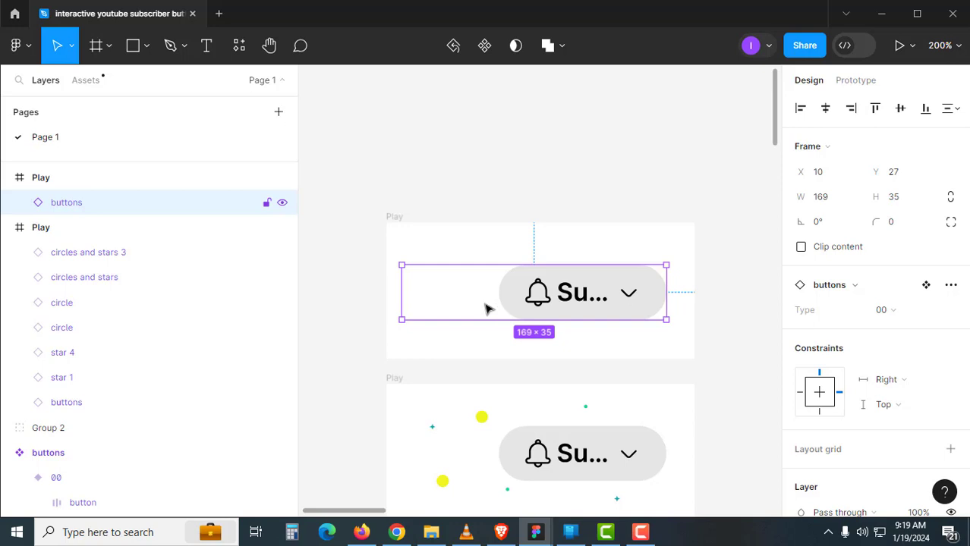
right_click(554, 297)
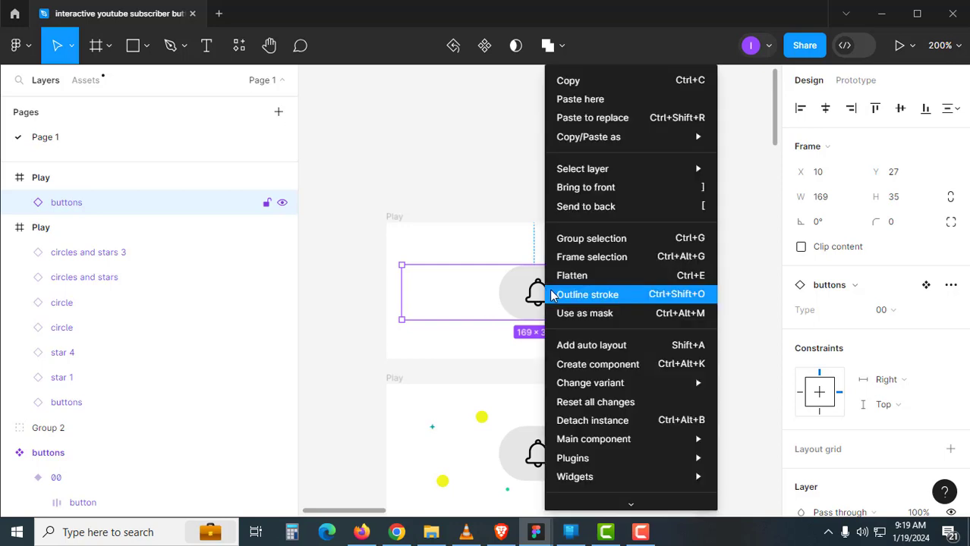
left_click(635, 427)
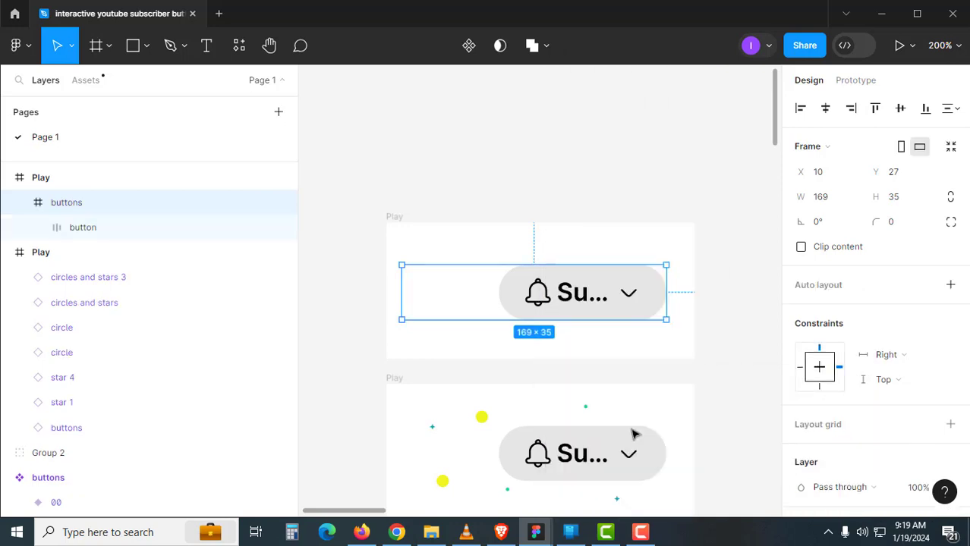
Replace the grey button inside the upper Play frame's buttons frame with the copied subscribe-start-button instance
left_click(89, 228)
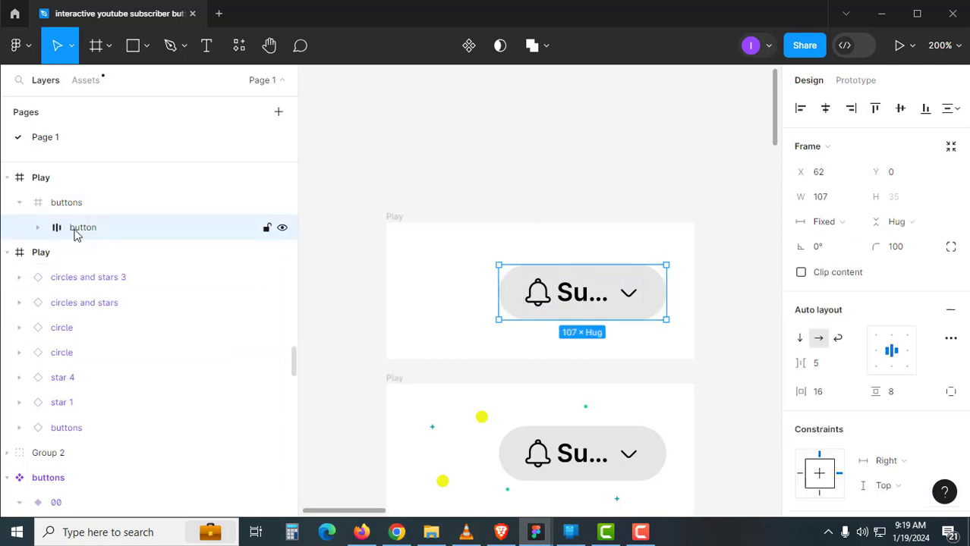
right_click(572, 295)
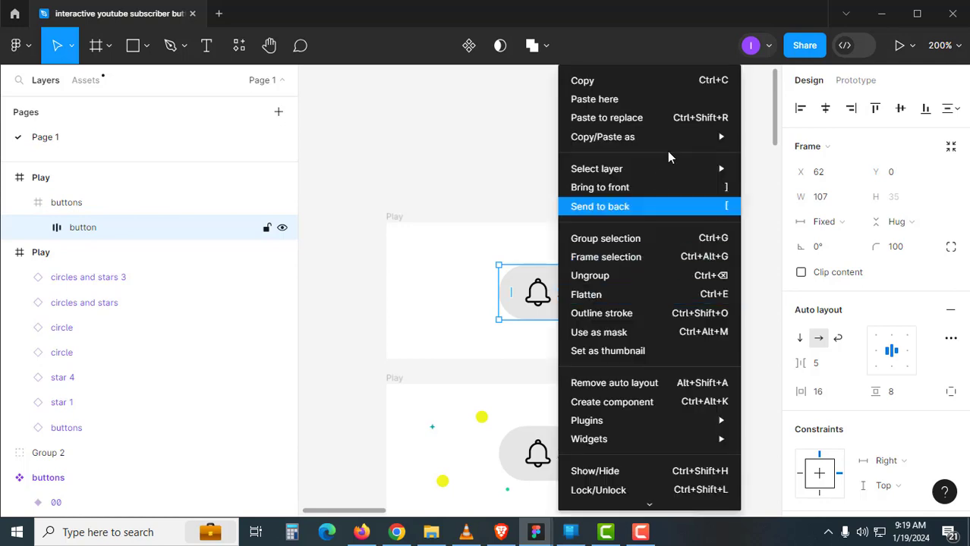
left_click(663, 122)
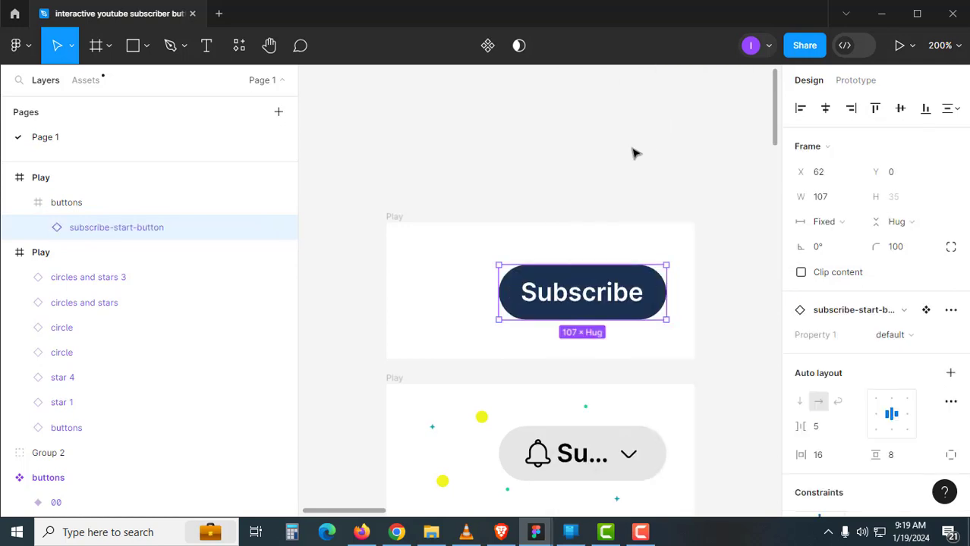
left_click(614, 164)
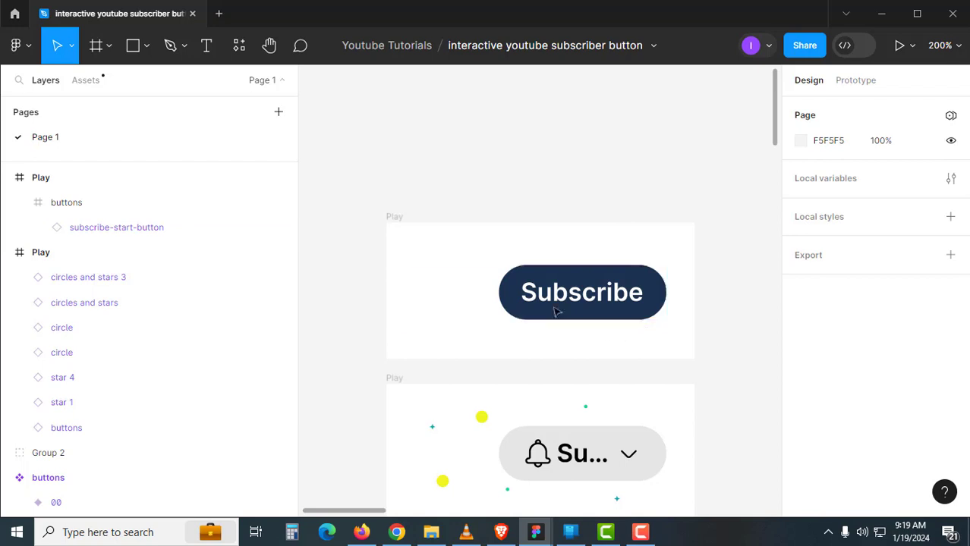
Rename the upper Play frame as normal and the lower Play frame as whenClick
left_click(394, 219)
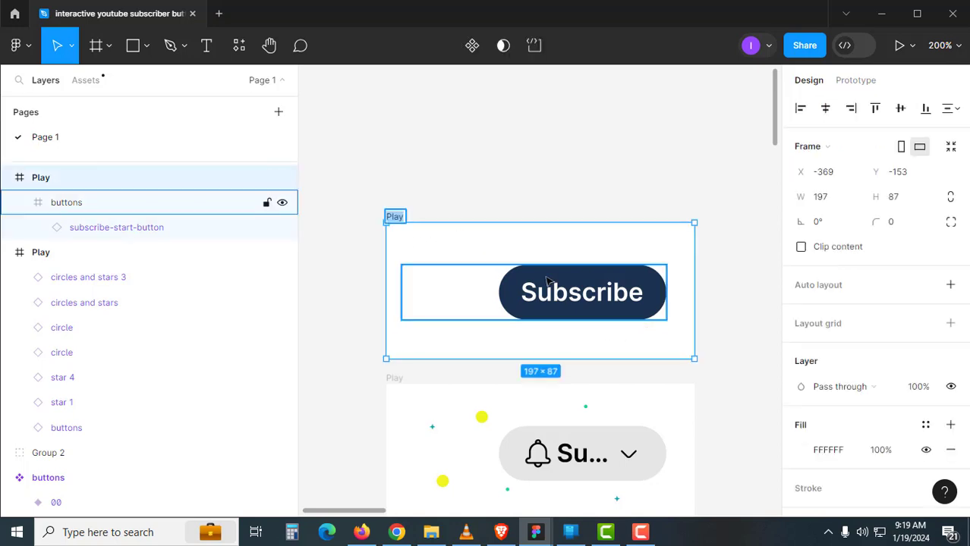
type("normal")
key("Return")
left_click(394, 378)
type("whenClick")
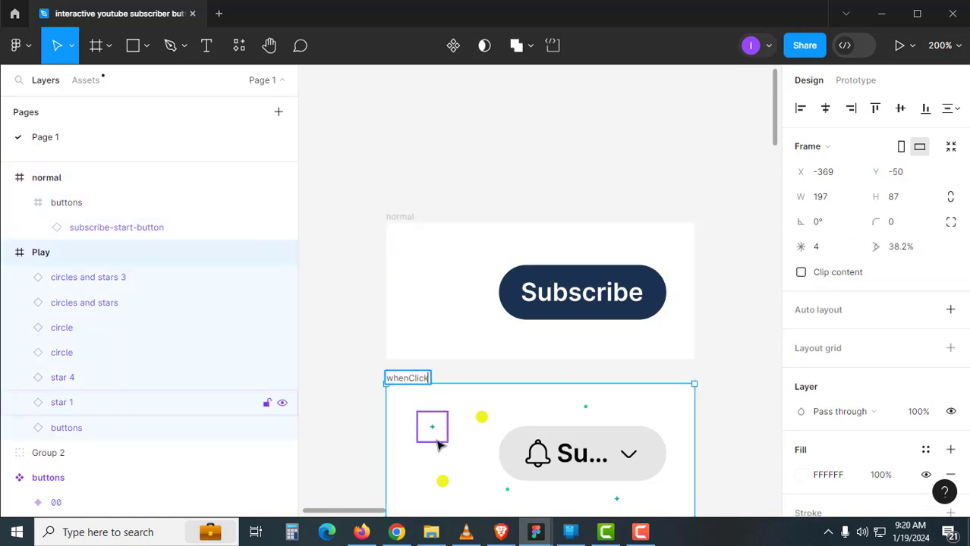
key("Return")
left_click(458, 209)
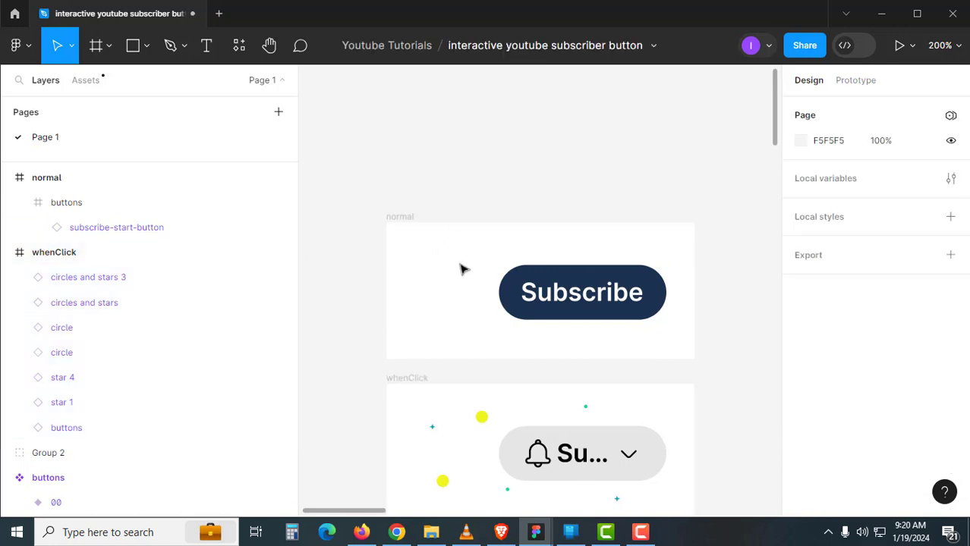
Remove the flow starting point from the whenClick frame and add one to the normal frame
left_click(869, 79)
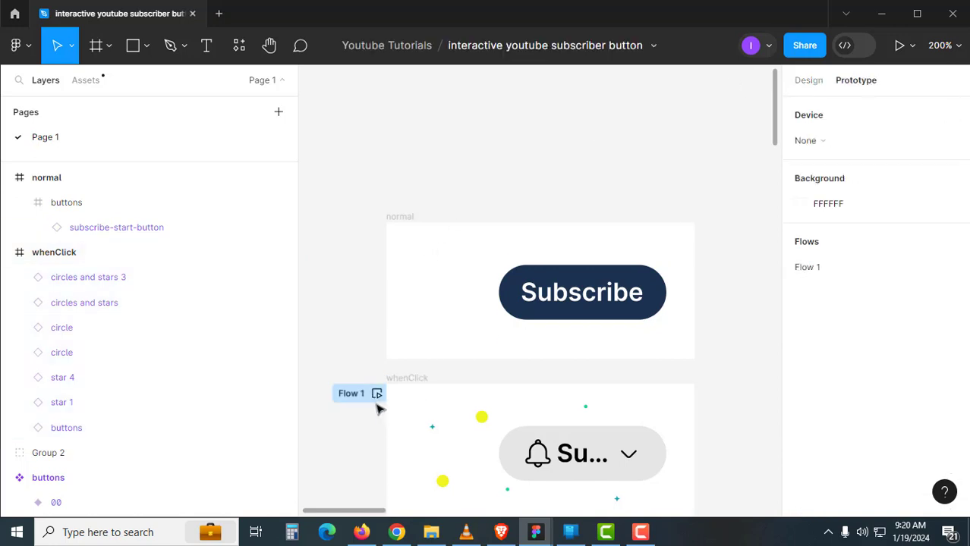
left_click(346, 396)
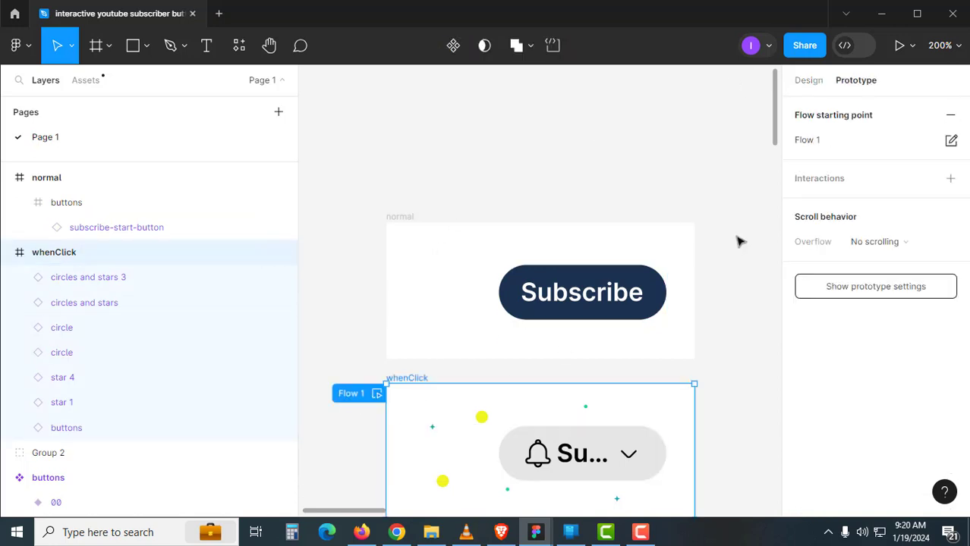
left_click(949, 115)
left_click(416, 219)
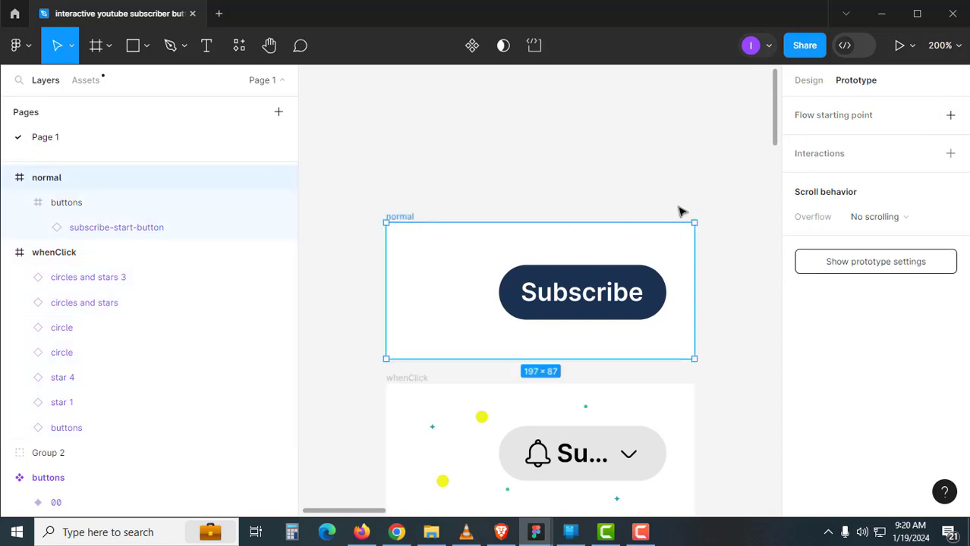
left_click(950, 116)
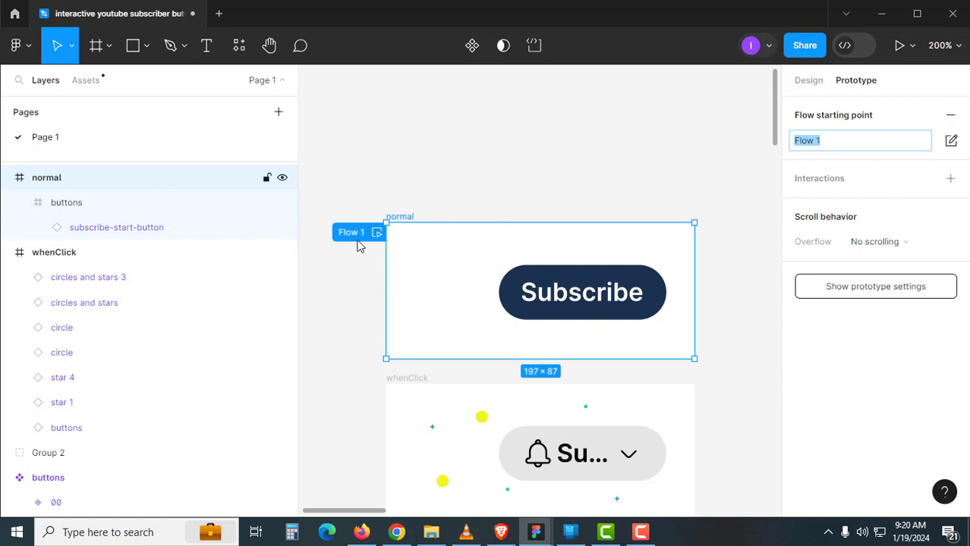
left_click(806, 80)
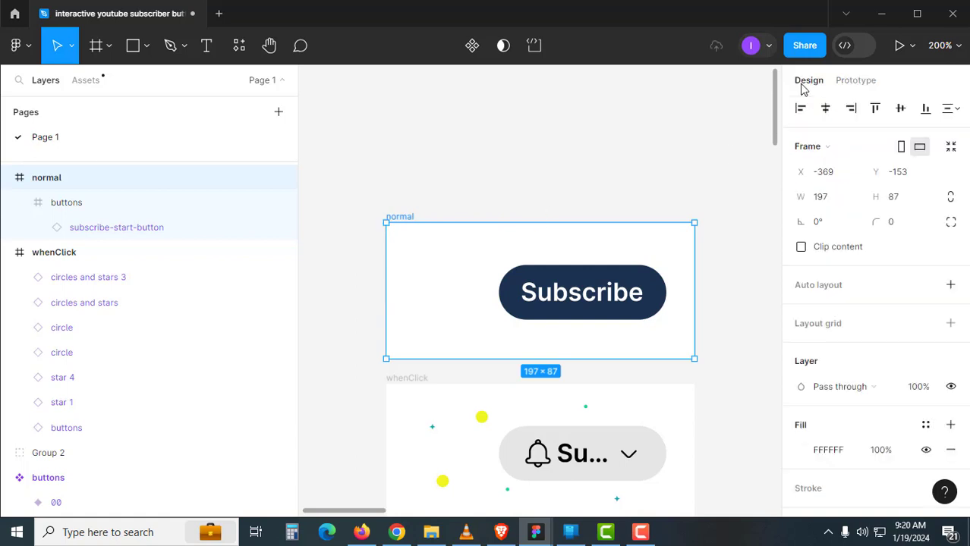
left_click(593, 143)
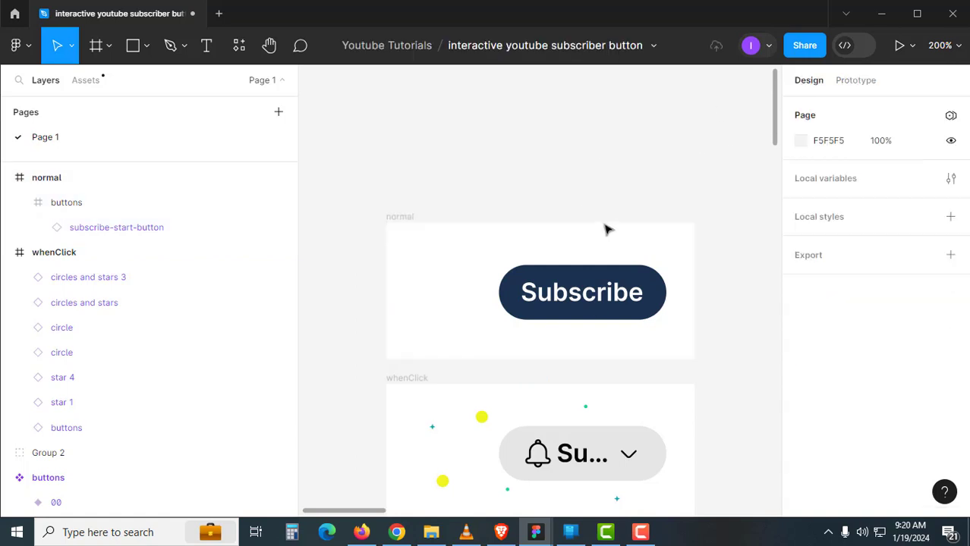
Link the subscribe-start-button in the normal frame to the whenClick frame with an instant on-click Navigate to interaction
left_click(848, 88)
scroll(693, 134, "down", 2)
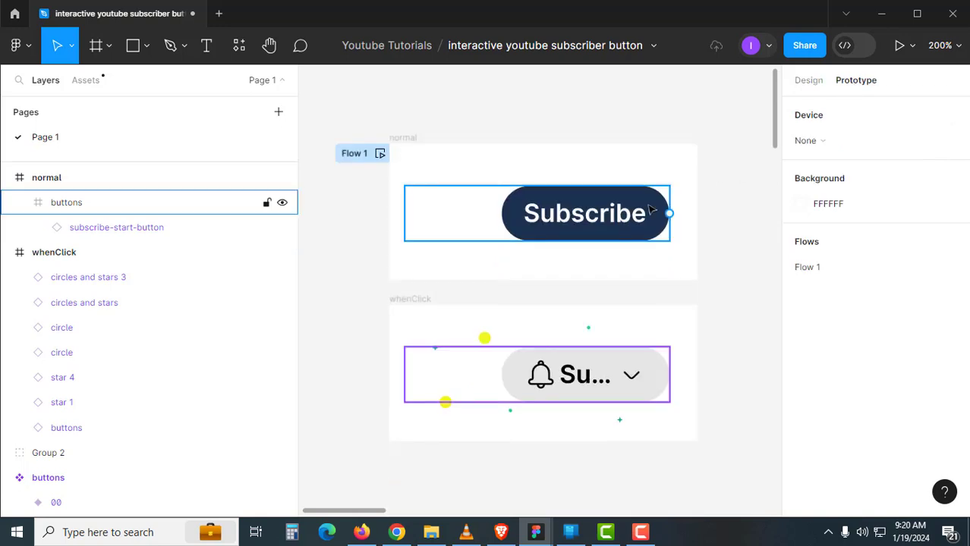
left_click(649, 210)
left_click_drag(585, 244, 583, 342)
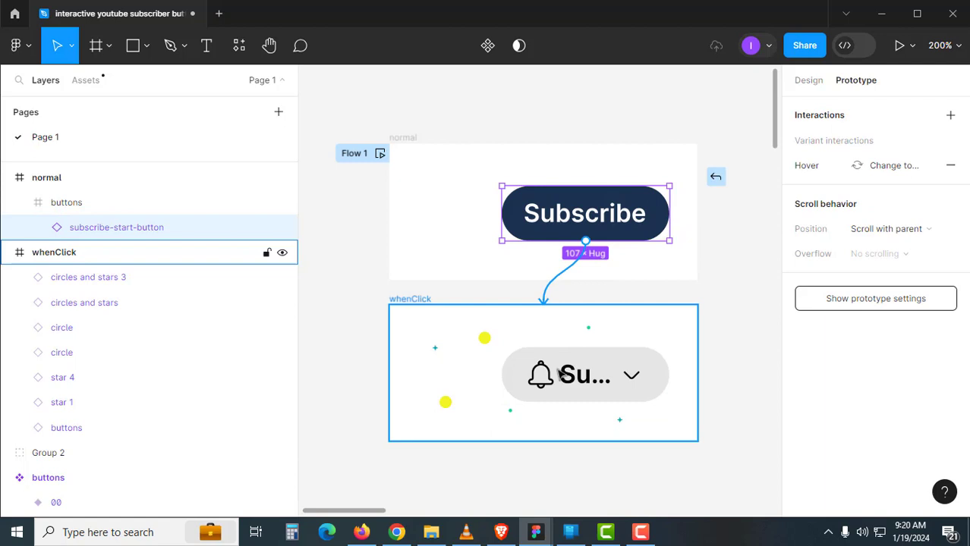
left_click_drag(560, 373, 560, 373)
left_click(489, 344)
left_click(670, 332)
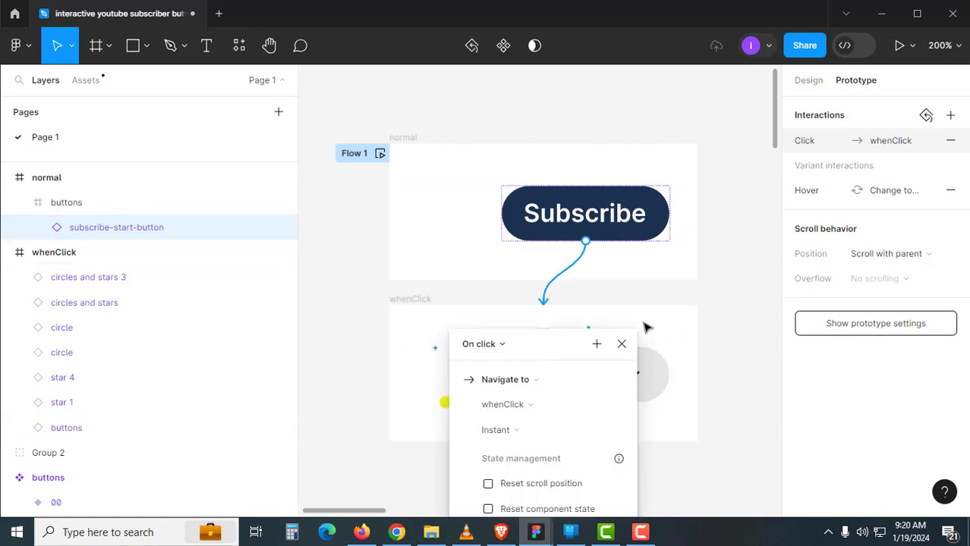
left_click_drag(533, 342, 762, 261)
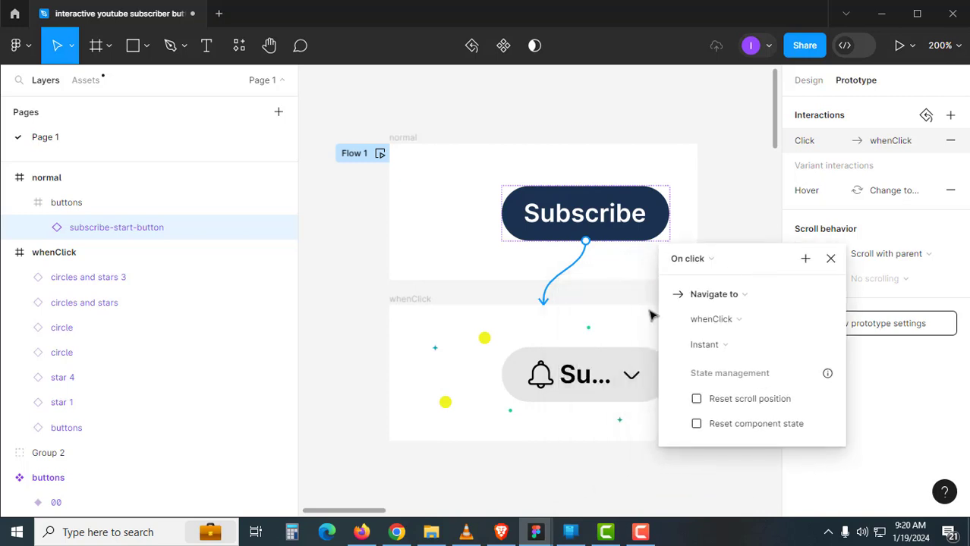
Link the buttons instance in the whenClick frame to the normal frame with an instant on-click Navigate to interaction
left_click(599, 362)
left_click_drag(536, 346, 604, 274)
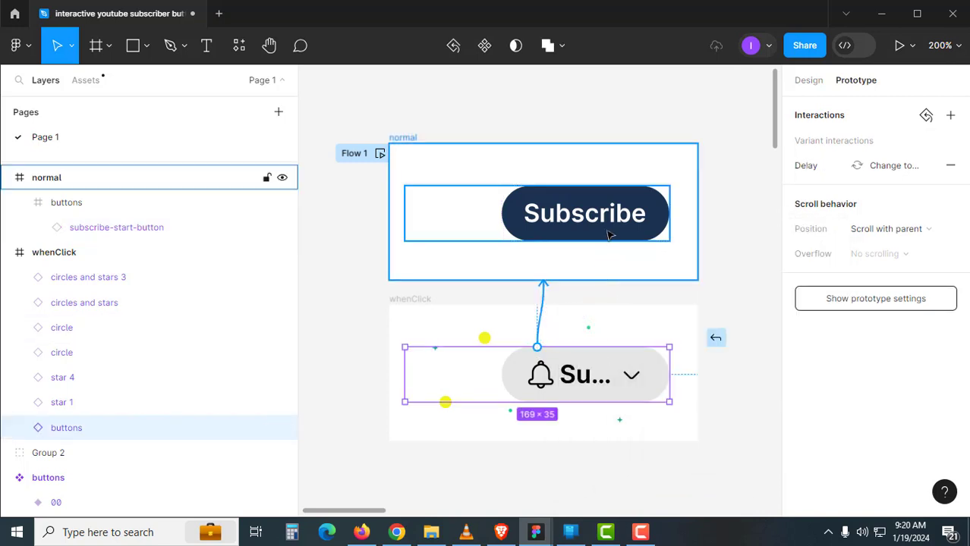
left_click_drag(607, 233, 608, 233)
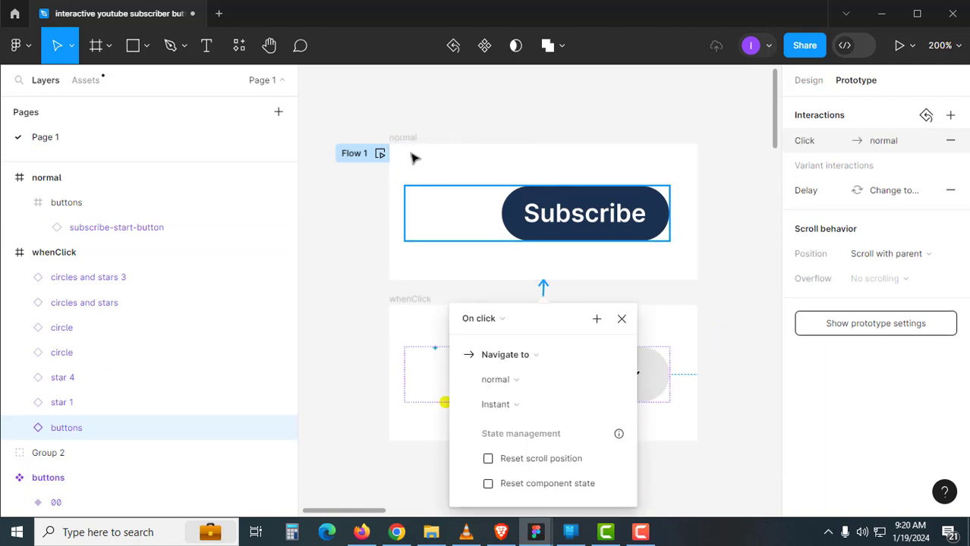
scroll(535, 325, "up", 3)
scroll(586, 248, "down", 7)
left_click_drag(586, 248, 470, 264)
left_click(501, 254)
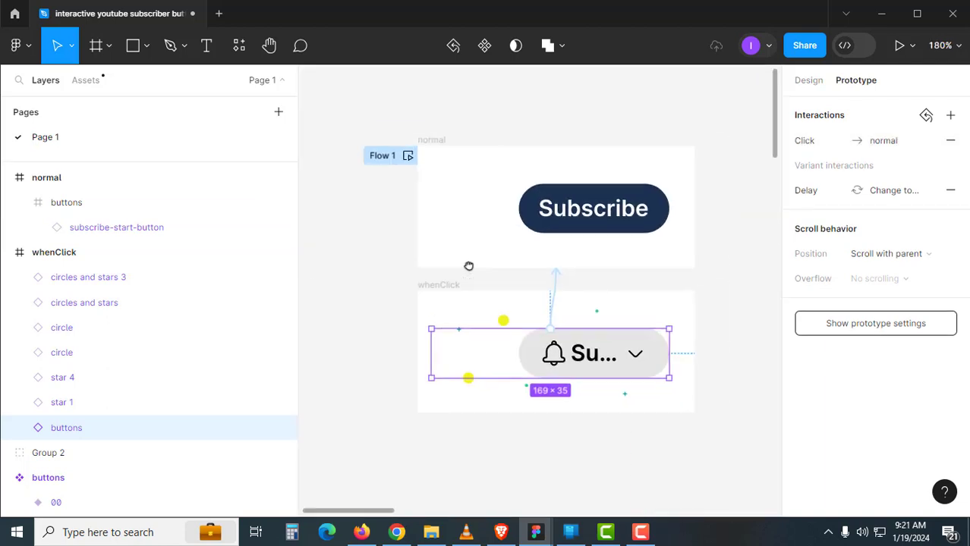
Preview the prototype from the normal frame, test toggling between Subscribe and Subscribed, and return to the design file
left_click(435, 150)
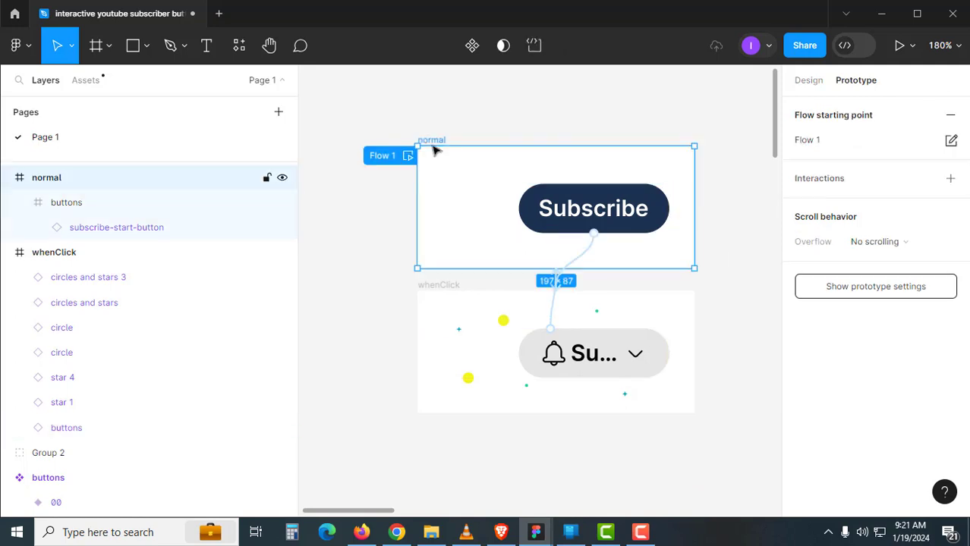
left_click(894, 52)
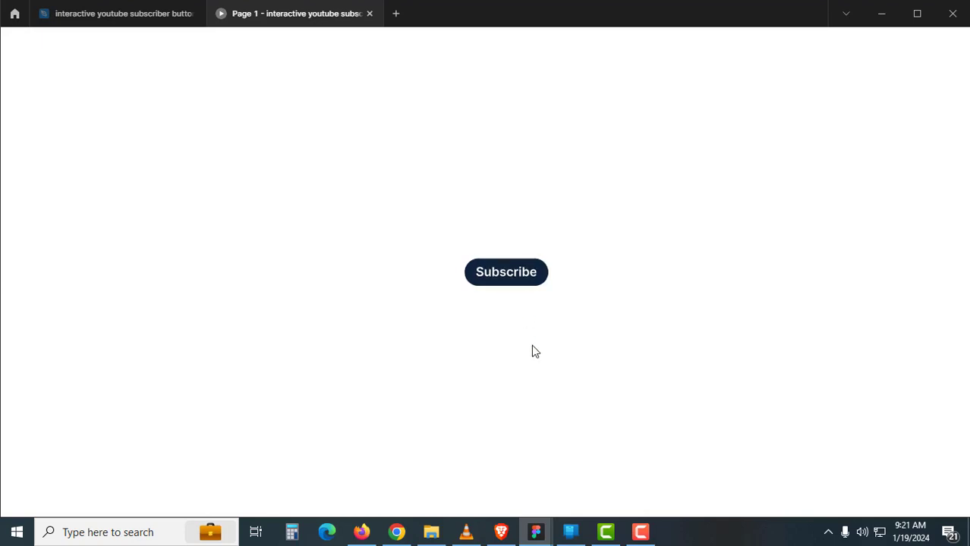
left_click(516, 284)
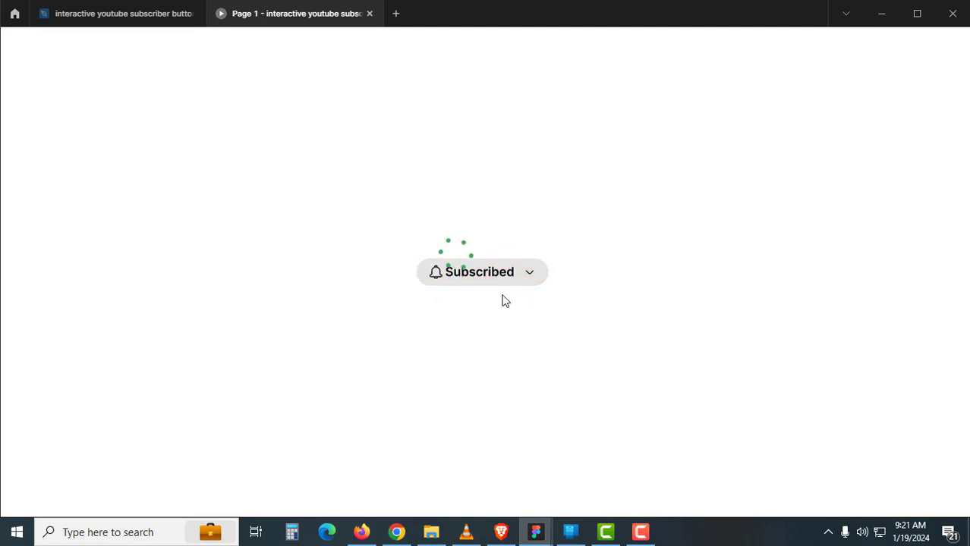
left_click(513, 287)
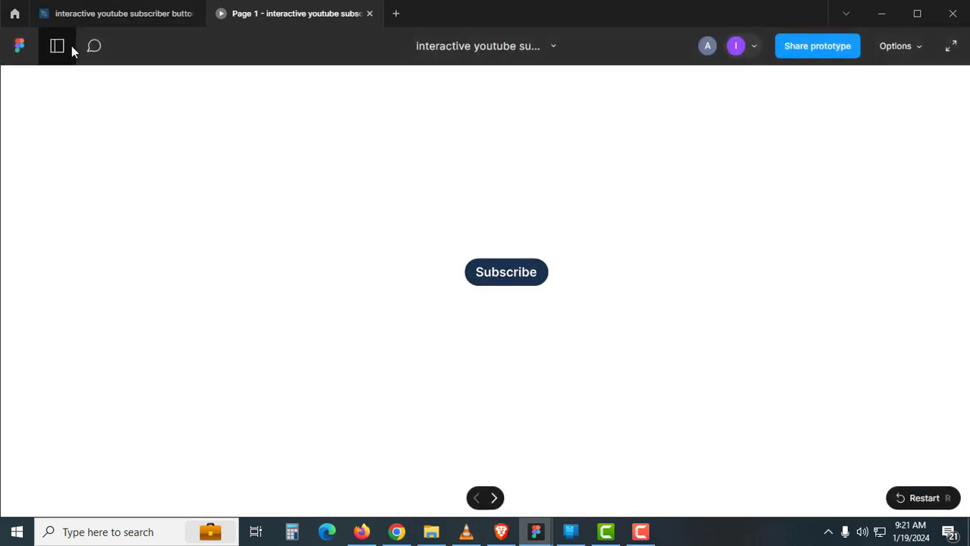
left_click(68, 46)
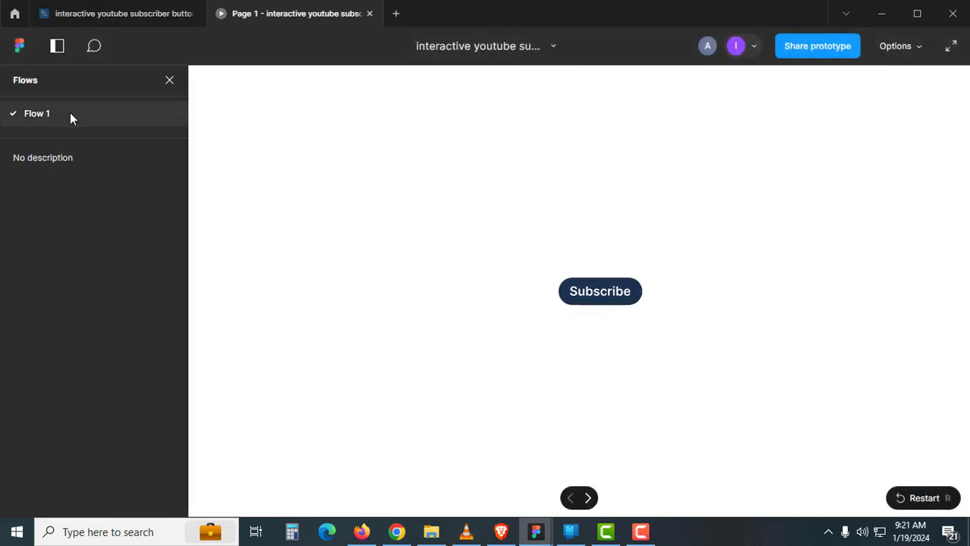
left_click(584, 293)
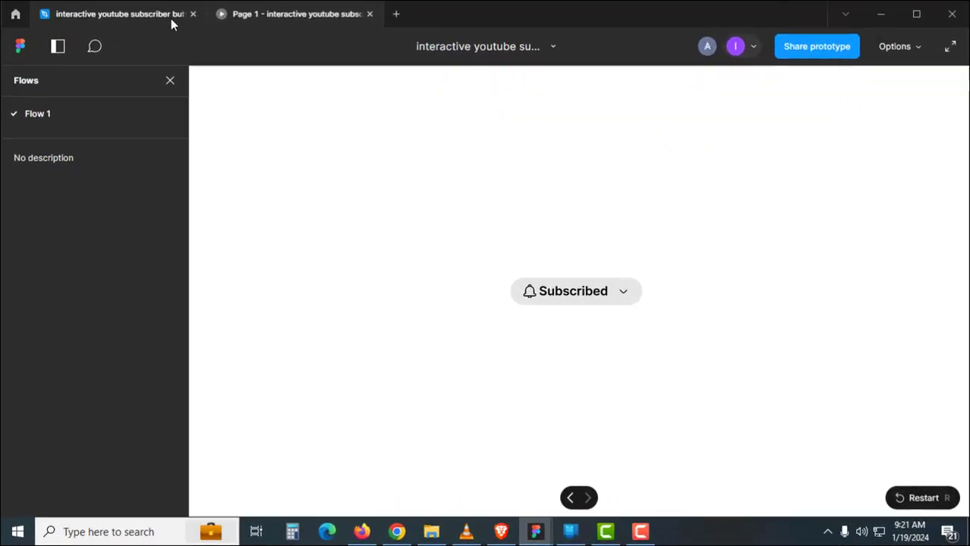
left_click(409, 206)
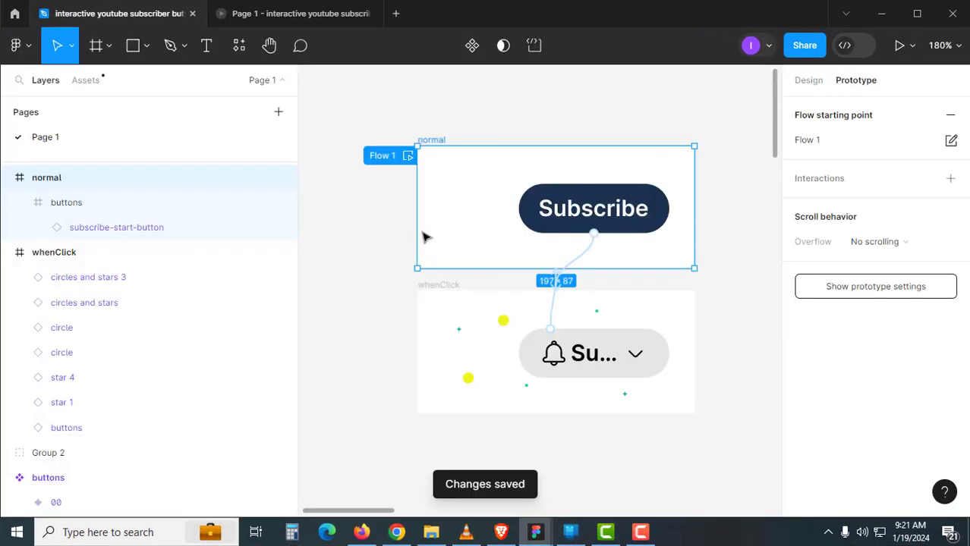
Make the fill of the yellow circle in the circles and stars component set's first variant fully transparent
left_click(808, 80)
left_click(726, 352)
left_click_drag(725, 352, 618, 317)
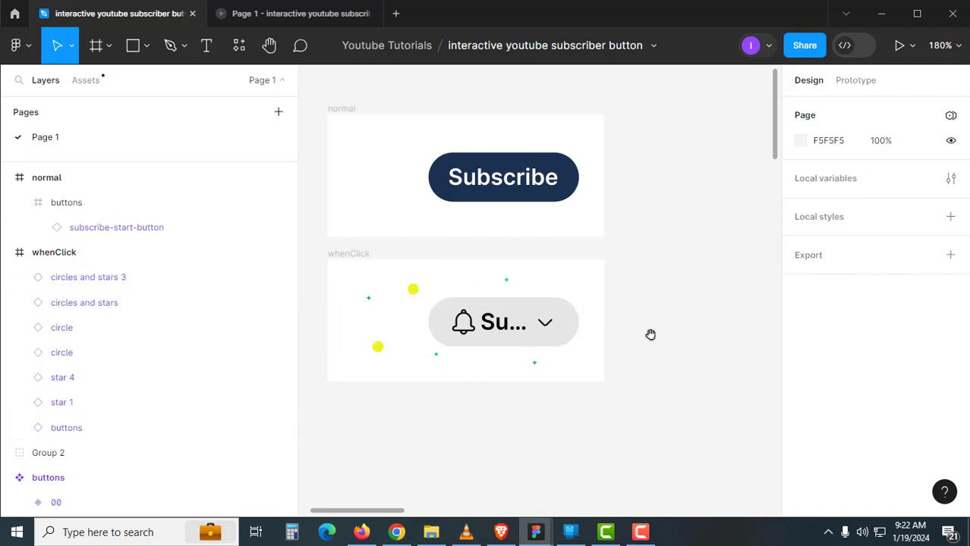
scroll(650, 333, "down", 5)
scroll(543, 303, "right", 10)
scroll(542, 303, "down", 5)
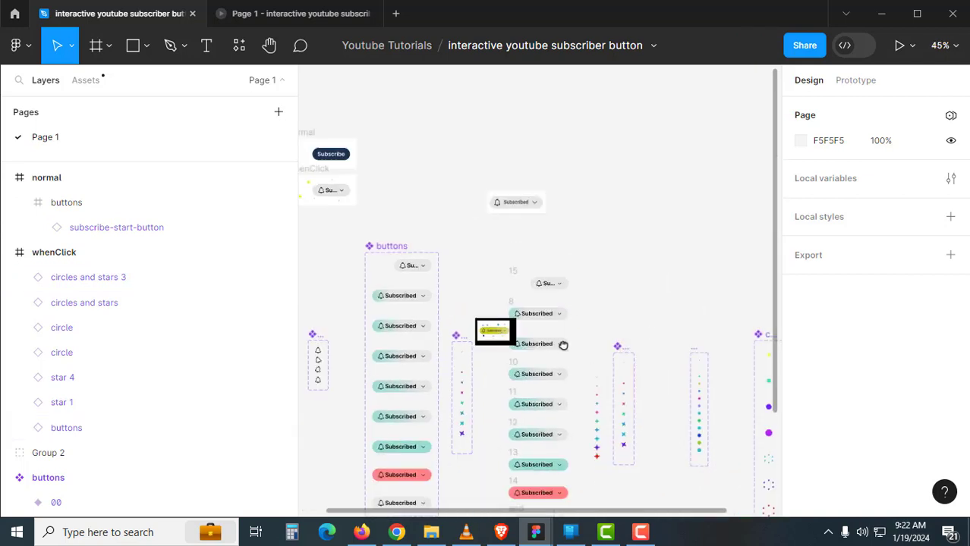
scroll(579, 260, "up", 5)
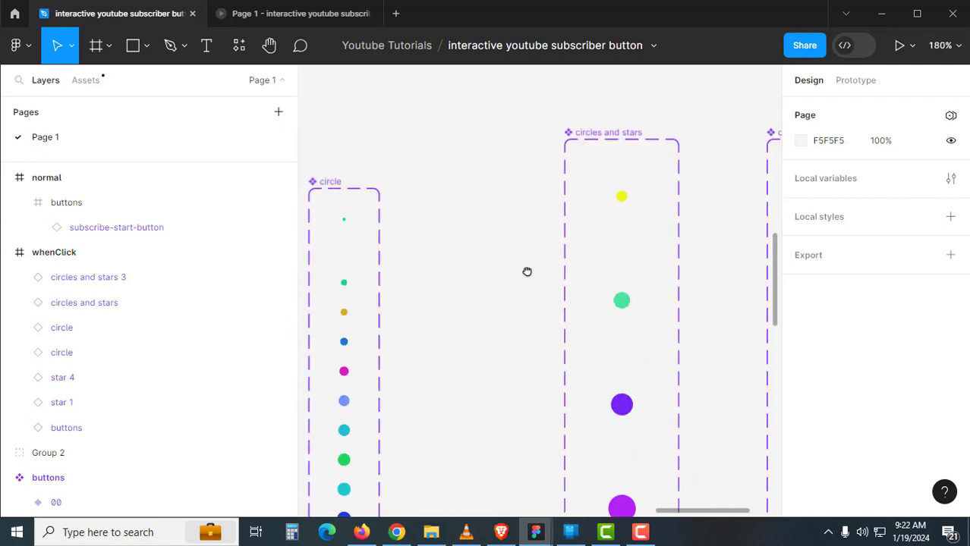
left_click(517, 215, "ctrl")
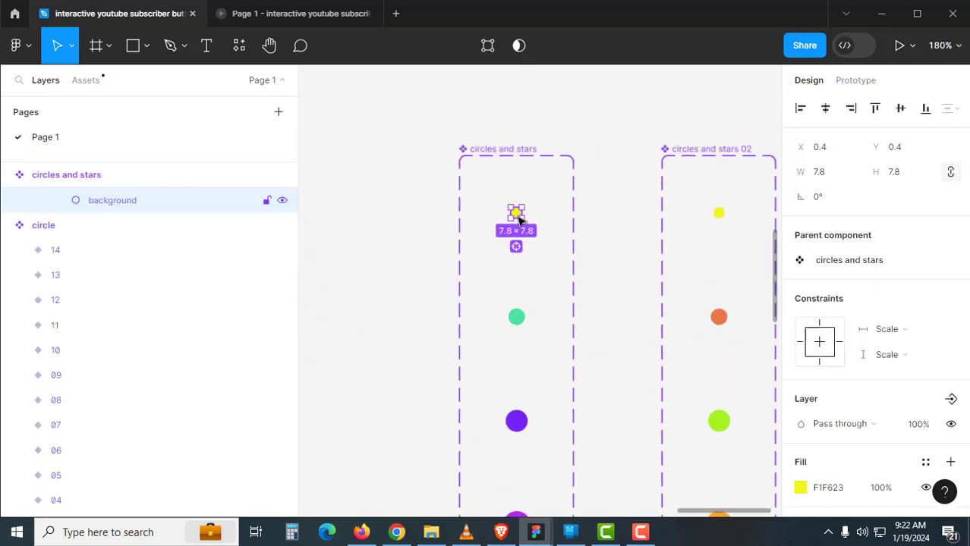
left_click(800, 488)
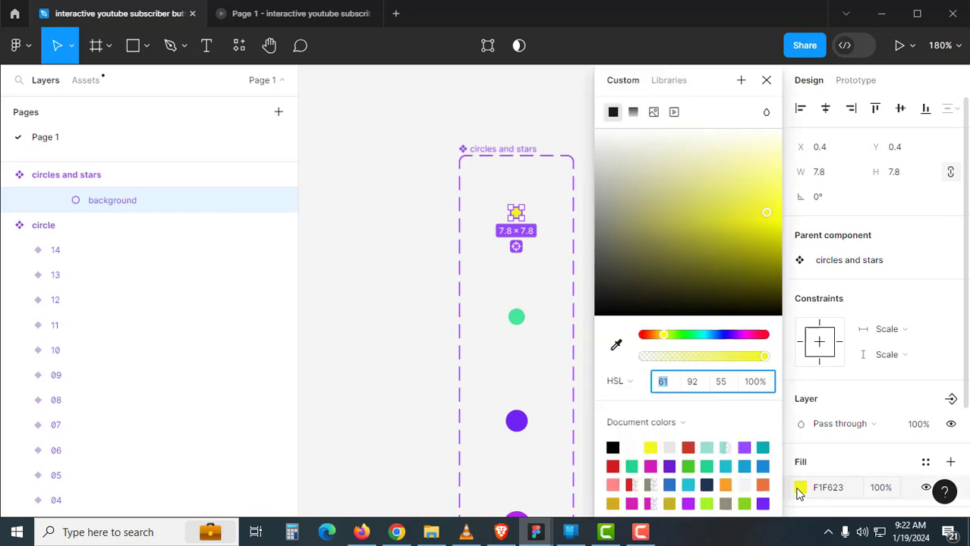
left_click_drag(761, 363, 531, 353)
left_click(396, 364)
Set the fill opacity of the yellow circle in circles and stars 02's first variant to 0%
scroll(555, 331, "right", 2)
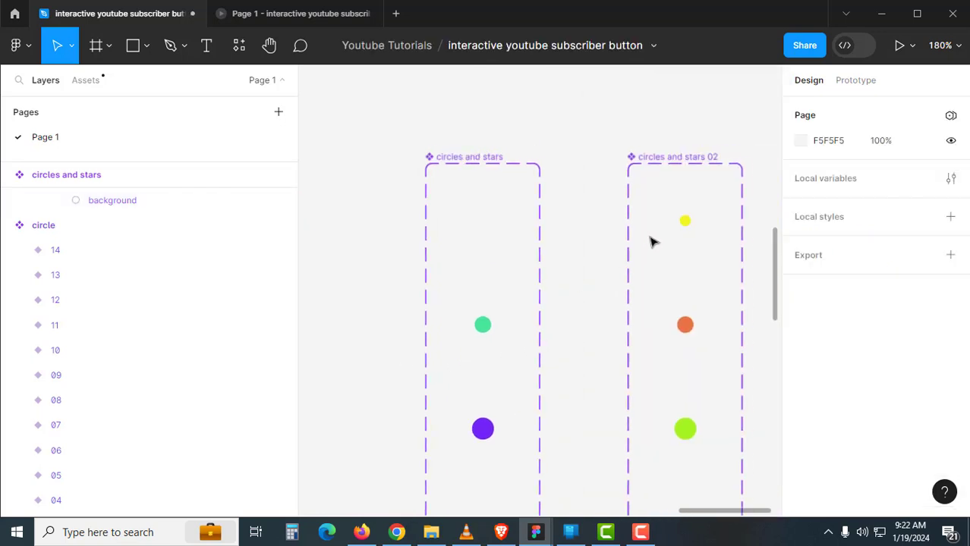
left_click(685, 221)
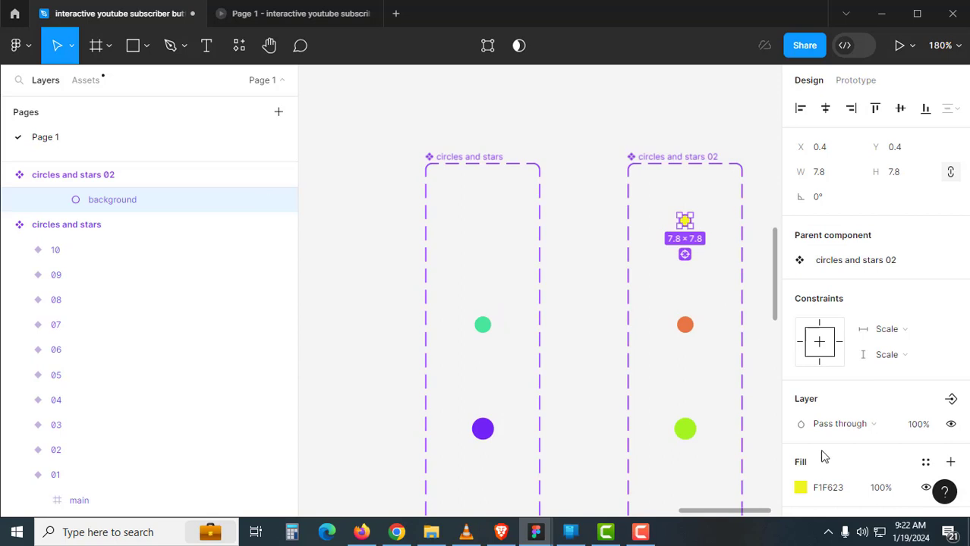
left_click(801, 488)
left_click_drag(765, 362, 601, 359)
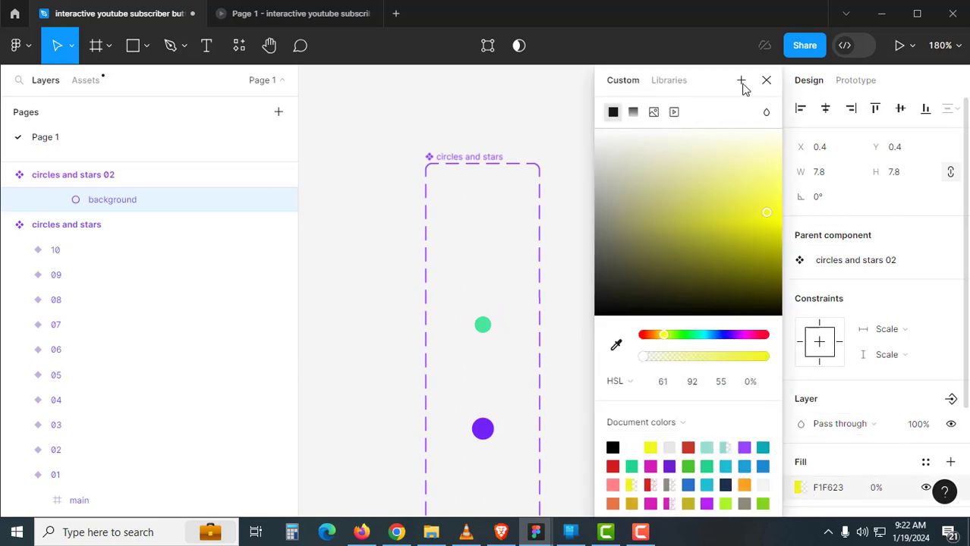
Set the fill opacity of the small teal star in the star 2 component set's first variant to 0%
left_click(766, 80)
left_click(694, 149)
left_click(664, 262, "alt")
left_click(665, 262, "alt")
left_click(502, 284)
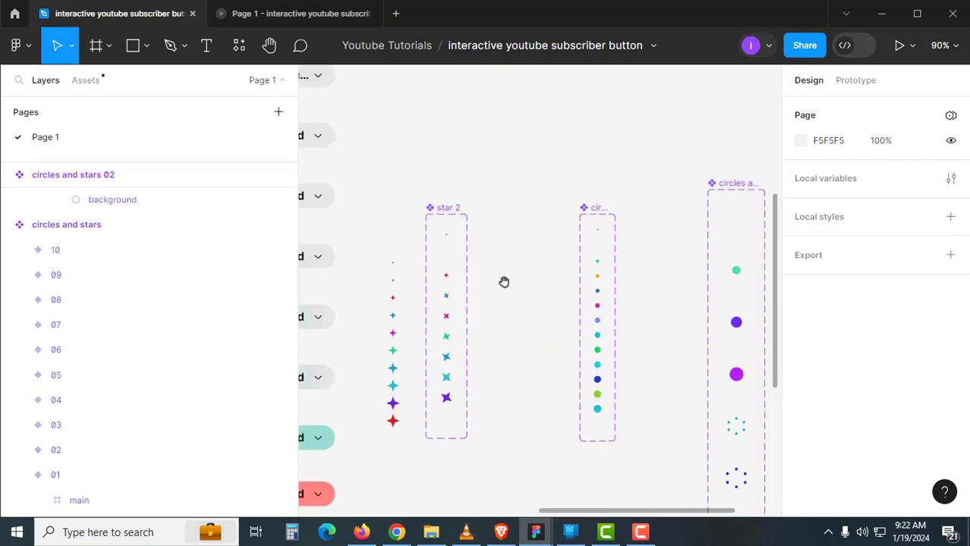
left_click_drag(492, 261, 582, 275)
left_click(559, 266)
left_click(560, 260)
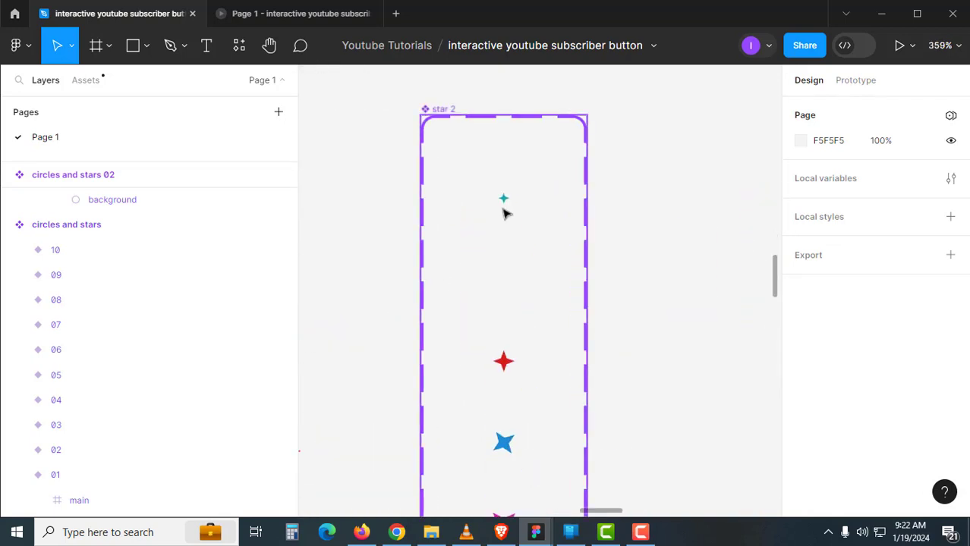
left_click(503, 196, "ctrl")
scroll(863, 492, "down", 3)
left_click(800, 347)
left_click_drag(765, 358, 586, 357)
left_click(510, 342)
Make the green circle in the circle component set's first variant fully transparent by setting its fill opacity to 0%
scroll(544, 364, "right", 10)
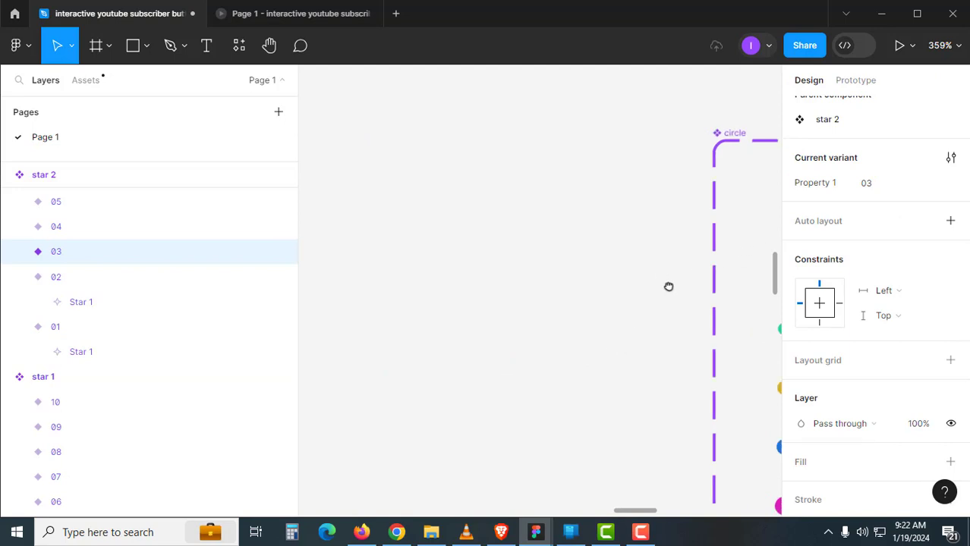
scroll(664, 289, "right", 2)
left_click(710, 202)
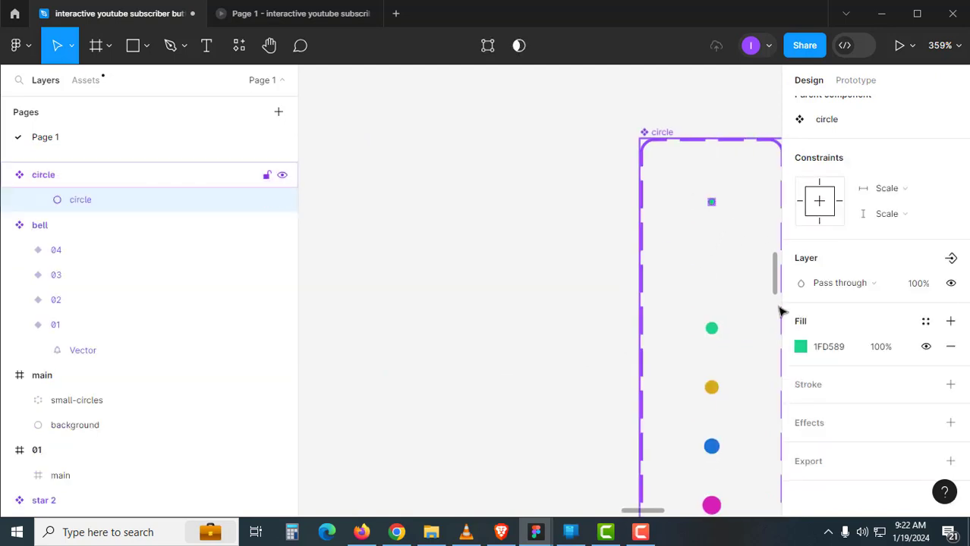
left_click(800, 347)
left_click_drag(762, 357, 600, 362)
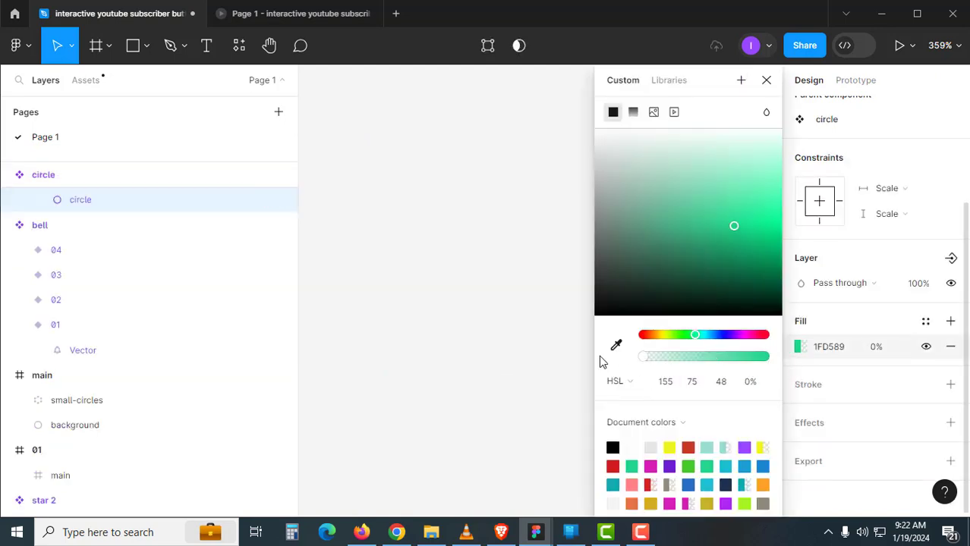
left_click(766, 82)
left_click(565, 262)
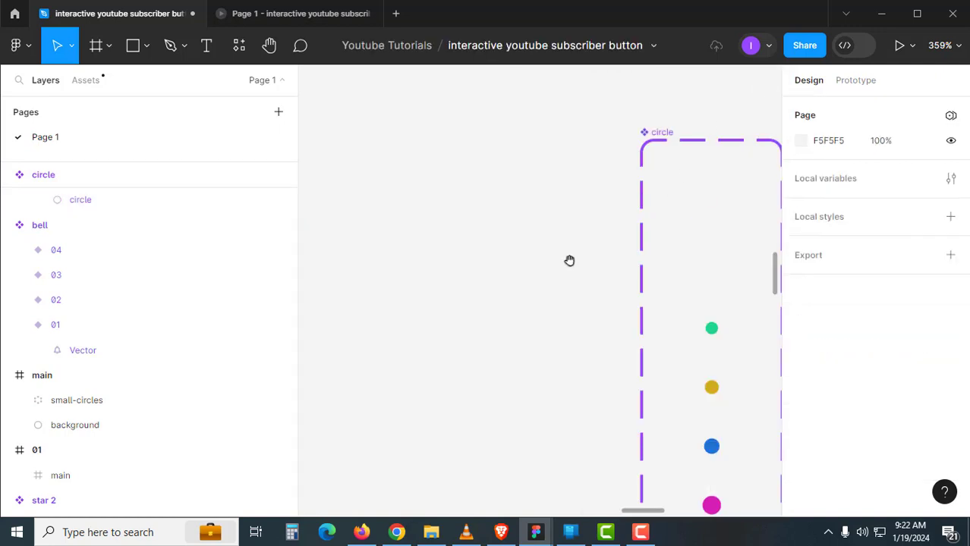
Inspect the transparent first variants of circles and stars and circles and stars 02, and variant 02 of circles and stars
key("z")
left_click(629, 287, "alt")
left_click(629, 287, "alt")
scroll(531, 319, "right", 6)
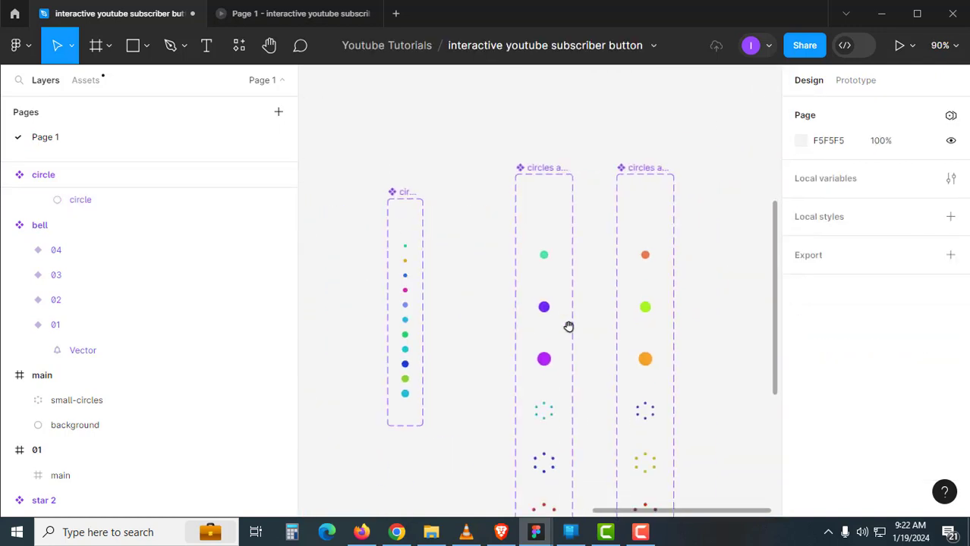
left_click(569, 314)
left_click(535, 182)
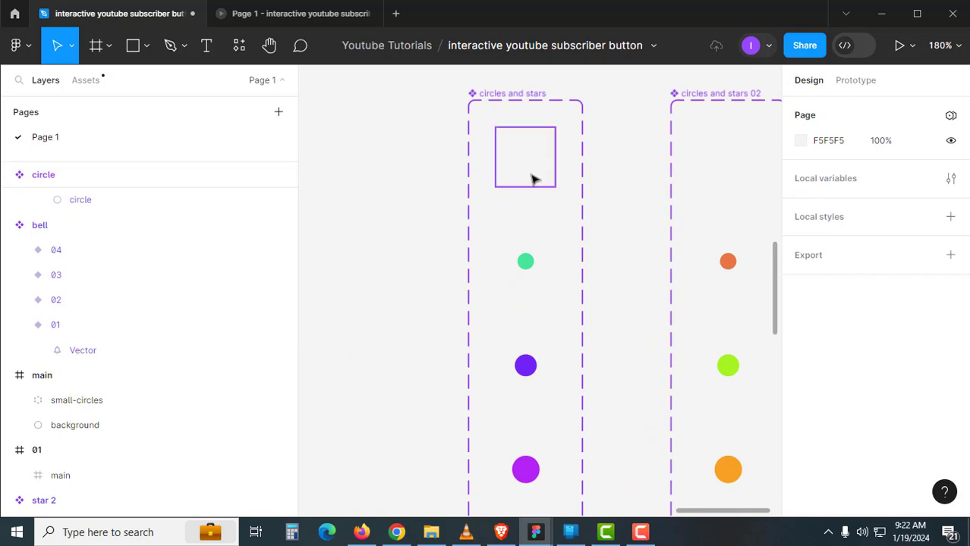
left_click(525, 229)
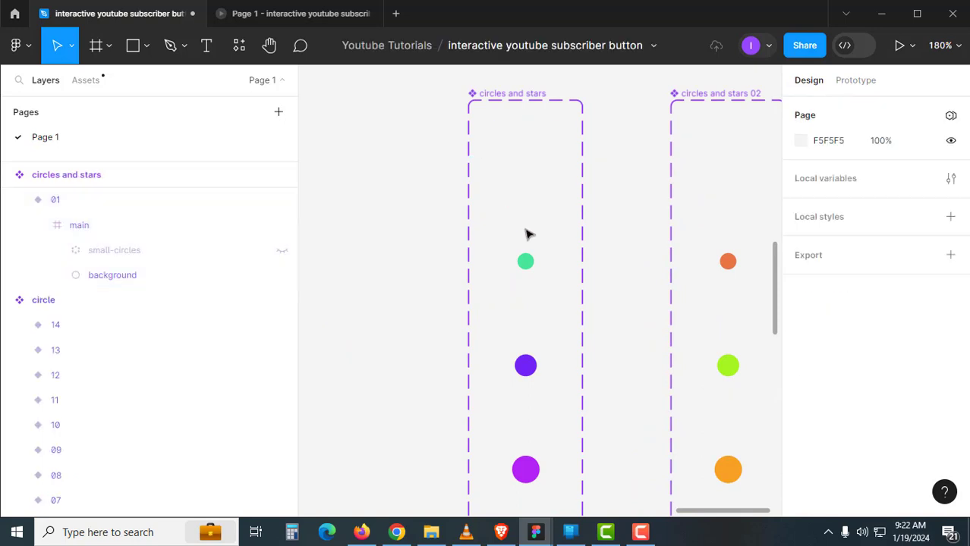
left_click(743, 176)
left_click(541, 177)
left_click(481, 244, "alt")
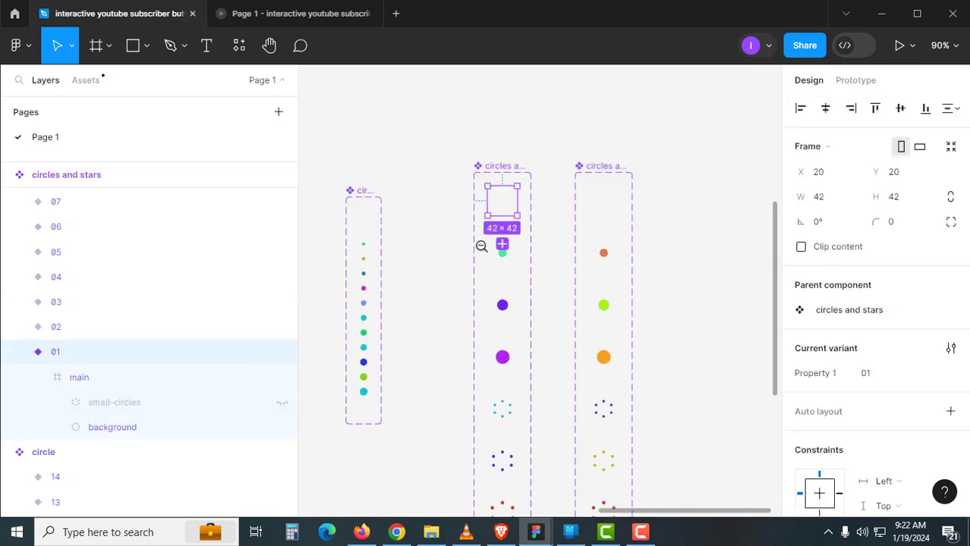
left_click_drag(516, 306, 536, 288)
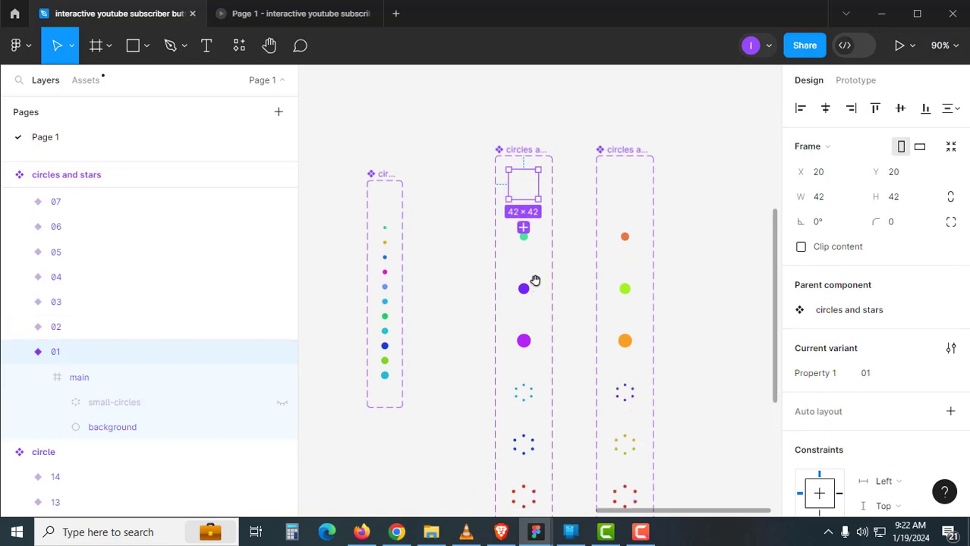
left_click(525, 237)
left_click_drag(525, 241, 541, 294)
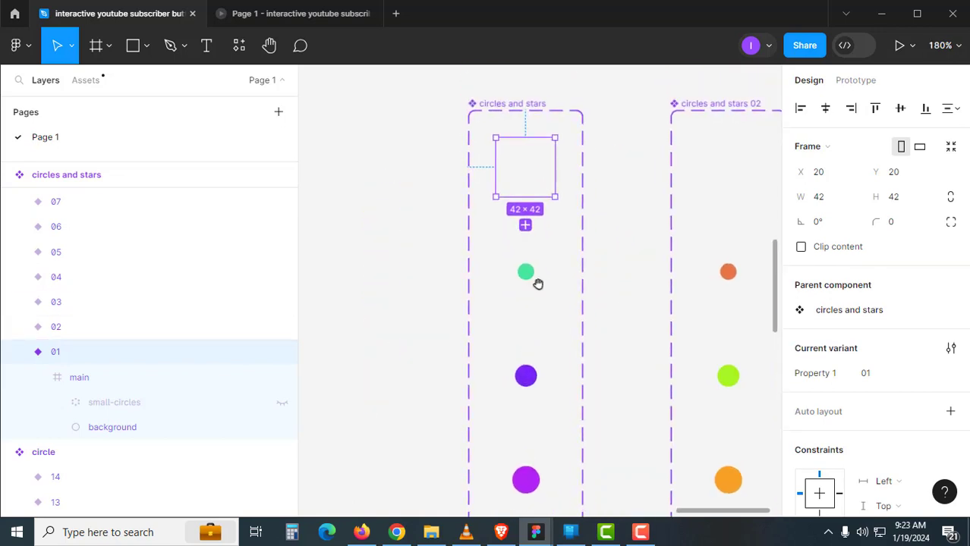
left_click(534, 287)
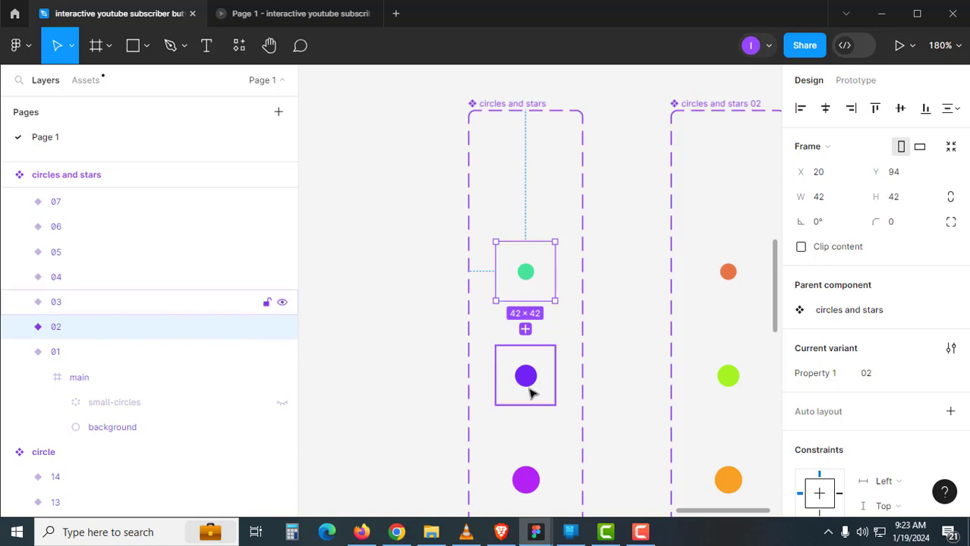
Review the remaining circle and dot-ring variants of the circles and stars and circles and stars 02 component sets
scroll(544, 406, "down", 5)
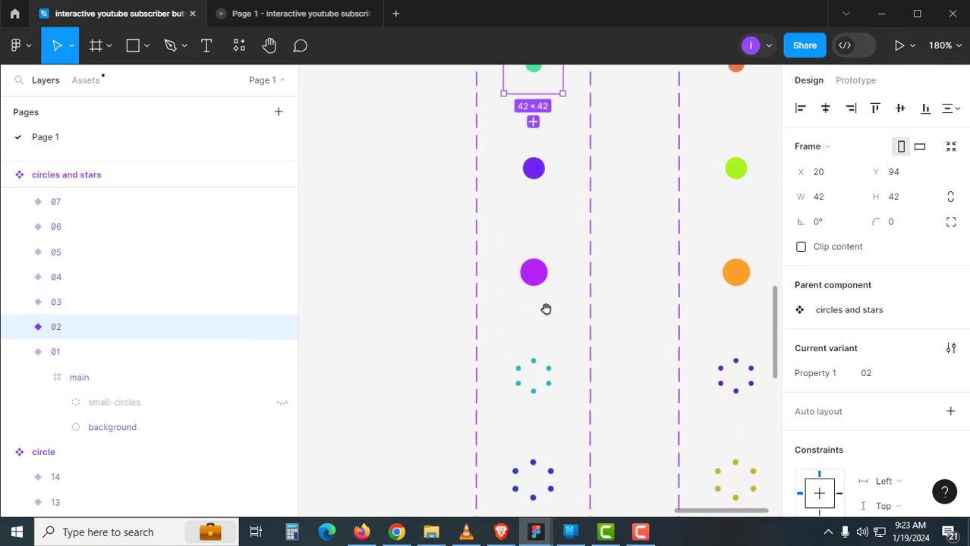
scroll(545, 400, "up", 1)
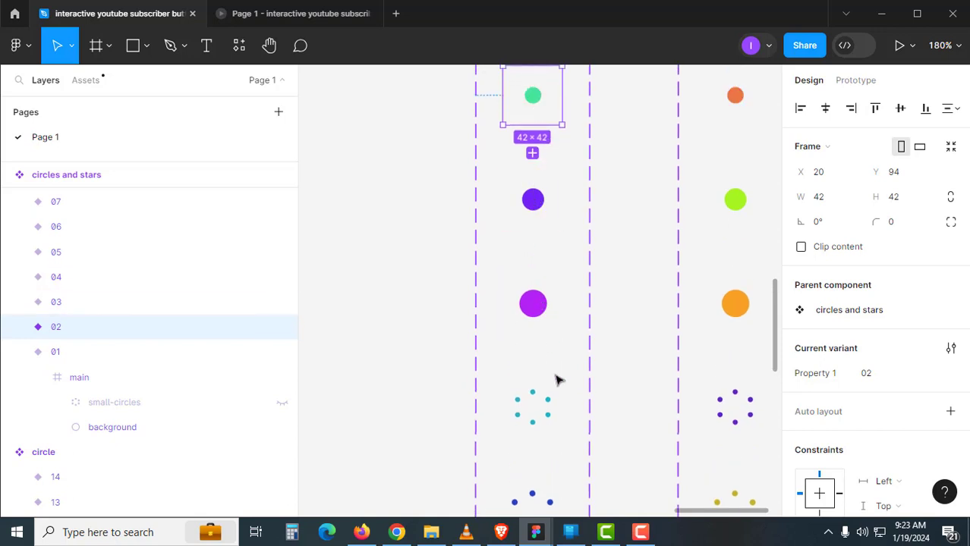
scroll(555, 334, "down", 2)
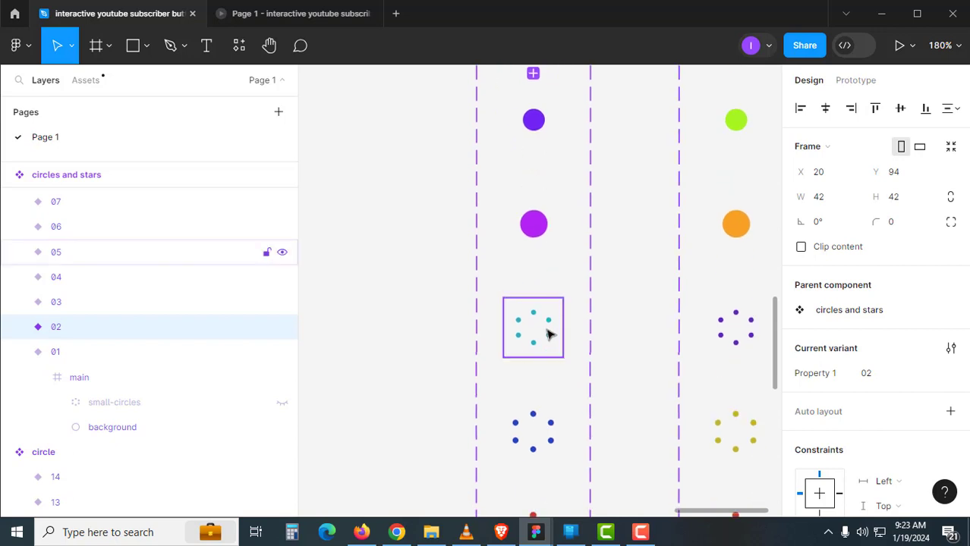
left_click_drag(556, 418, 558, 301)
scroll(556, 290, "down", 2)
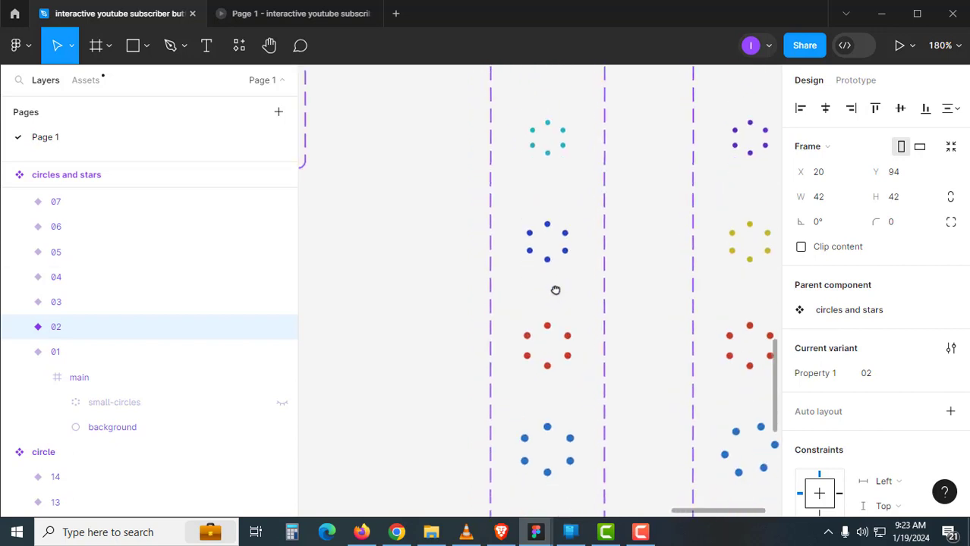
scroll(555, 291, "up", 1)
scroll(557, 288, "down", 3)
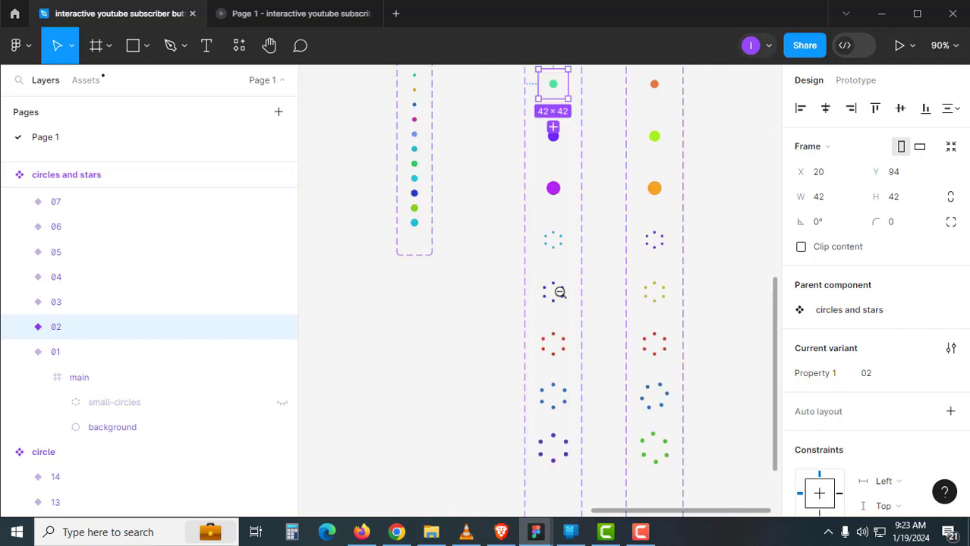
left_click_drag(558, 448, 551, 364)
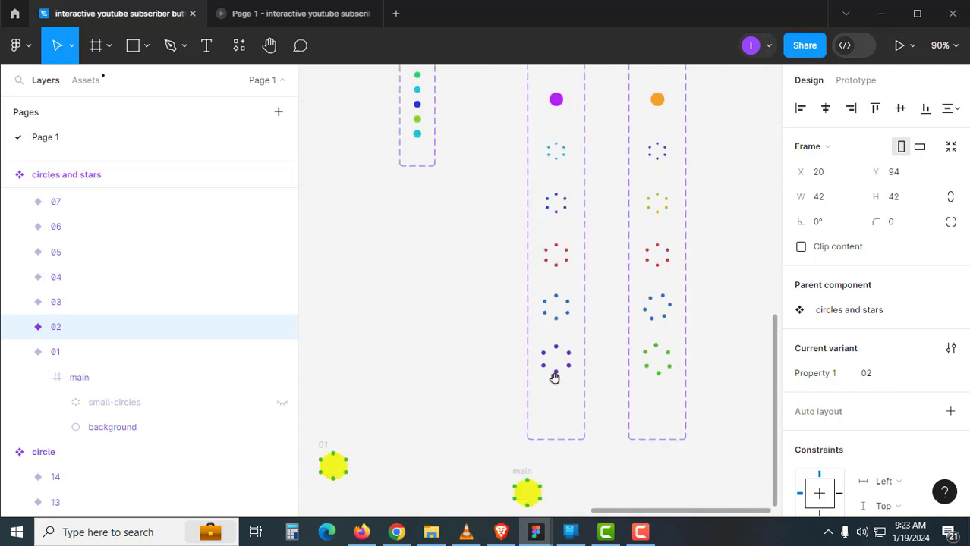
Locate the bell component set and inspect its upright and tilted variants 01, 02 and 03
scroll(551, 296, "down", 3)
left_click_drag(501, 291, 699, 283)
left_click_drag(528, 318, 672, 304)
left_click_drag(583, 309, 599, 374)
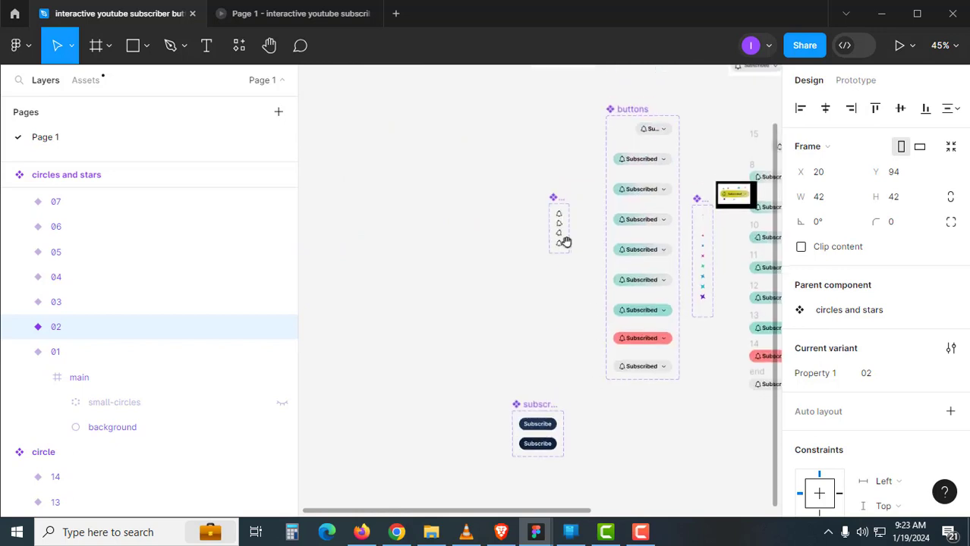
scroll(566, 243, "up", 3)
scroll(554, 274, "up", 3)
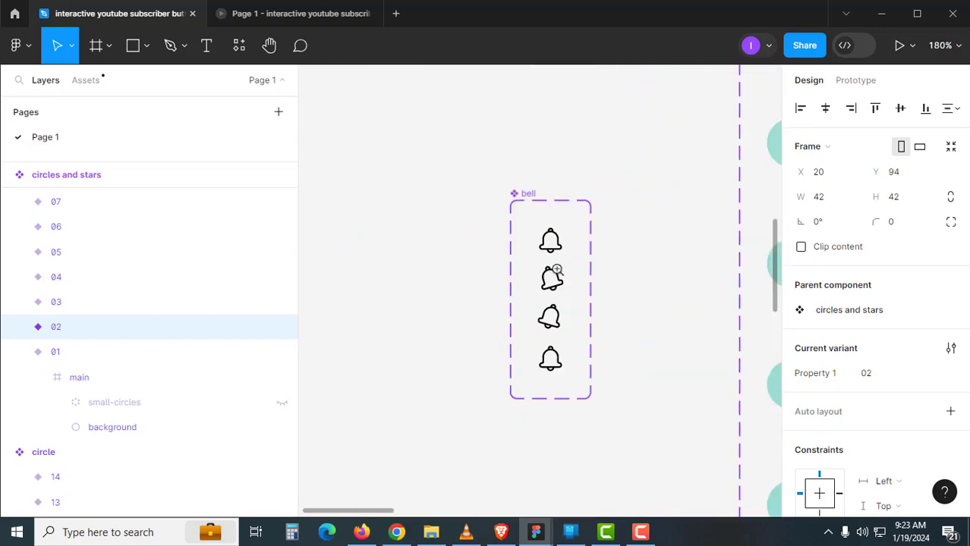
scroll(553, 274, "up", 3)
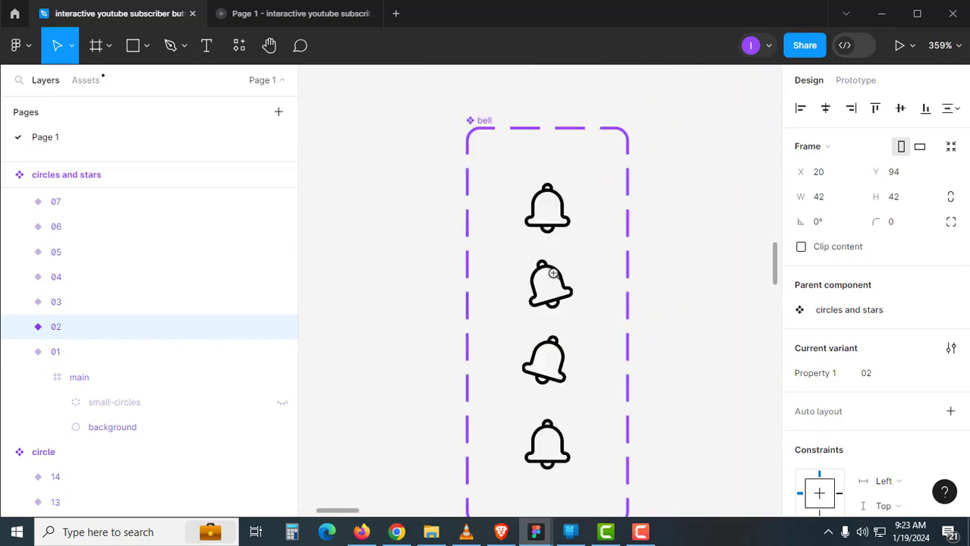
left_click(554, 227)
left_click(550, 289)
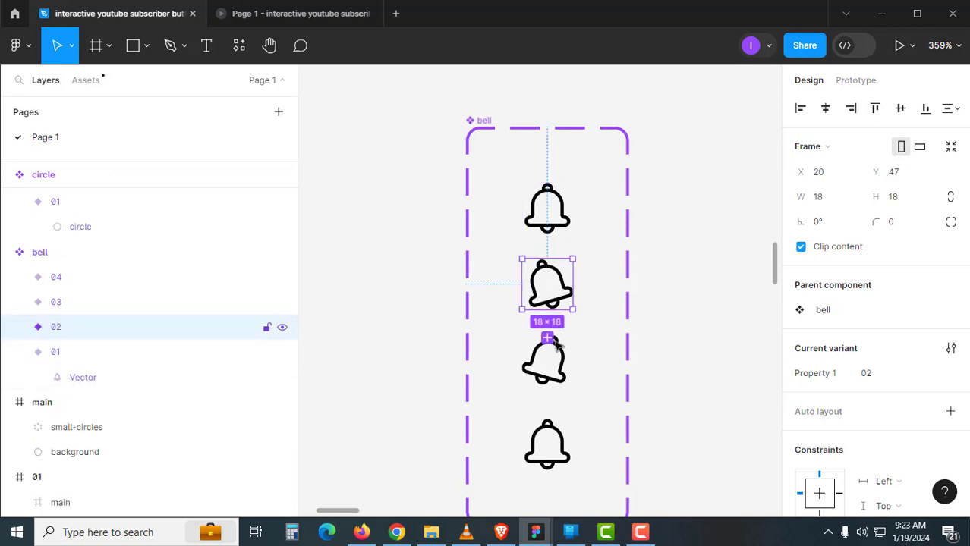
left_click(556, 363)
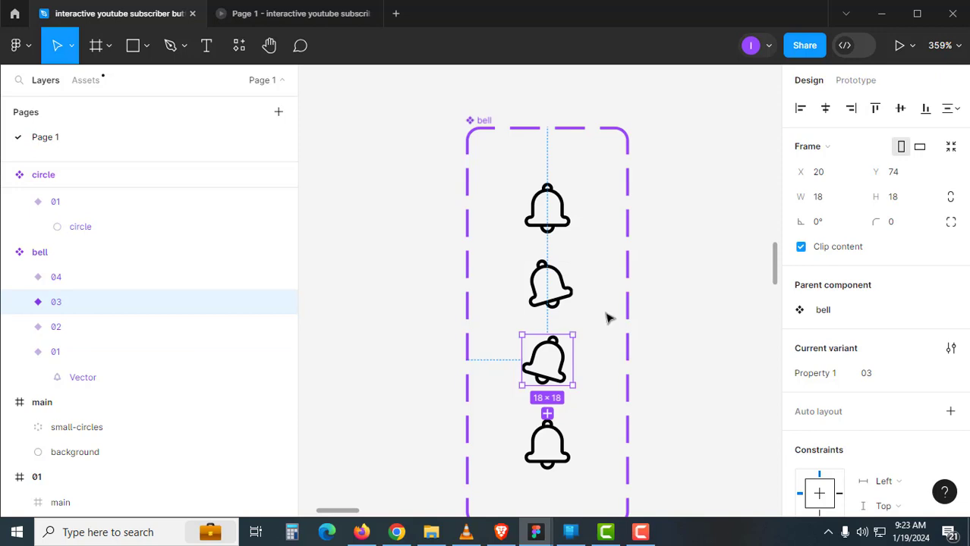
left_click(565, 235)
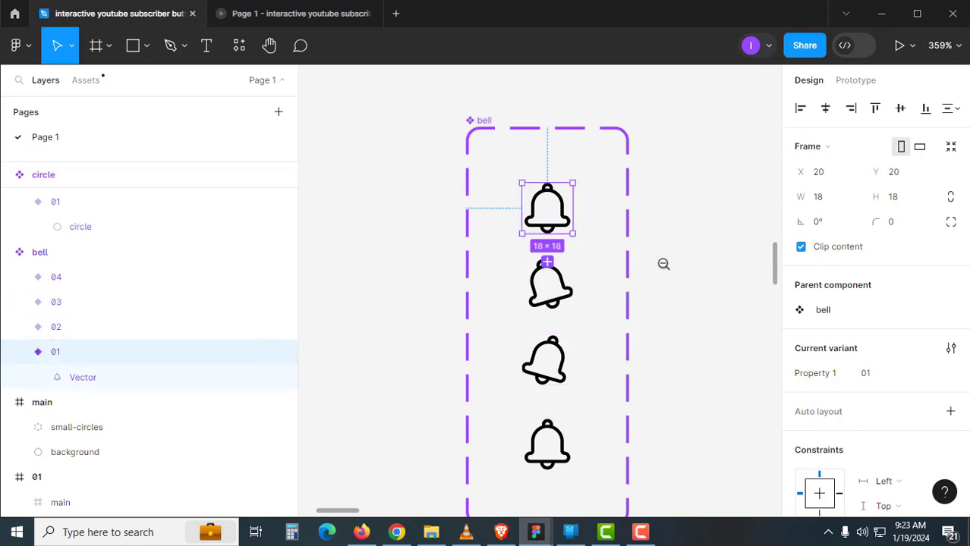
Select the bell instance in the buttons component set's variant 02 and trace it to its main component
scroll(665, 264, "down", 5)
scroll(554, 316, "right", 5)
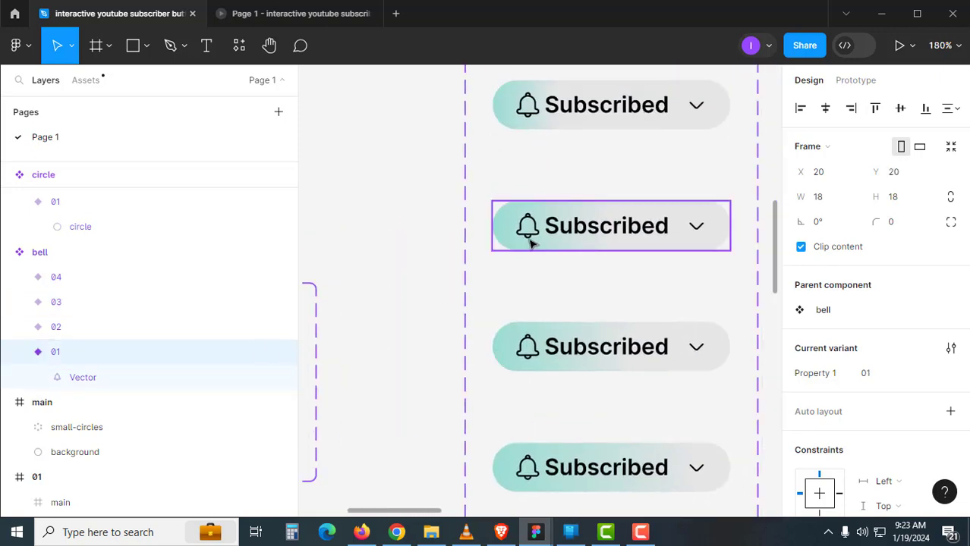
left_click(529, 237)
double_click(529, 236)
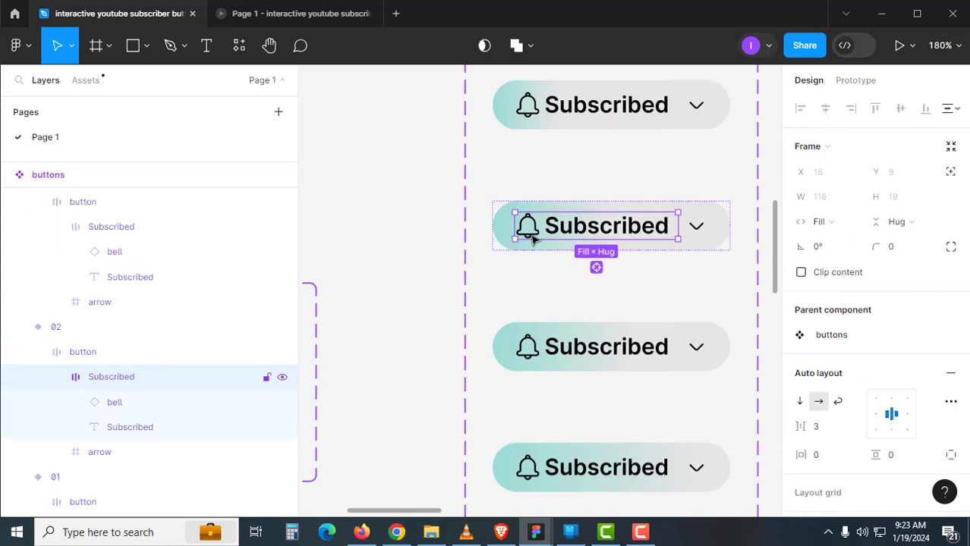
double_click(528, 235)
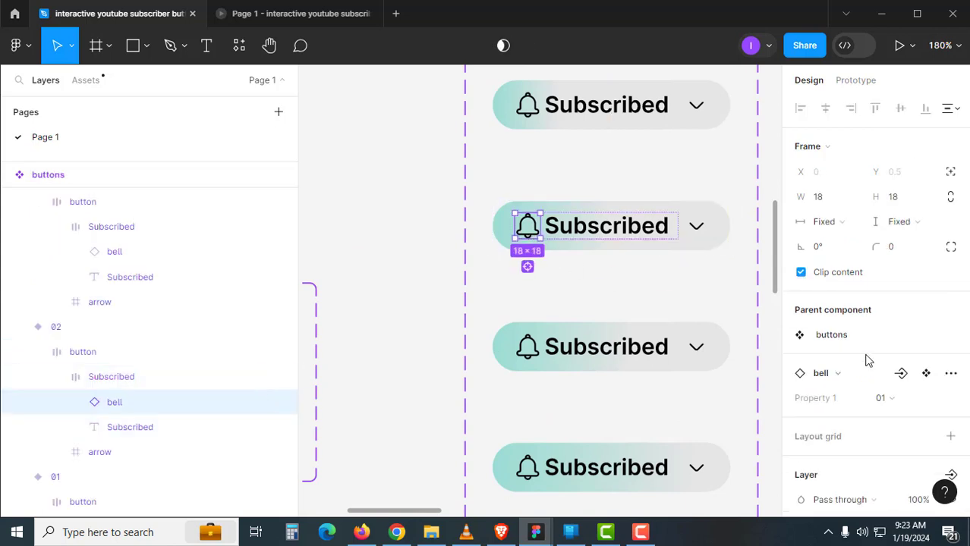
left_click(925, 373)
scroll(603, 372, "right", 4)
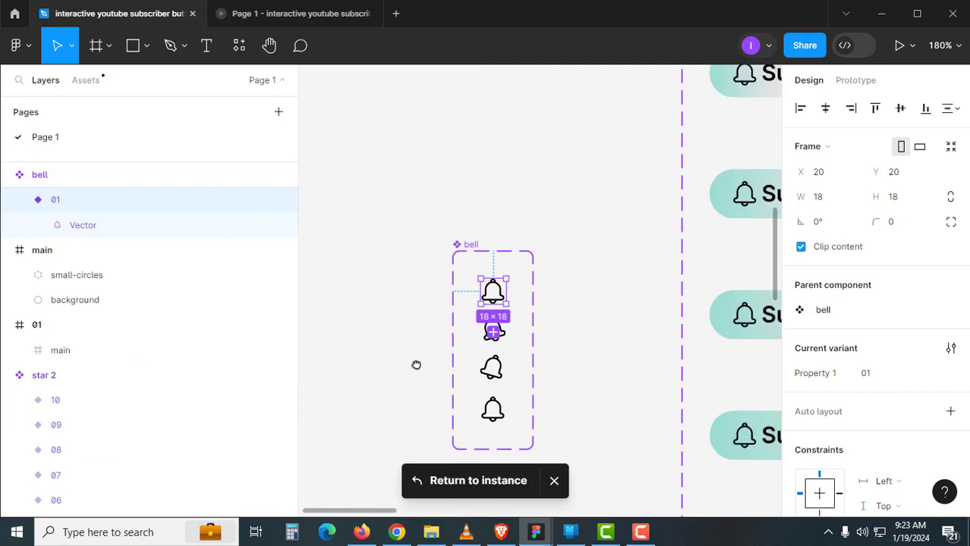
left_click(500, 337)
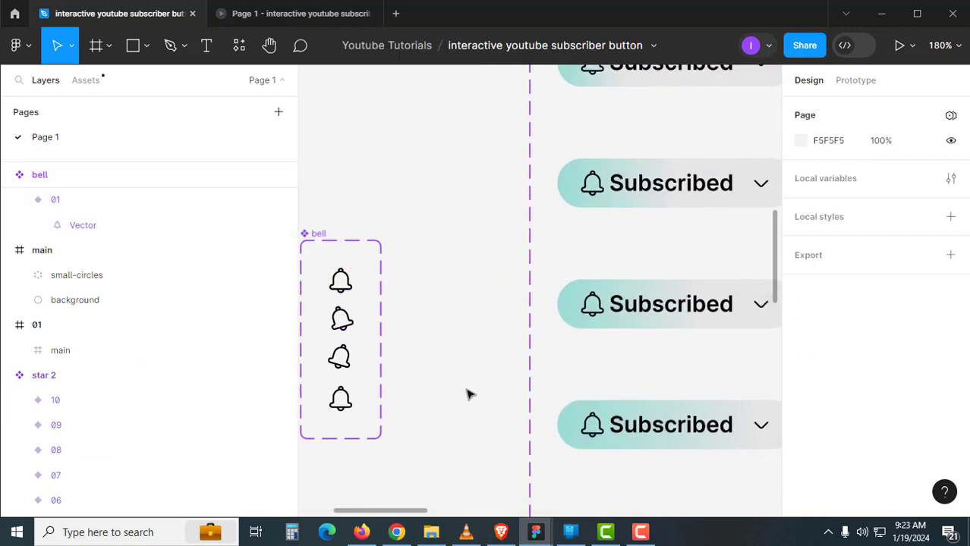
Switch to the shared prototype in Firefox, play the Subscribe button's animation, restart Flow 1 and play it again
left_click(362, 532)
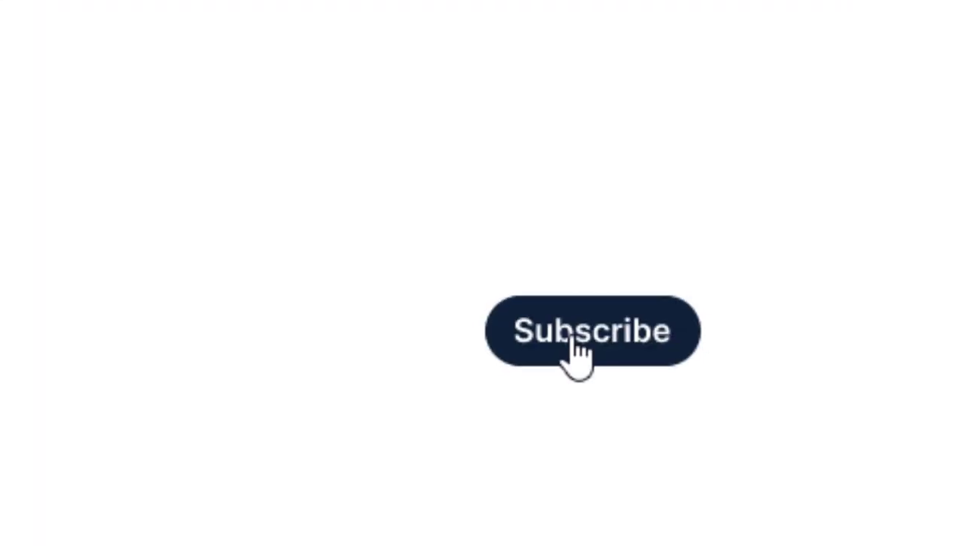
left_click(581, 311)
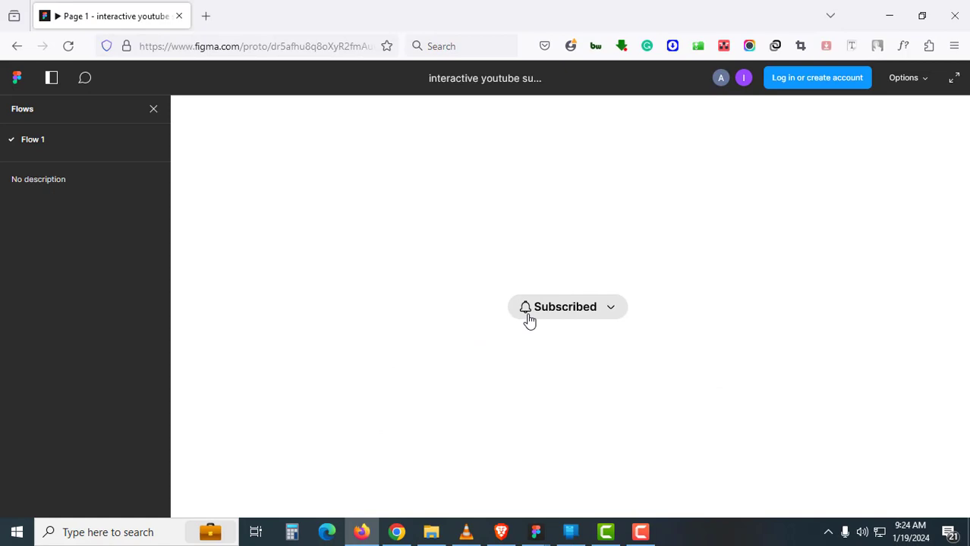
left_click(123, 145)
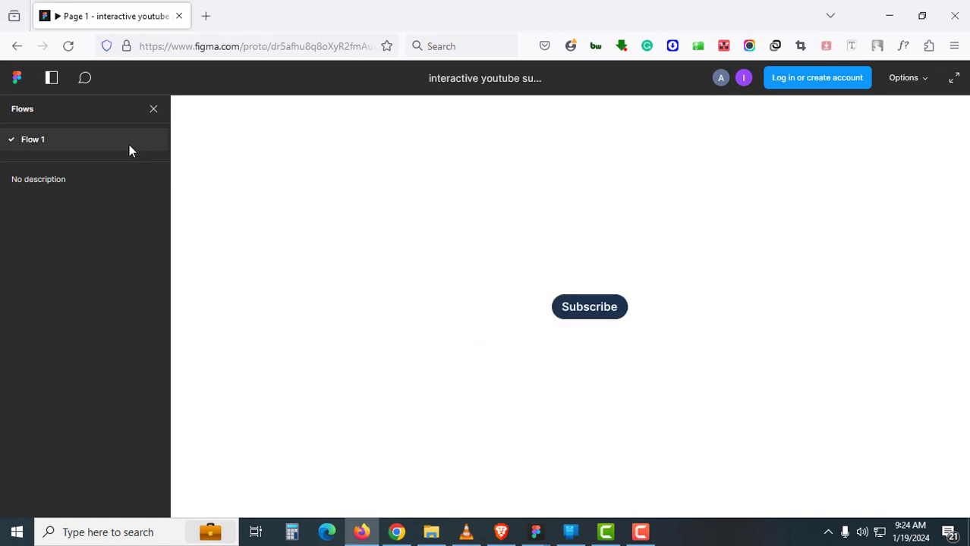
left_click(604, 319)
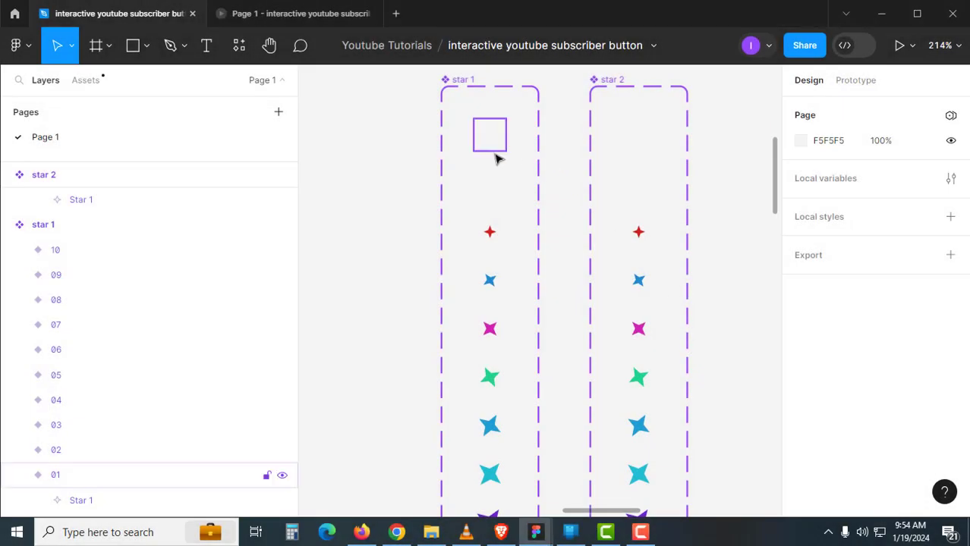
Inspect the after-delay interaction from variant 01 to variant 02 in the star 1 component set
left_click(490, 149)
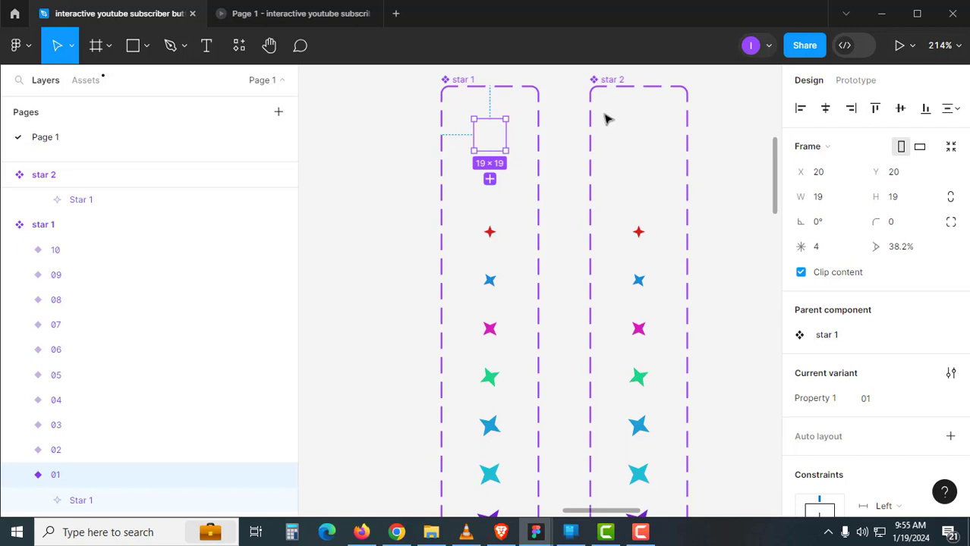
left_click(855, 80)
scroll(476, 196, "up", 3)
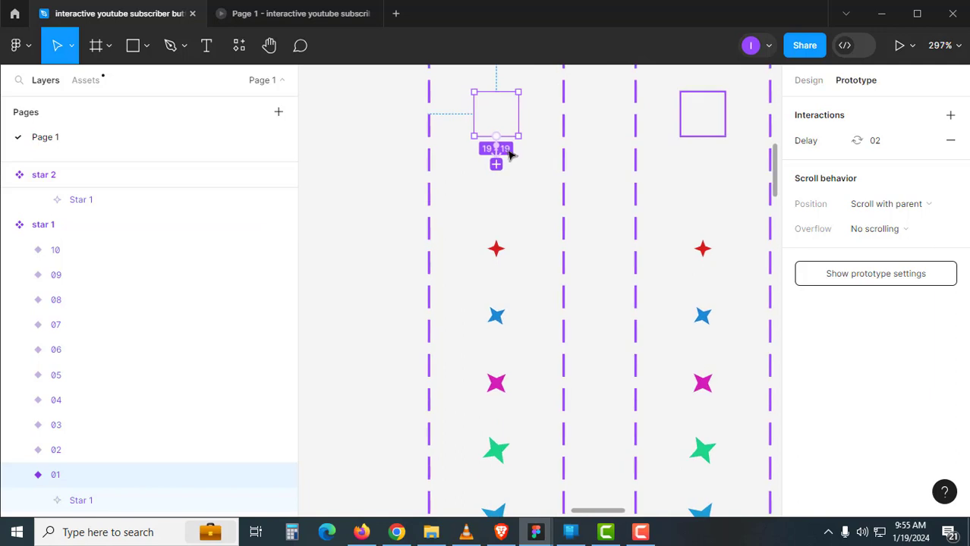
scroll(497, 180, "up", 5)
left_click(498, 129)
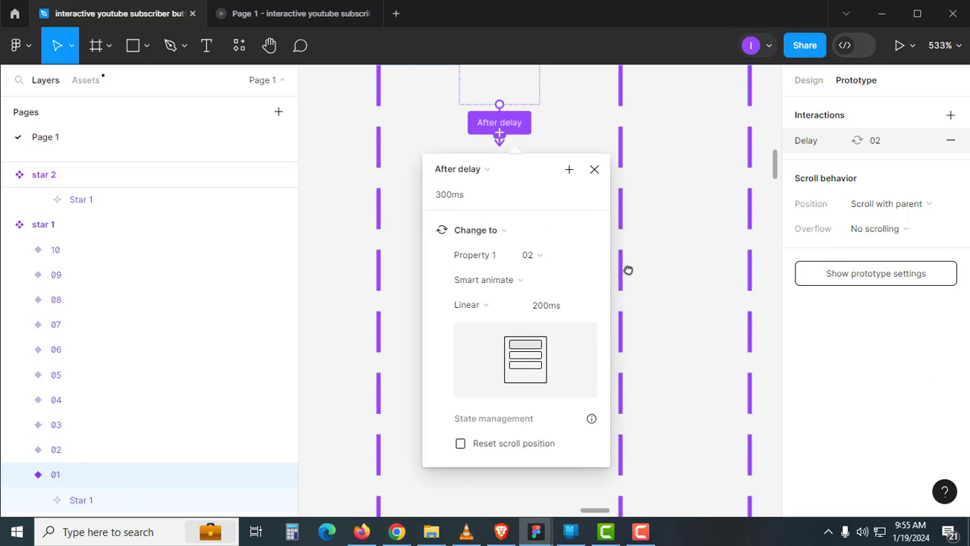
Check the after-delay interaction on variant 01 of the star 2 component set, and close its details
left_click_drag(650, 251, 574, 327)
left_click_drag(693, 266, 538, 284)
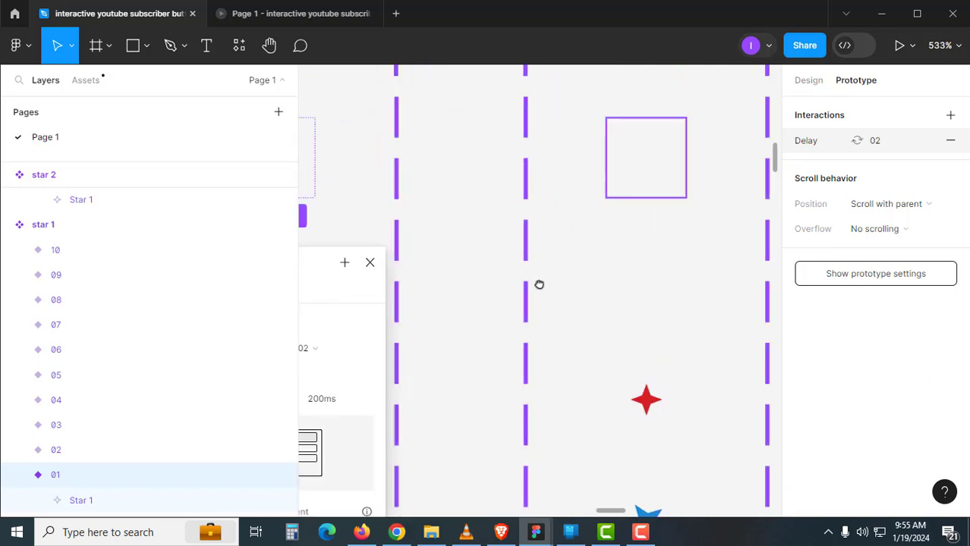
left_click(638, 189)
left_click(667, 217)
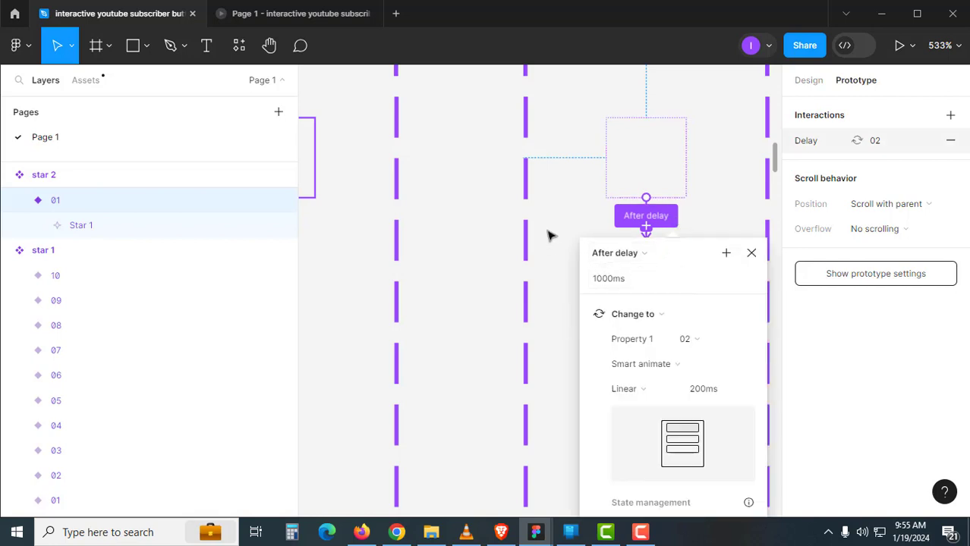
scroll(534, 228, "down", 3, "ctrl")
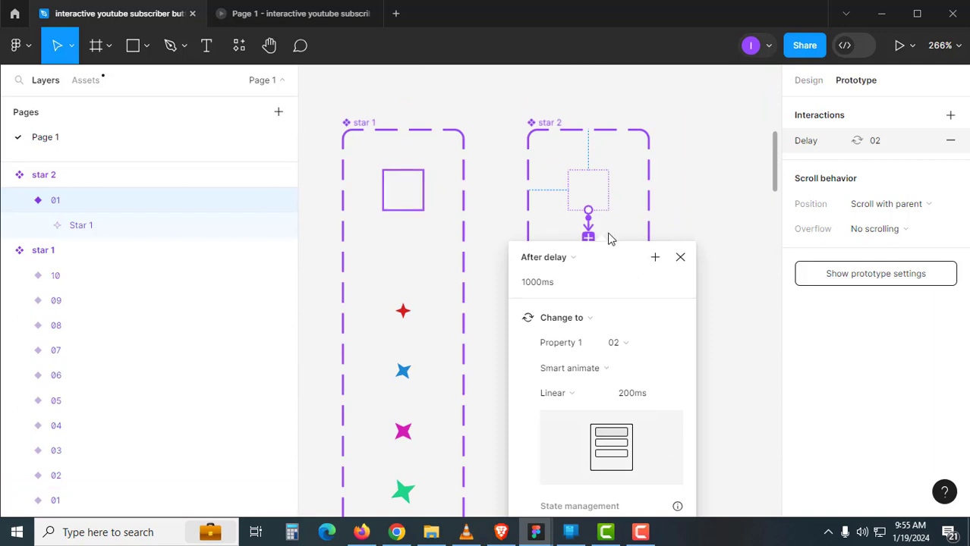
left_click(680, 259)
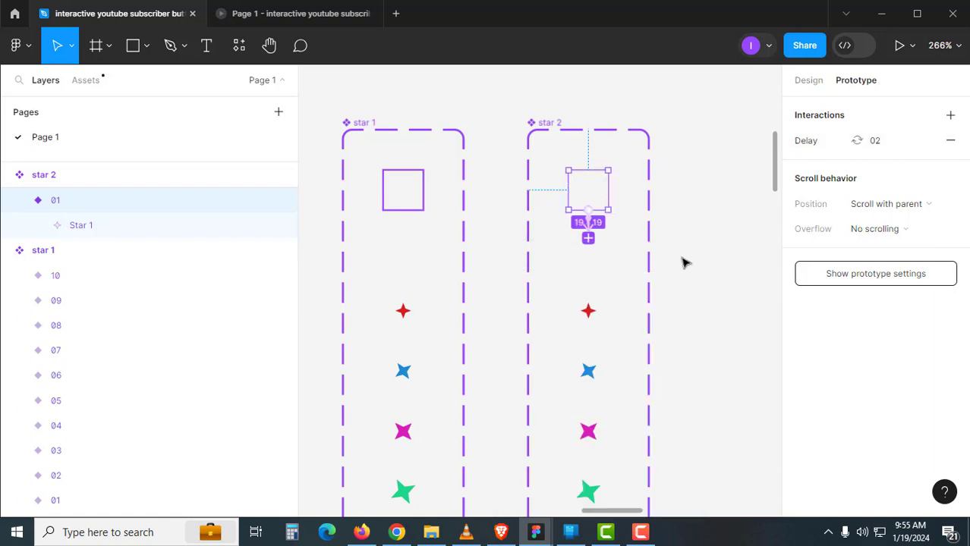